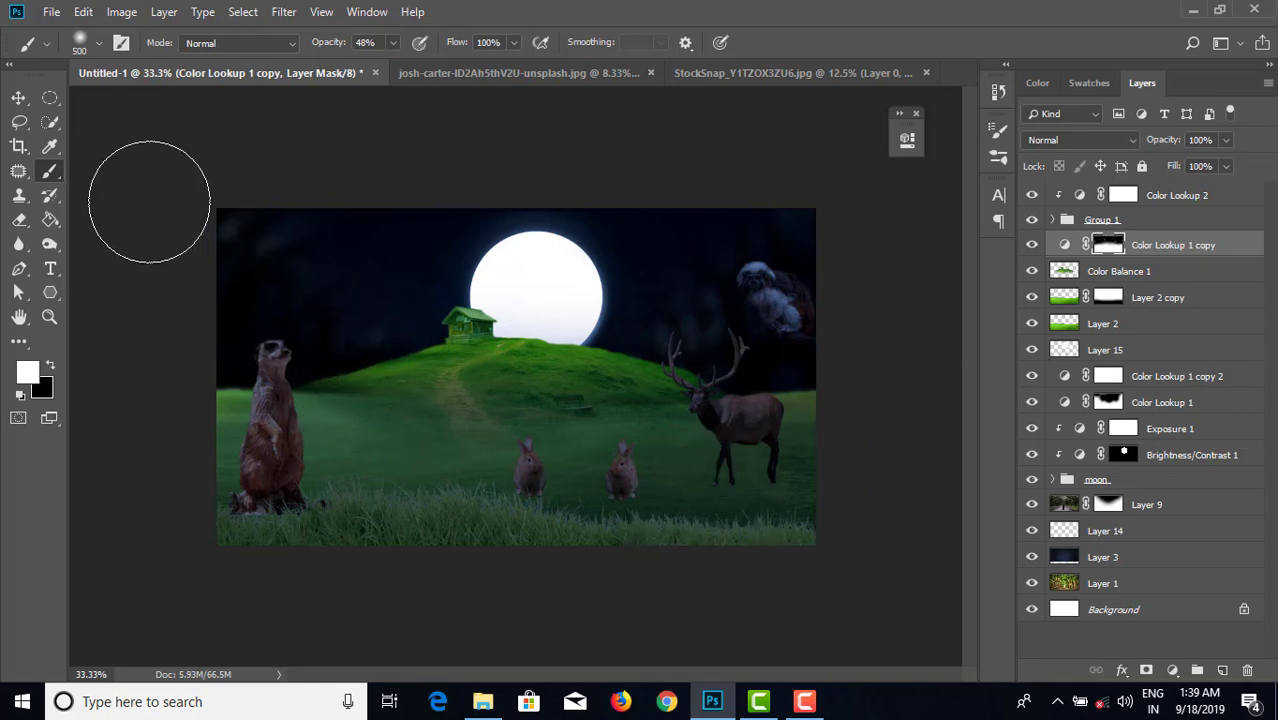
- Darken the hill's left-slope grass by painting the Color Lookup 1 copy mask at 48% opacity
click(18, 99)
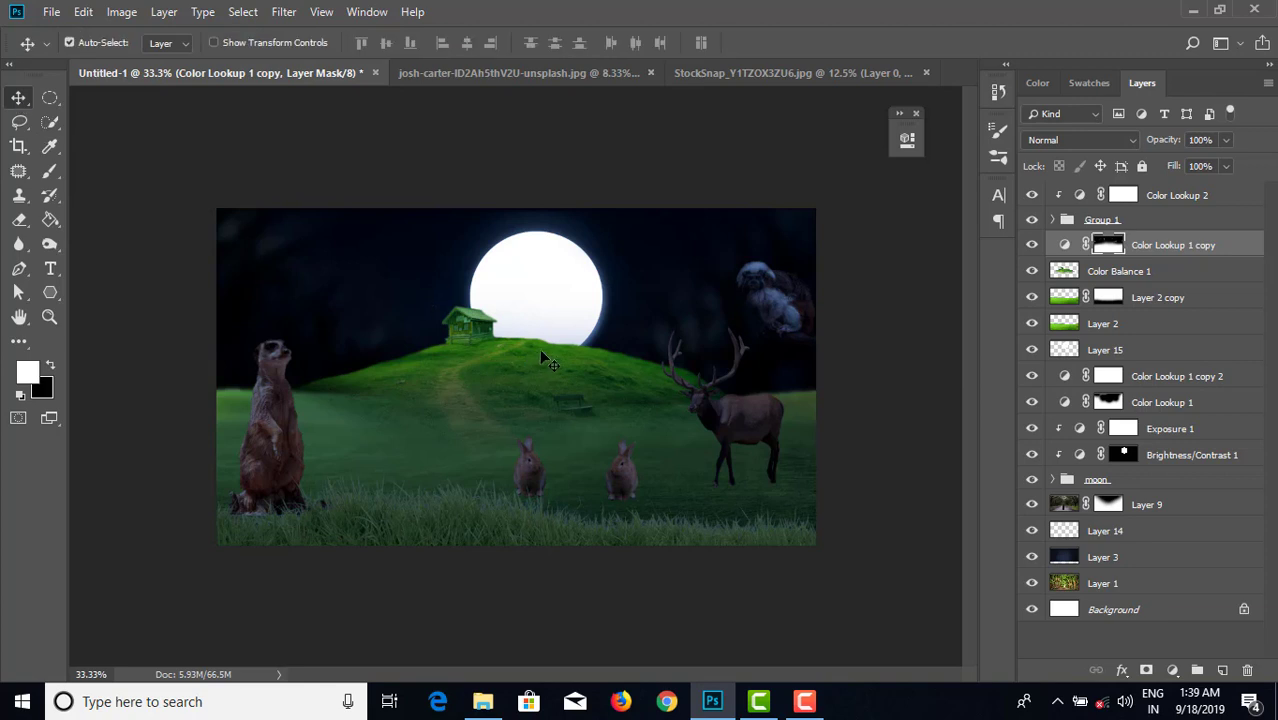
key(ctrl+minus)
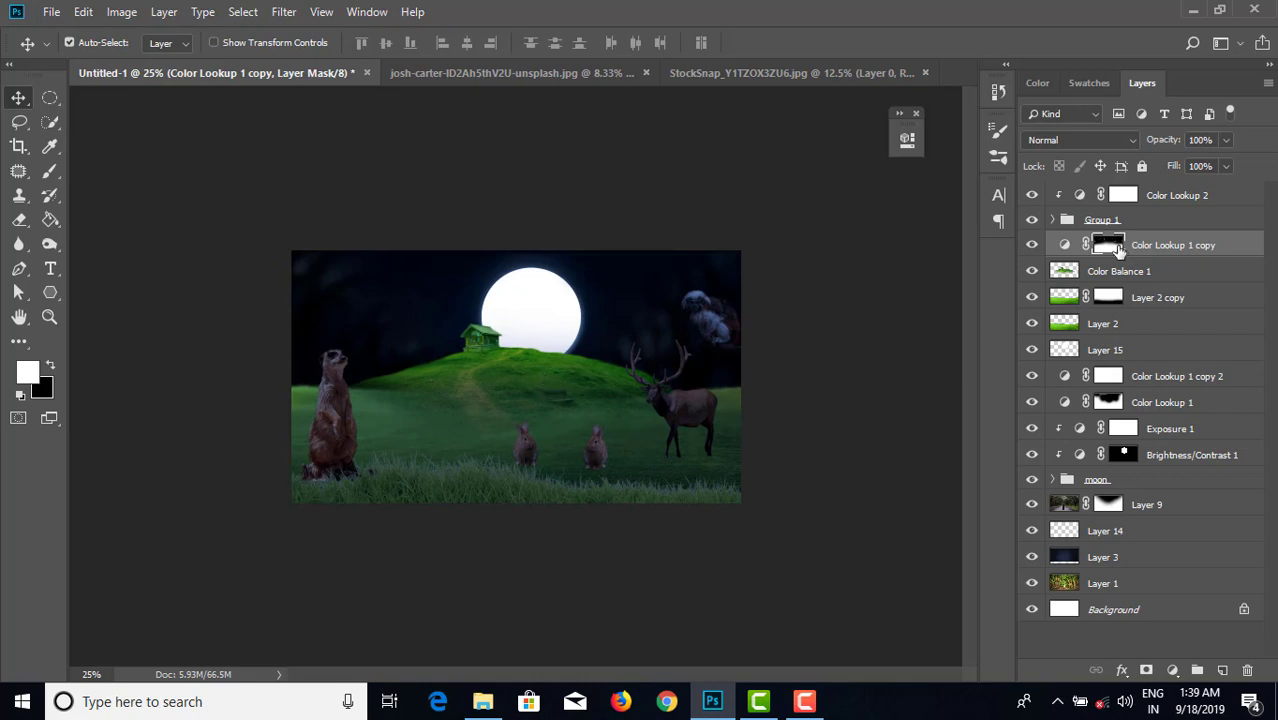
click(50, 170)
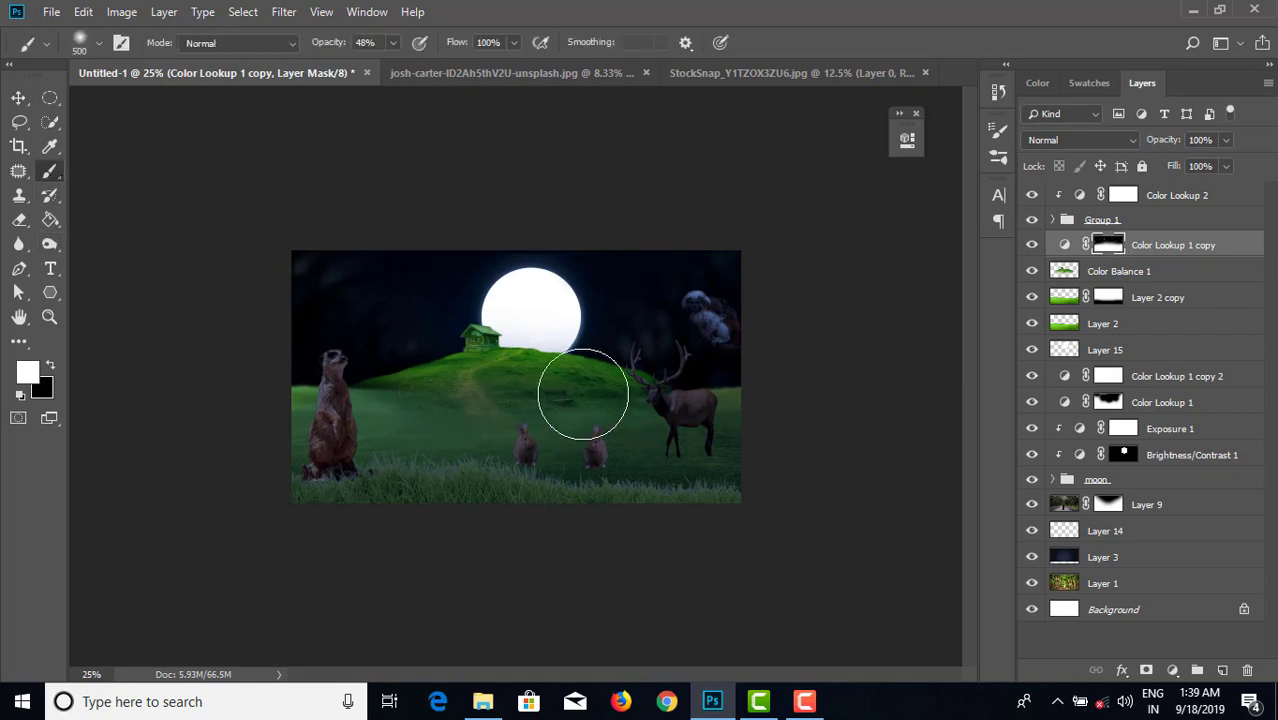
mouse_move(583, 394)
mouse_down()
mouse_move(599, 405)
mouse_move(414, 391)
mouse_move(599, 394)
mouse_move(618, 417)
mouse_move(422, 419)
mouse_move(536, 394)
mouse_move(653, 428)
mouse_move(531, 399)
mouse_move(391, 417)
mouse_move(525, 437)
mouse_move(431, 417)
mouse_move(462, 417)
mouse_move(419, 399)
mouse_move(433, 421)
mouse_move(531, 399)
mouse_move(628, 419)
mouse_move(497, 398)
mouse_up()
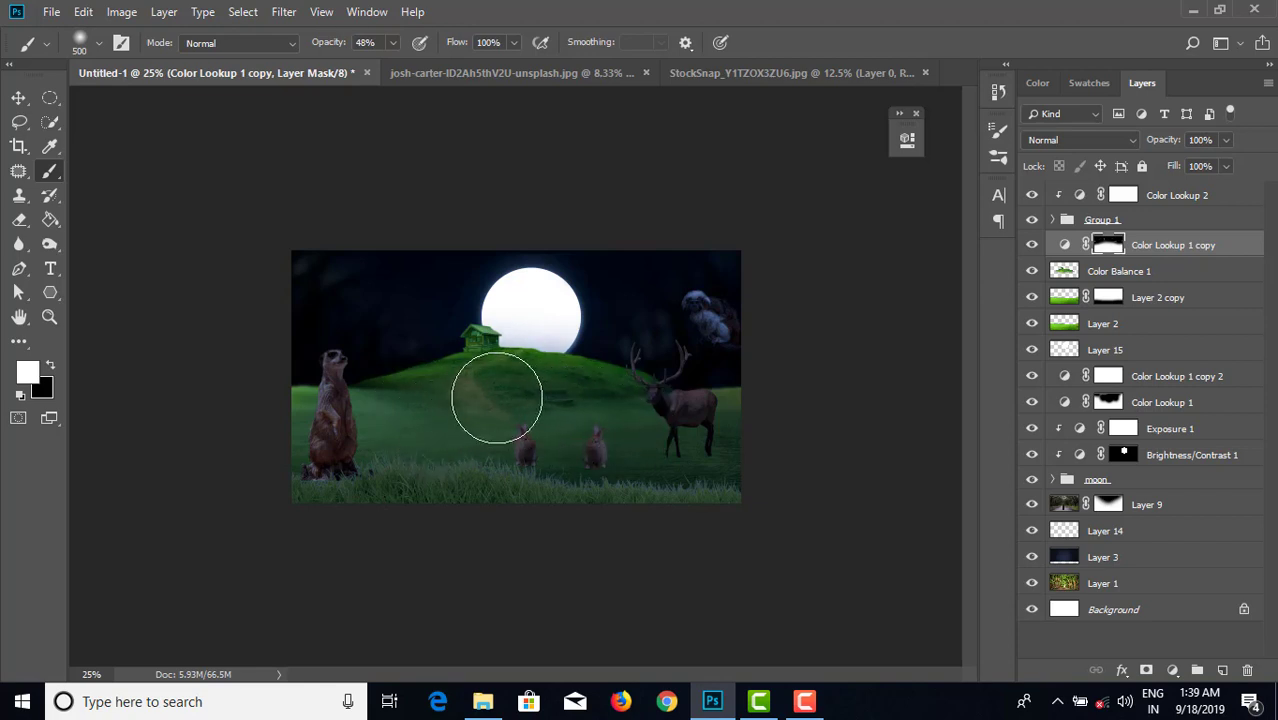
- Return to the Move tool, zoom back in, and bring up the Save As dialog
click(18, 97)
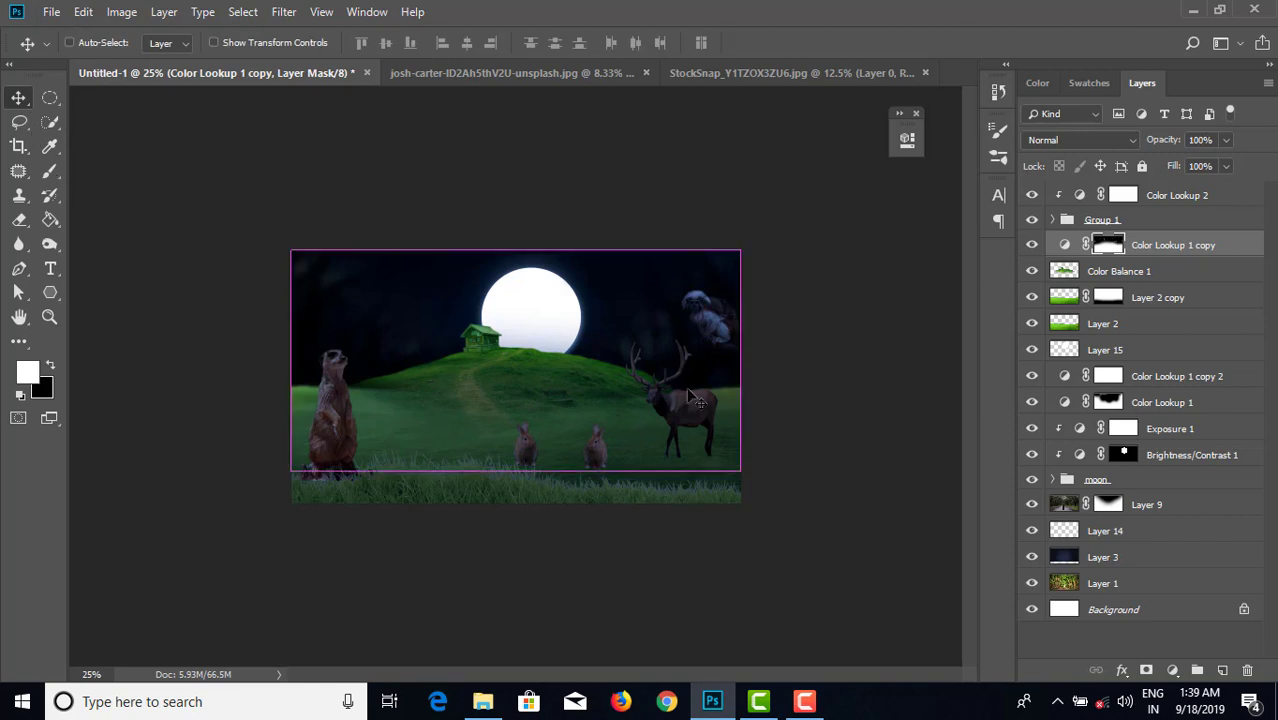
key(ctrl+plus)
key(ctrl)
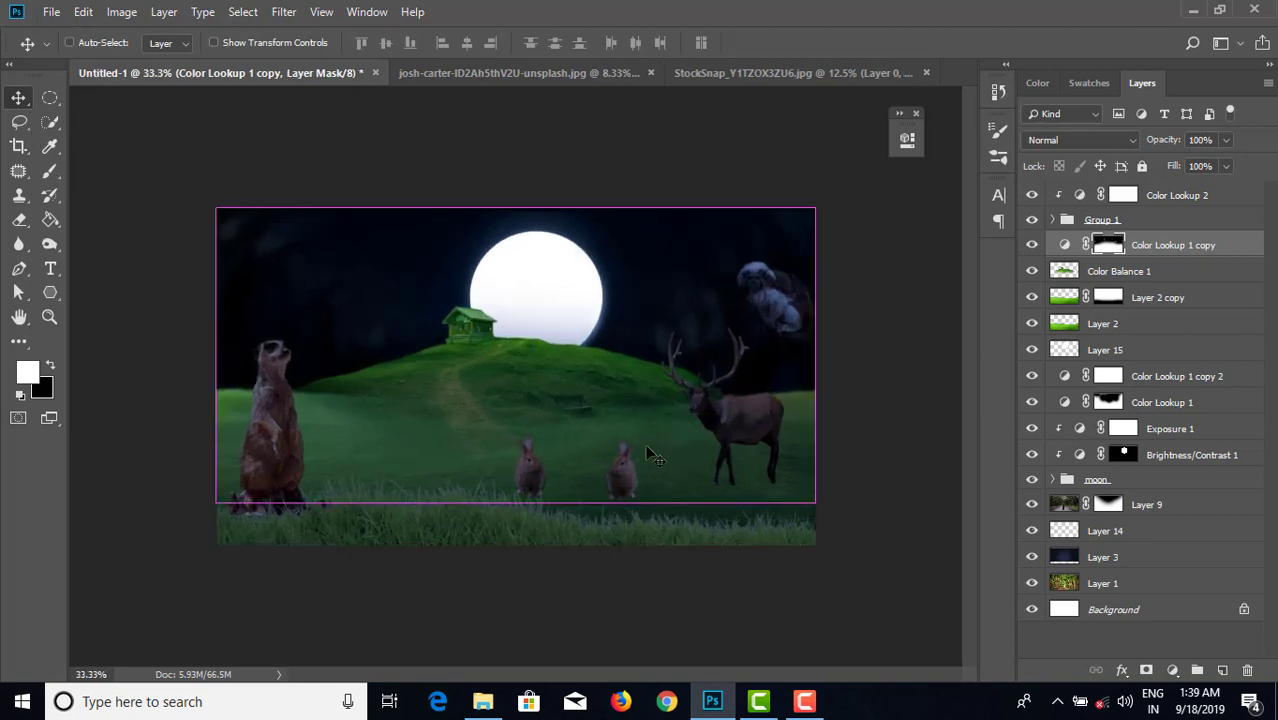
key(ctrl+s)
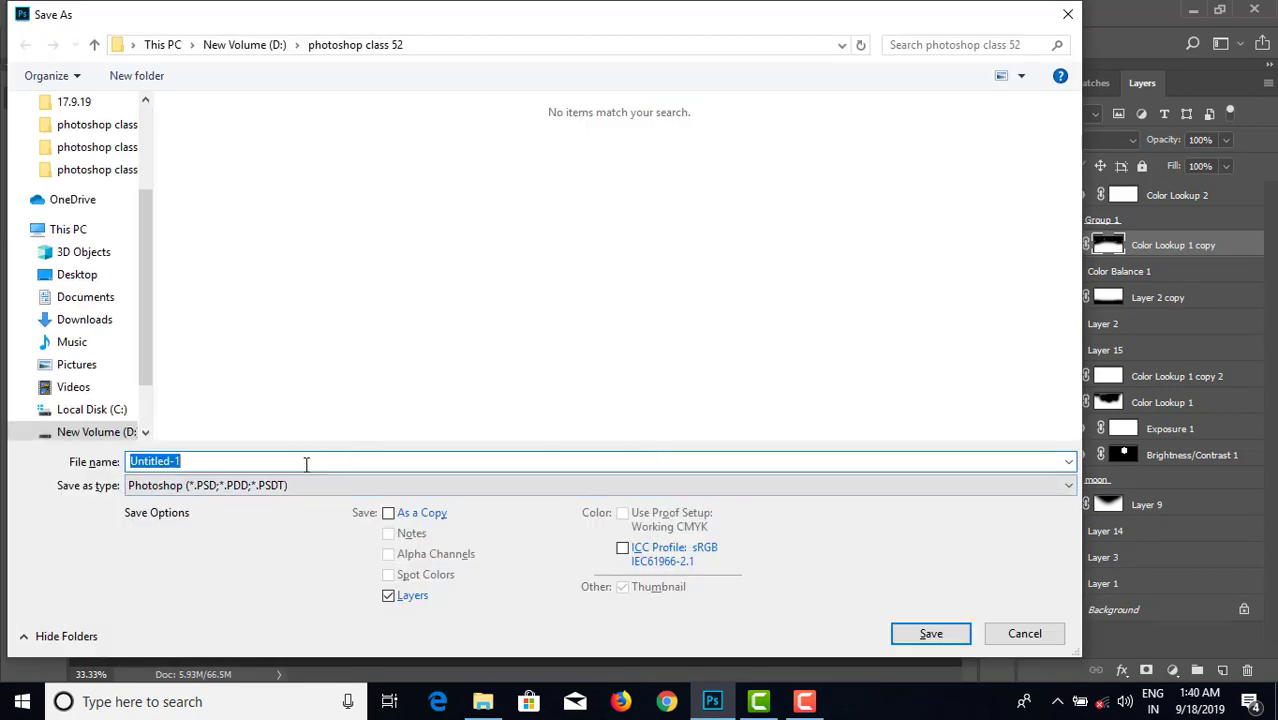
- Save as matte.psd with Maximize Compatibility, then nudge the deer slightly right
text(ma)
text(tte)
click(920, 634)
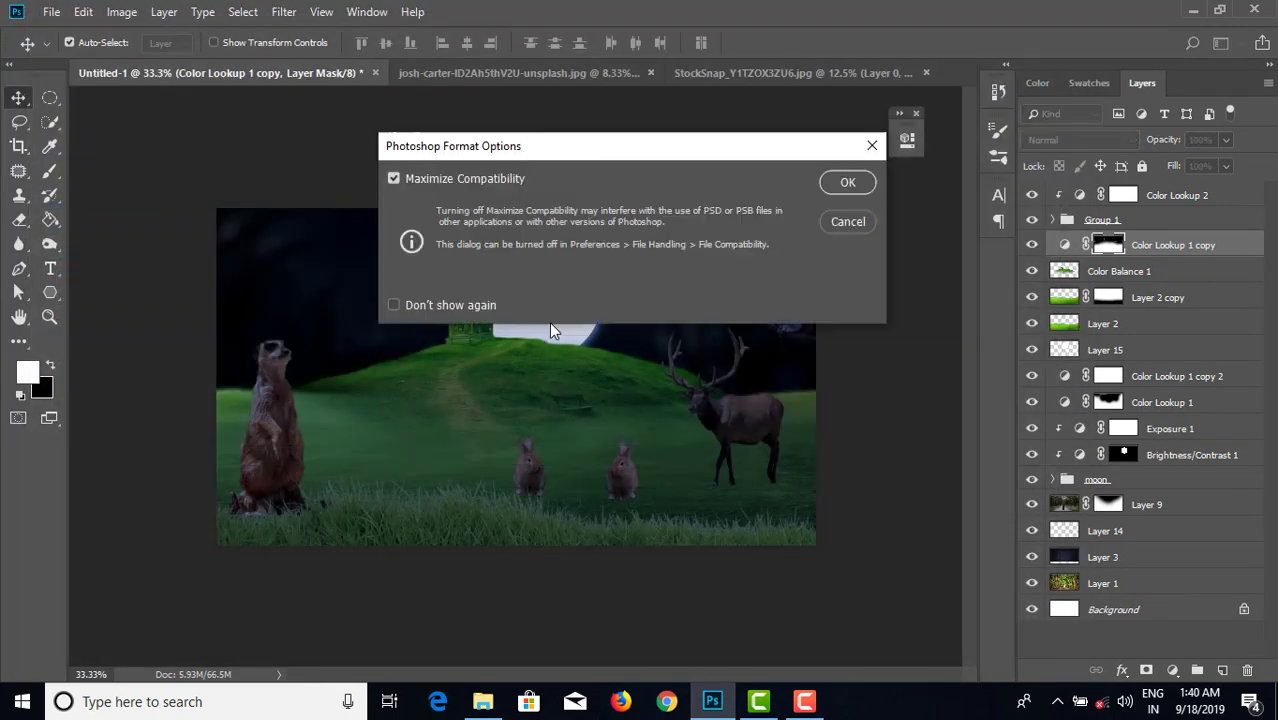
click(849, 189)
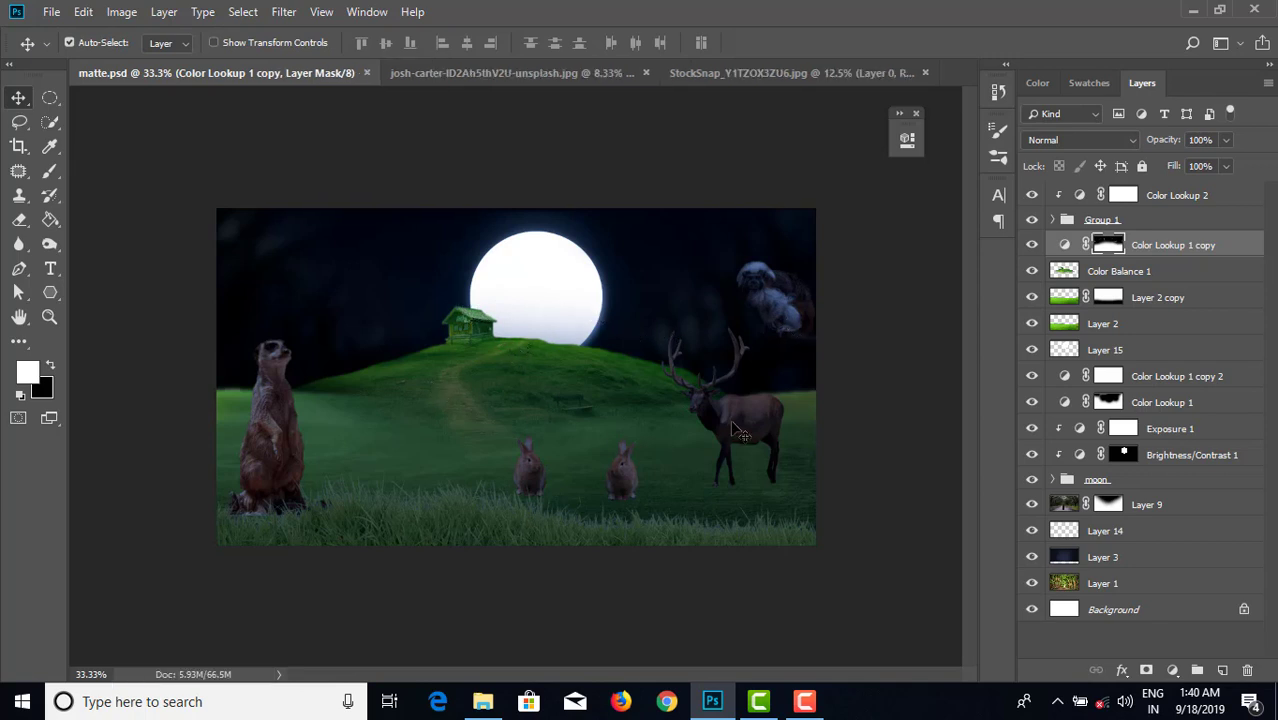
drag(741, 432, 753, 445)
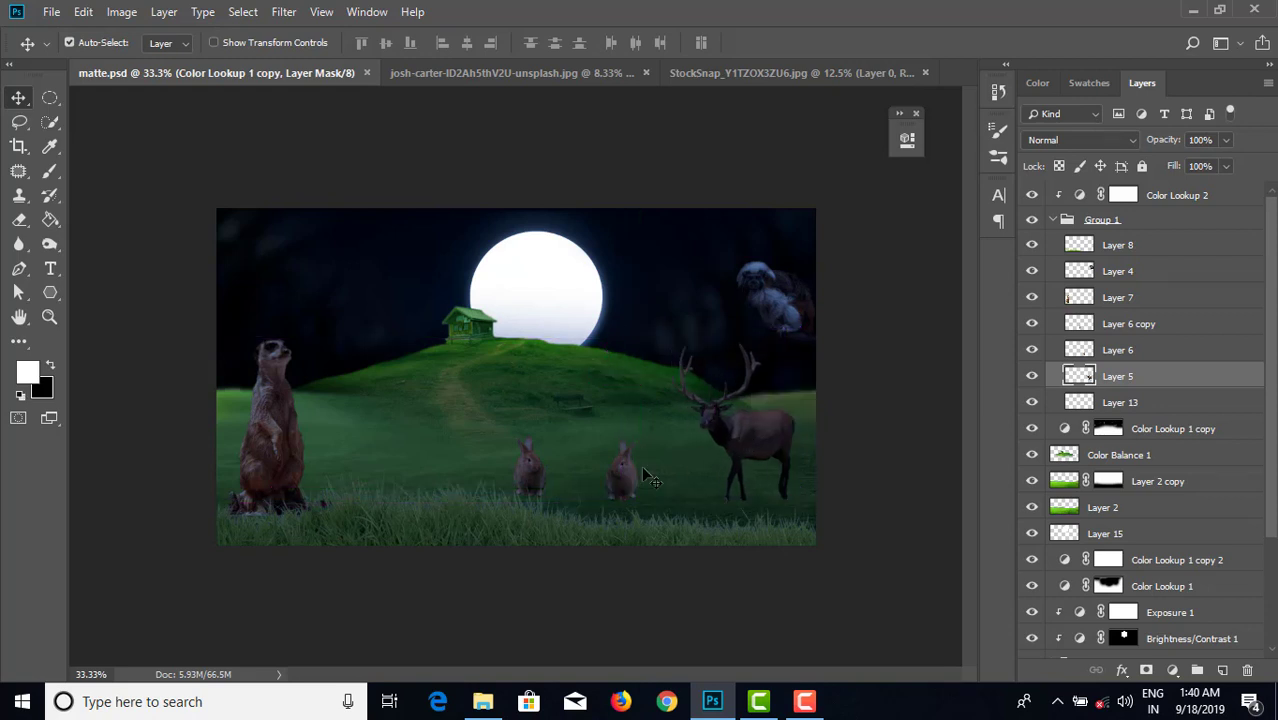
- Shift the right and left rabbits to the right, closer to the deer
drag(645, 475, 678, 477)
drag(541, 467, 614, 462)
drag(284, 448, 274, 458)
click(484, 80)
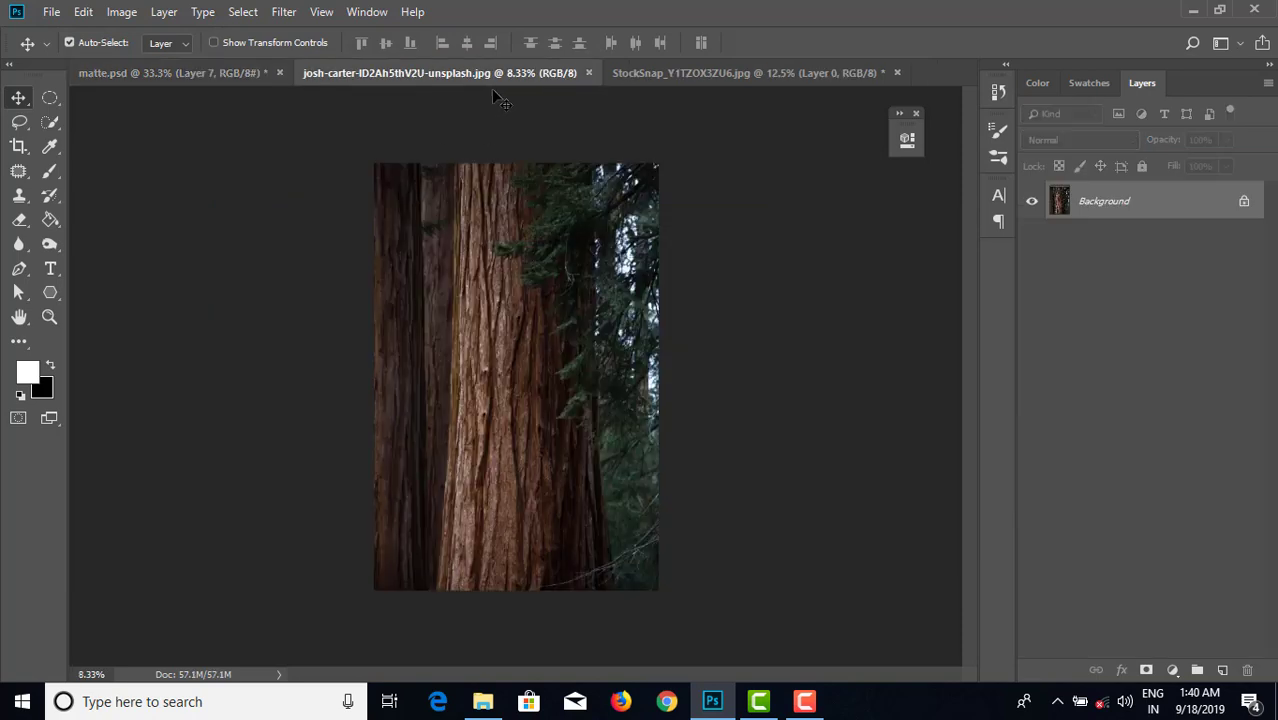
click(118, 72)
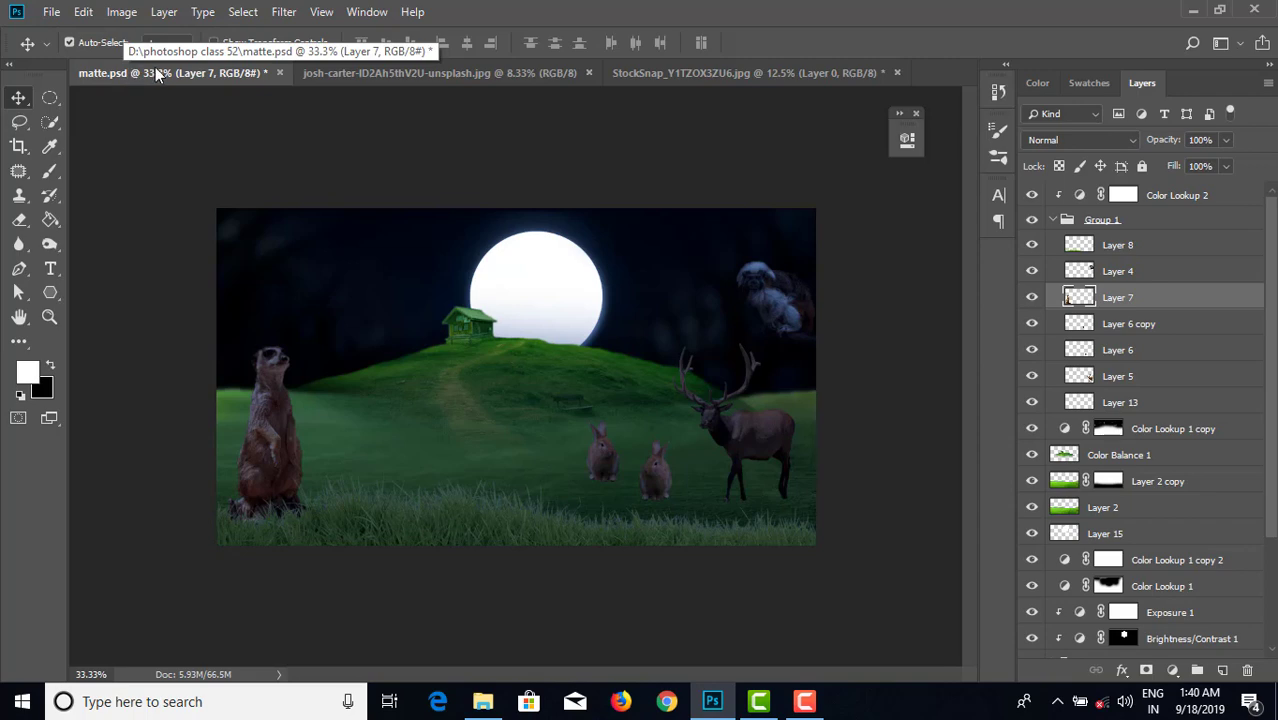
- Open the bare tree image 0bb453f5f6b45db99037a69bed65b558.png as its own document
click(51, 12)
click(86, 50)
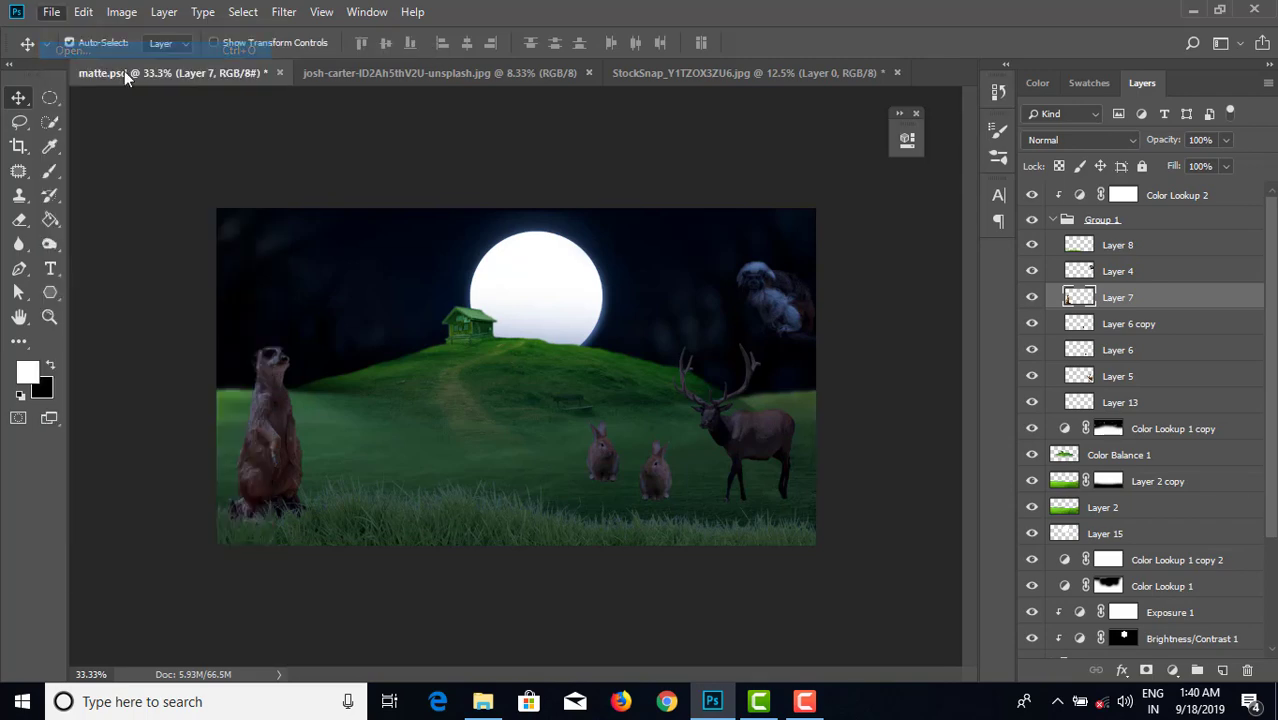
scroll(557, 347, down, 3)
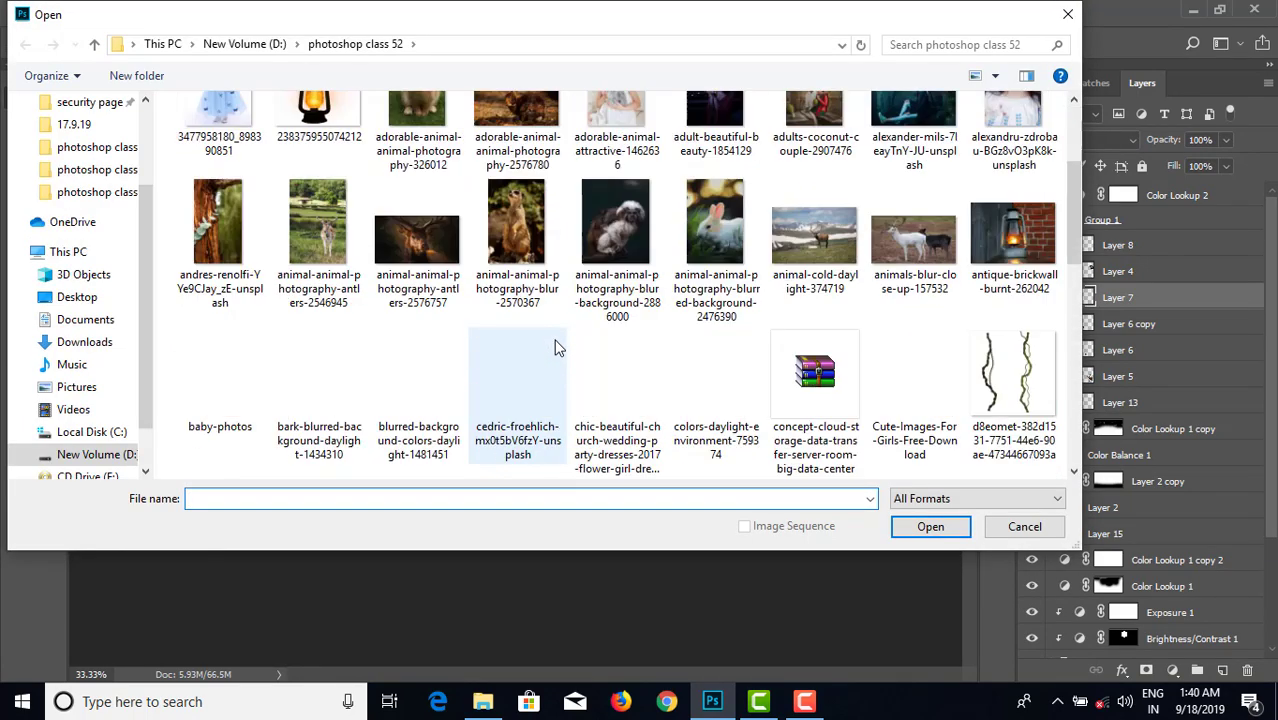
scroll(557, 347, down, 3)
scroll(557, 347, down, 2)
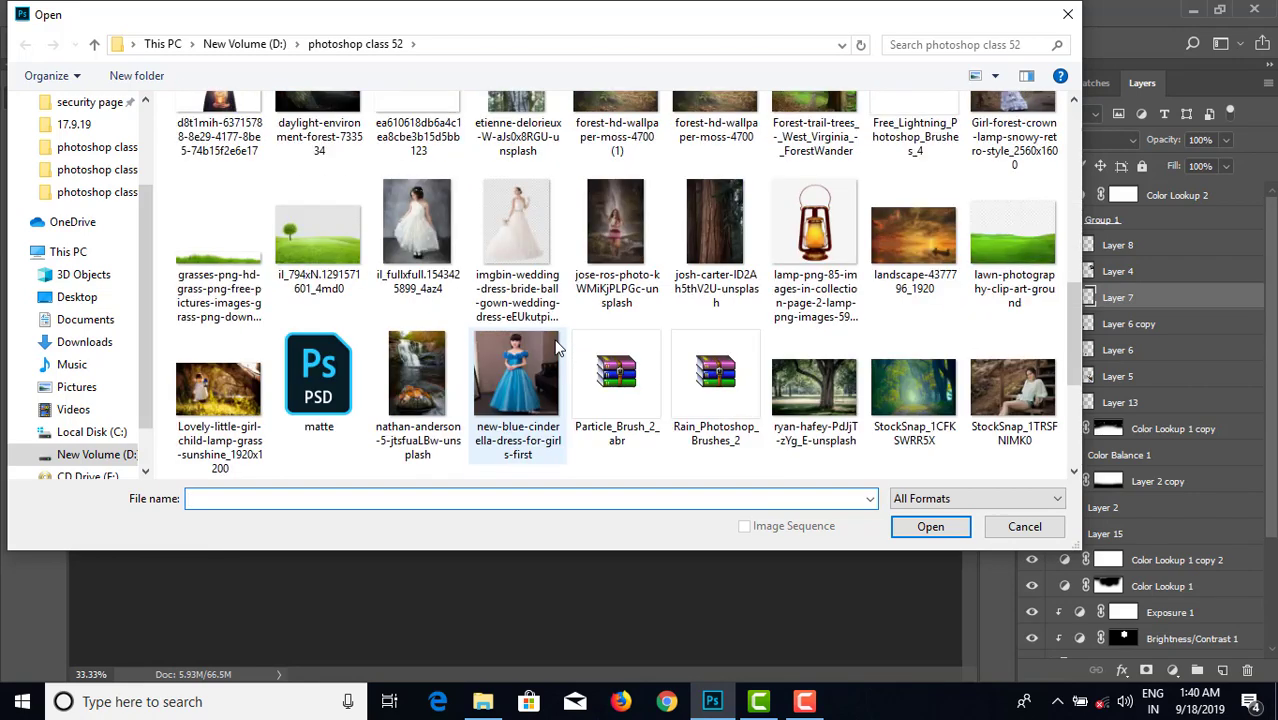
scroll(557, 347, down, 2)
scroll(540, 355, down, 2)
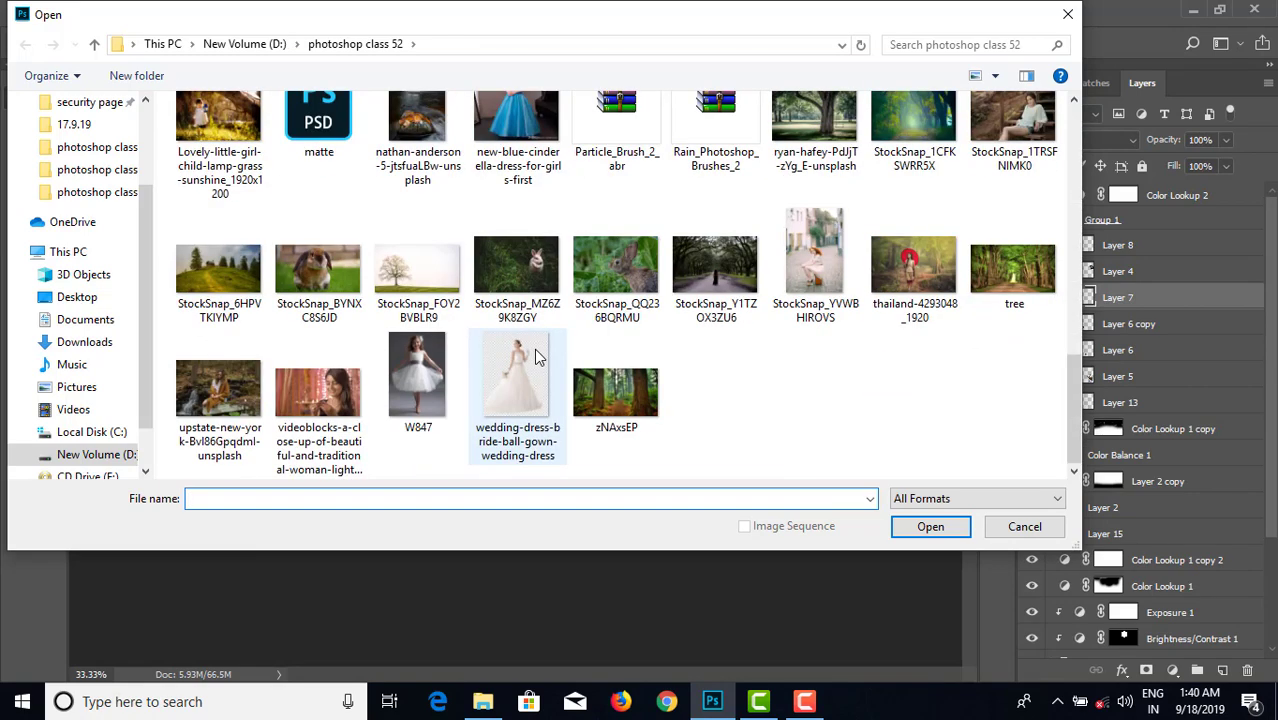
scroll(545, 358, up, 1)
scroll(550, 358, up, 5)
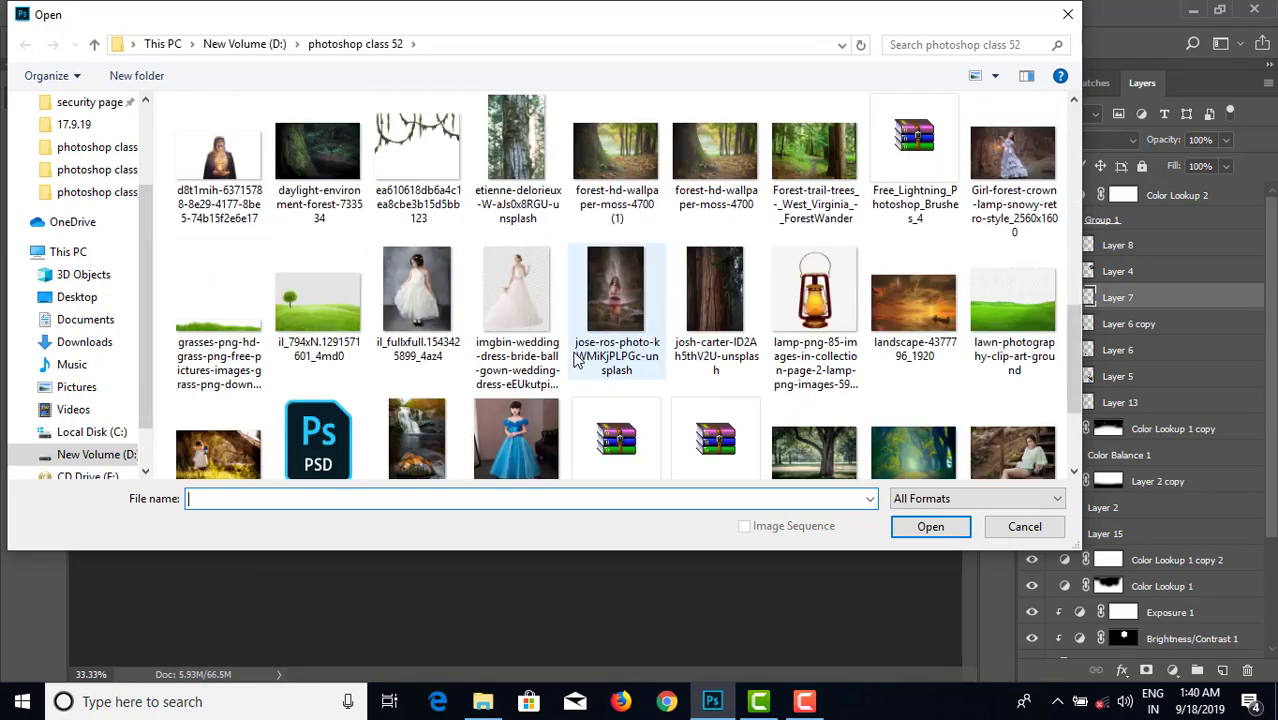
scroll(560, 359, up, 5)
scroll(577, 360, up, 5)
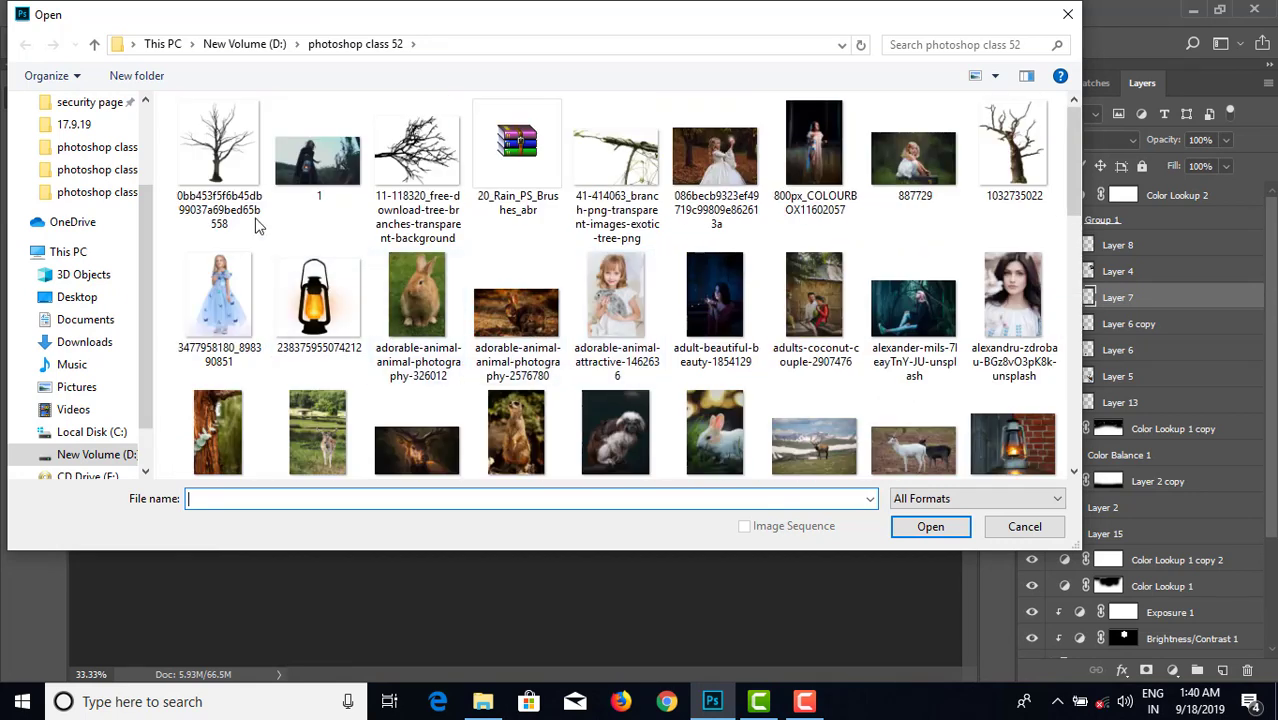
mouse_move(217, 150)
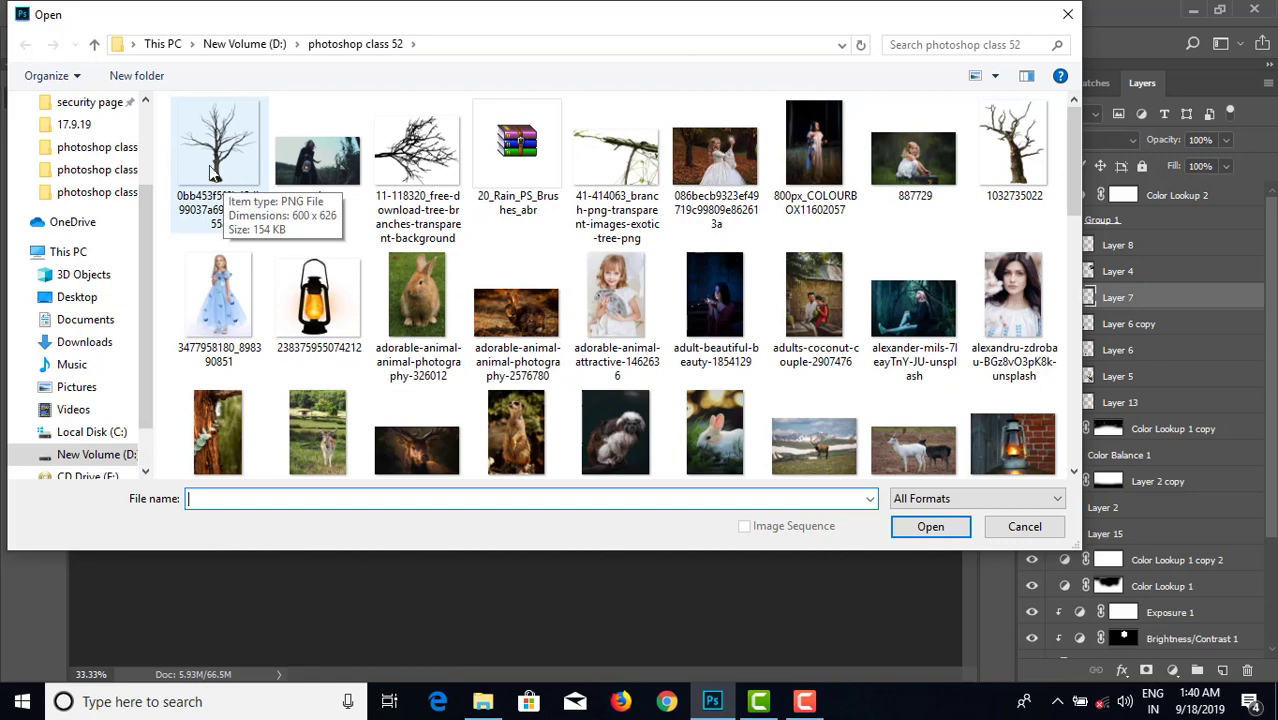
click(212, 174)
click(924, 527)
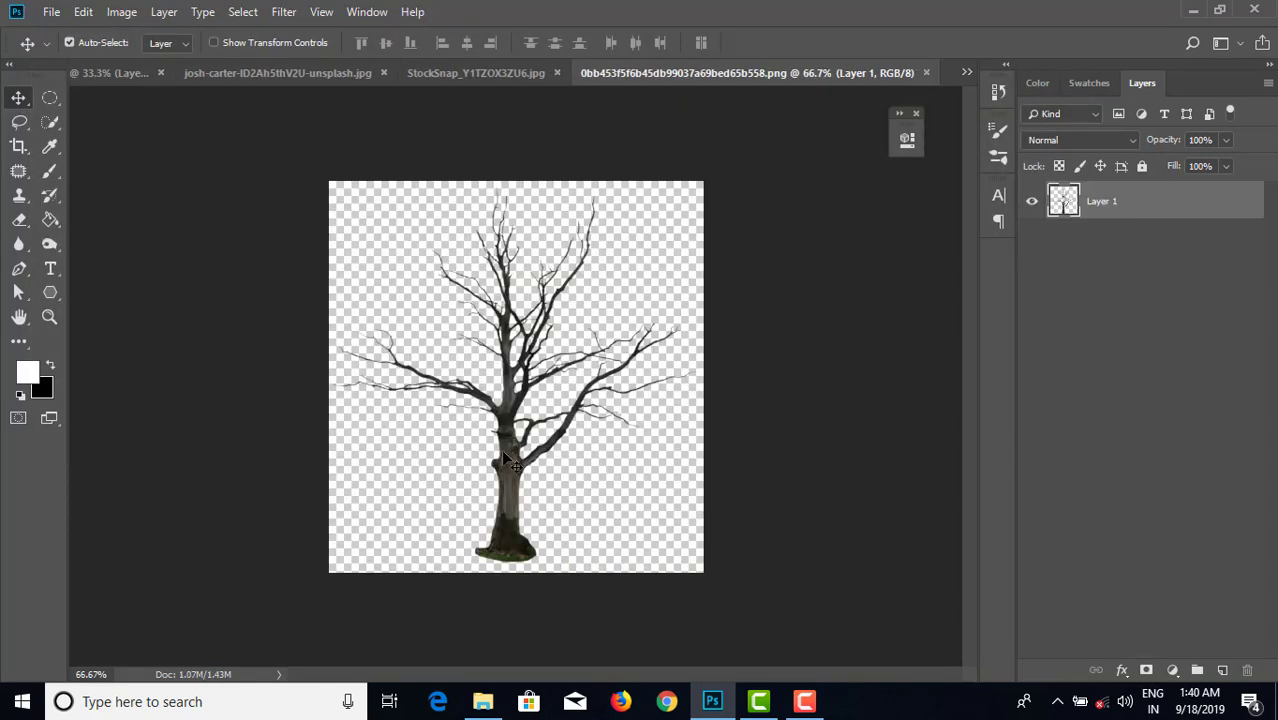
- Bring the bare tree into matte.psd as Layer 16, scaled to about 72%, in front of the moon
drag(504, 453, 113, 83)
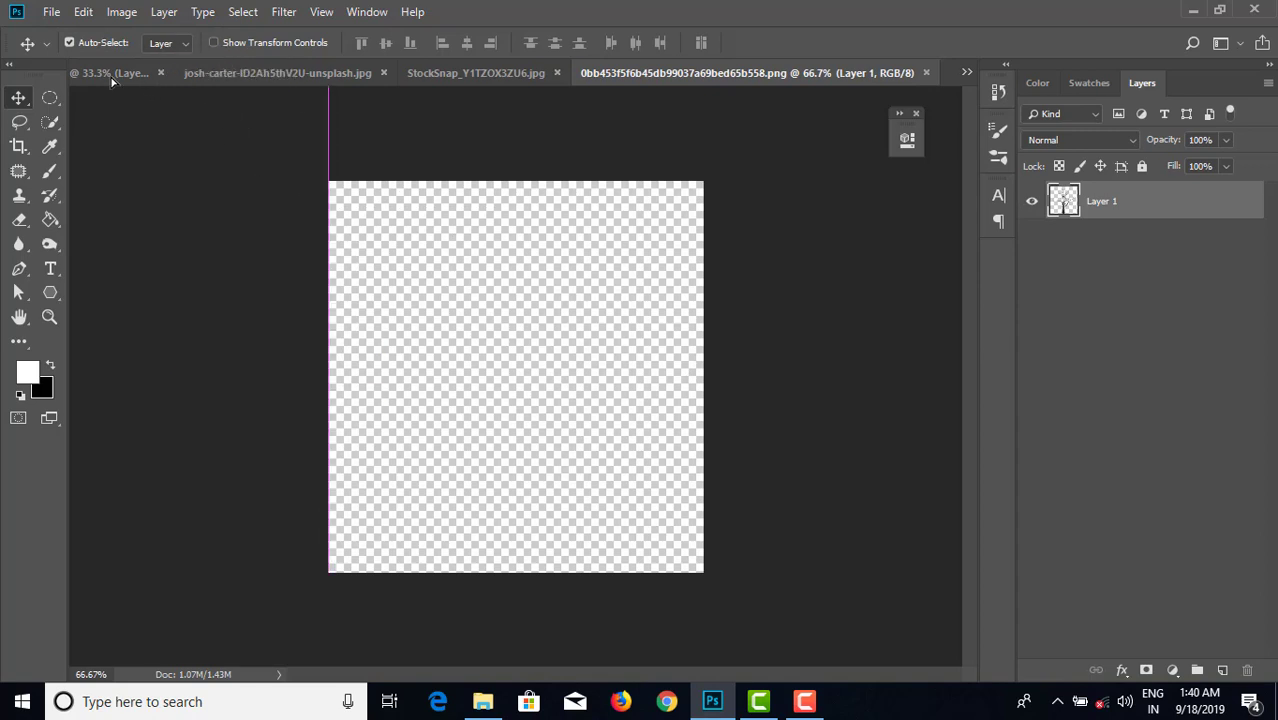
mouse_move(113, 83)
mouse_down()
mouse_move(337, 360)
mouse_move(487, 336)
mouse_up()
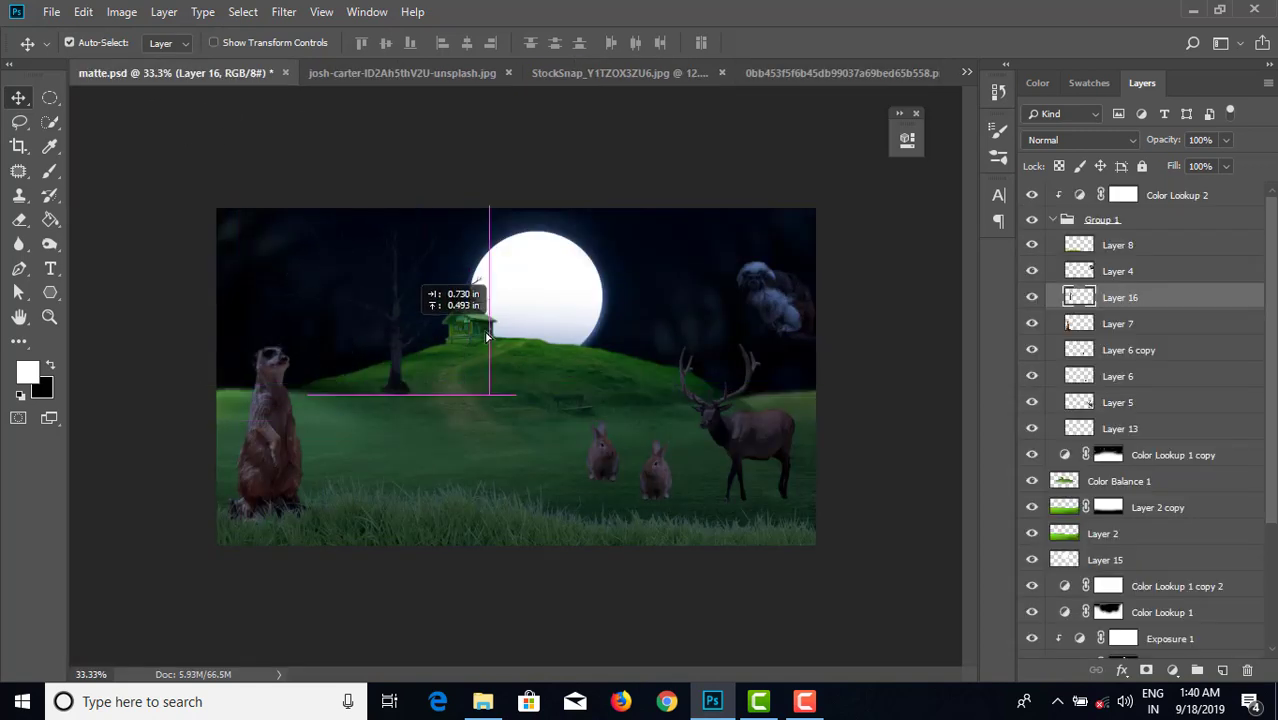
drag(487, 336, 672, 382)
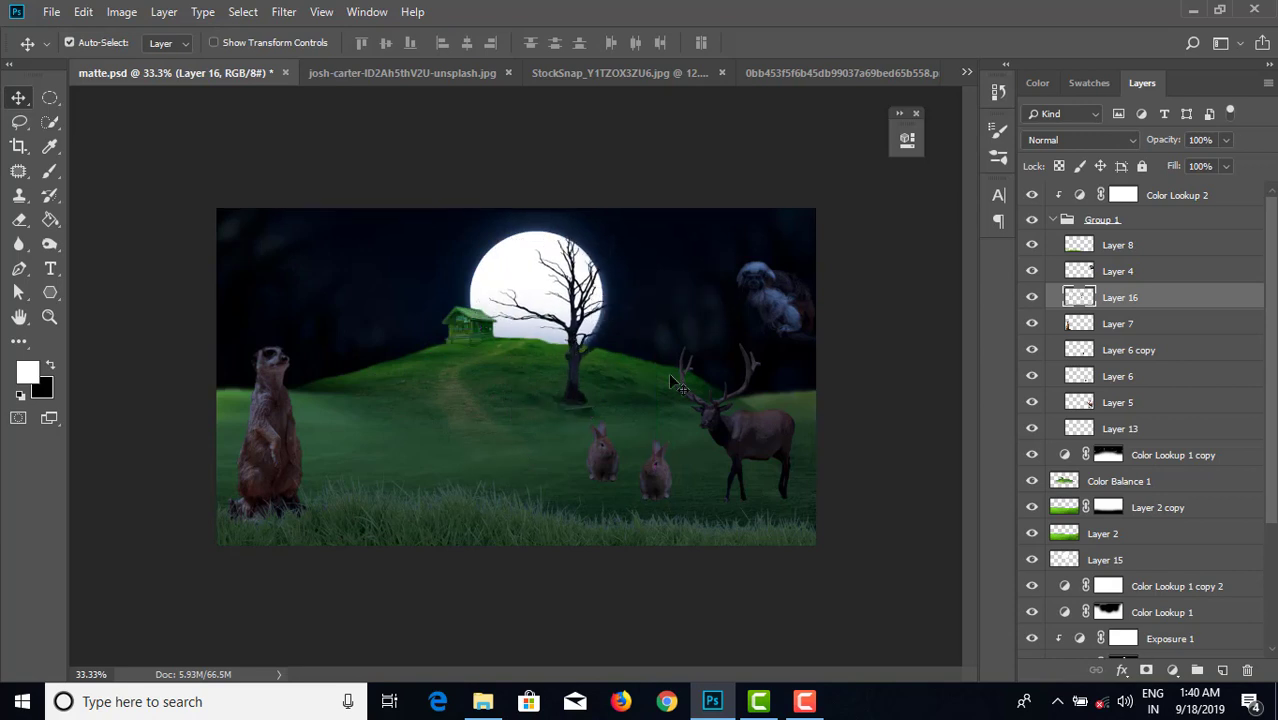
key(ctrl+t)
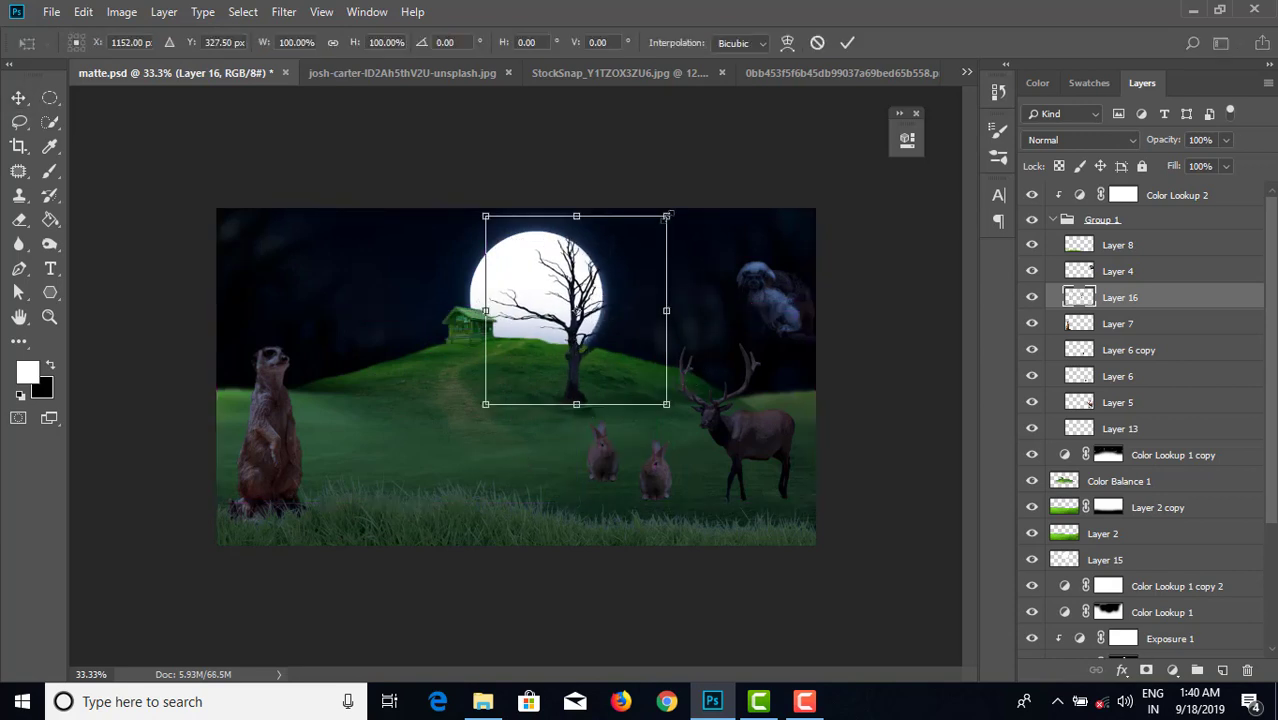
drag(669, 213, 640, 243)
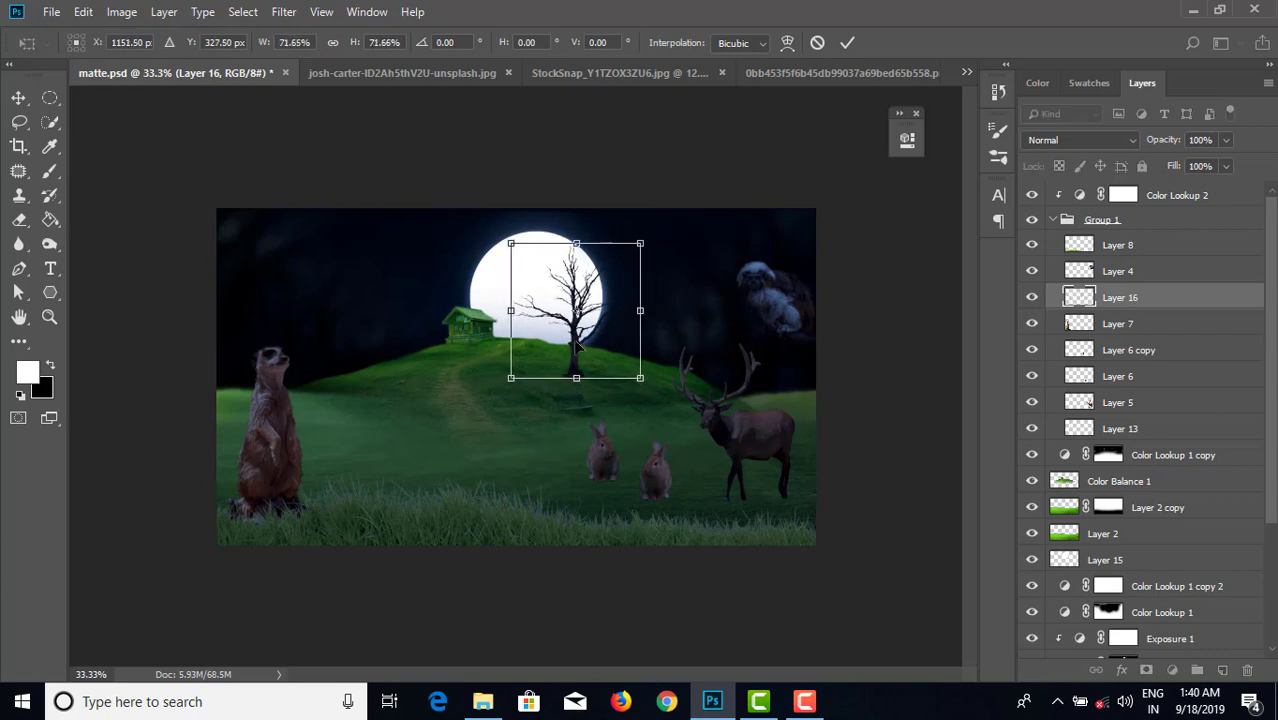
mouse_move(577, 345)
mouse_down()
mouse_move(598, 330)
mouse_move(632, 337)
mouse_move(553, 328)
mouse_up()
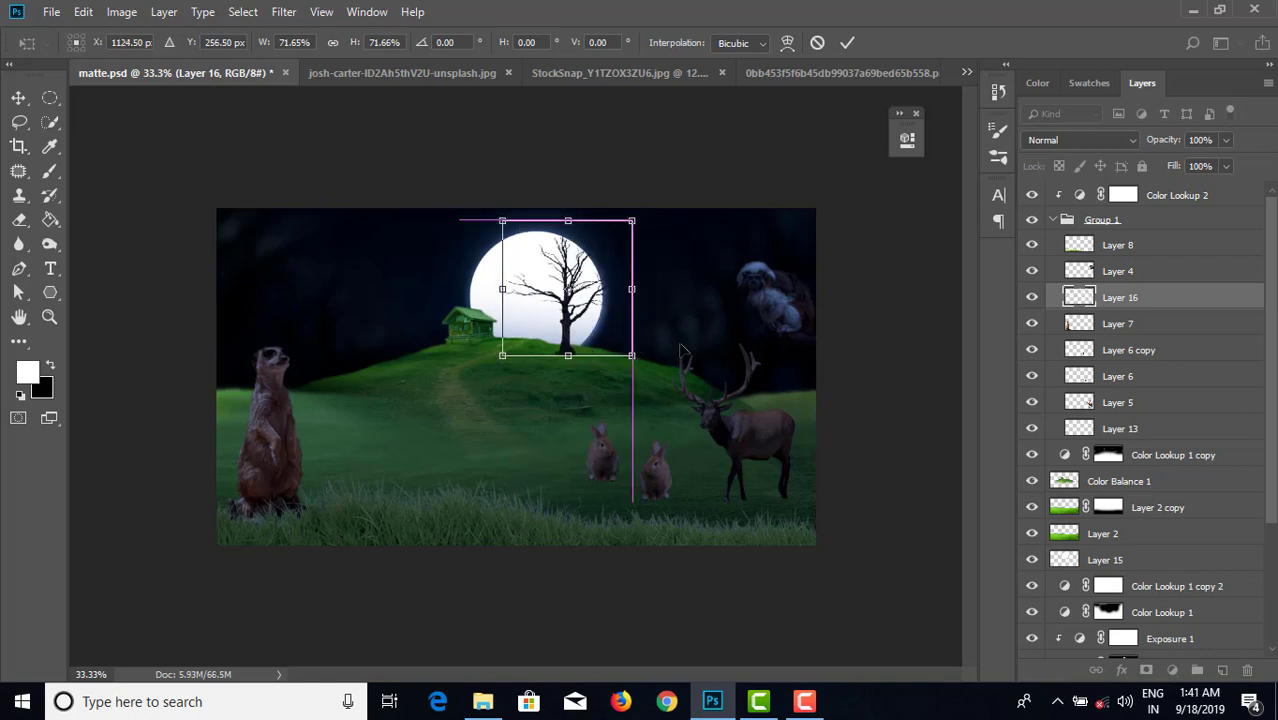
key(Return)
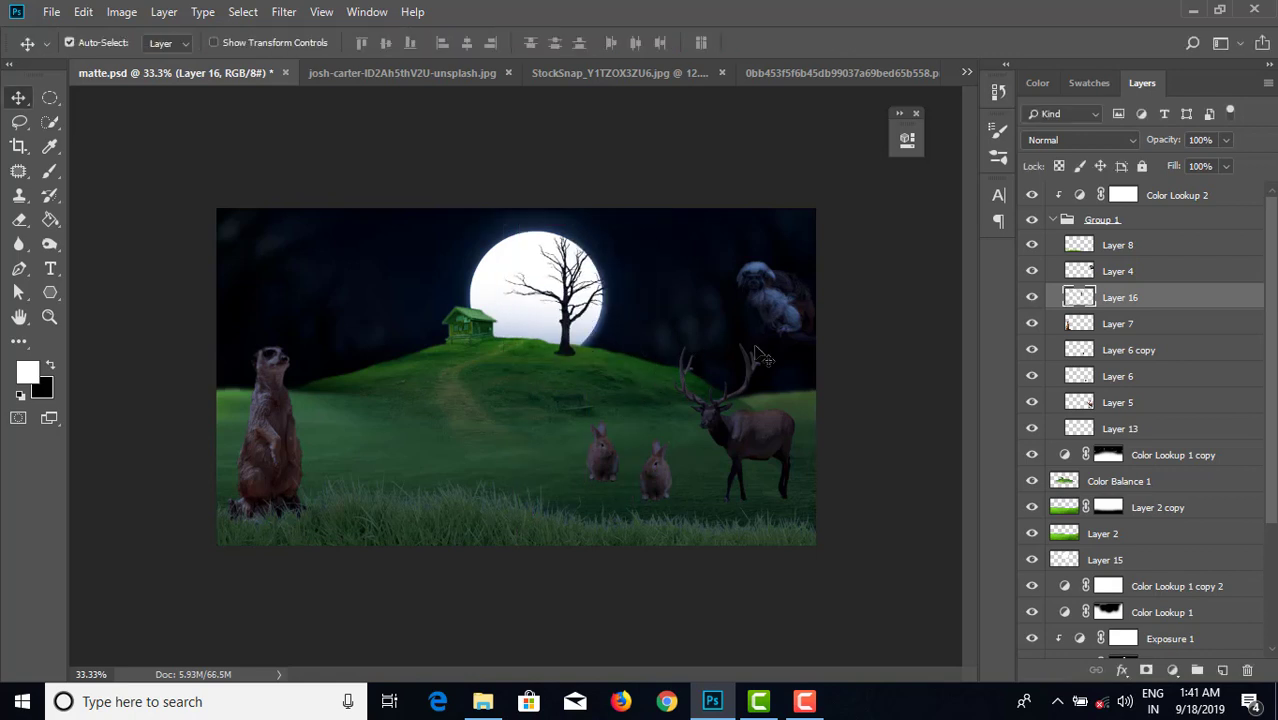
- Mask Layer 16 and paint black with a smaller brush to fade the tree base into the grass
click(1146, 671)
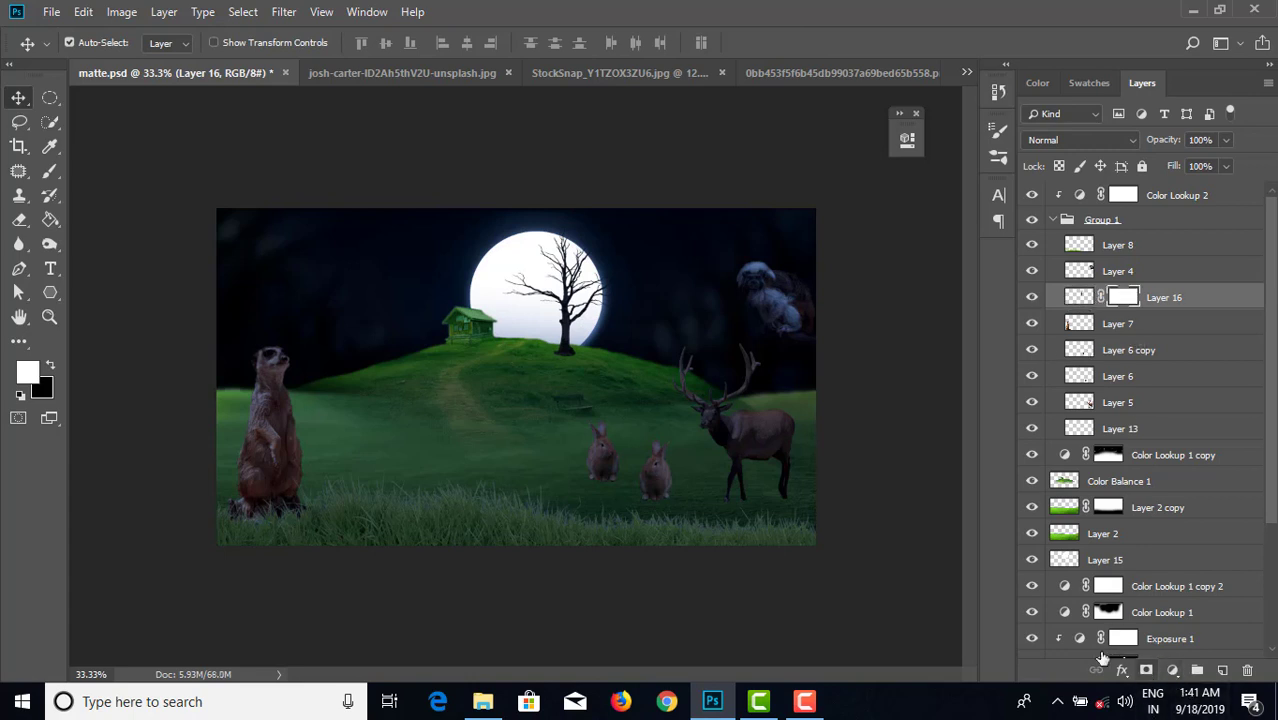
click(48, 176)
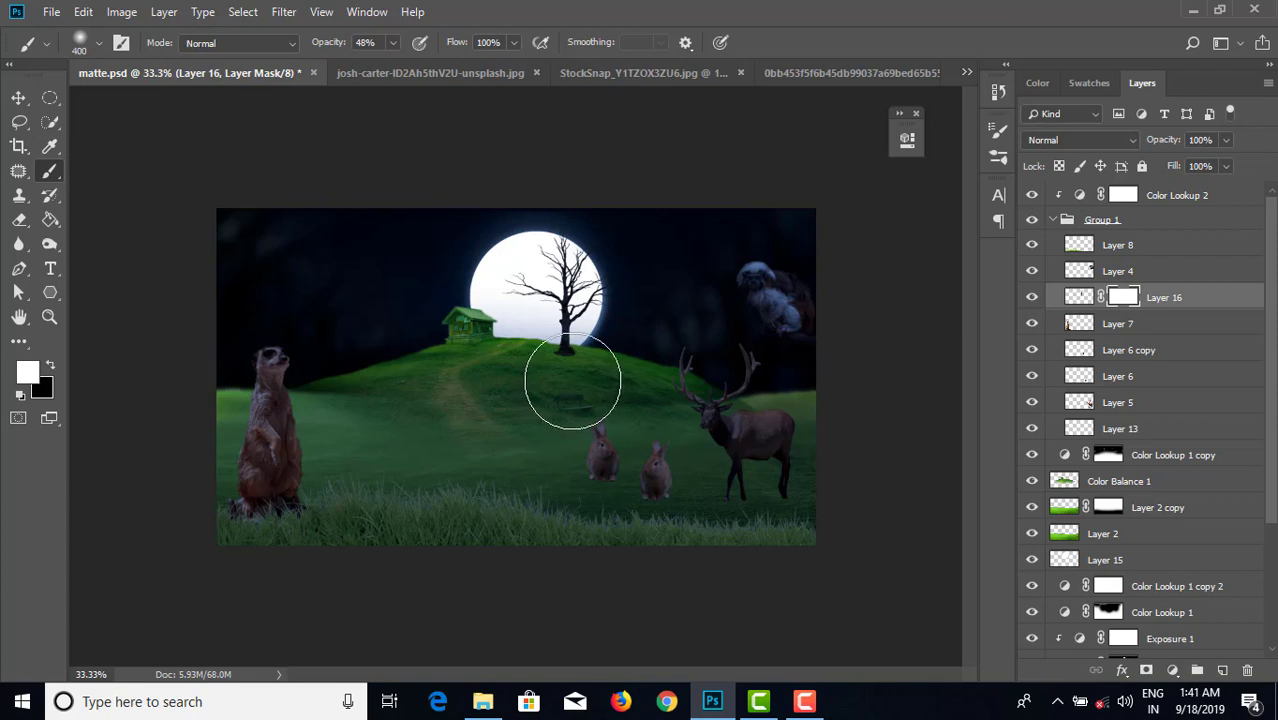
key(bracketleft)
key(bracketleft)
key(bracketleft)
key(bracketleft)
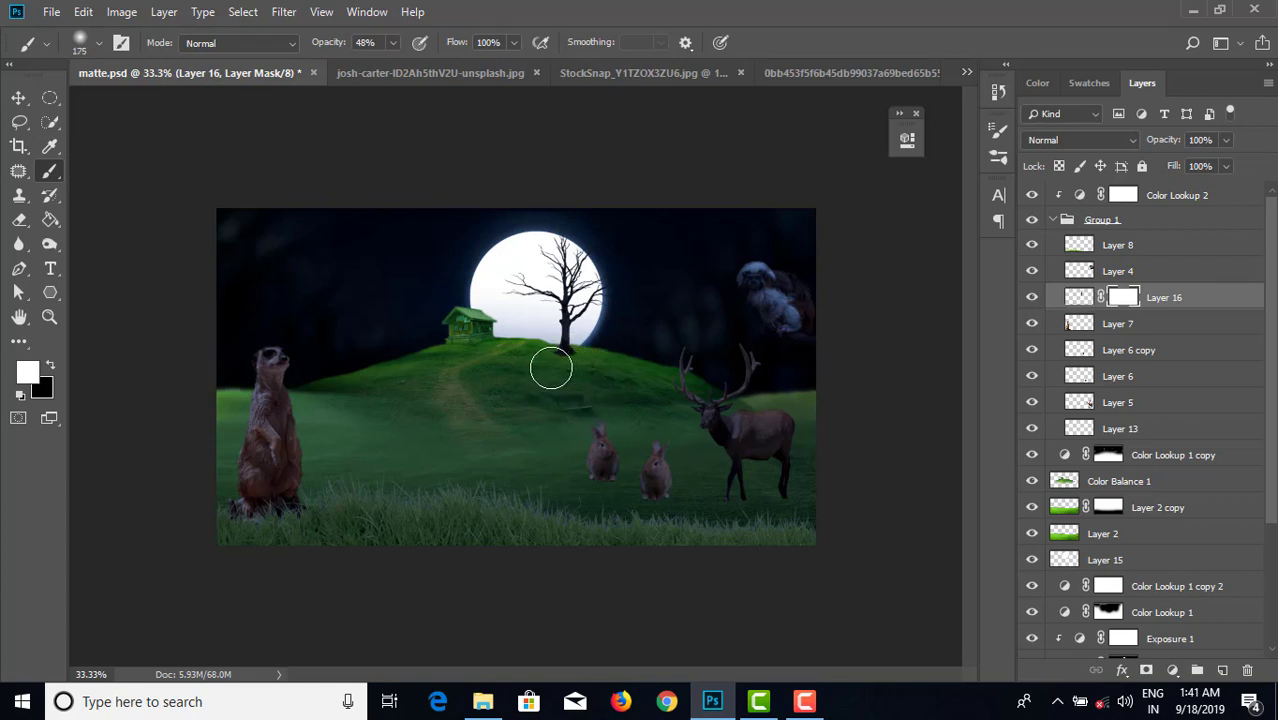
click(51, 364)
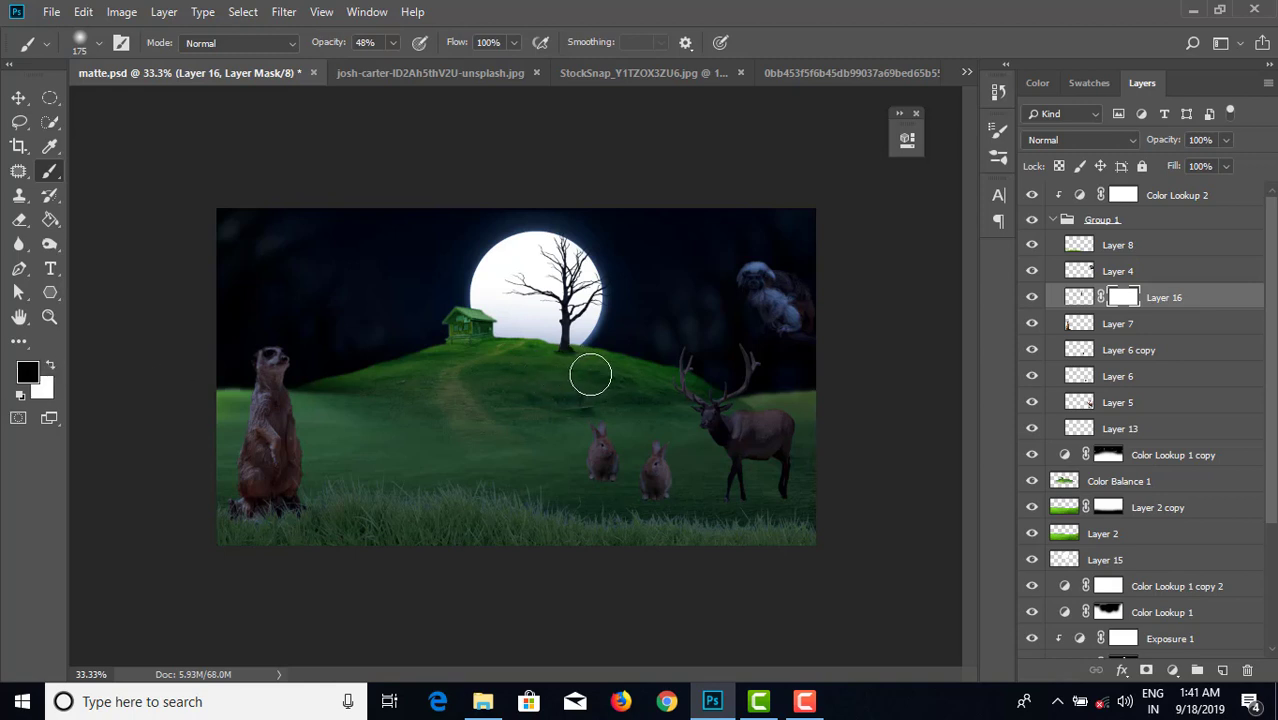
mouse_move(590, 375)
mouse_down()
mouse_move(531, 371)
mouse_move(599, 371)
mouse_move(551, 380)
mouse_move(599, 385)
mouse_up()
key(ctrl+plus)
key(ctrl+plus)
key(ctrl+plus)
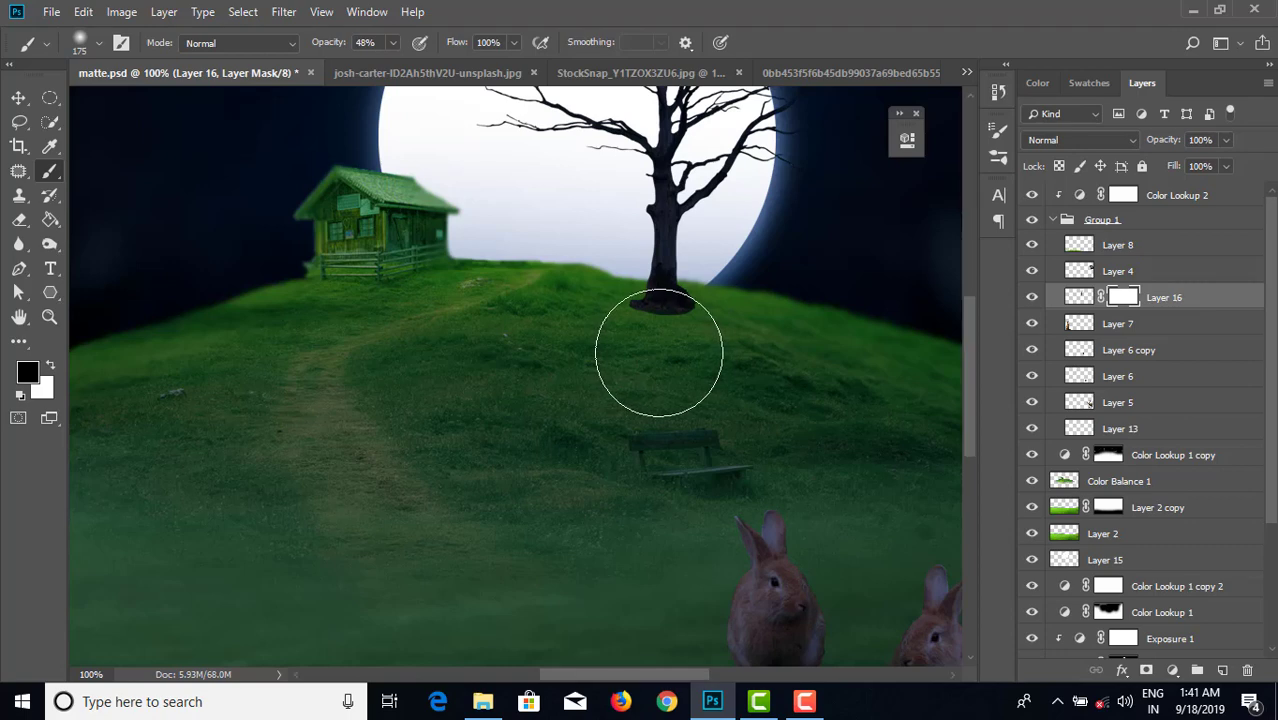
key(bracketleft)
key(bracketleft)
key(bracketleft)
key(bracketleft)
key(bracketleft)
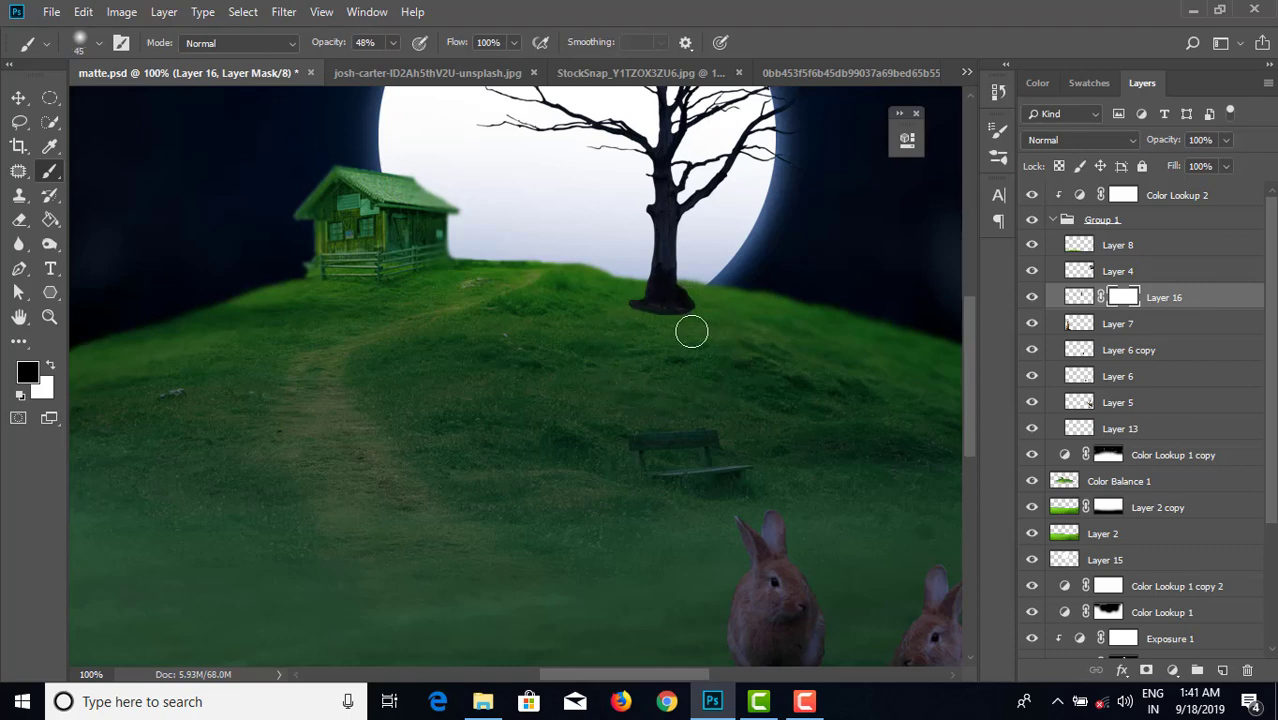
key(bracketleft)
key(bracketleft)
key(bracketleft)
scroll(617, 333, down, 1)
scroll(620, 341, down, 3)
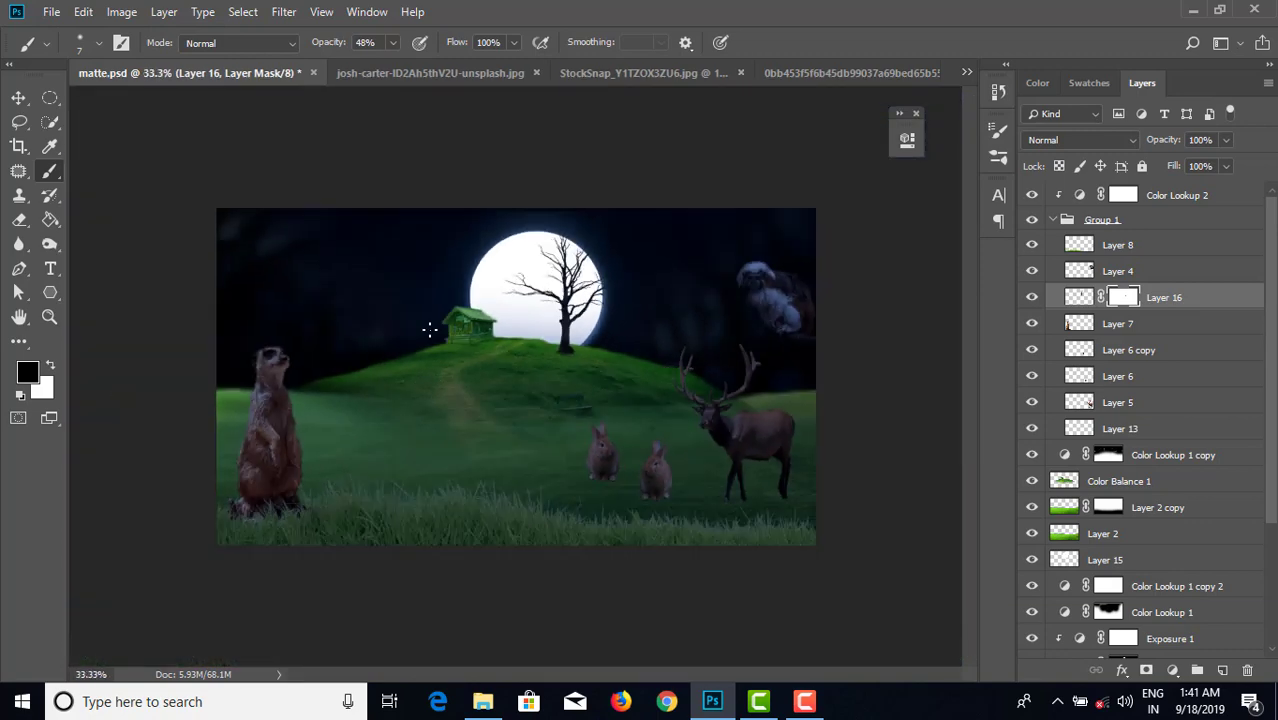
click(18, 98)
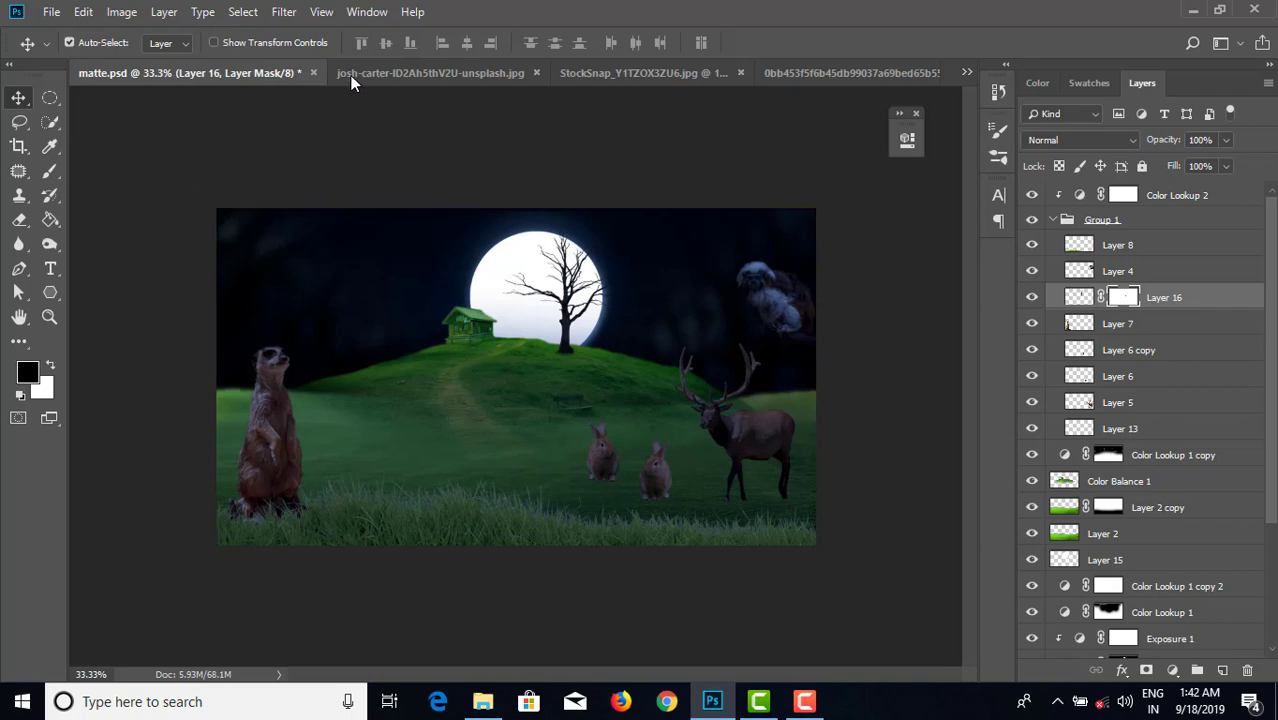
- Close the StockSnap road photo and bare tree PNG without saving, returning to matte.psd
click(390, 73)
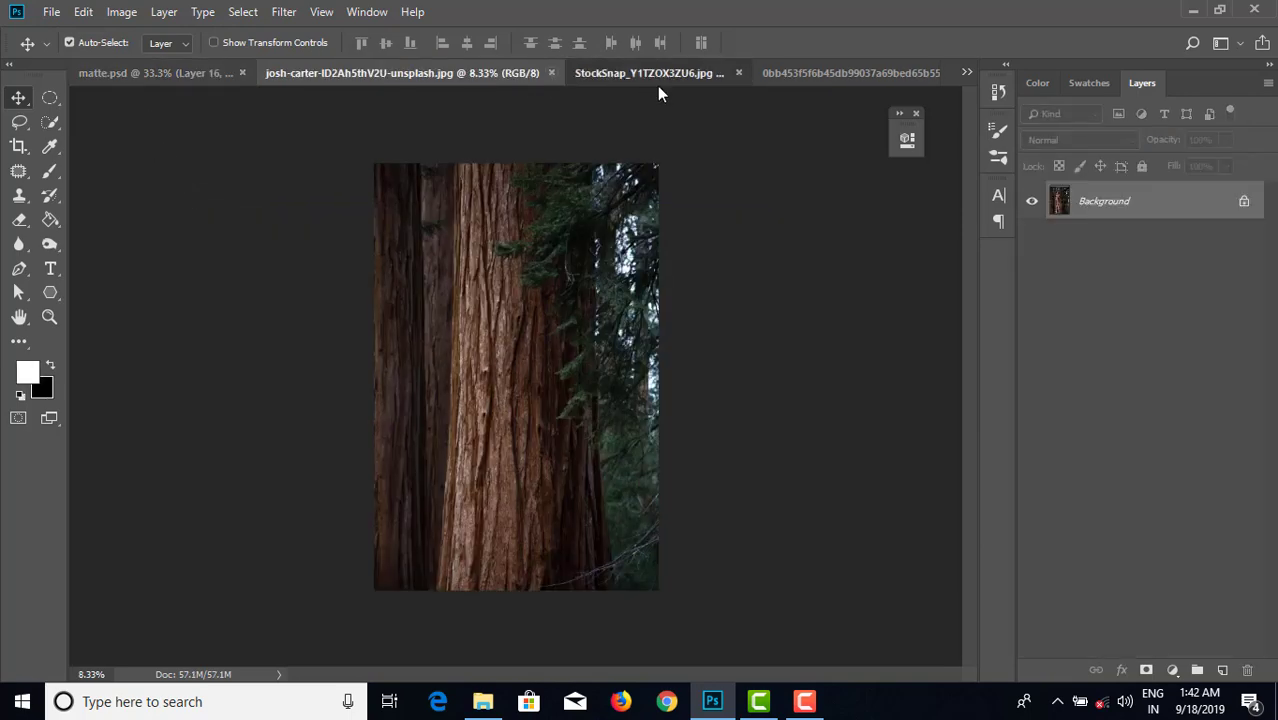
click(660, 80)
click(771, 73)
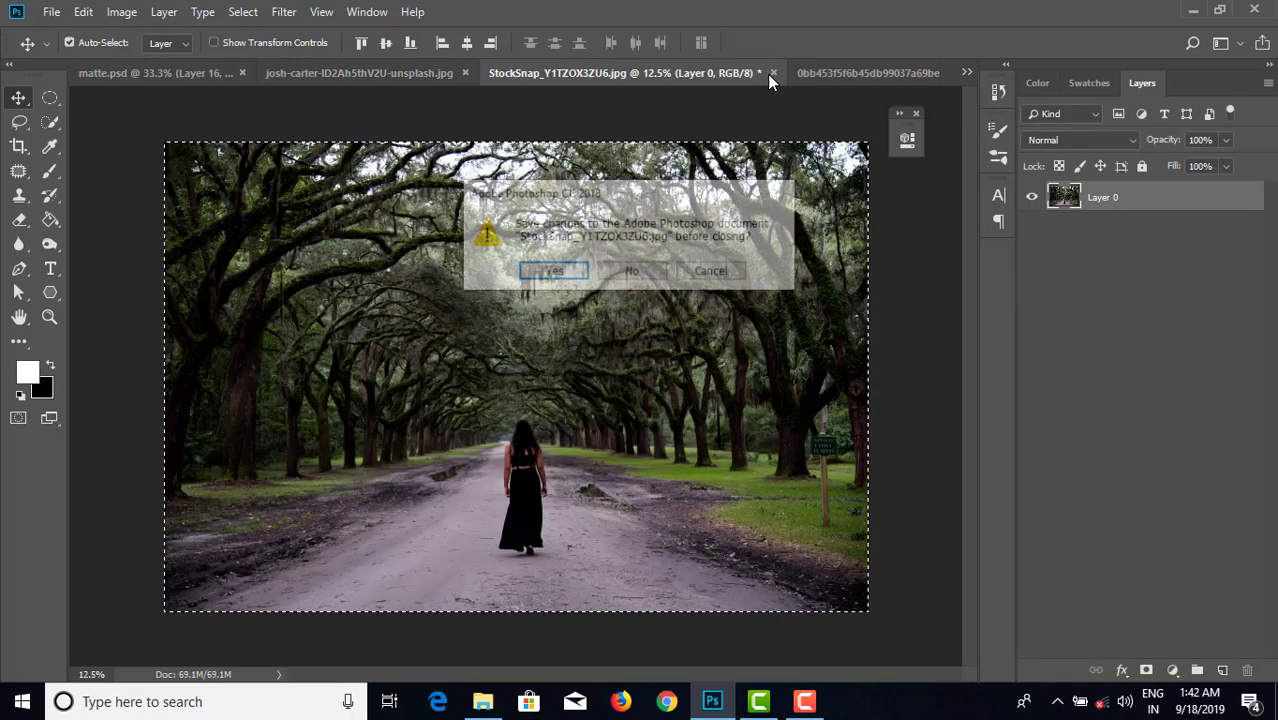
click(632, 273)
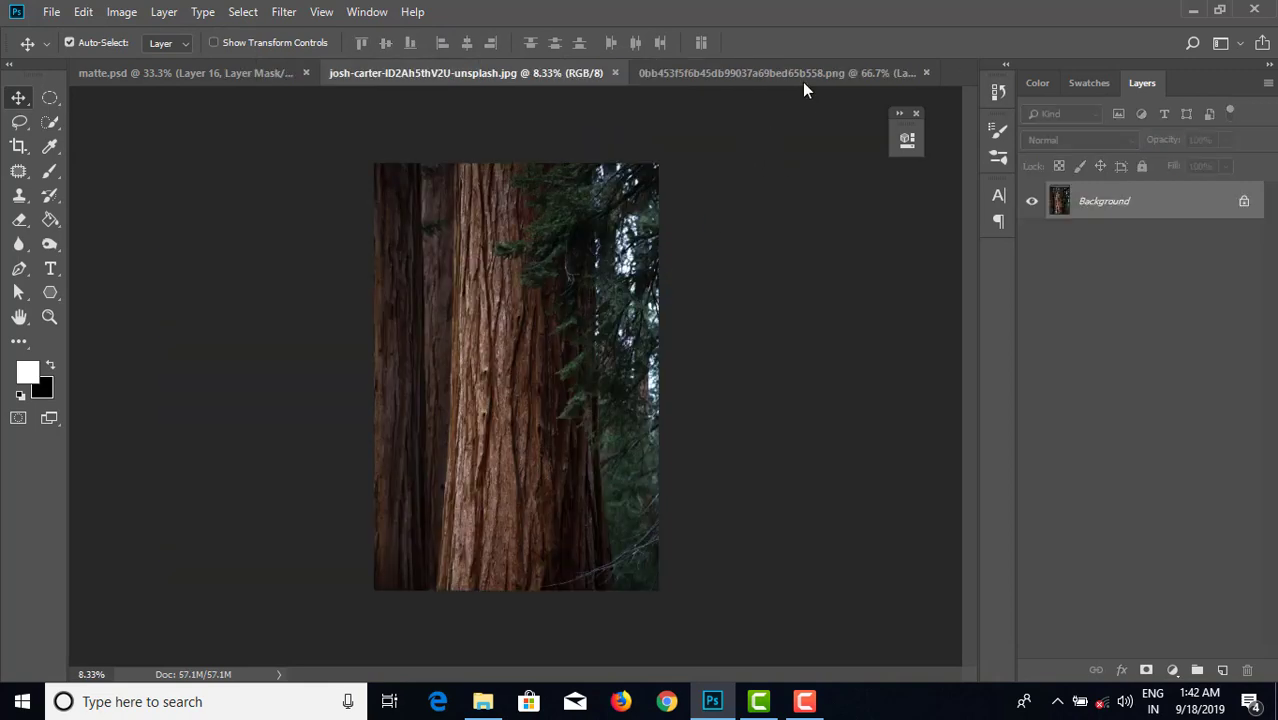
click(830, 76)
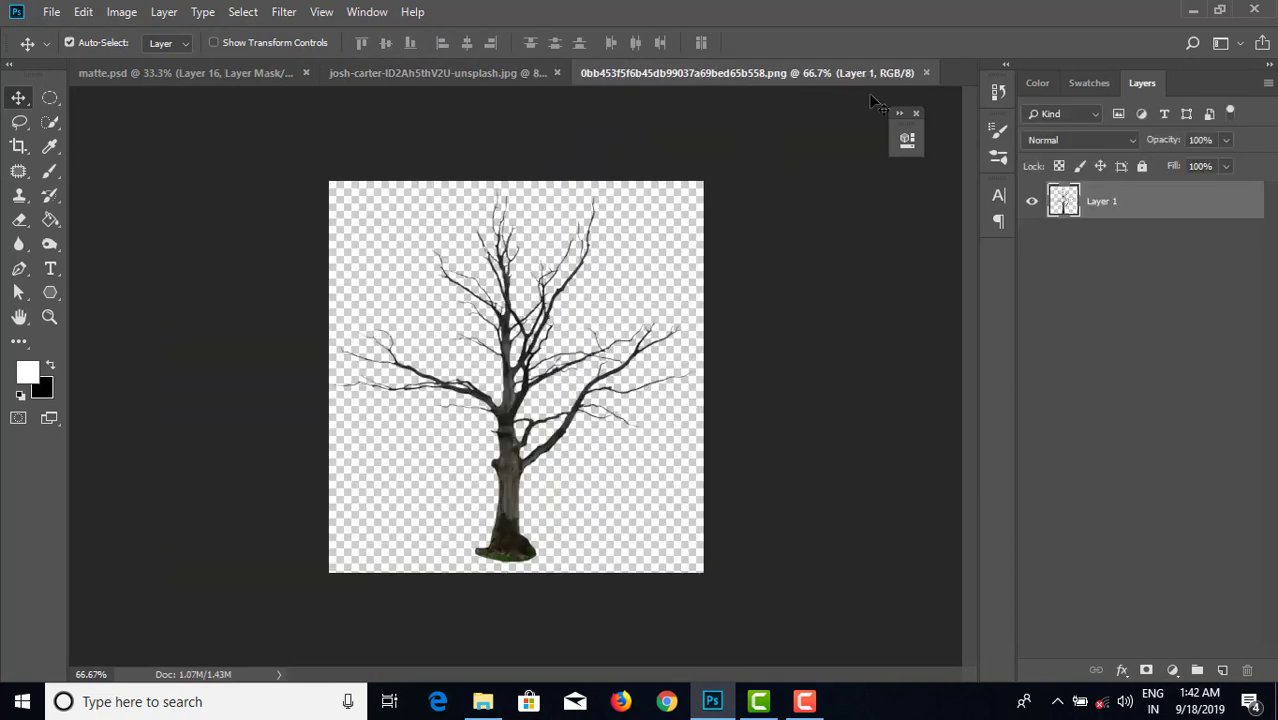
click(926, 73)
click(127, 77)
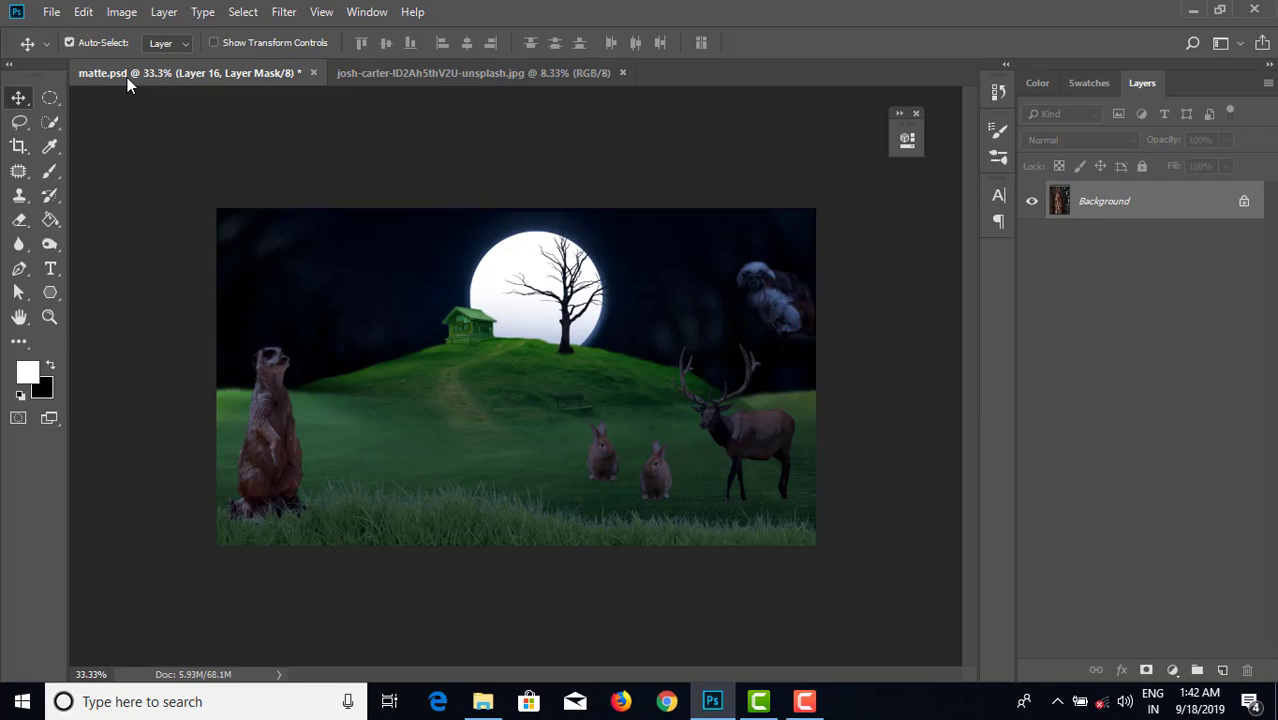
- Open the dead tree image 1032735022.png
click(51, 12)
click(60, 48)
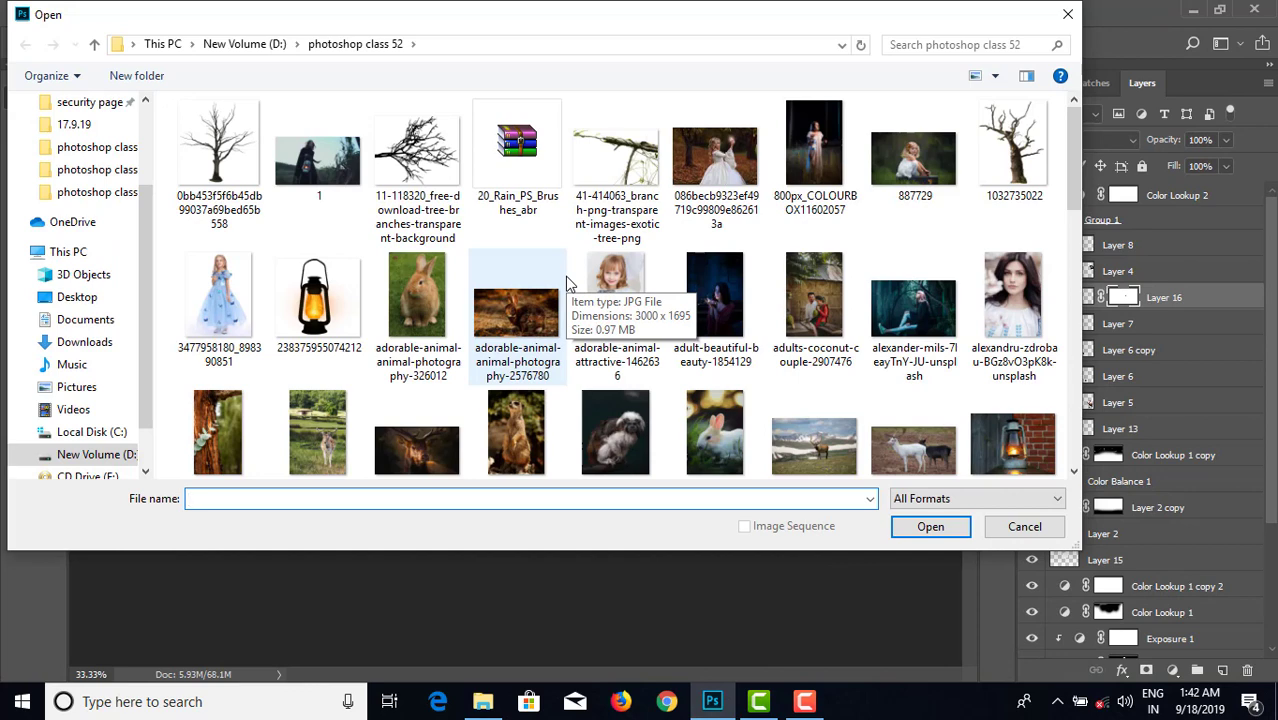
scroll(565, 276, down, 1)
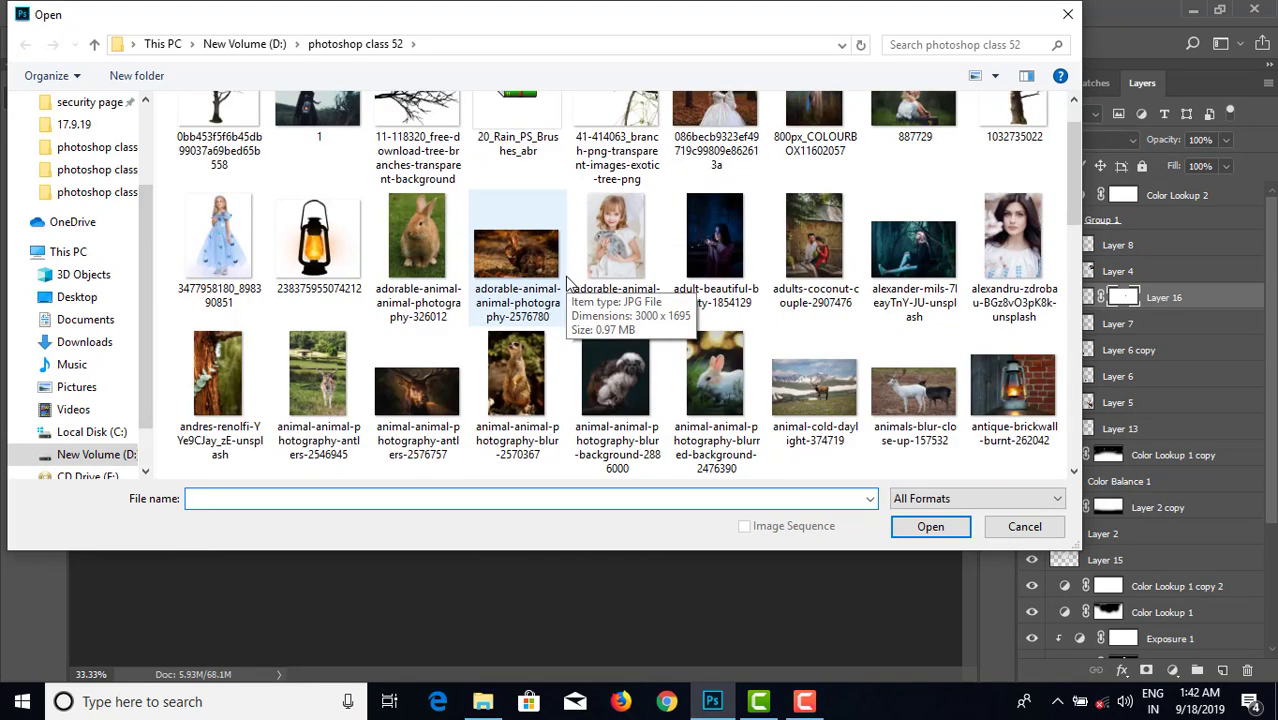
scroll(565, 276, up, 1)
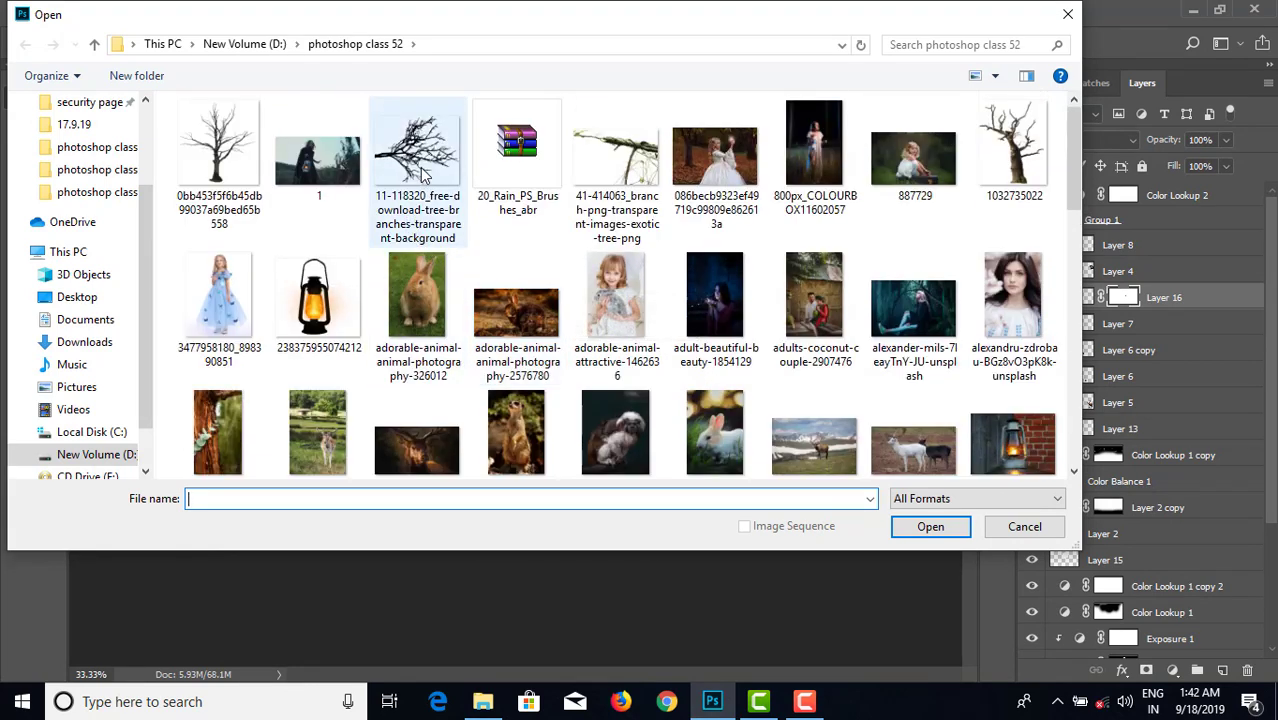
click(1012, 150)
click(930, 527)
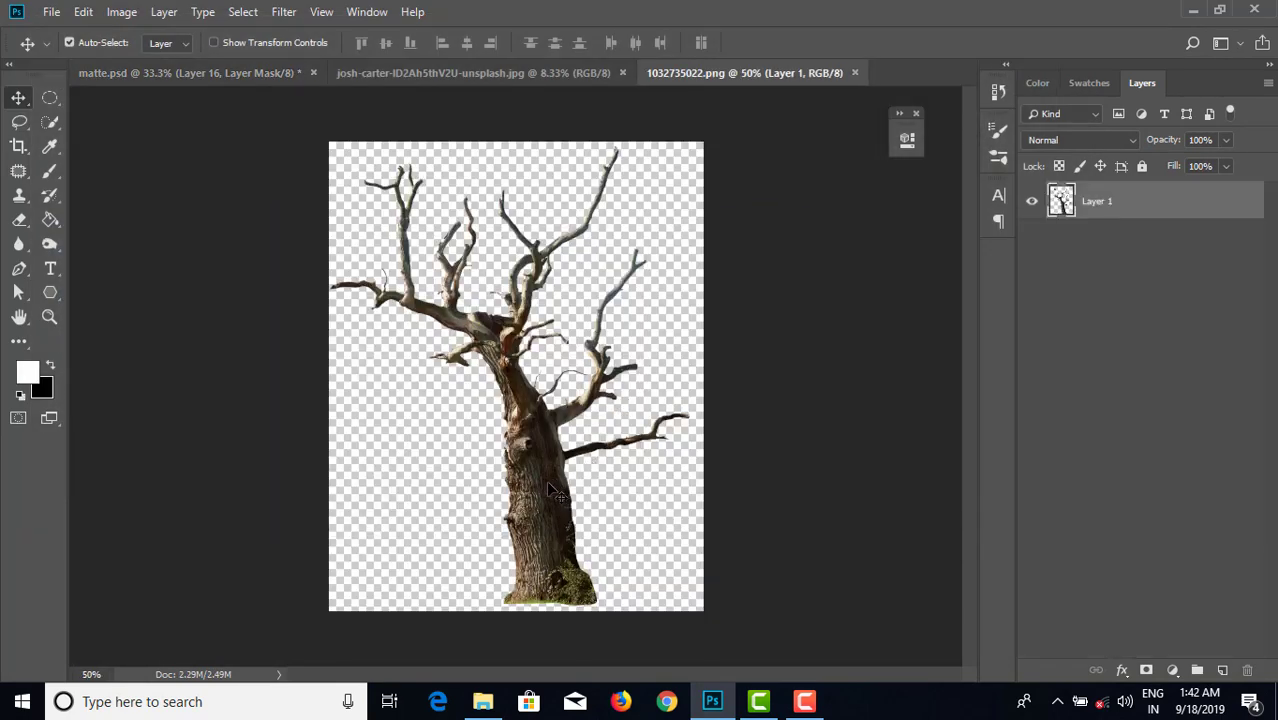
- Drag the dead tree into matte.psd as Layer 17 and roughly size it in the left foreground
mouse_move(546, 480)
mouse_down()
mouse_move(160, 74)
mouse_move(301, 175)
mouse_up()
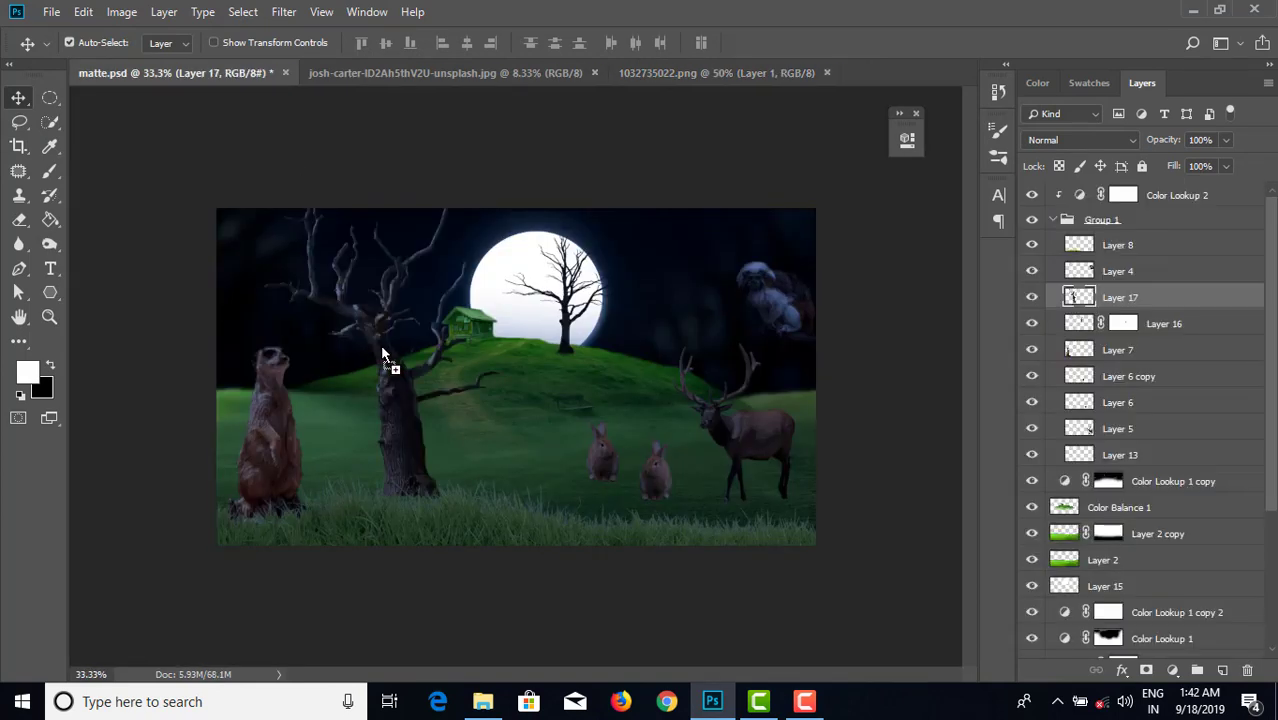
drag(382, 355, 383, 407)
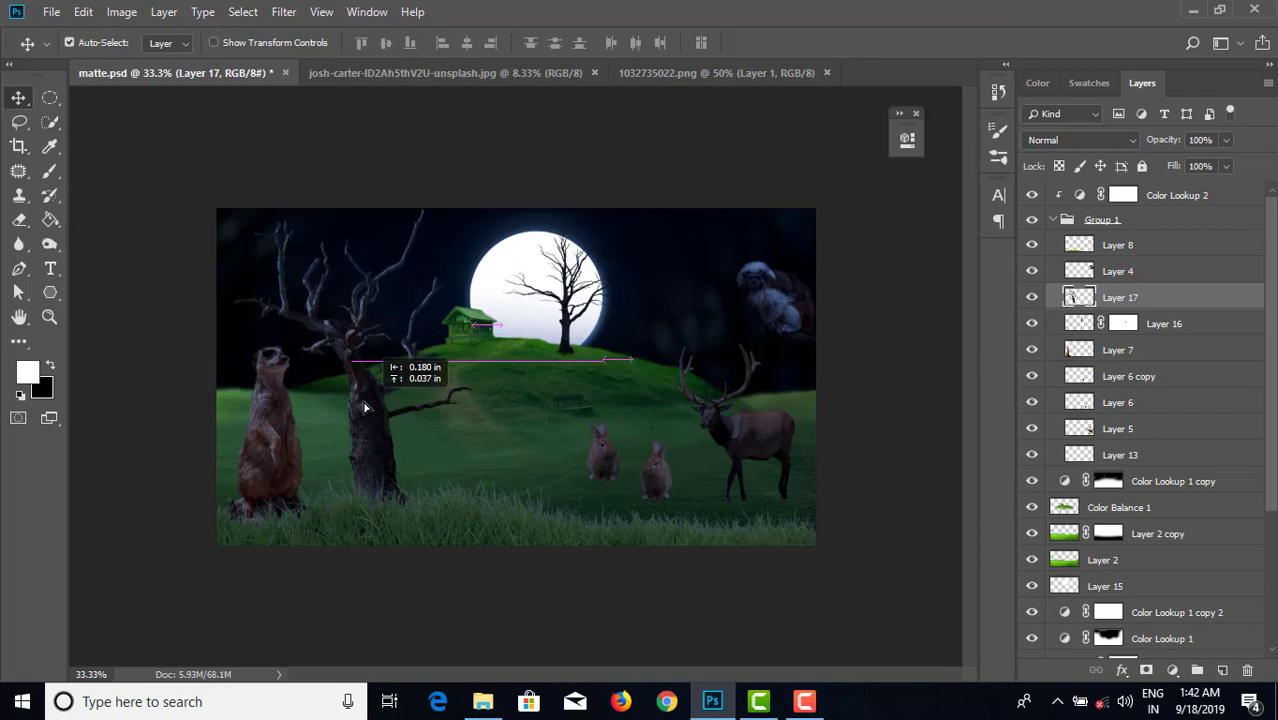
mouse_move(383, 407)
mouse_down()
mouse_move(359, 424)
mouse_move(427, 414)
mouse_up()
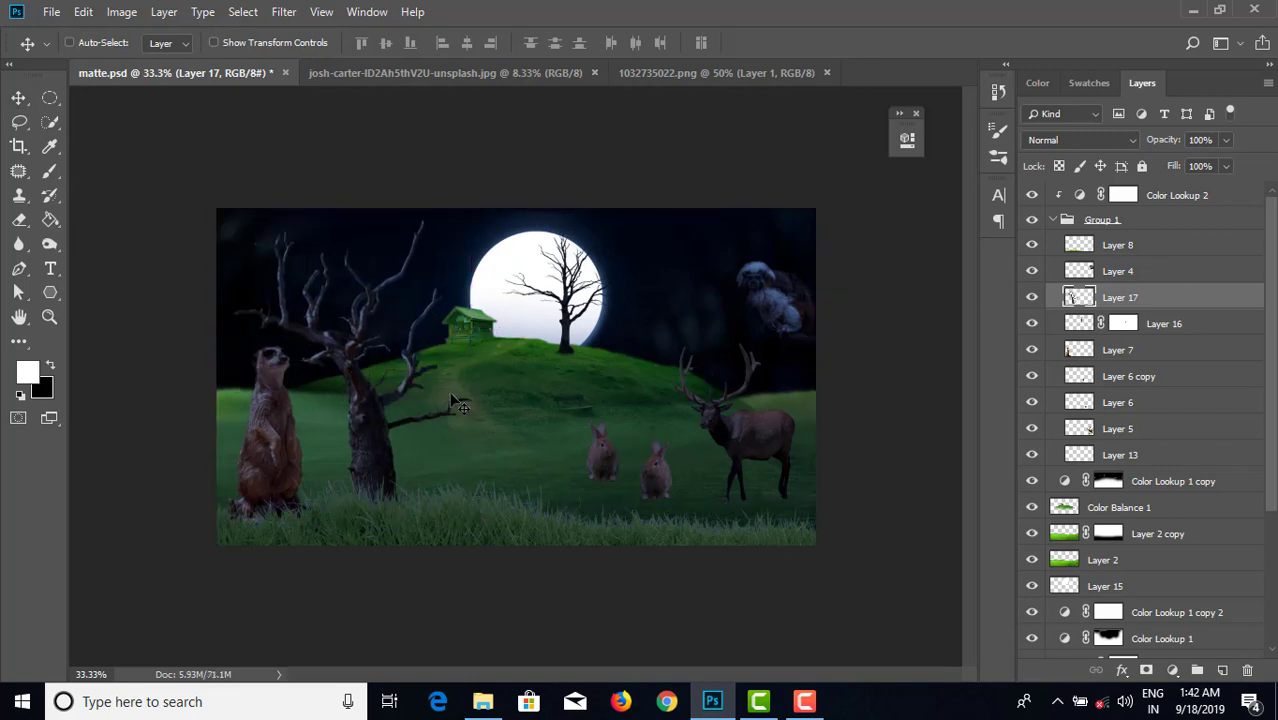
key(ctrl+t)
drag(472, 219, 458, 237)
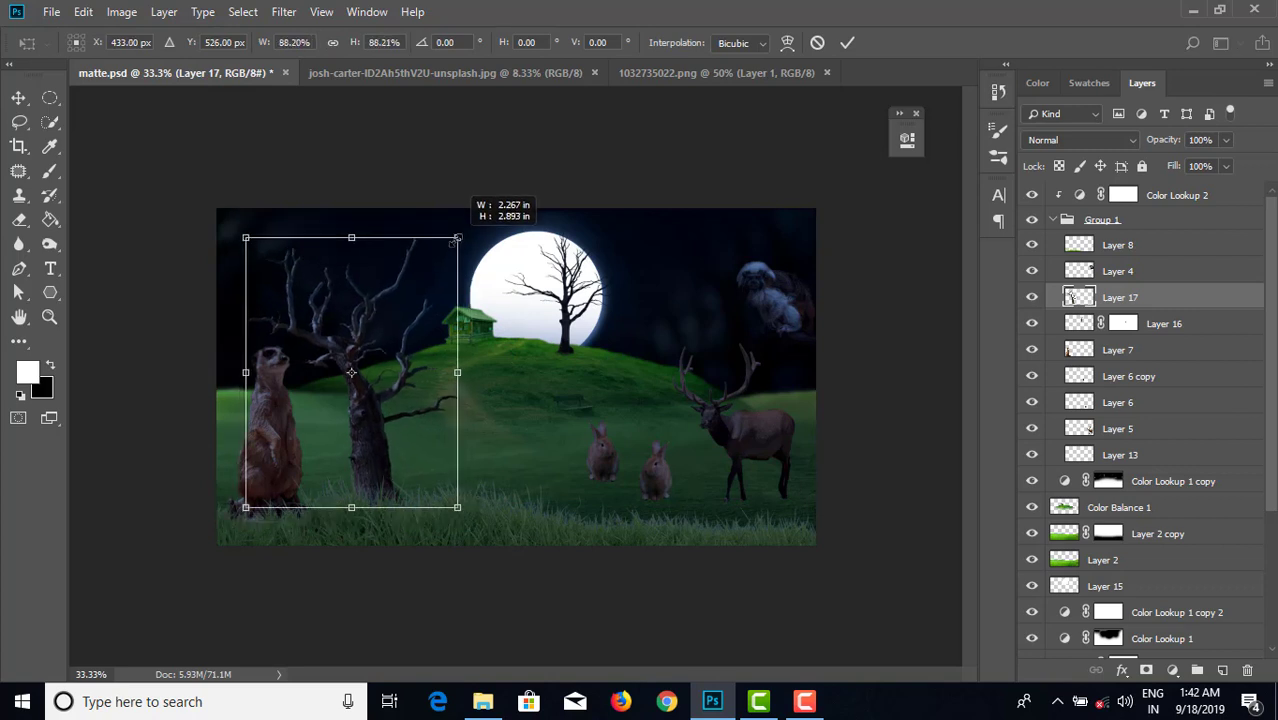
drag(363, 418, 368, 399)
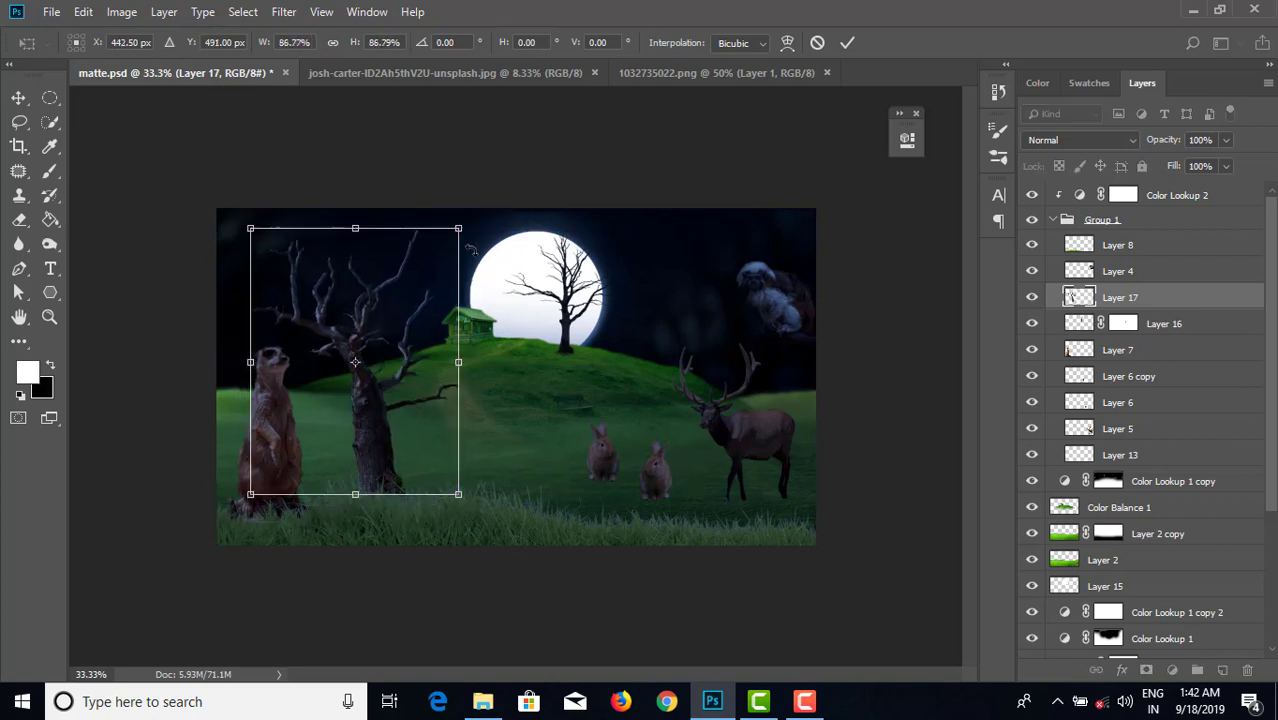
drag(458, 229, 446, 236)
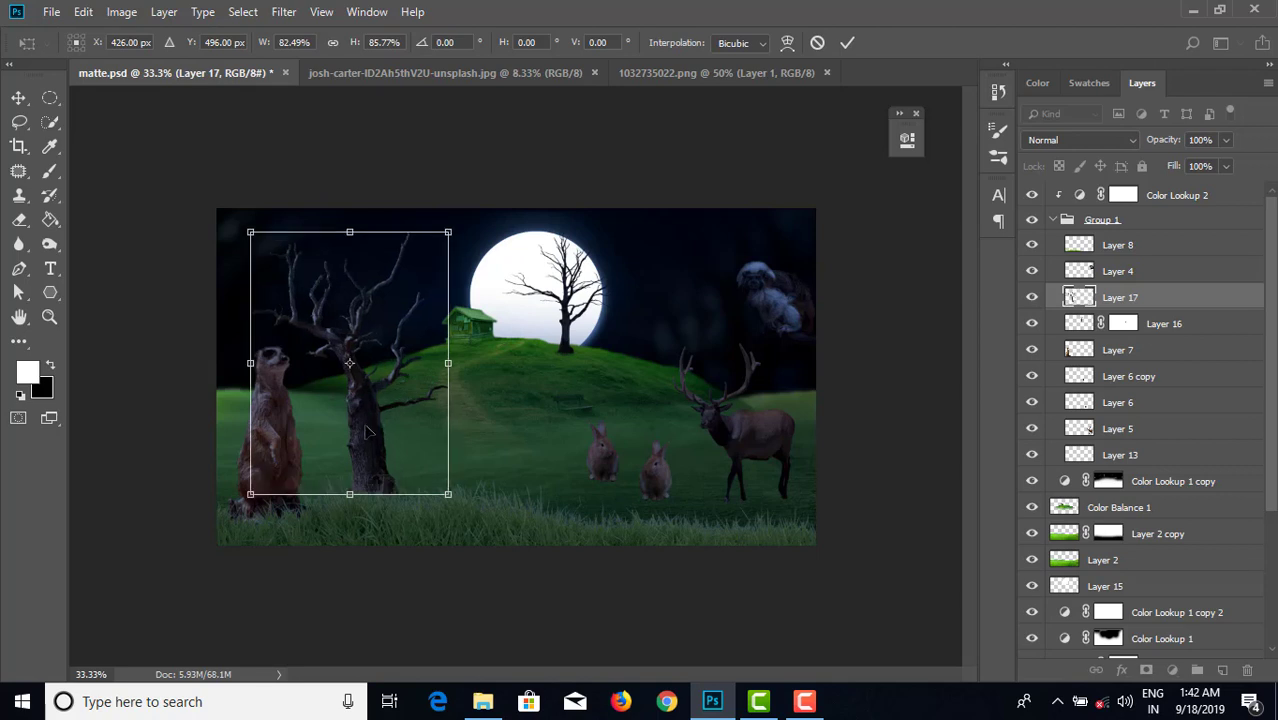
mouse_move(370, 424)
mouse_down()
mouse_move(365, 437)
mouse_move(377, 433)
mouse_up()
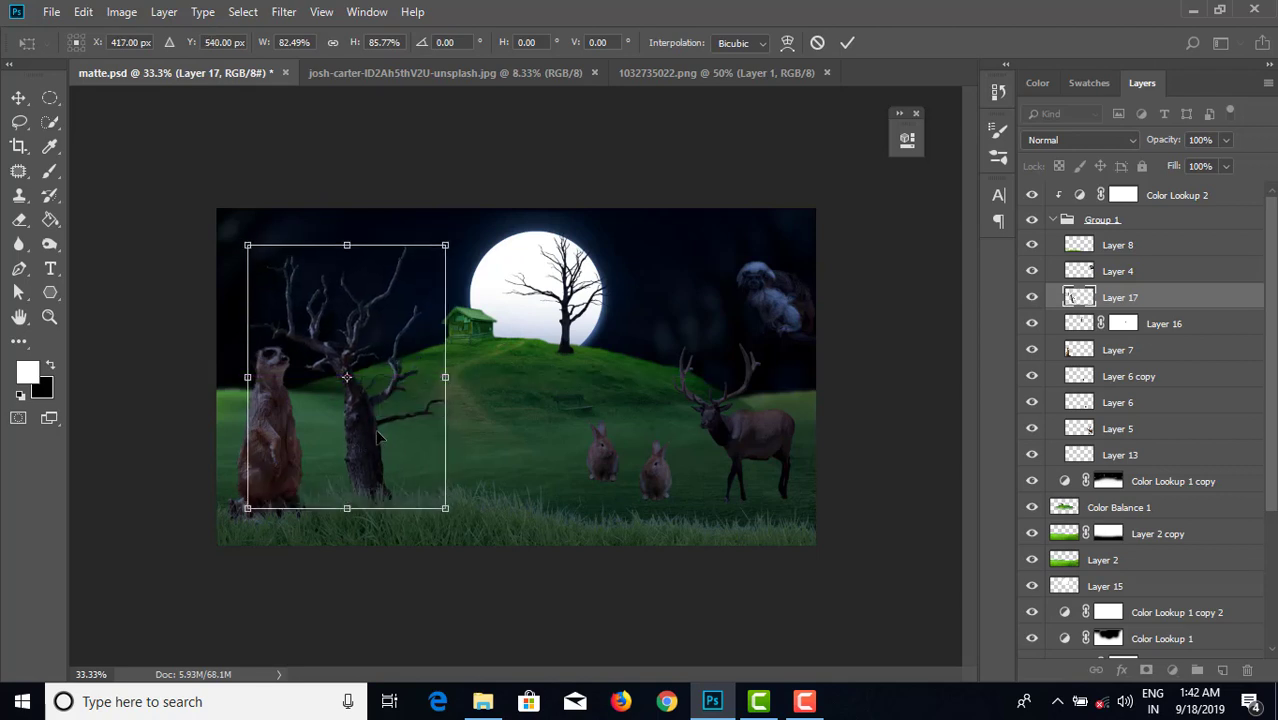
key(Return)
drag(370, 437, 378, 433)
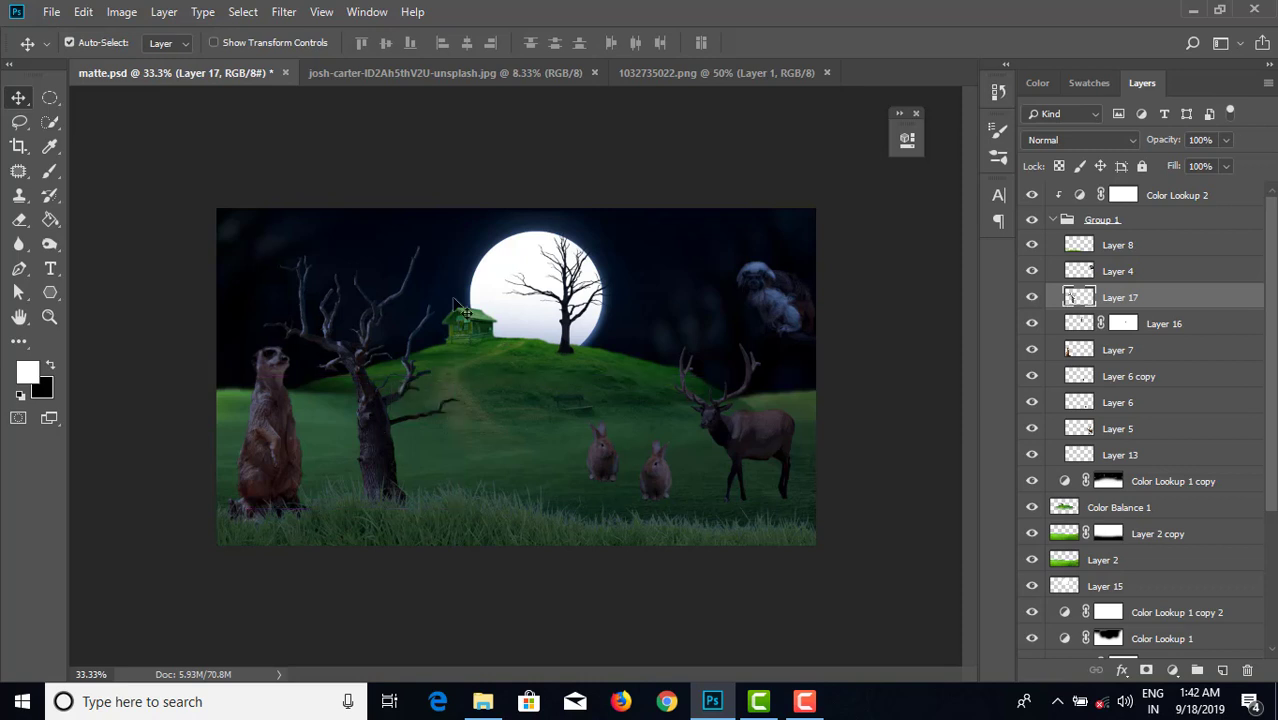
- Shrink the dead tree to about 60% and lower it slightly
key(ctrl+t)
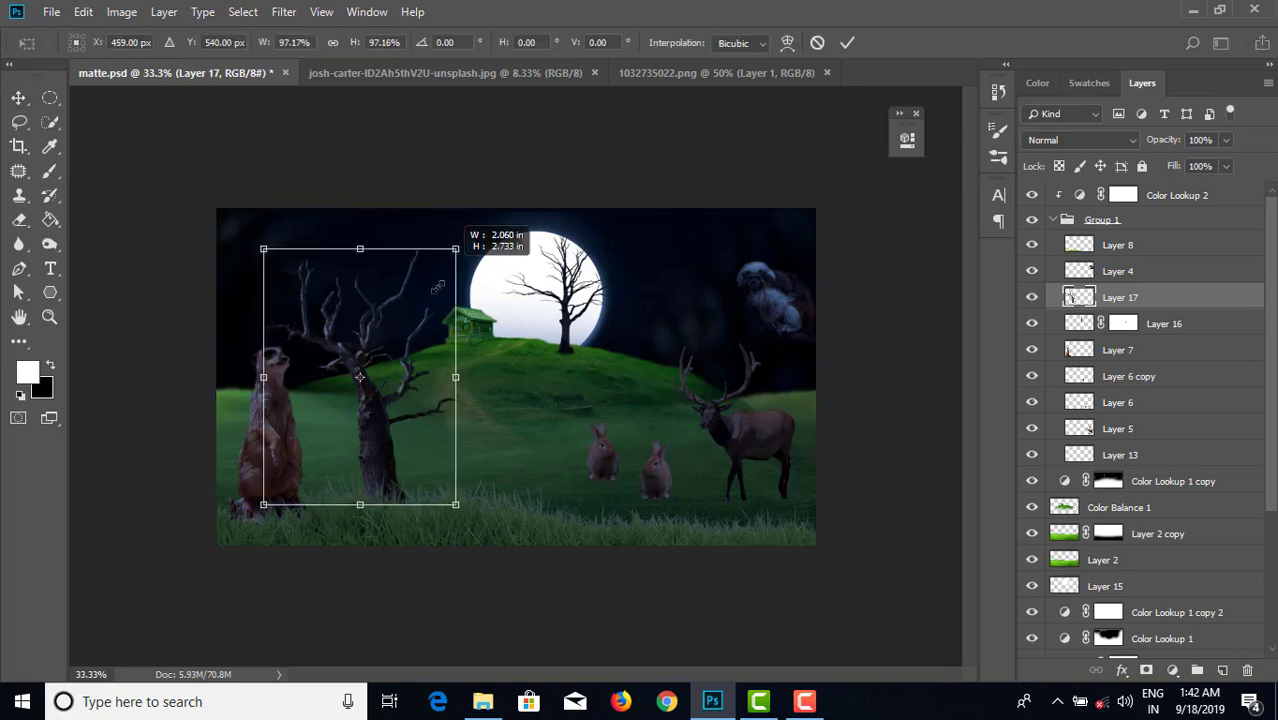
drag(459, 246, 419, 294)
drag(365, 426, 355, 459)
key(Return)
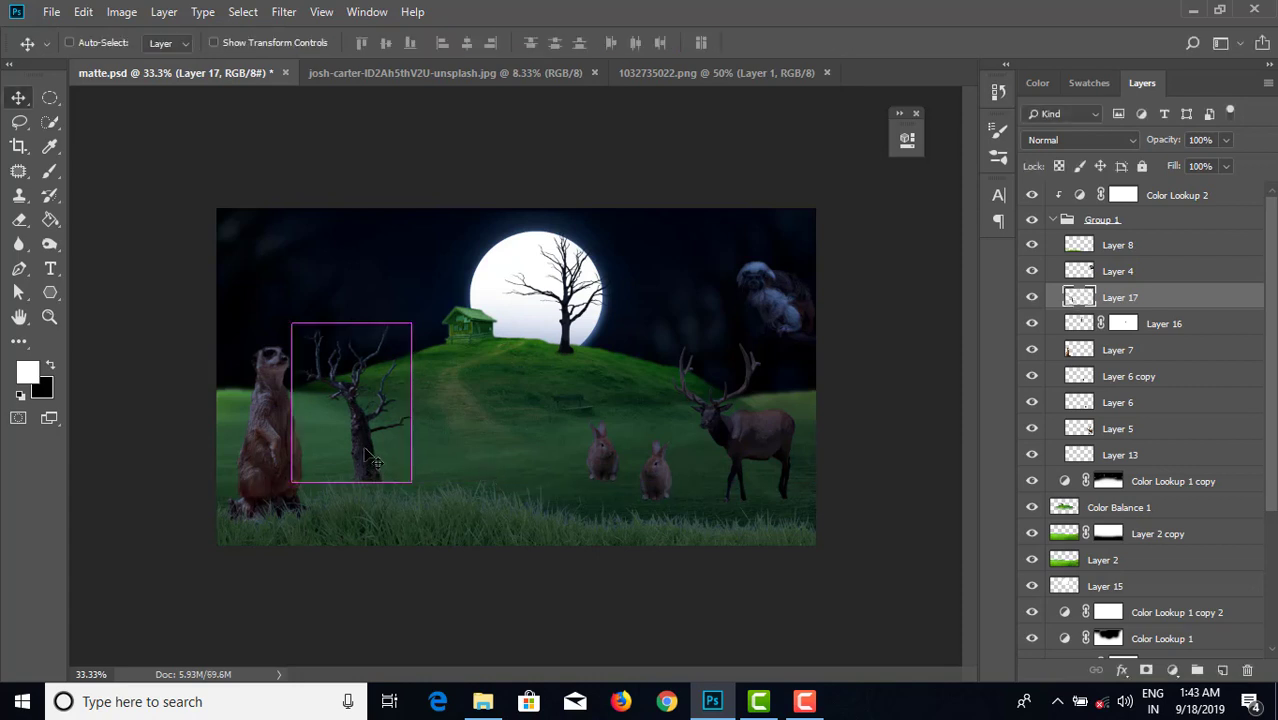
- Enlarge the dead tree to about 183% and settle it beside the meerkat
key(ctrl+t)
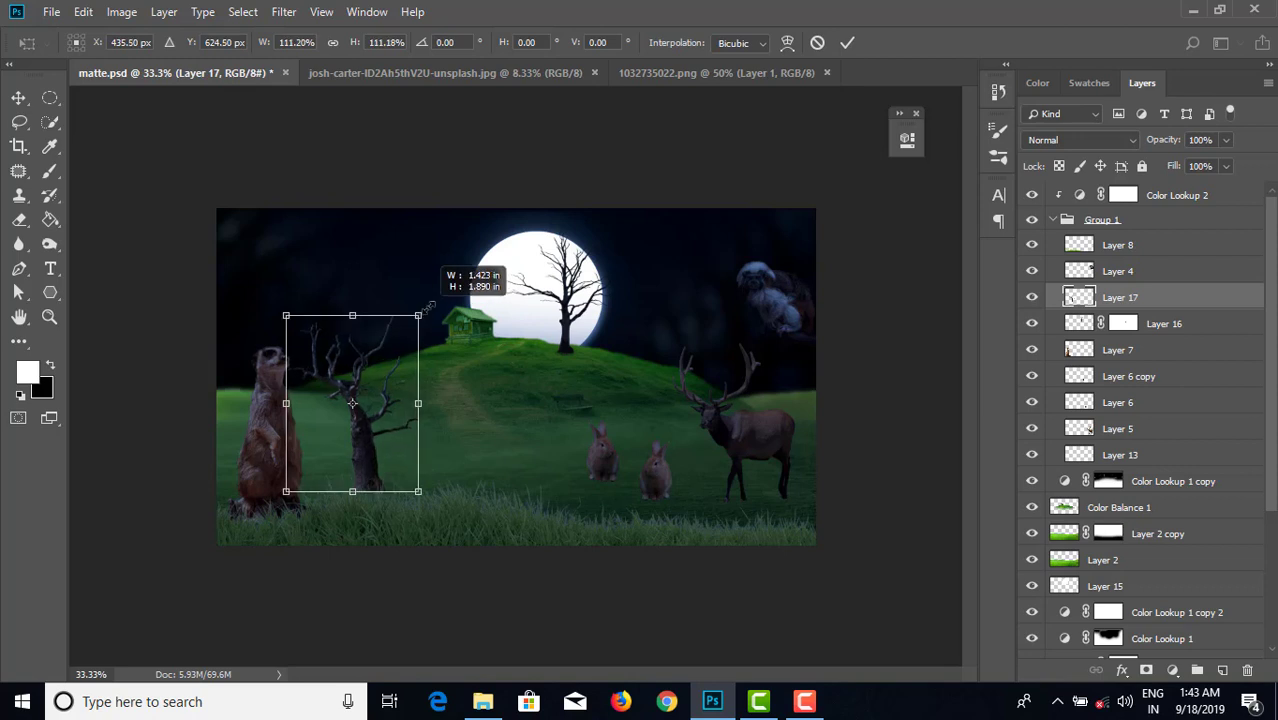
drag(412, 323, 436, 289)
drag(352, 403, 338, 387)
drag(427, 273, 446, 240)
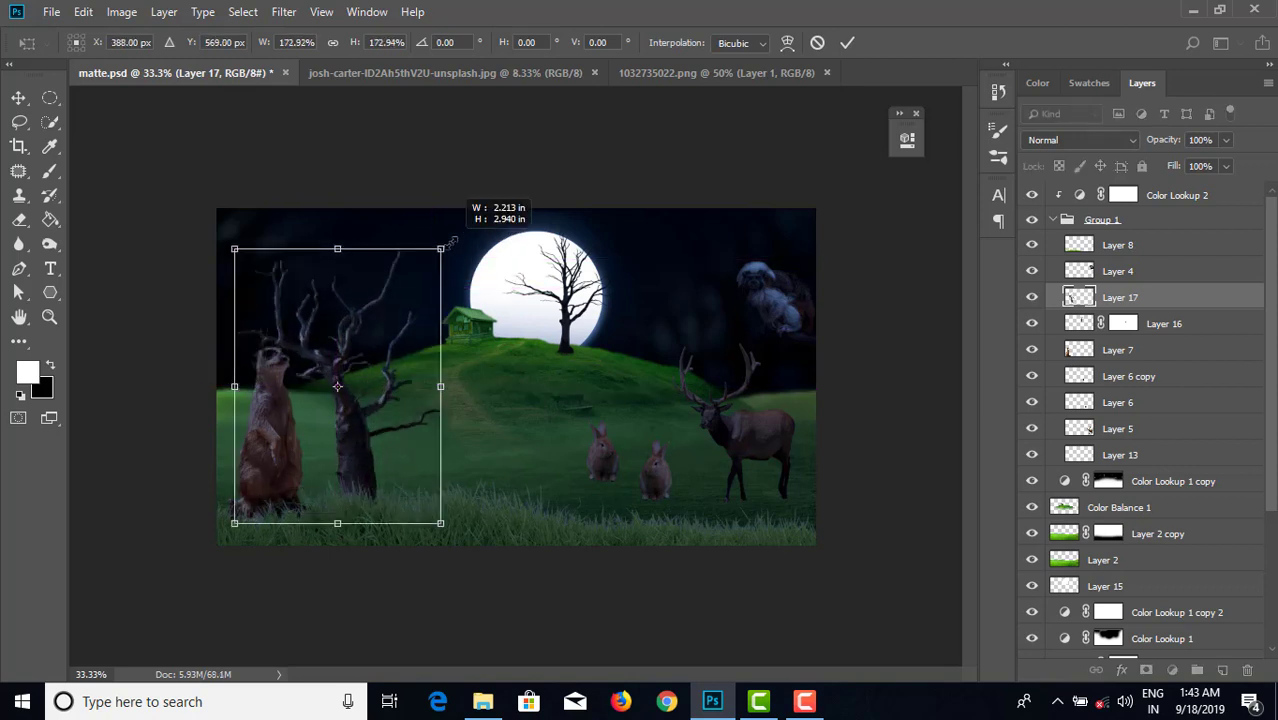
drag(343, 432, 355, 432)
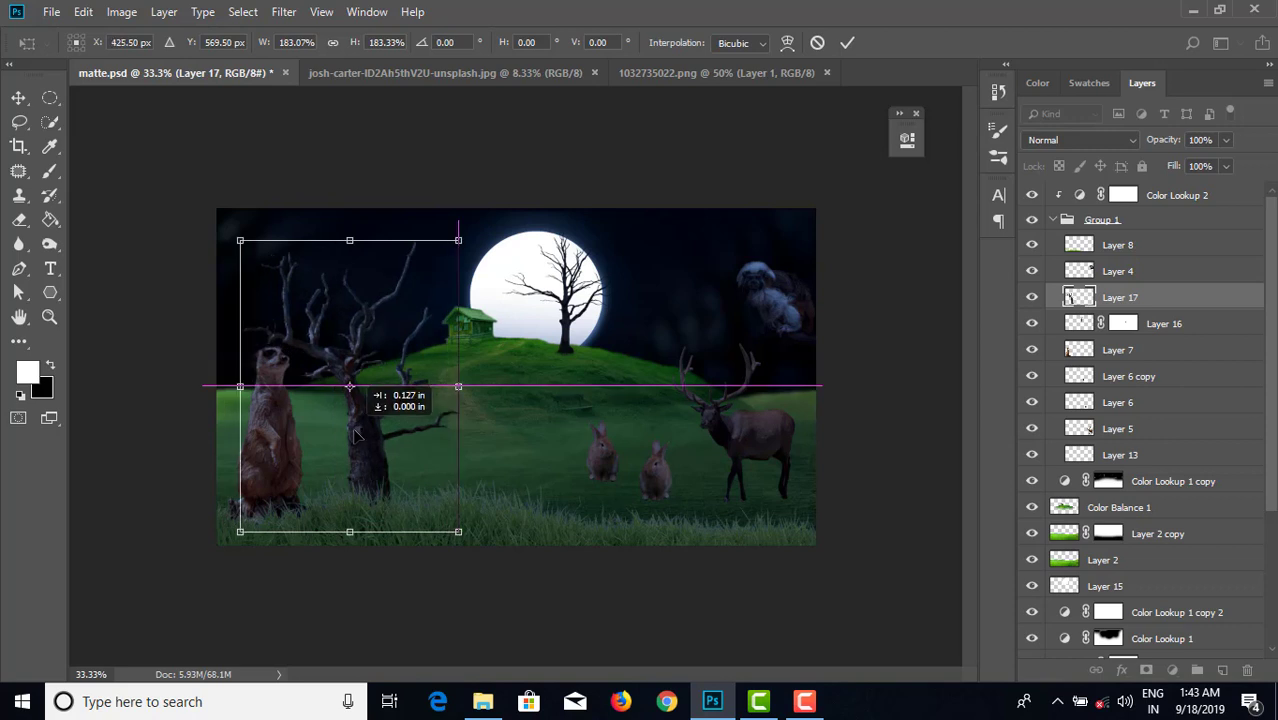
key(Return)
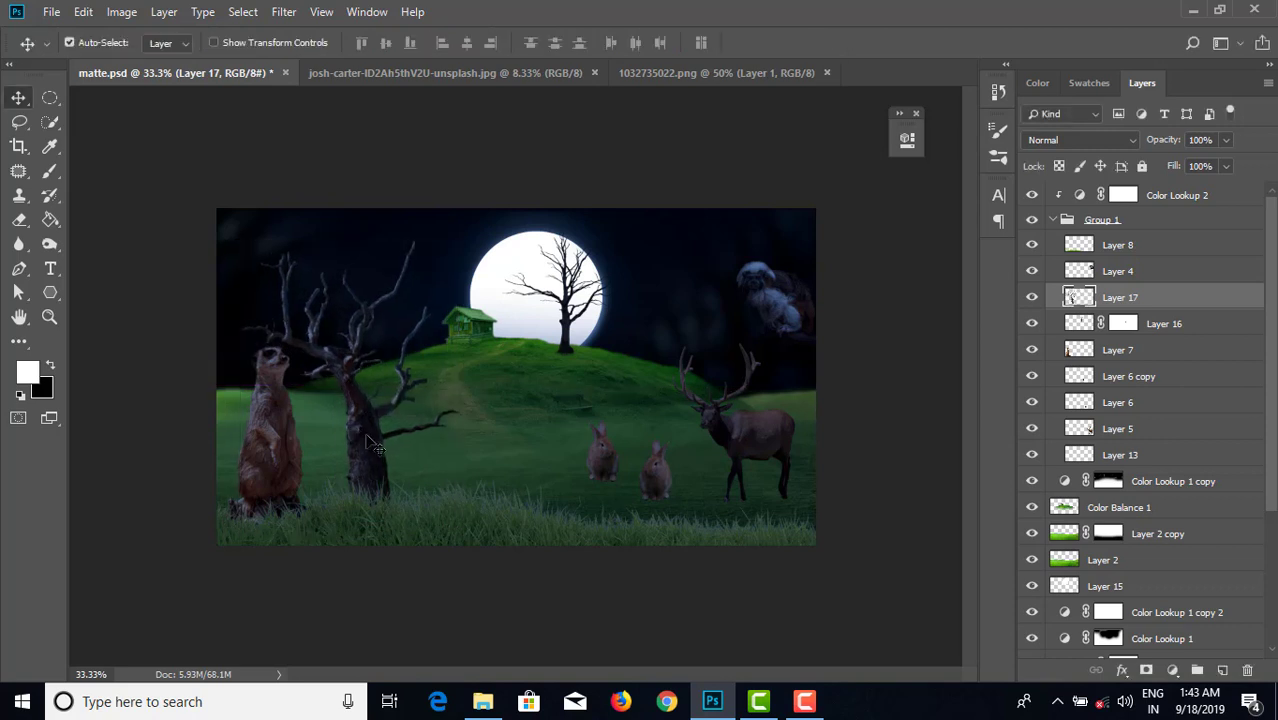
drag(366, 436, 340, 480)
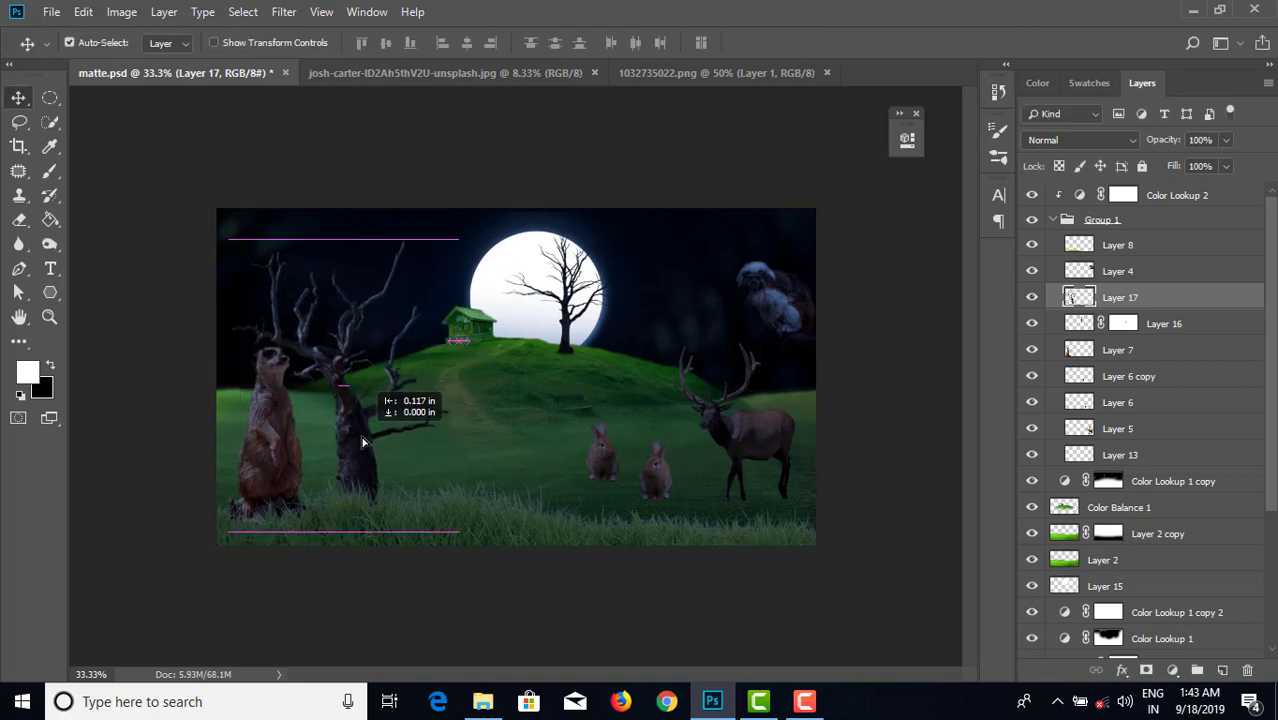
mouse_move(432, 519)
mouse_down()
mouse_move(443, 539)
mouse_move(440, 526)
mouse_up()
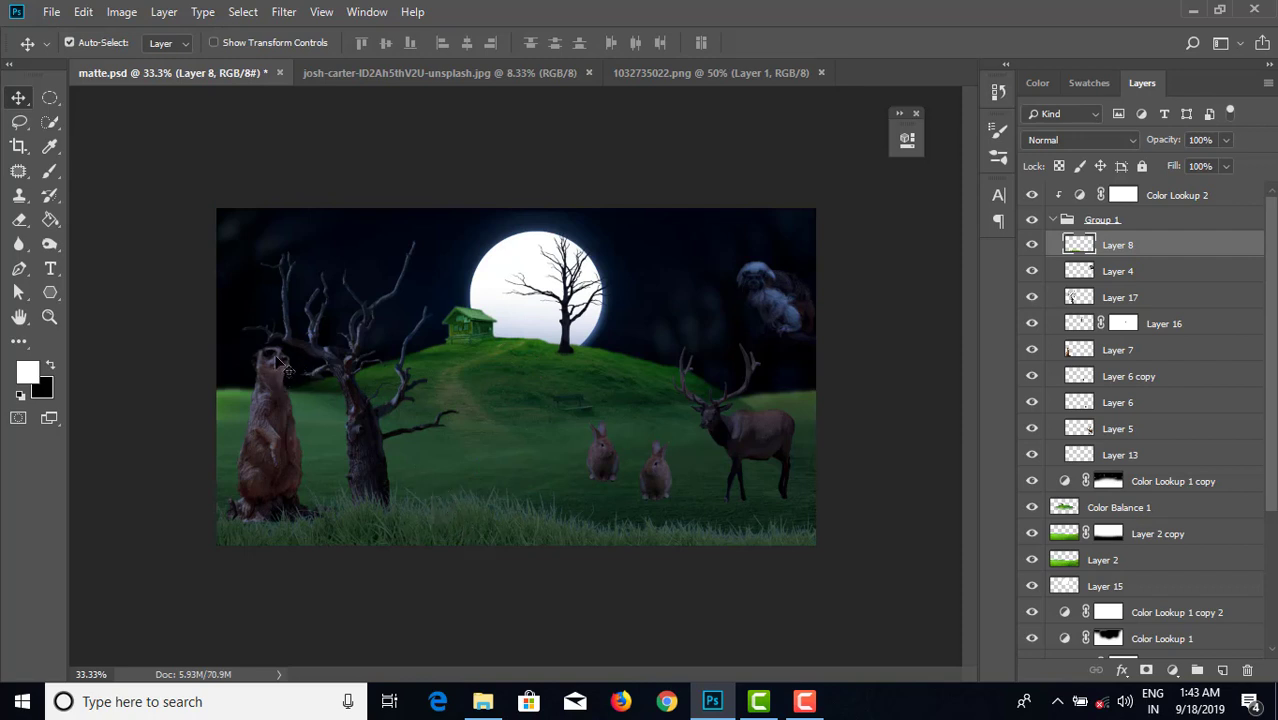
drag(355, 405, 356, 405)
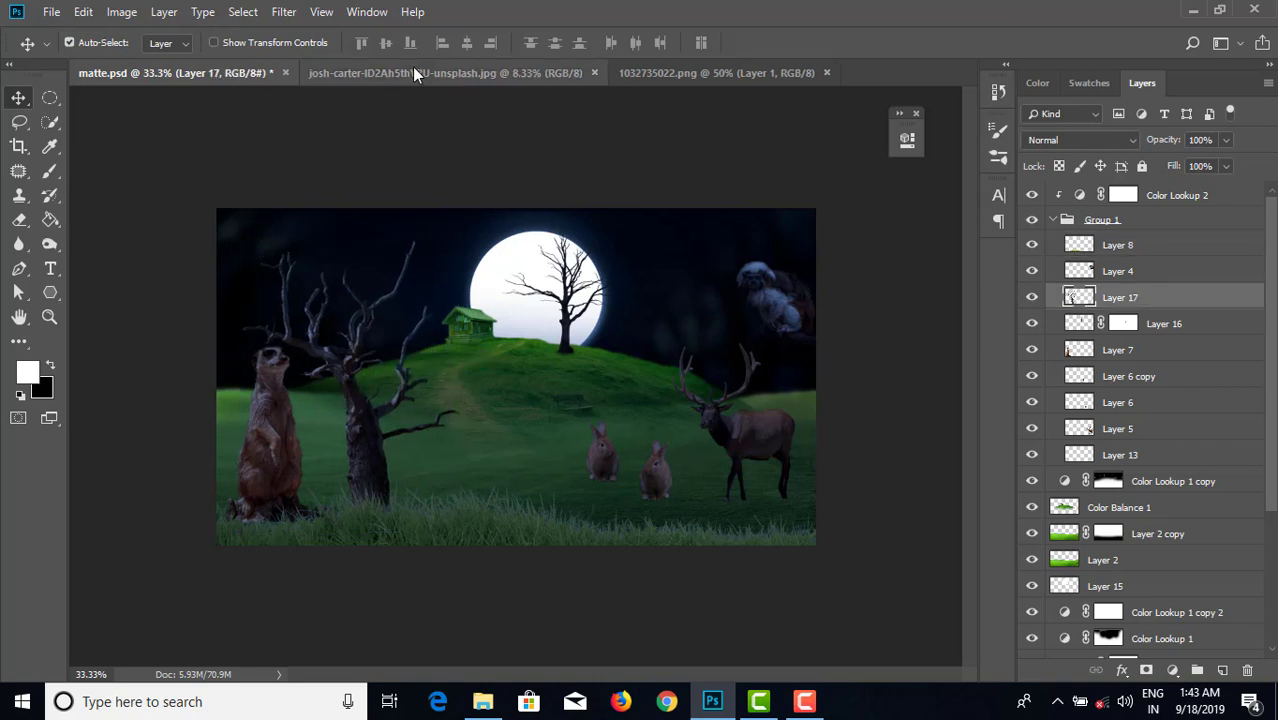
- Close 1032735022.png and open the trunk photo andres-renolfi-YYe9CJay_zE-unsplash.jpg
click(740, 76)
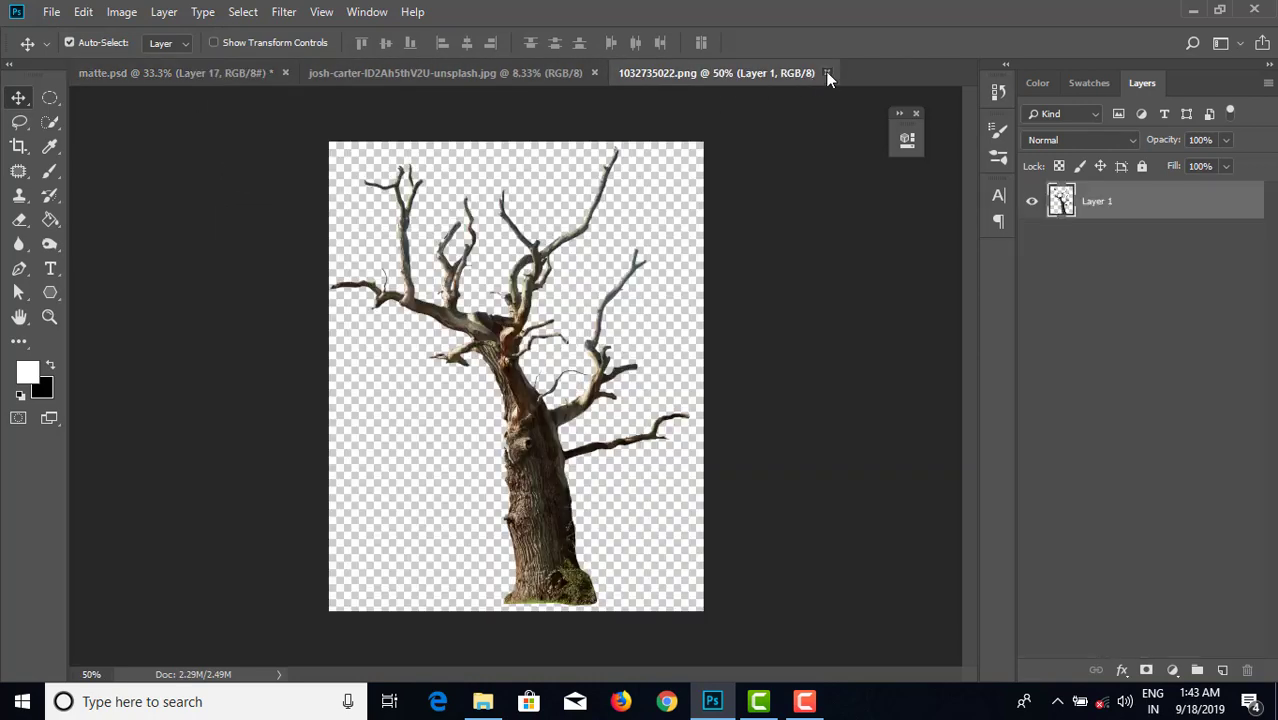
click(826, 72)
click(51, 11)
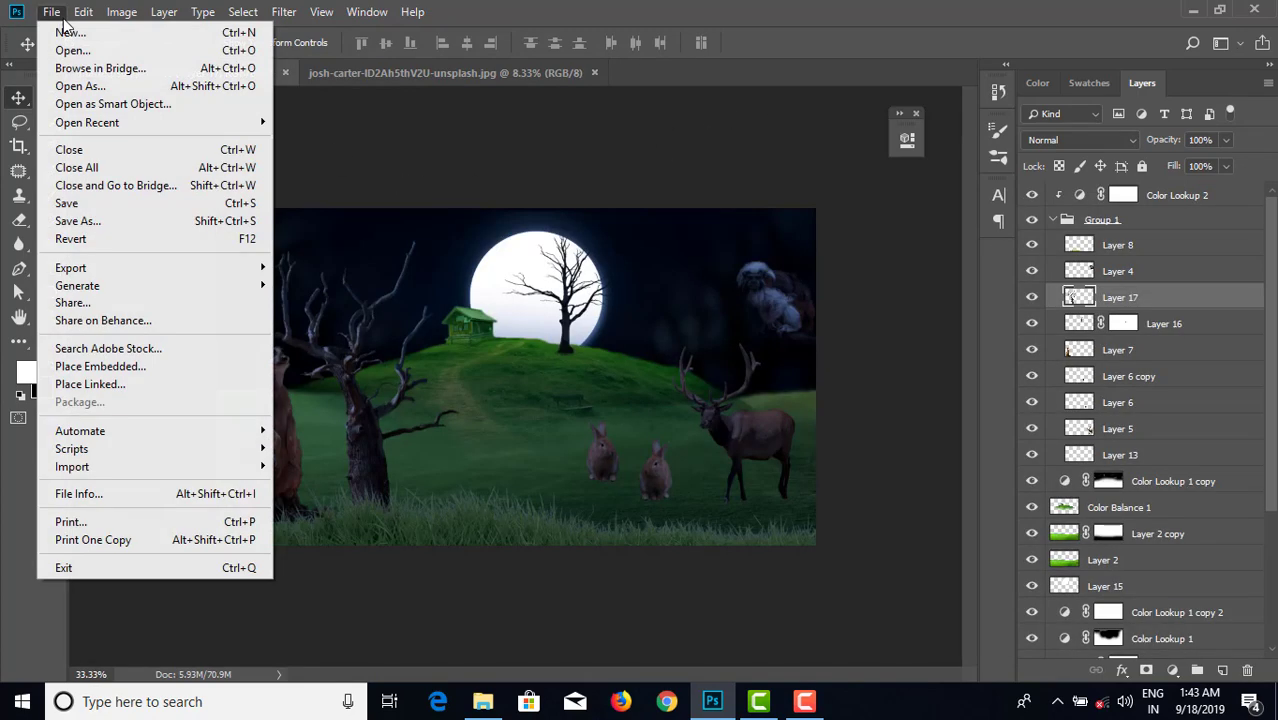
click(60, 46)
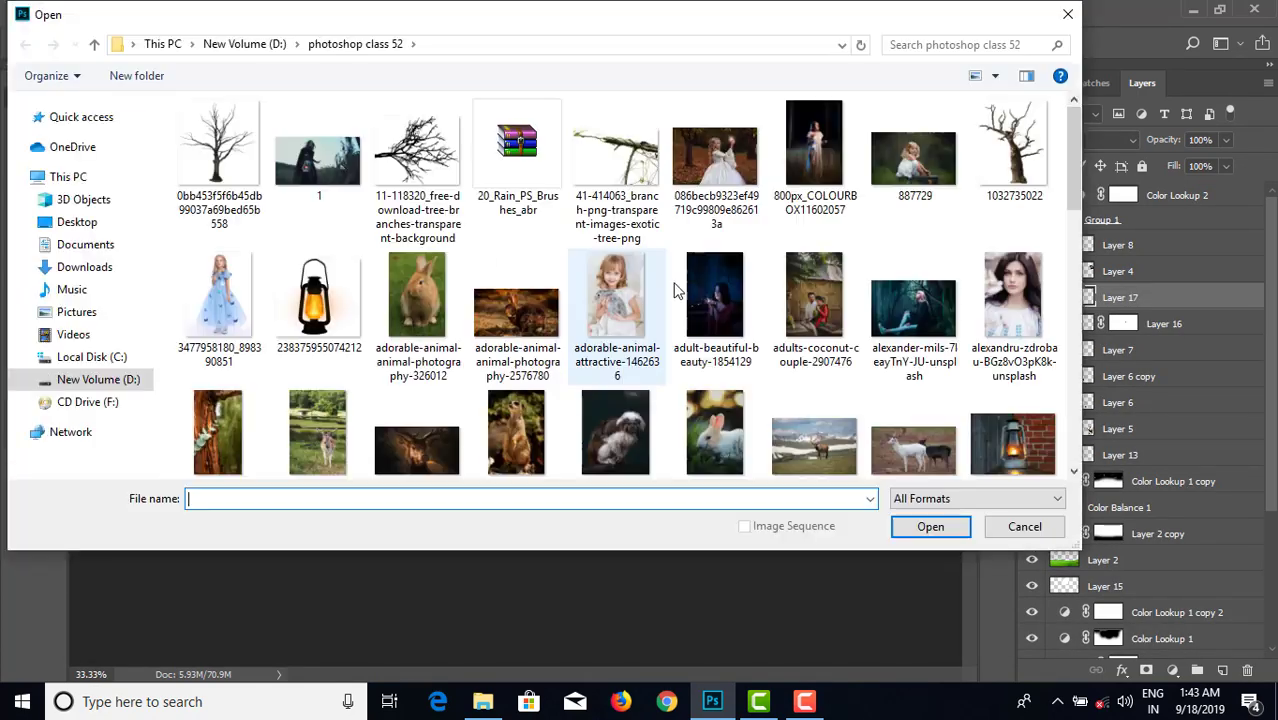
scroll(705, 295, down, 3)
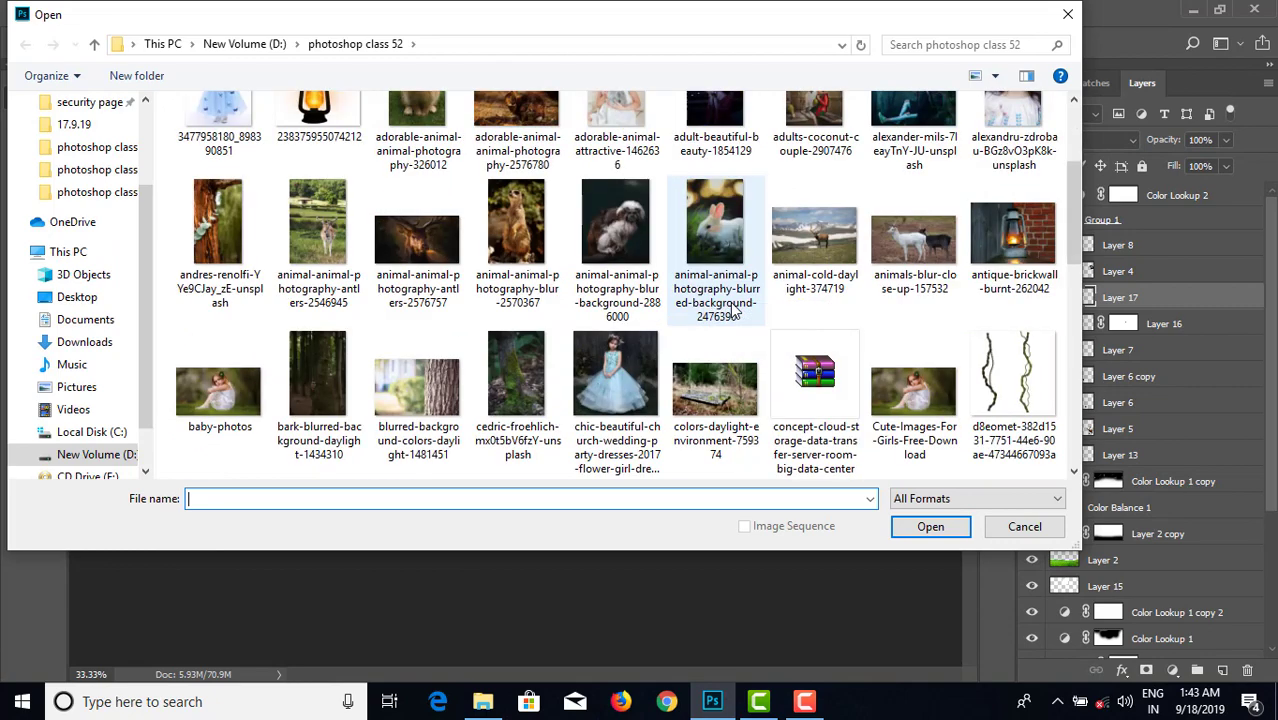
scroll(715, 302, down, 2)
scroll(724, 308, up, 1)
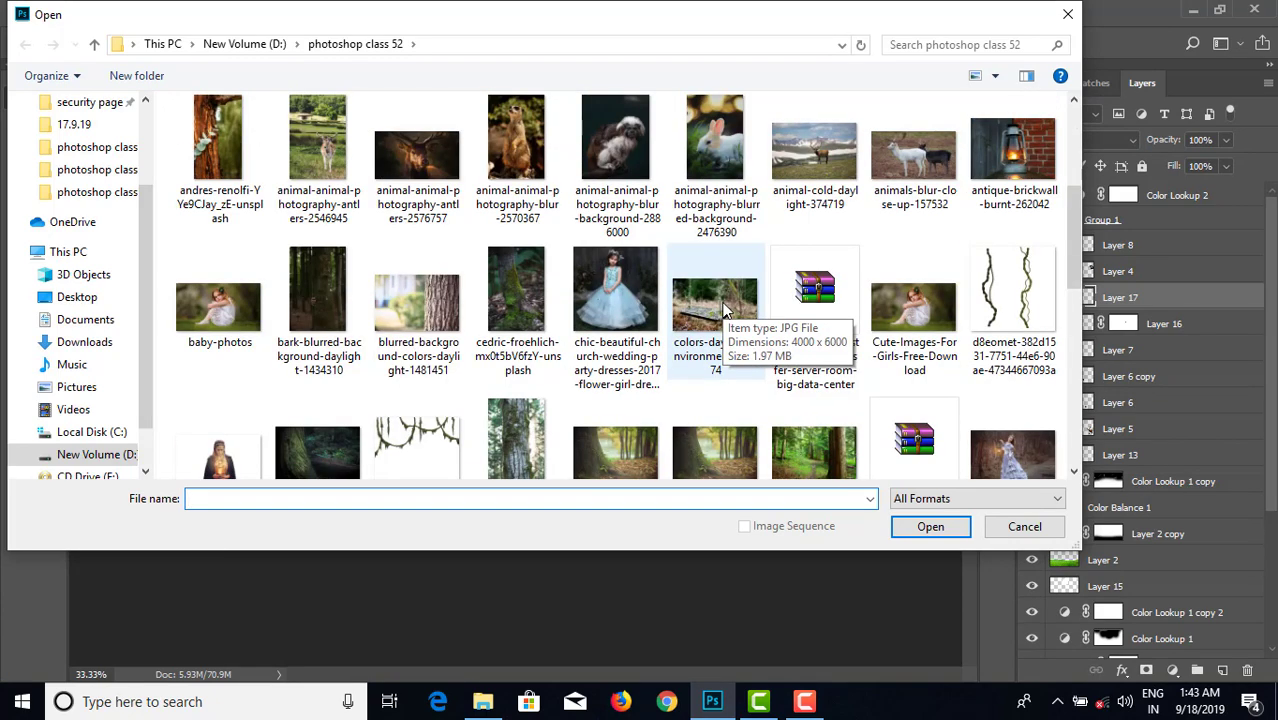
scroll(724, 308, down, 2)
click(418, 240)
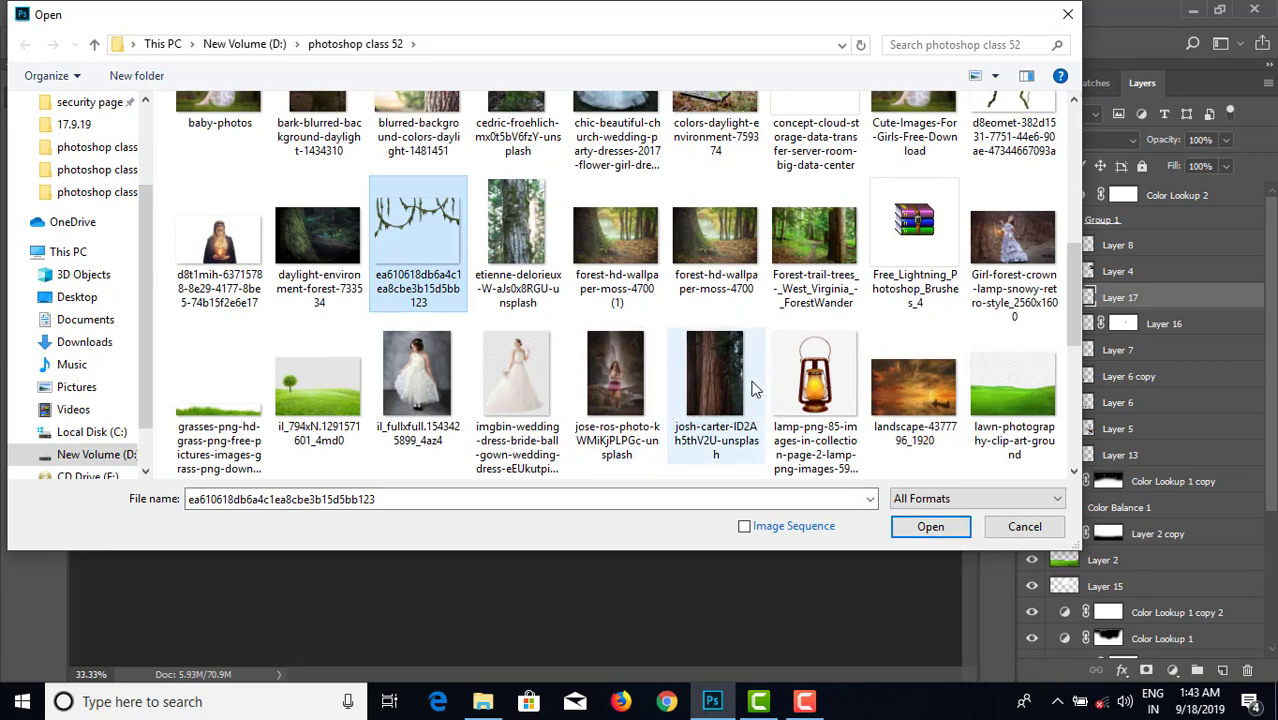
scroll(717, 398, up, 1)
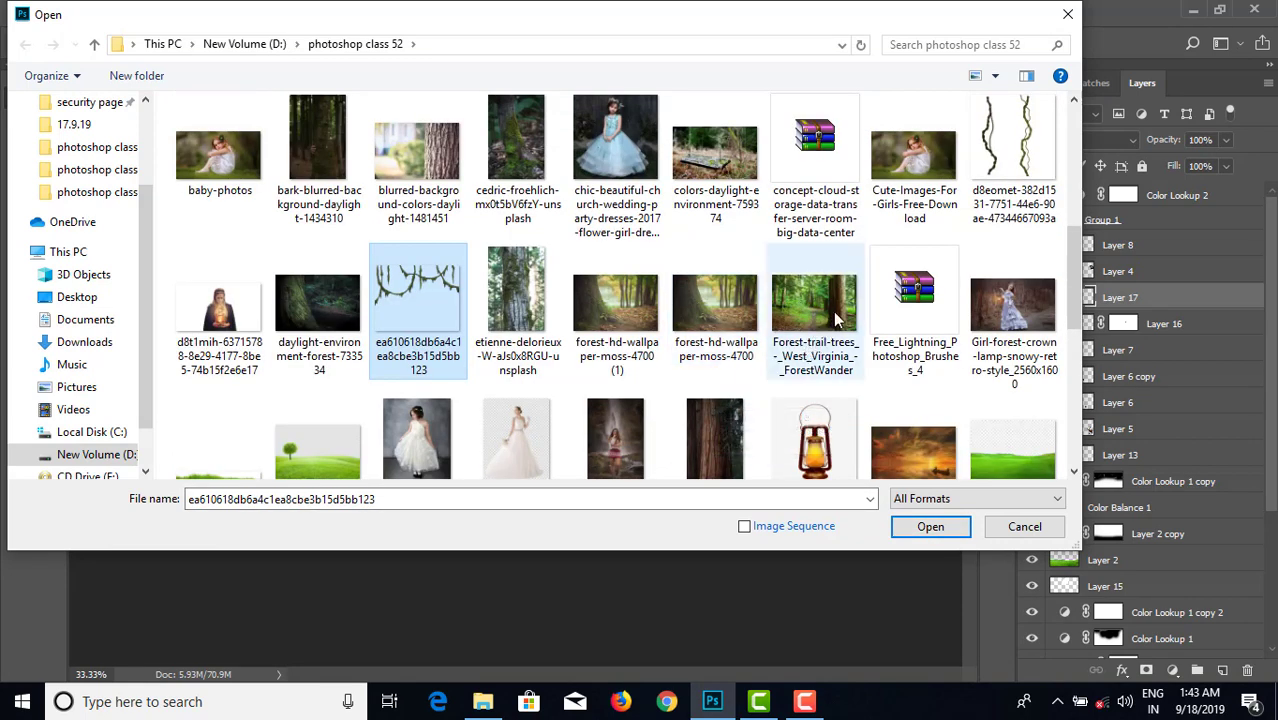
scroll(770, 302, up, 2)
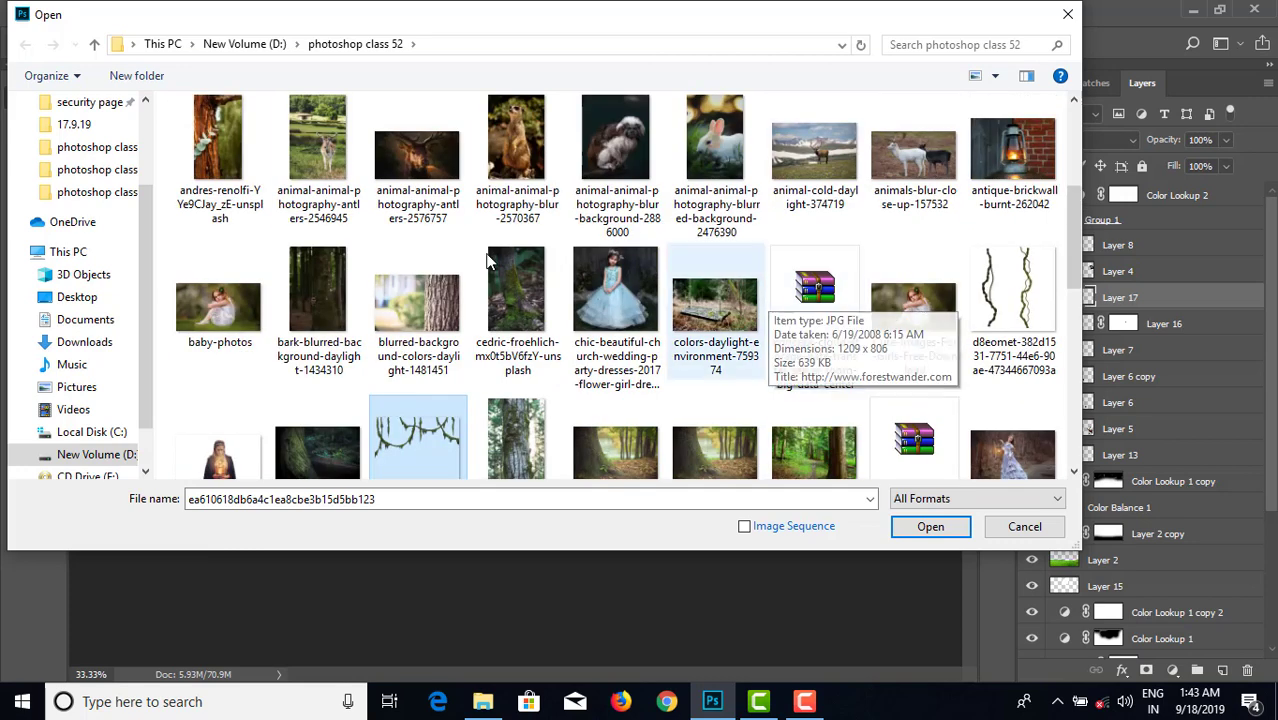
click(212, 140)
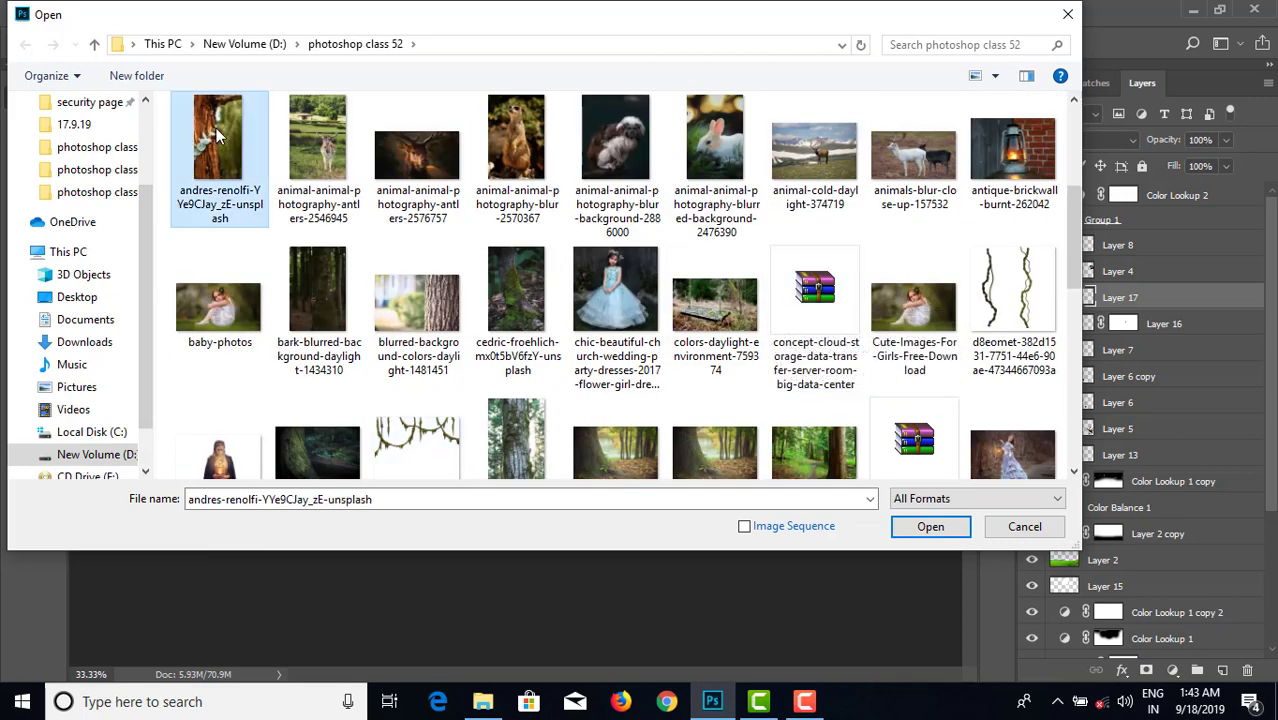
click(928, 527)
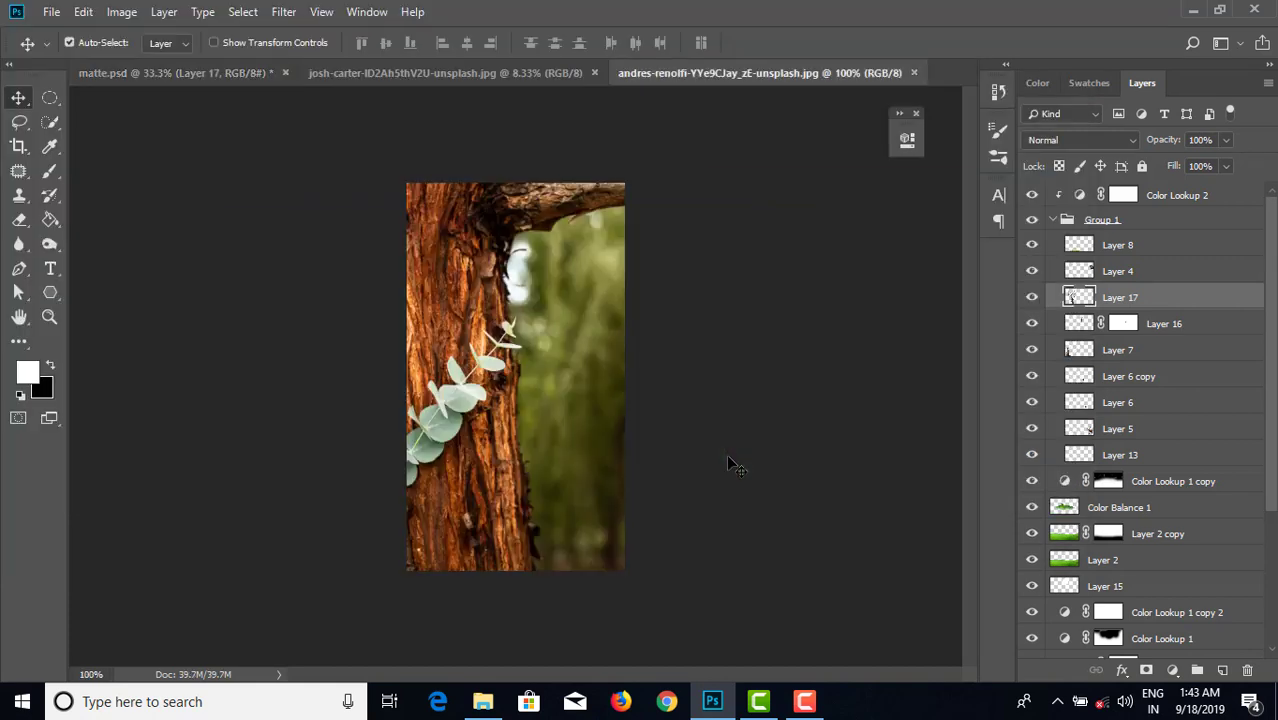
- Convert the locked Background into an editable Layer 0
double_click(1200, 210)
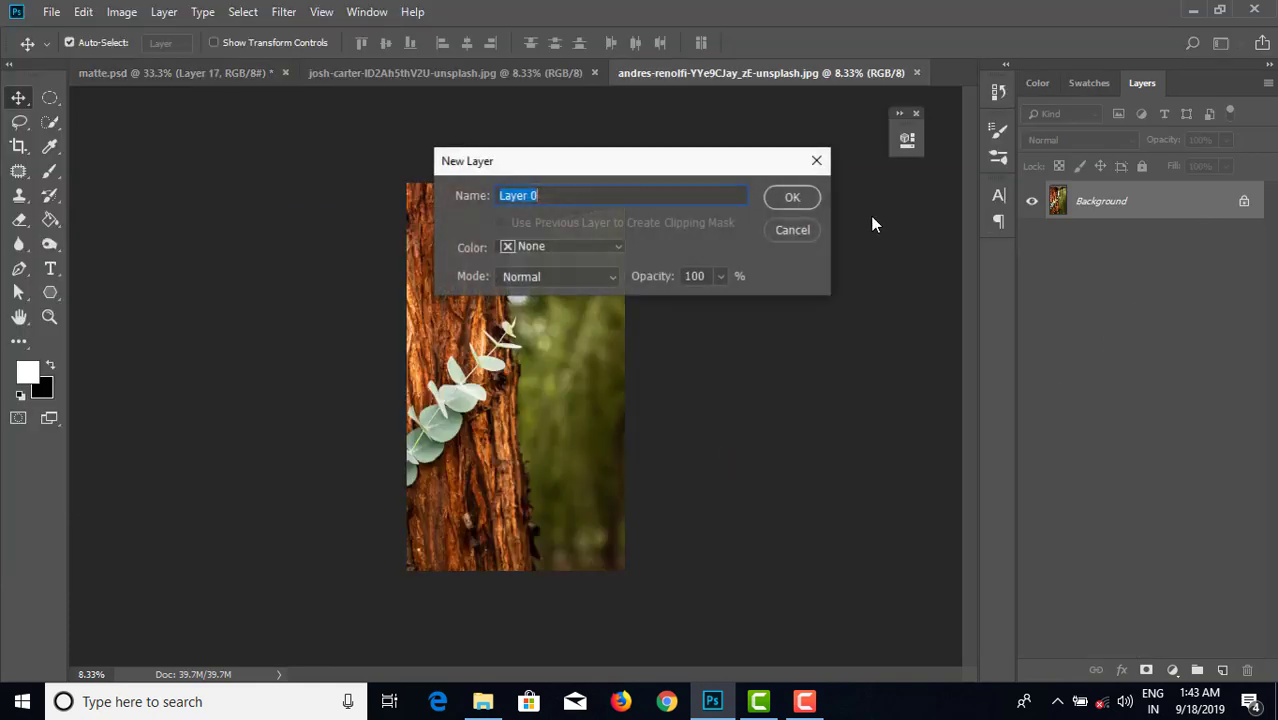
click(797, 199)
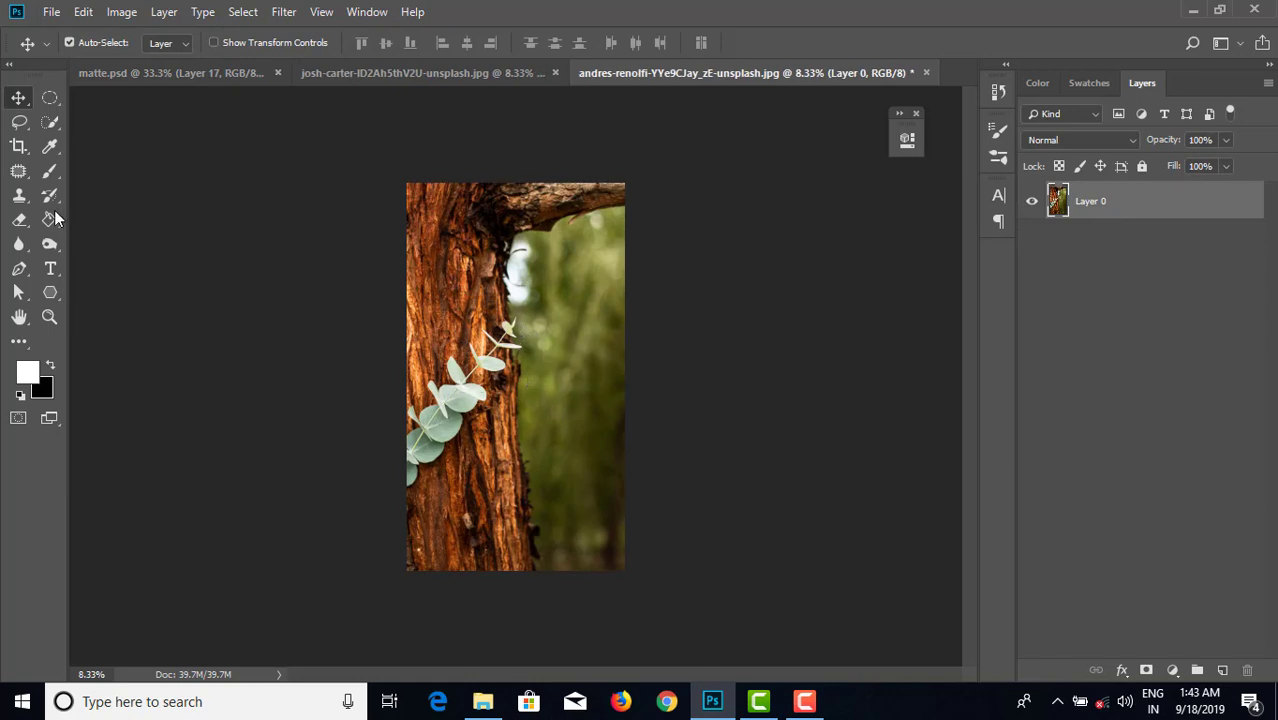
click(18, 268)
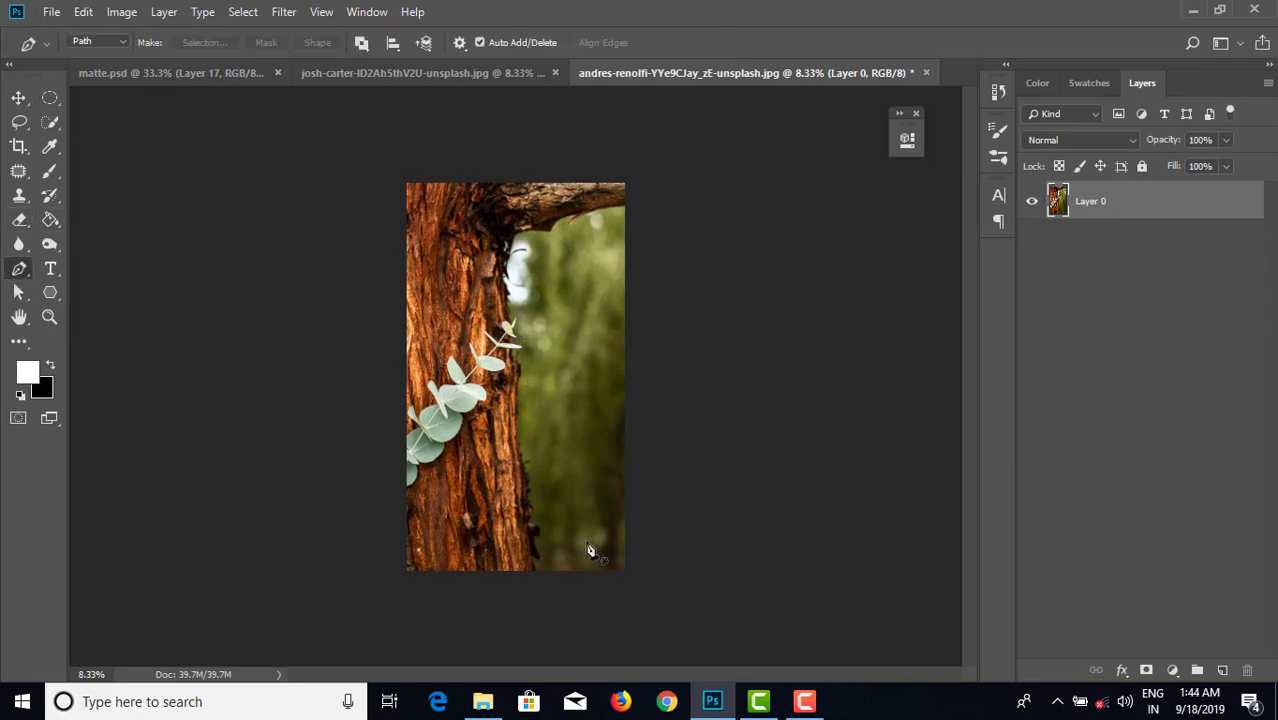
- Trace a pen path up both edges of the tree trunk
scroll(575, 545, up, 2)
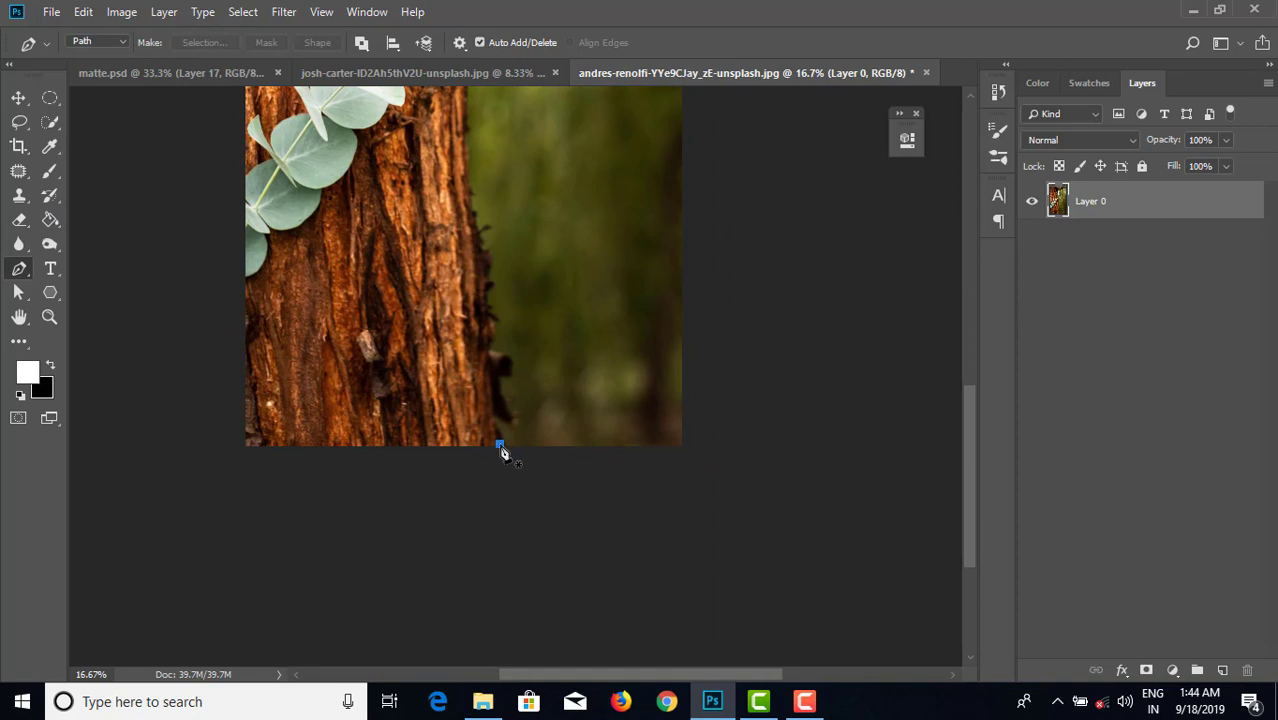
click(490, 403)
click(491, 365)
click(490, 323)
click(483, 286)
mouse_move(473, 242)
mouse_down()
mouse_move(465, 210)
mouse_move(448, 494)
mouse_up()
click(438, 443)
click(439, 388)
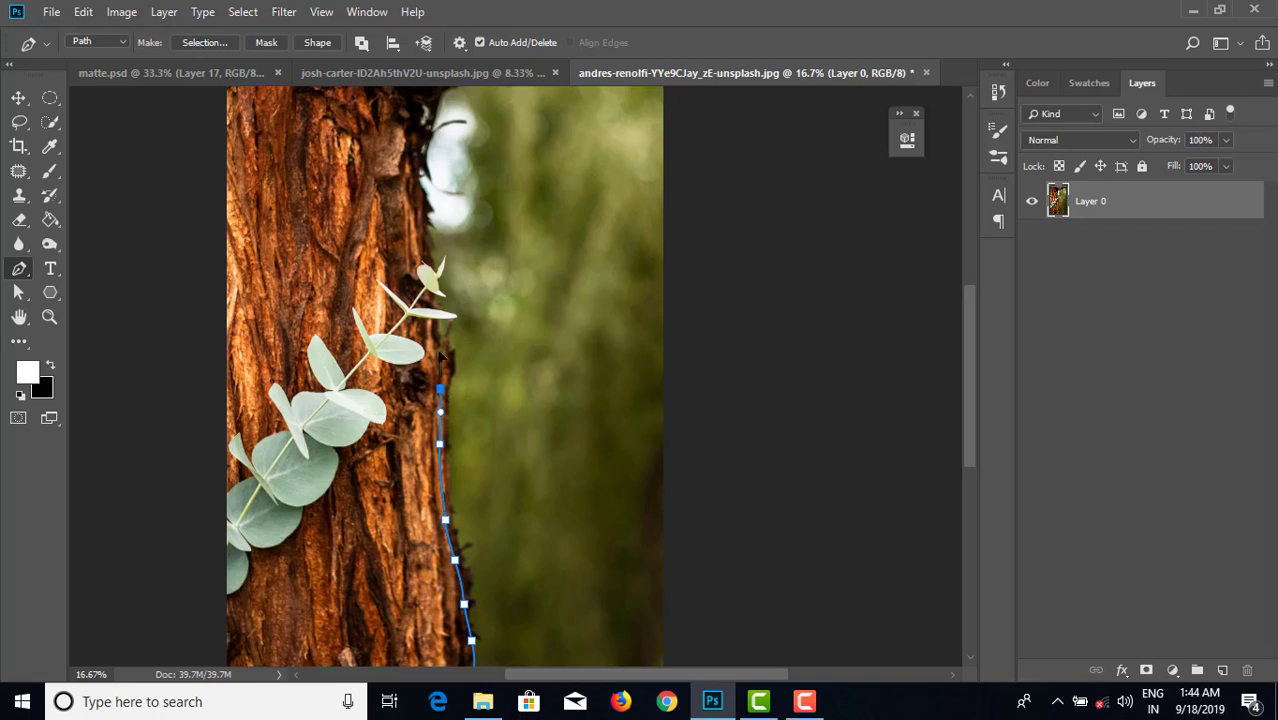
click(438, 347)
click(430, 294)
drag(434, 229, 432, 403)
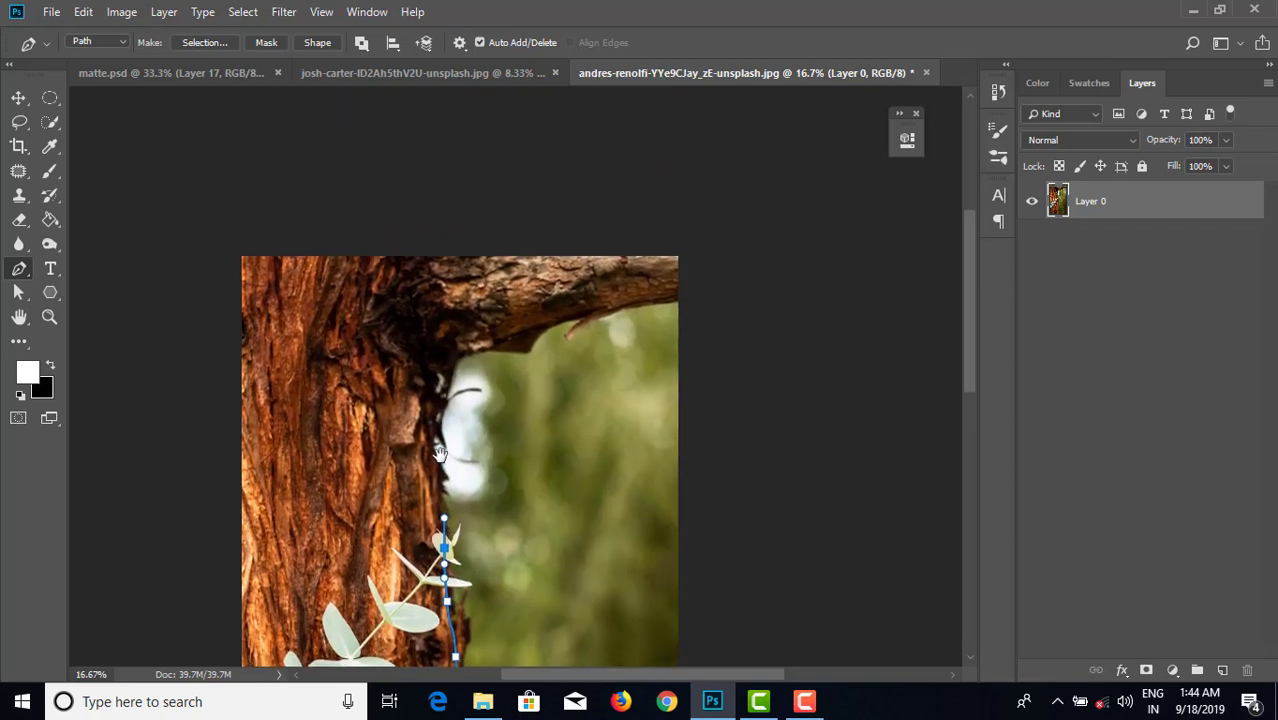
- Continue the path under the branch and around the image edges, closing it at the start
click(430, 385)
click(457, 357)
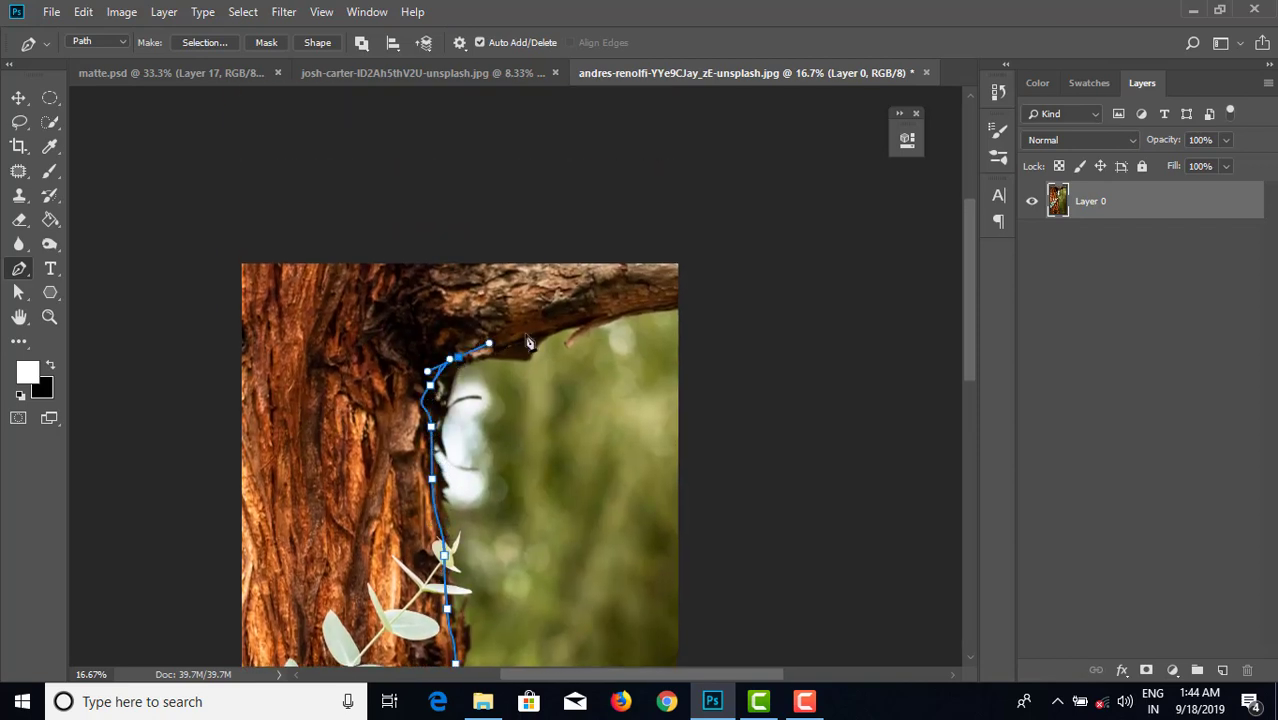
click(521, 333)
click(569, 325)
drag(654, 305, 671, 306)
click(678, 305)
click(689, 246)
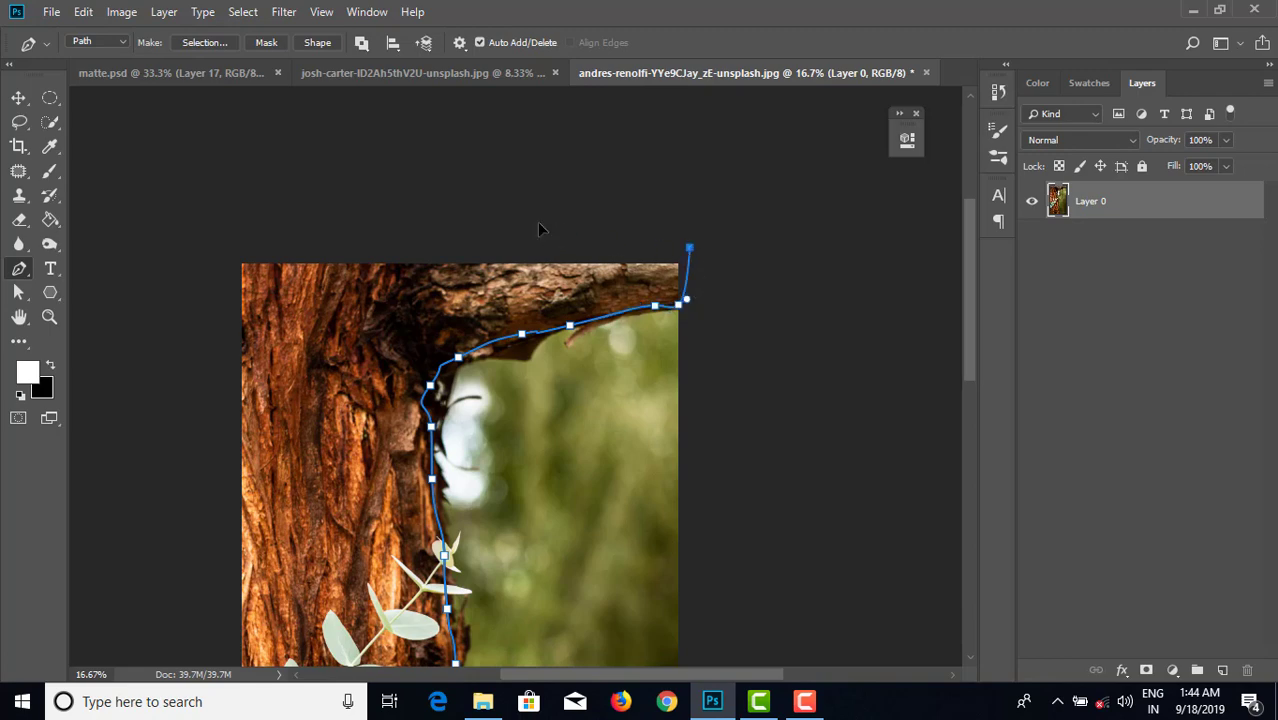
click(559, 226)
drag(281, 220, 197, 251)
click(157, 345)
scroll(257, 545, down, 5)
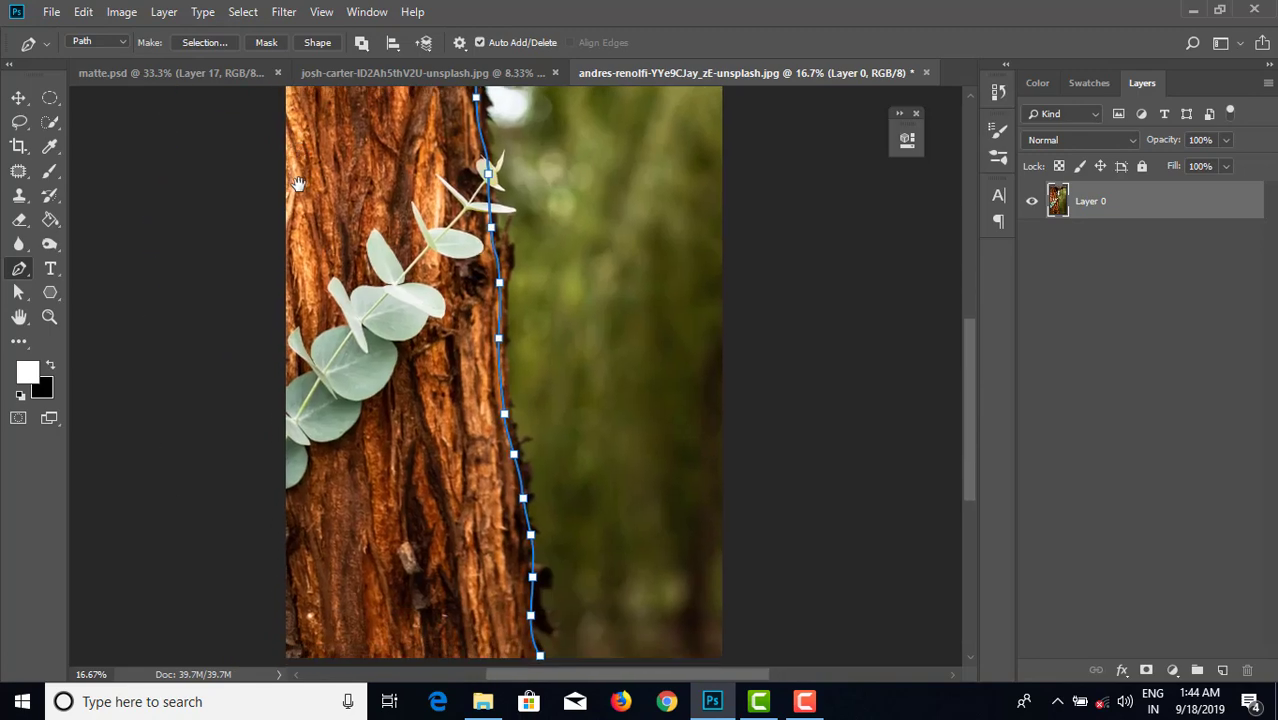
scroll(248, 428, down, 2)
click(246, 493)
drag(258, 566, 303, 566)
drag(376, 577, 409, 577)
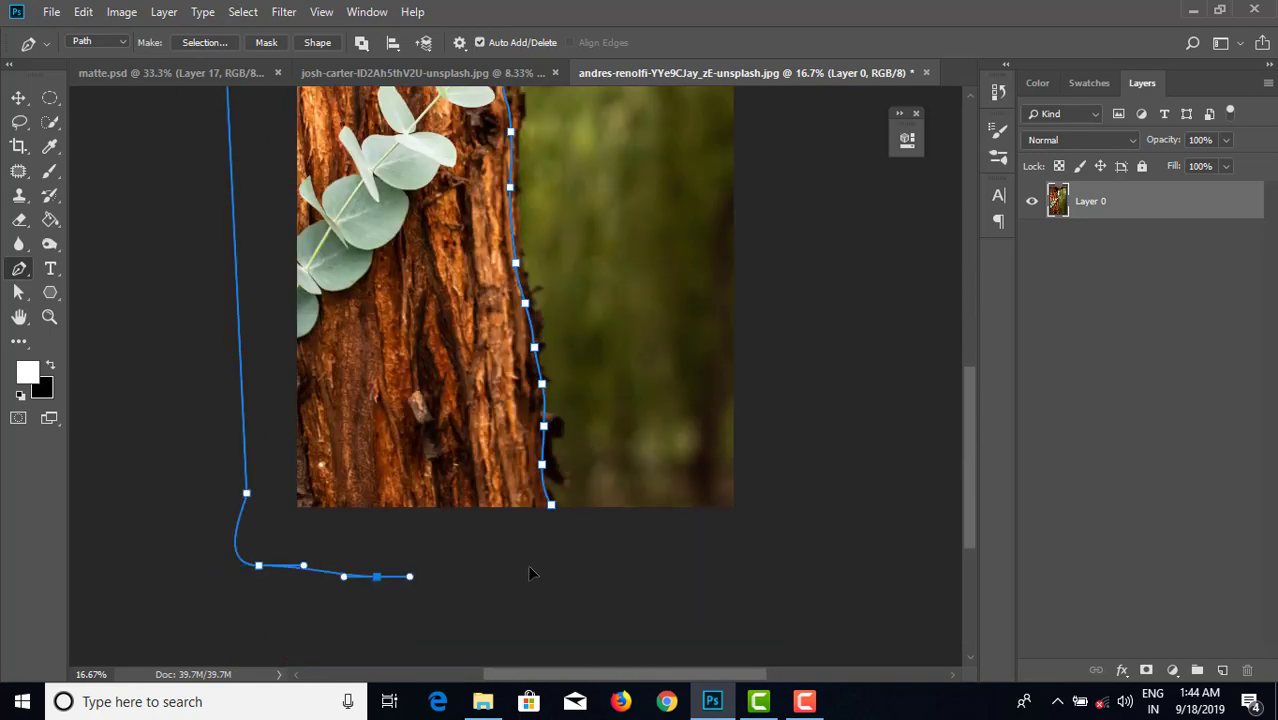
click(552, 508)
- Turn the closed path into a selection and return to matte.psd
right_click(616, 354)
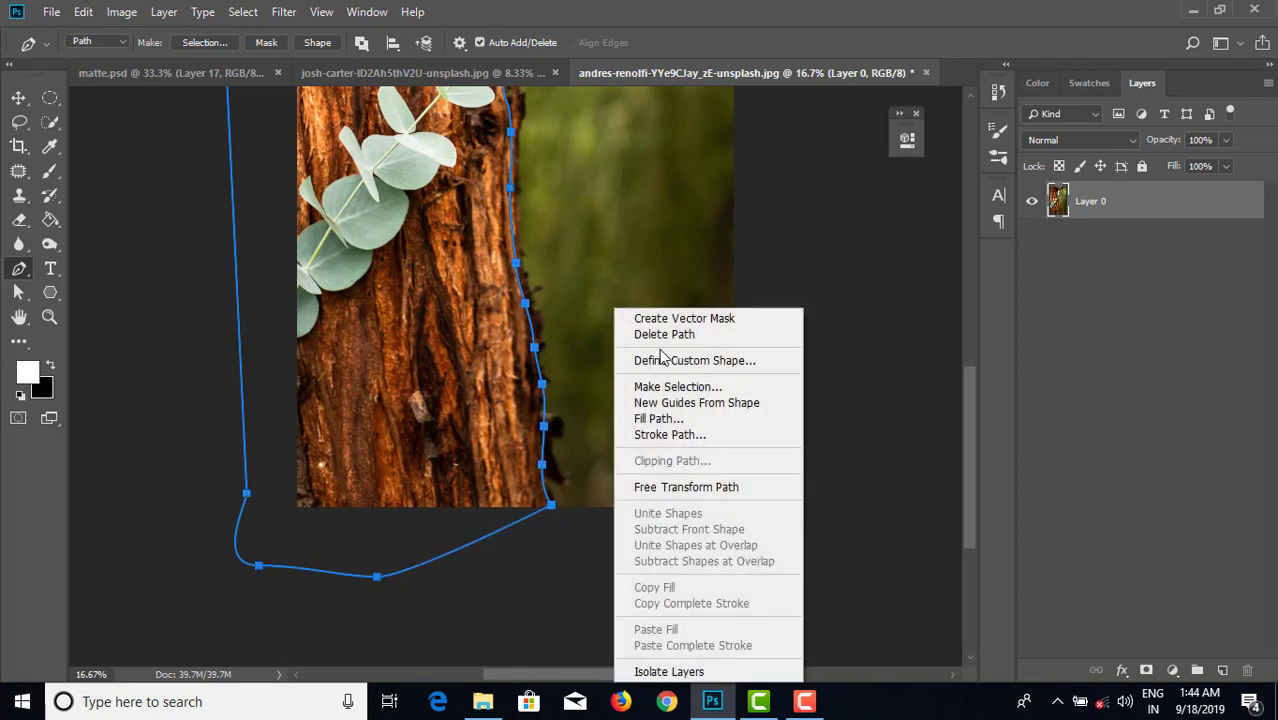
click(680, 386)
click(733, 170)
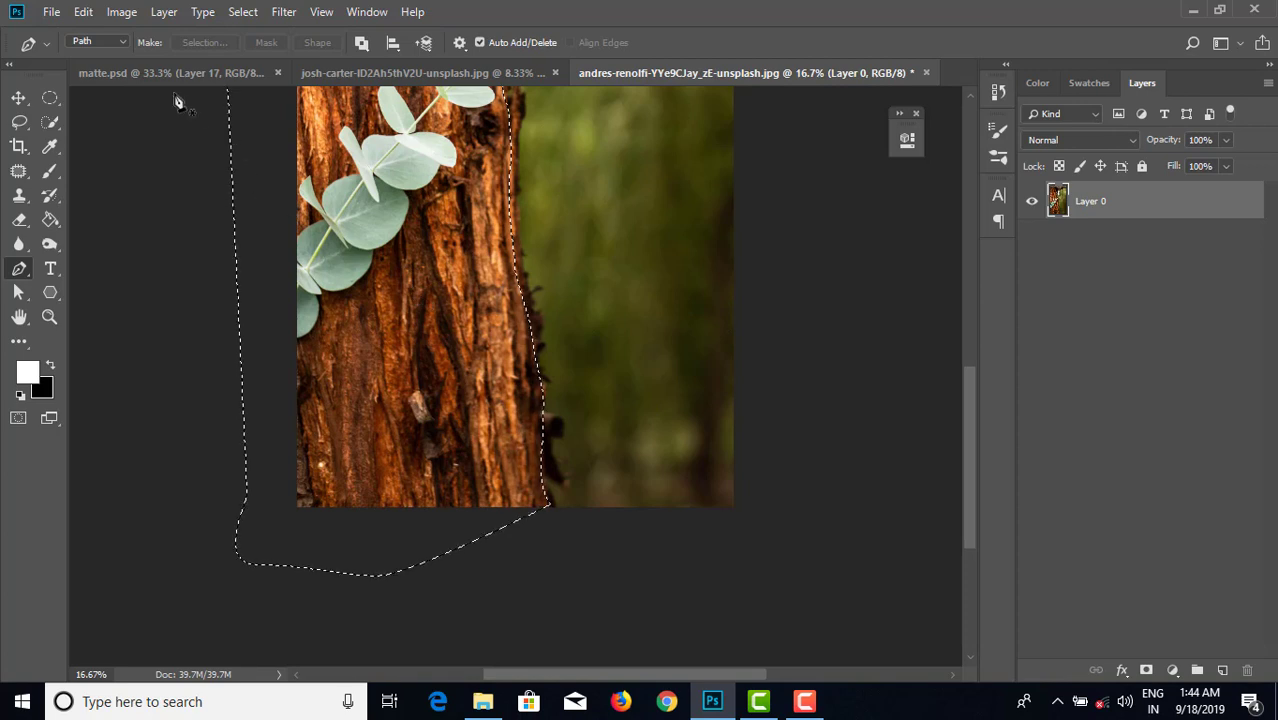
click(149, 73)
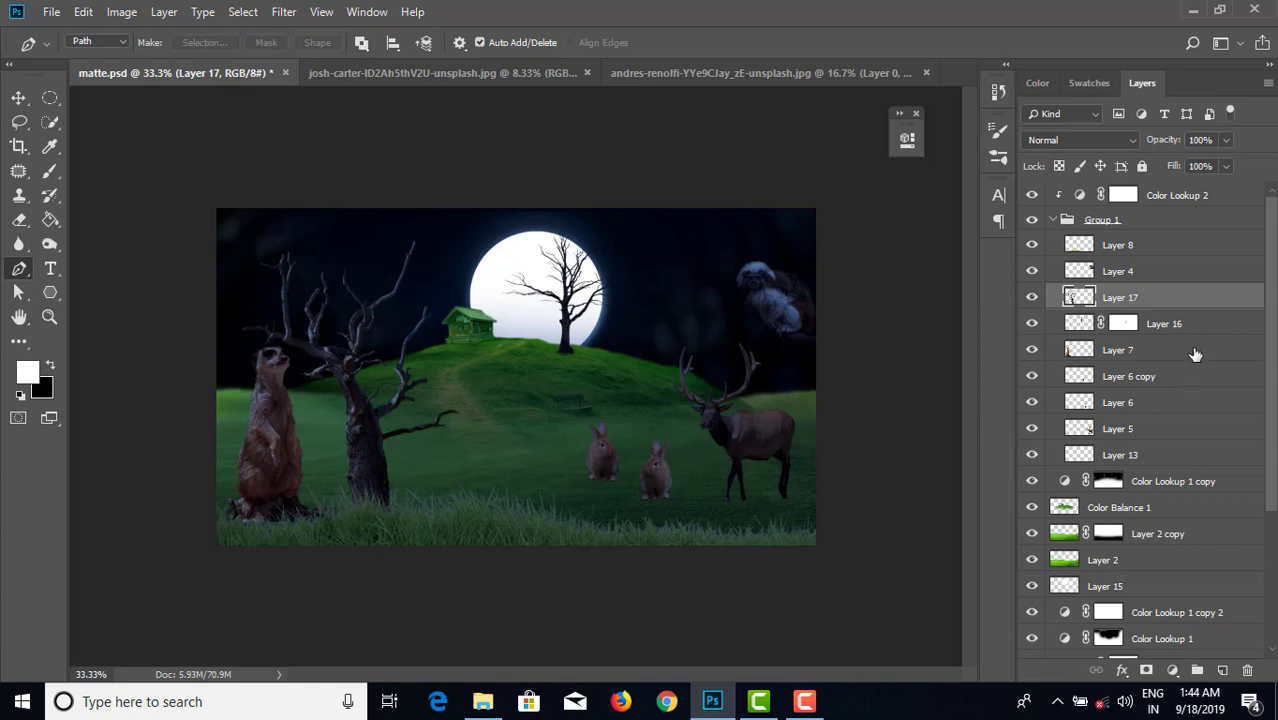
- Paste the cut-out trunk and scale it to about 22% at the left edge
key(ctrl+v)
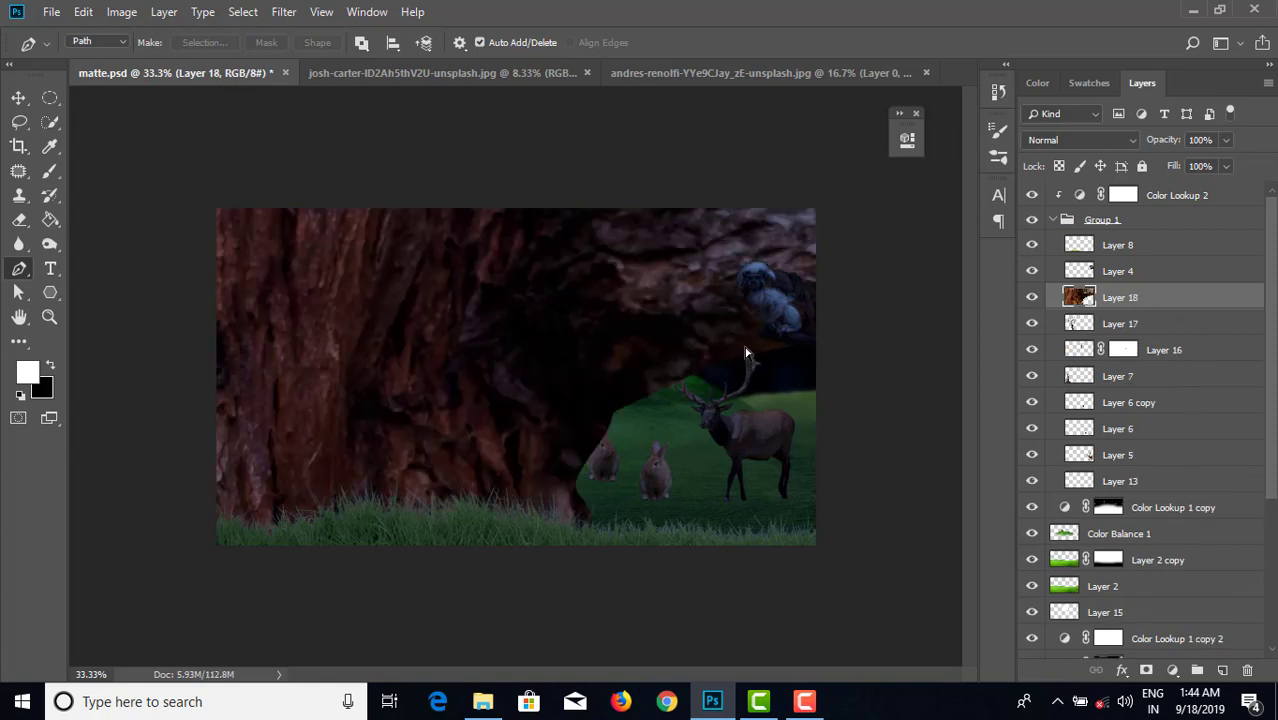
key(ctrl+t)
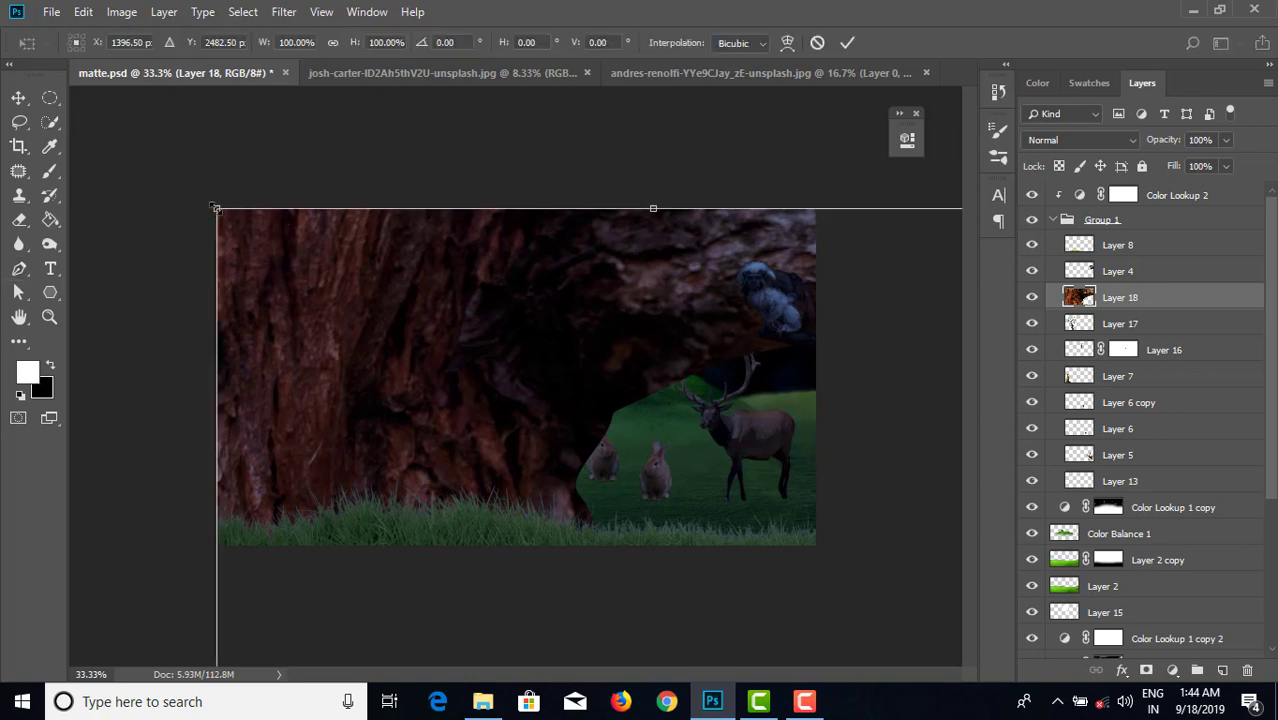
drag(328, 290, 339, 122)
drag(127, 117, 412, 236)
drag(307, 315, 293, 224)
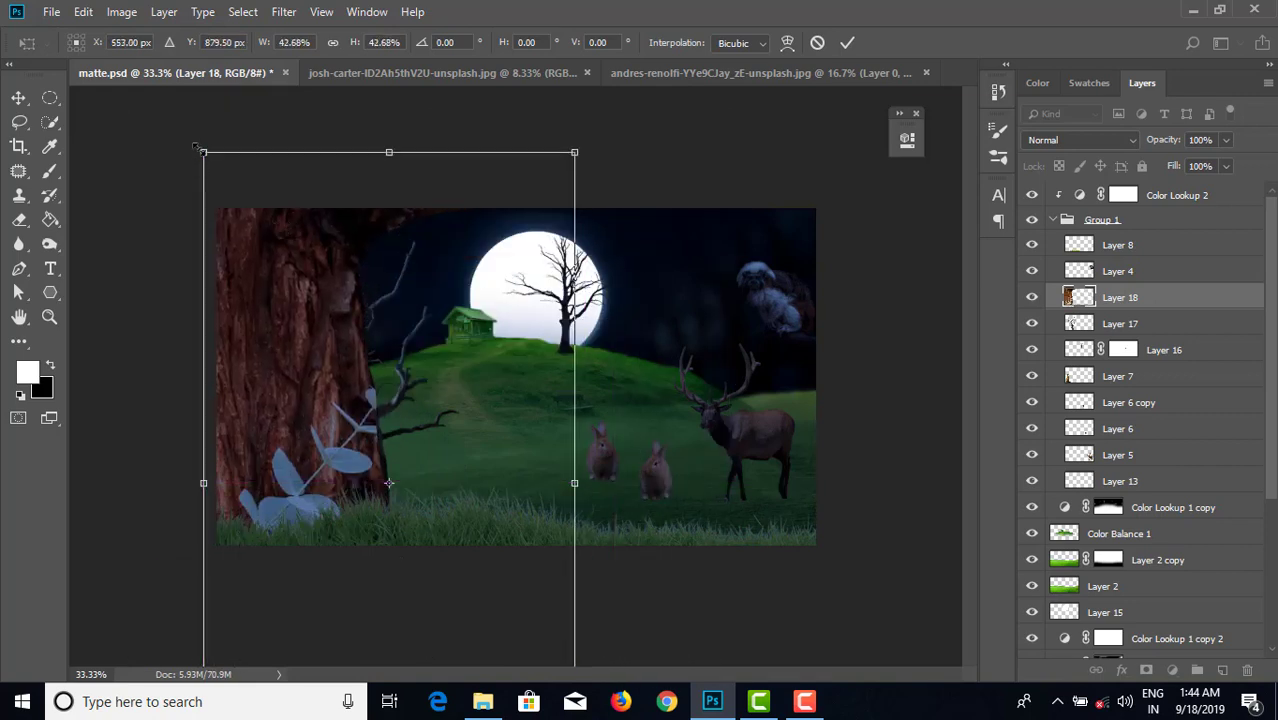
drag(235, 174, 284, 260)
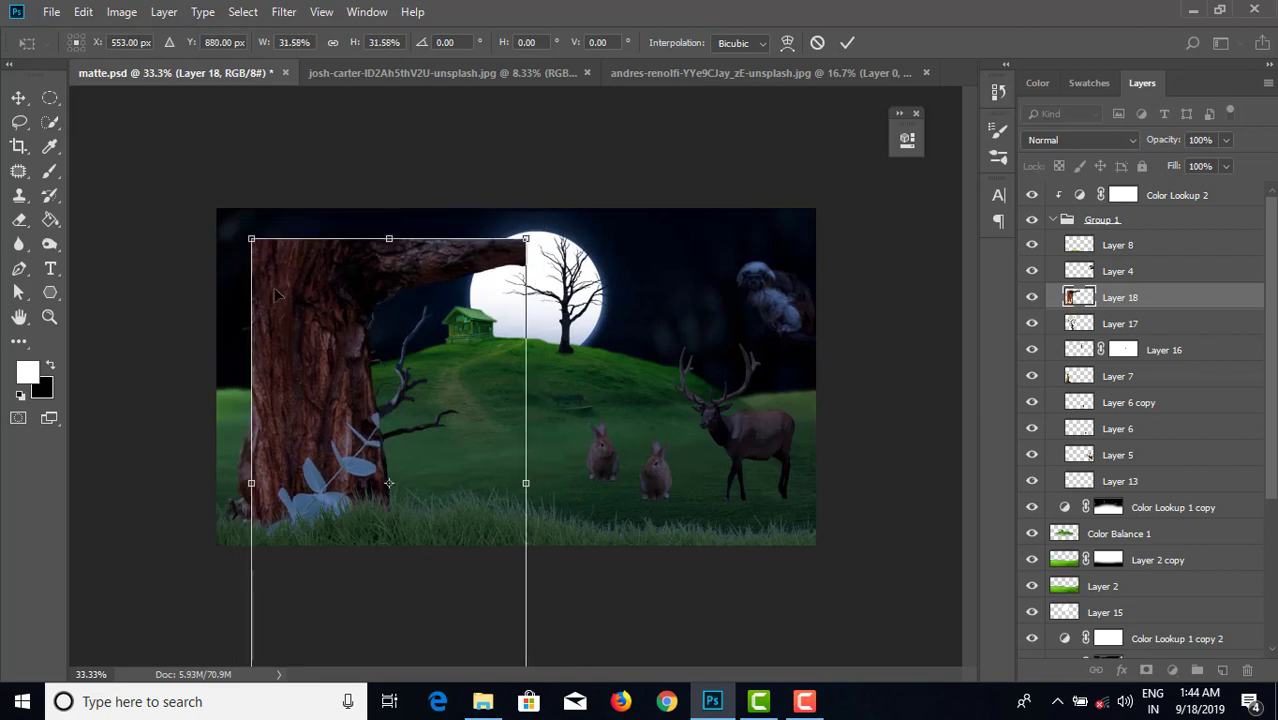
mouse_move(305, 330)
mouse_down()
mouse_move(242, 228)
mouse_move(262, 249)
mouse_up()
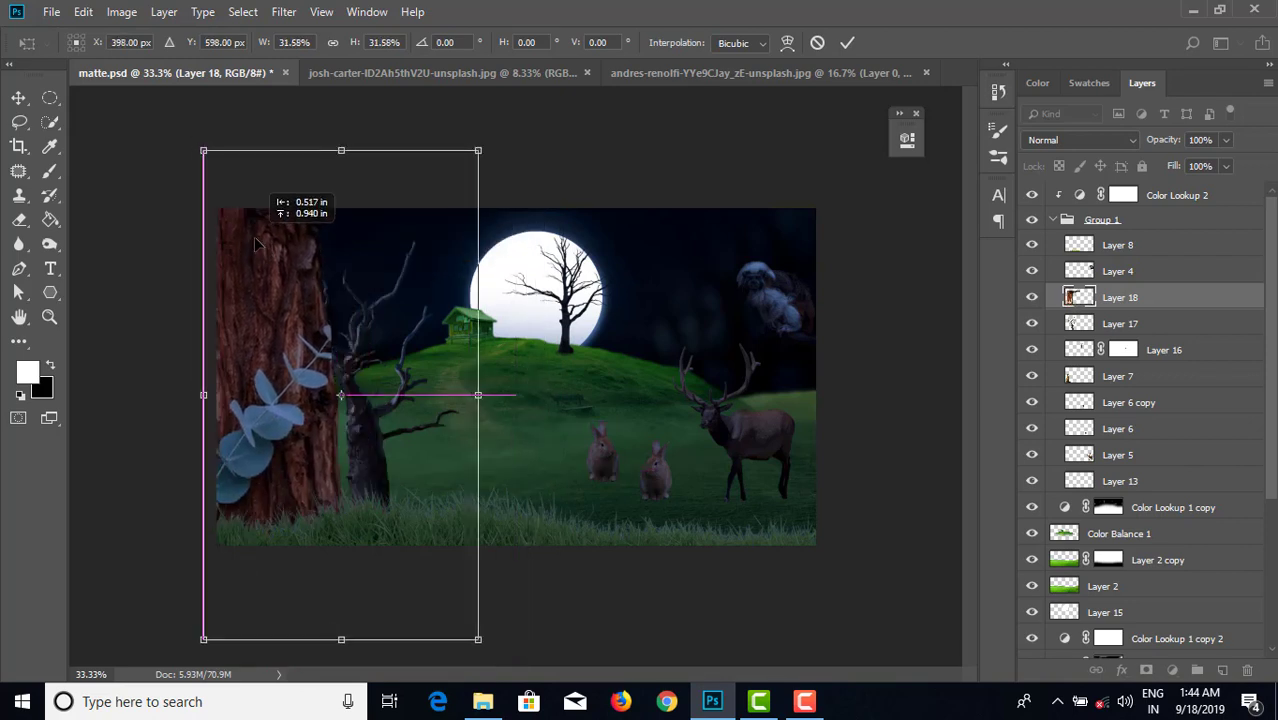
mouse_move(259, 187)
mouse_down()
mouse_move(300, 258)
mouse_move(227, 261)
mouse_up()
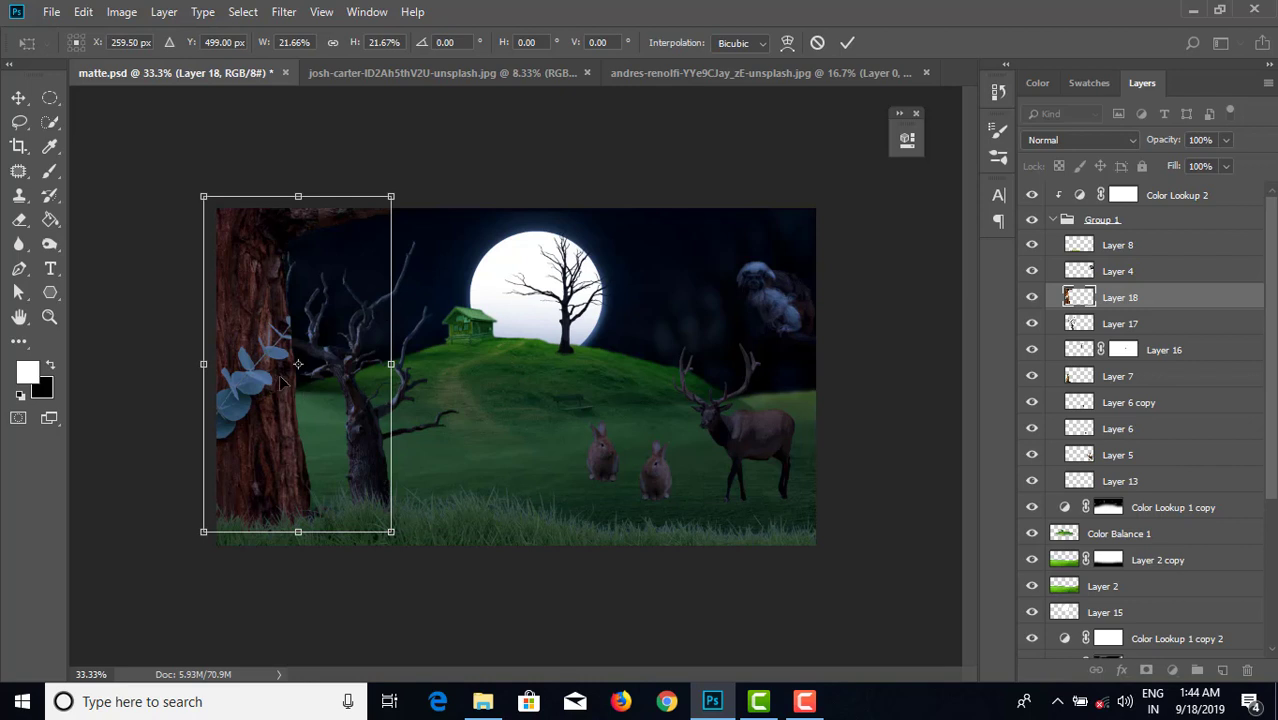
key(p)
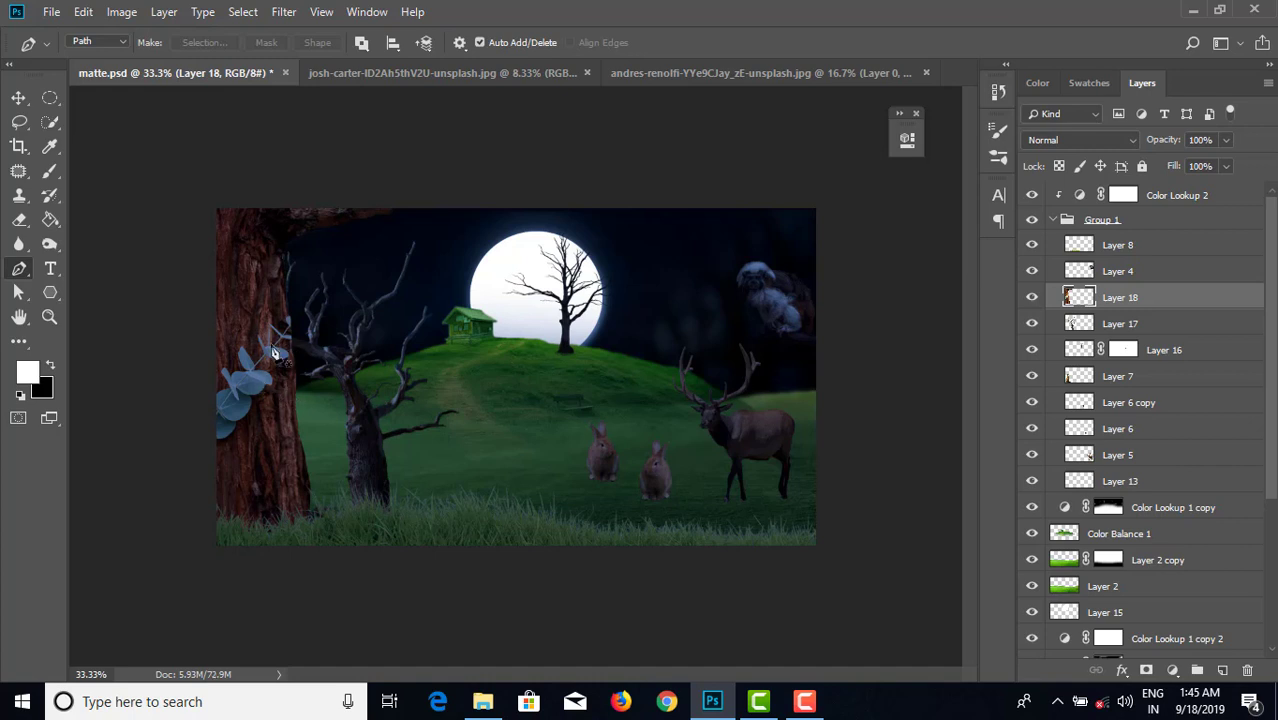
- Shift the tree layer right and zoom to 200% on the leaf sprig and cabin
key(v)
mouse_move(268, 372)
mouse_down()
mouse_move(376, 367)
mouse_move(400, 350)
mouse_up()
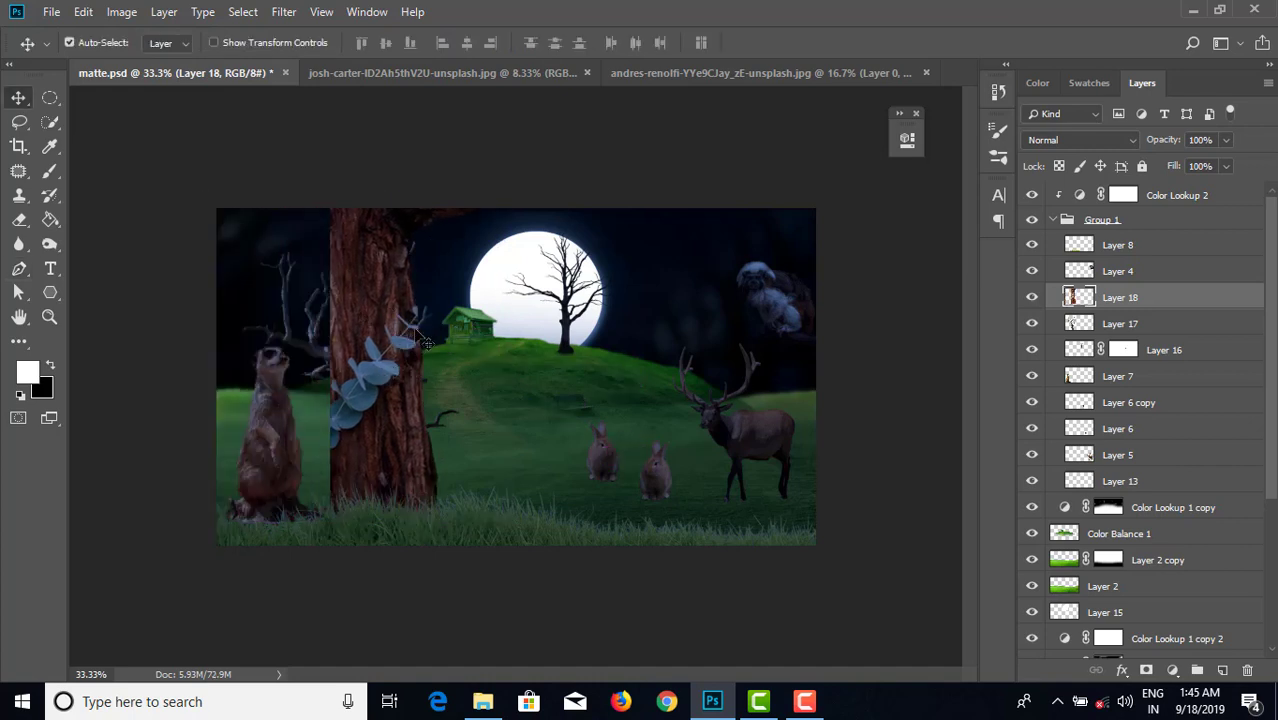
key(ctrl+plus)
key(ctrl+plus)
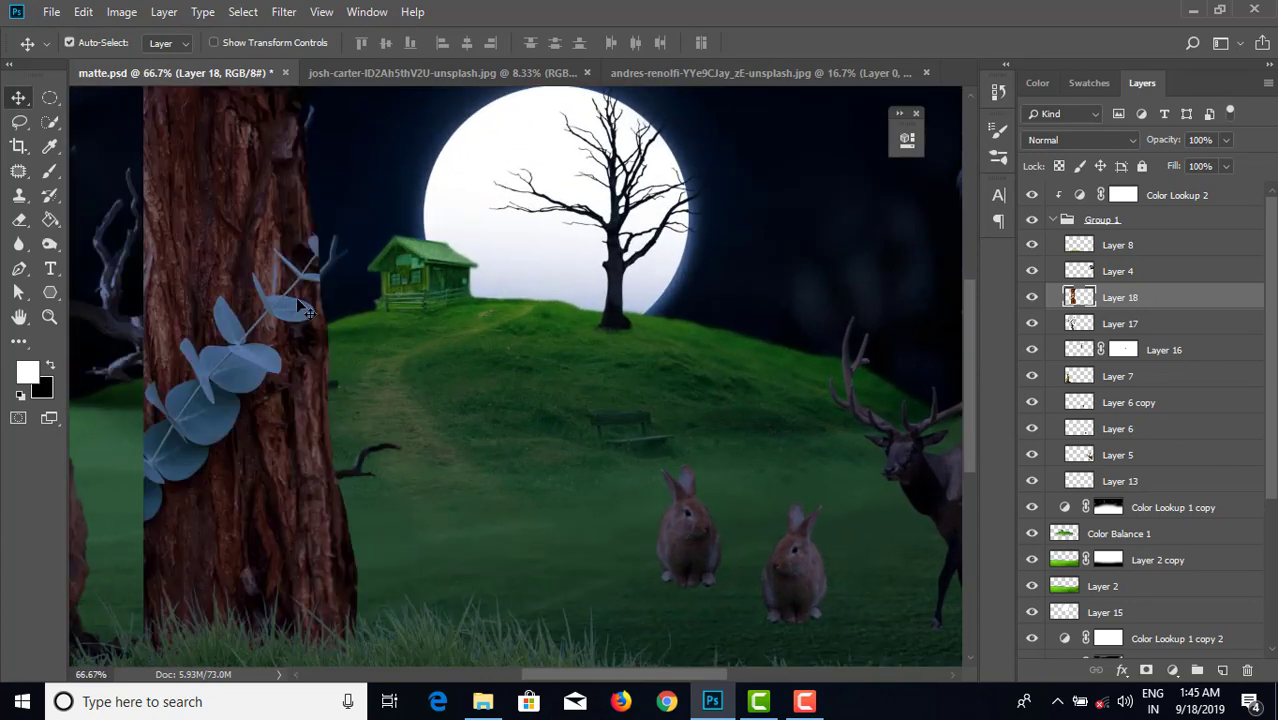
key(ctrl+plus)
key(ctrl+plus)
key(ctrl+plus)
drag(177, 251, 780, 477)
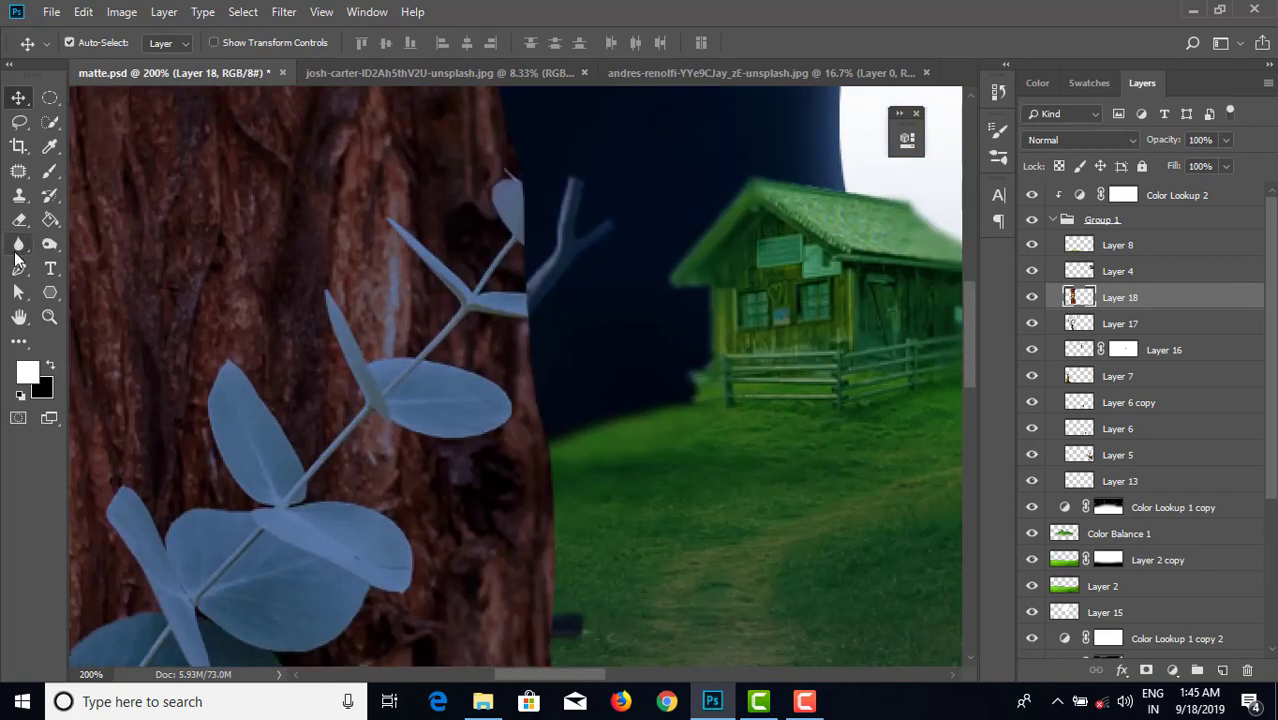
- Try cloning dark sky over the top leaf tip with a smaller Clone Stamp, then undo it
click(21, 250)
click(33, 199)
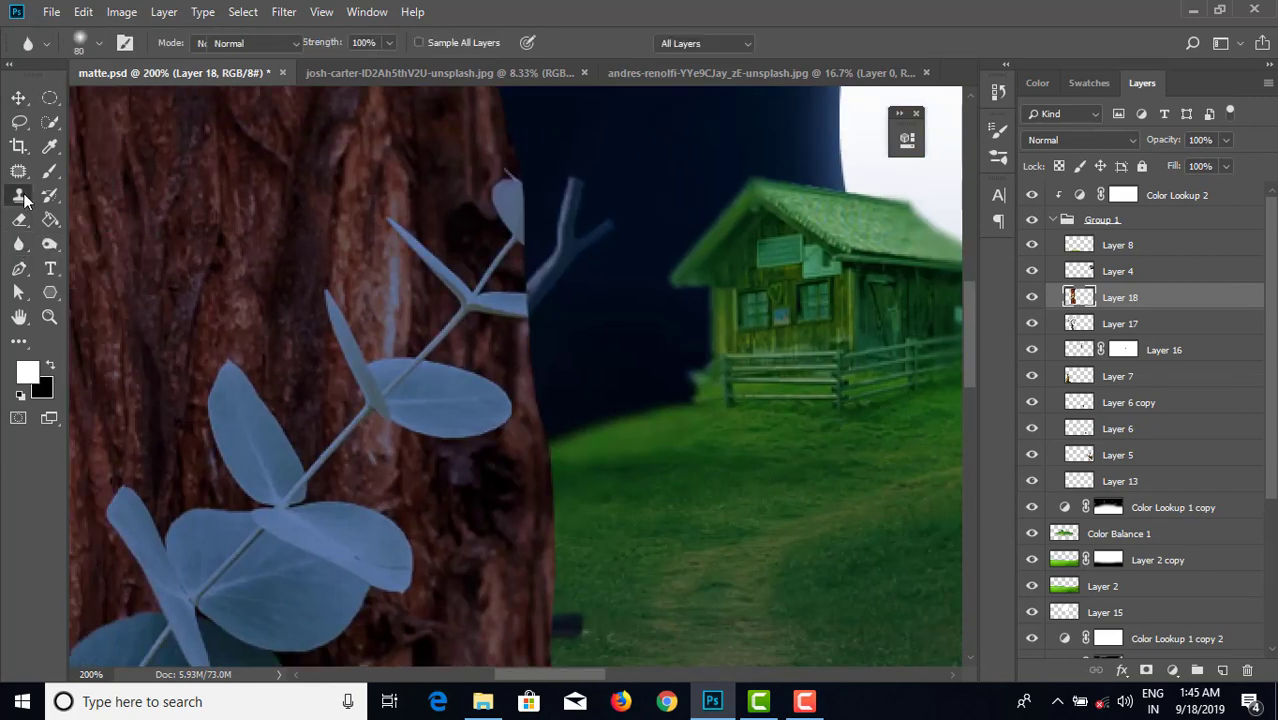
click(105, 195)
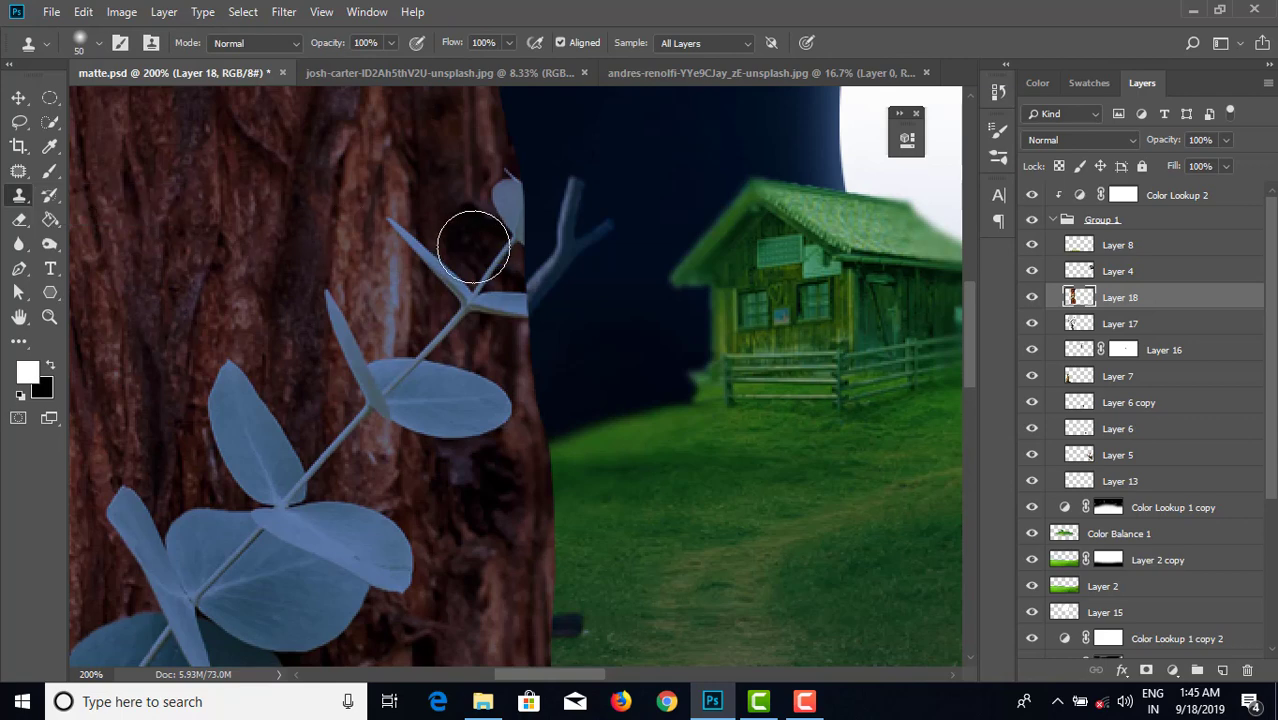
drag(473, 247, 478, 243)
key(bracketleft)
key(bracketleft)
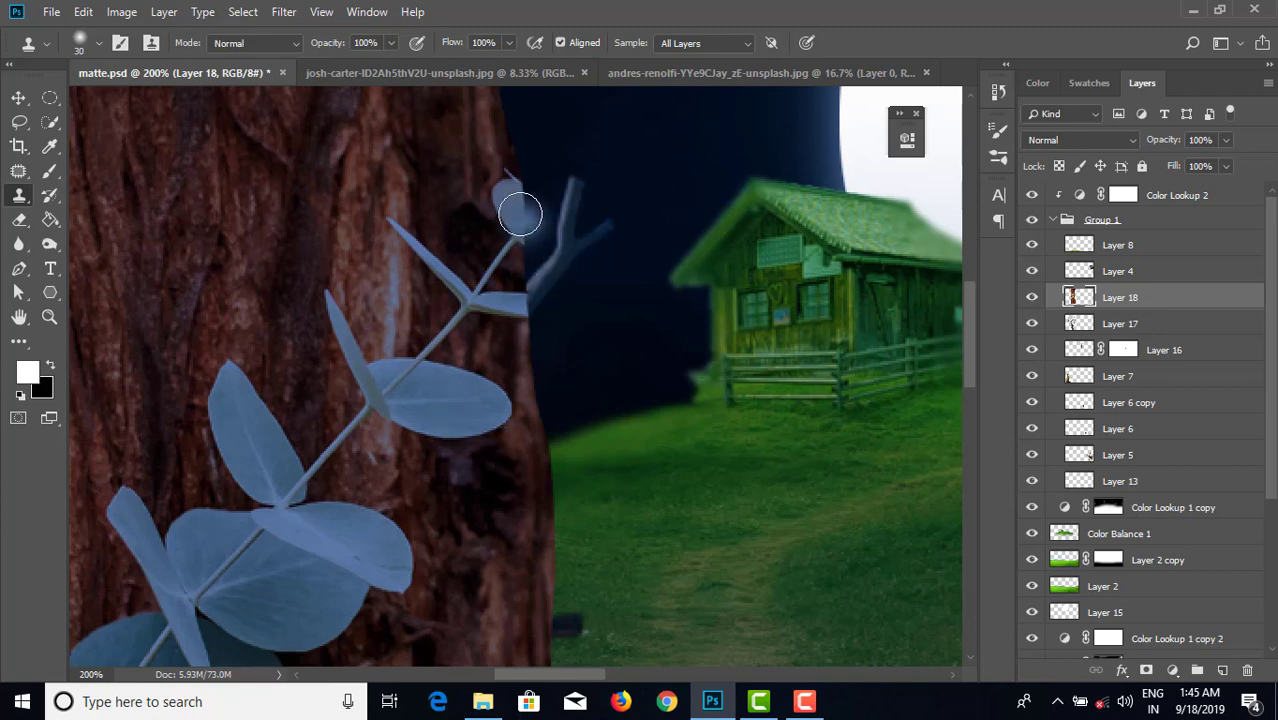
drag(513, 206, 544, 210)
mouse_move(540, 203)
mouse_down()
mouse_move(550, 200)
mouse_move(525, 207)
mouse_move(548, 194)
mouse_move(562, 205)
mouse_move(525, 185)
mouse_move(505, 205)
mouse_move(507, 181)
mouse_move(499, 214)
mouse_move(459, 203)
mouse_move(561, 194)
mouse_up()
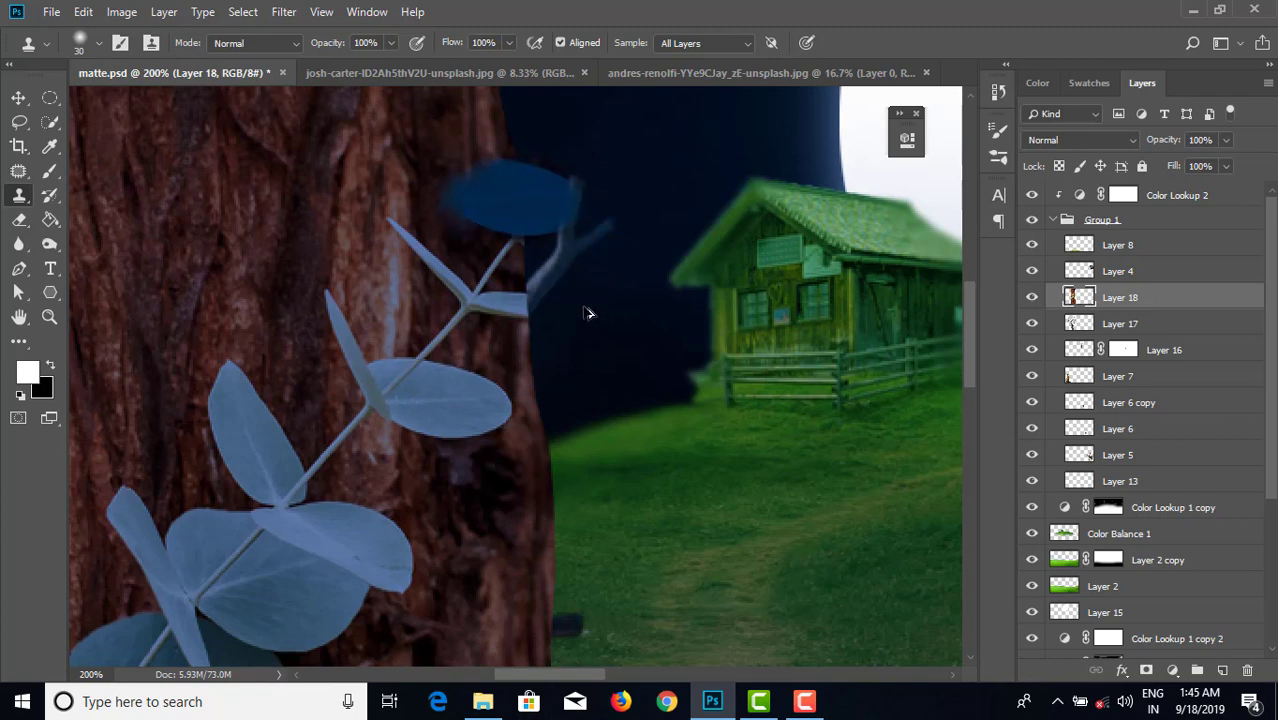
key(ctrl+z)
key(ctrl+z)
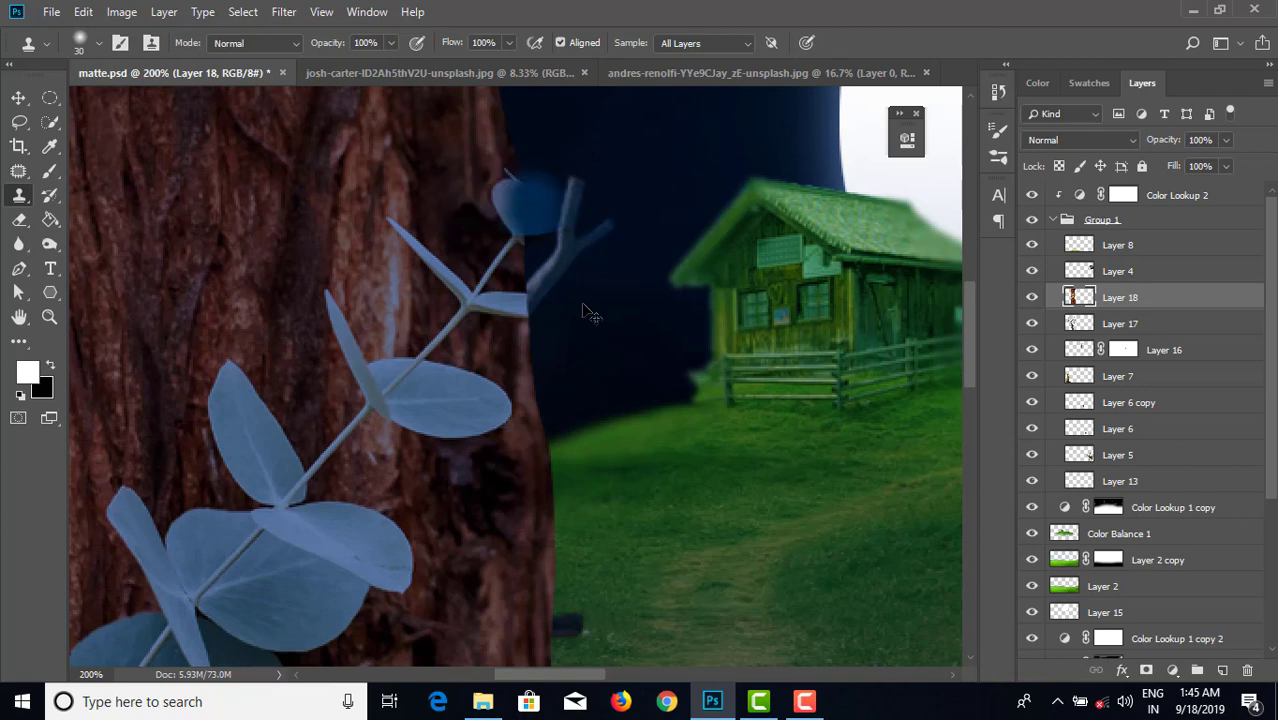
key(ctrl+z)
key(ctrl+z)
key(ctrl+z)
key(ctrl+z)
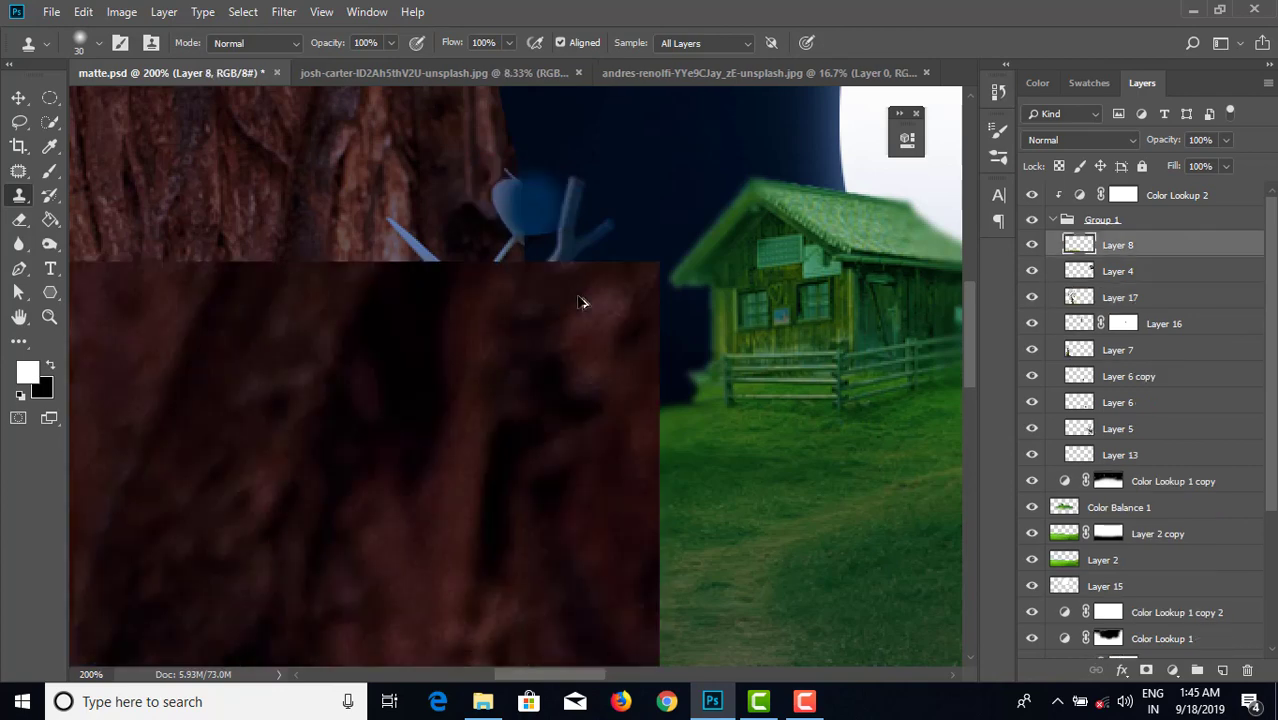
- Redo to restore the Layer 18 bark trunk and start scaling it down to about 62%
key(ctrl+minus)
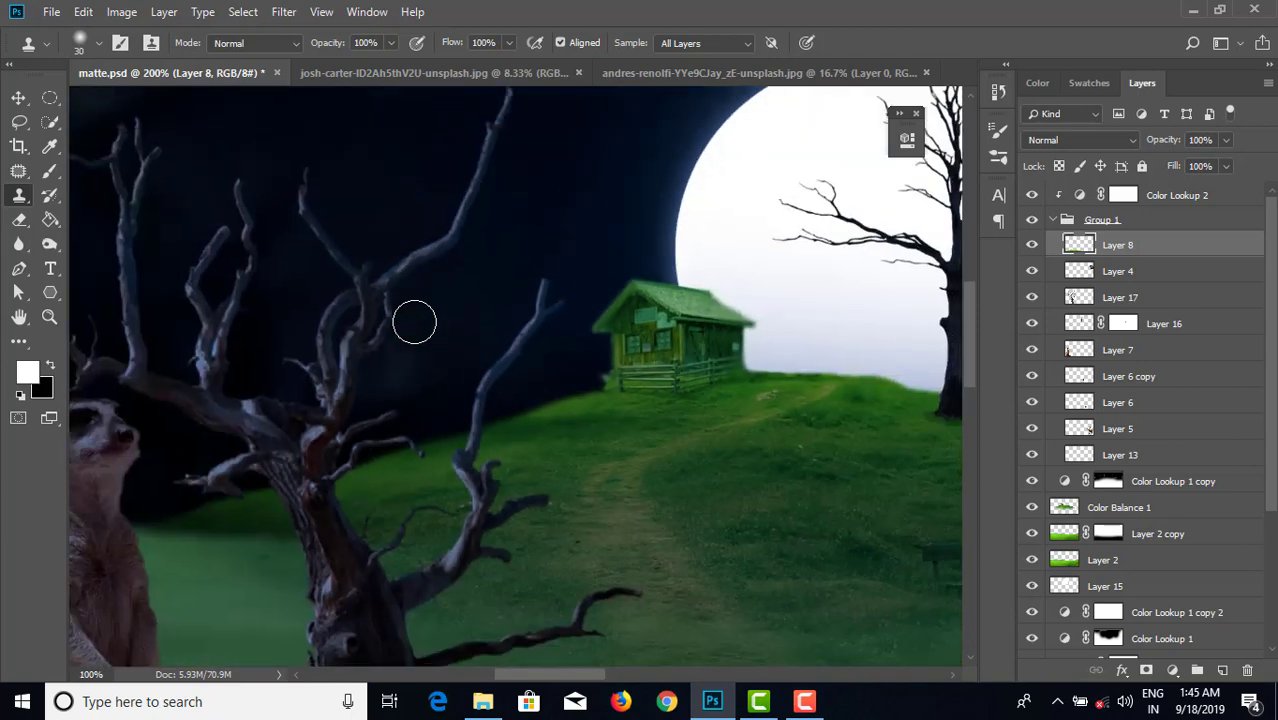
key(ctrl+minus)
key(ctrl+minus)
key(ctrl+minus)
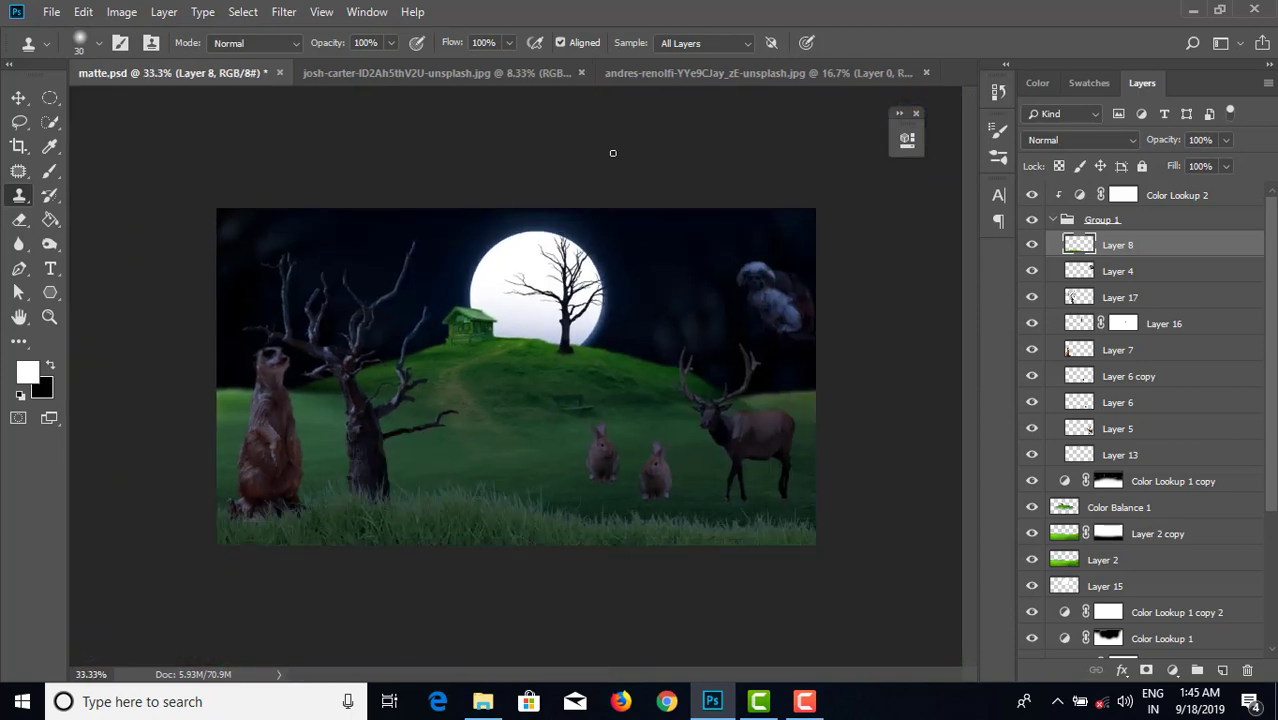
key(ctrl+shift+z)
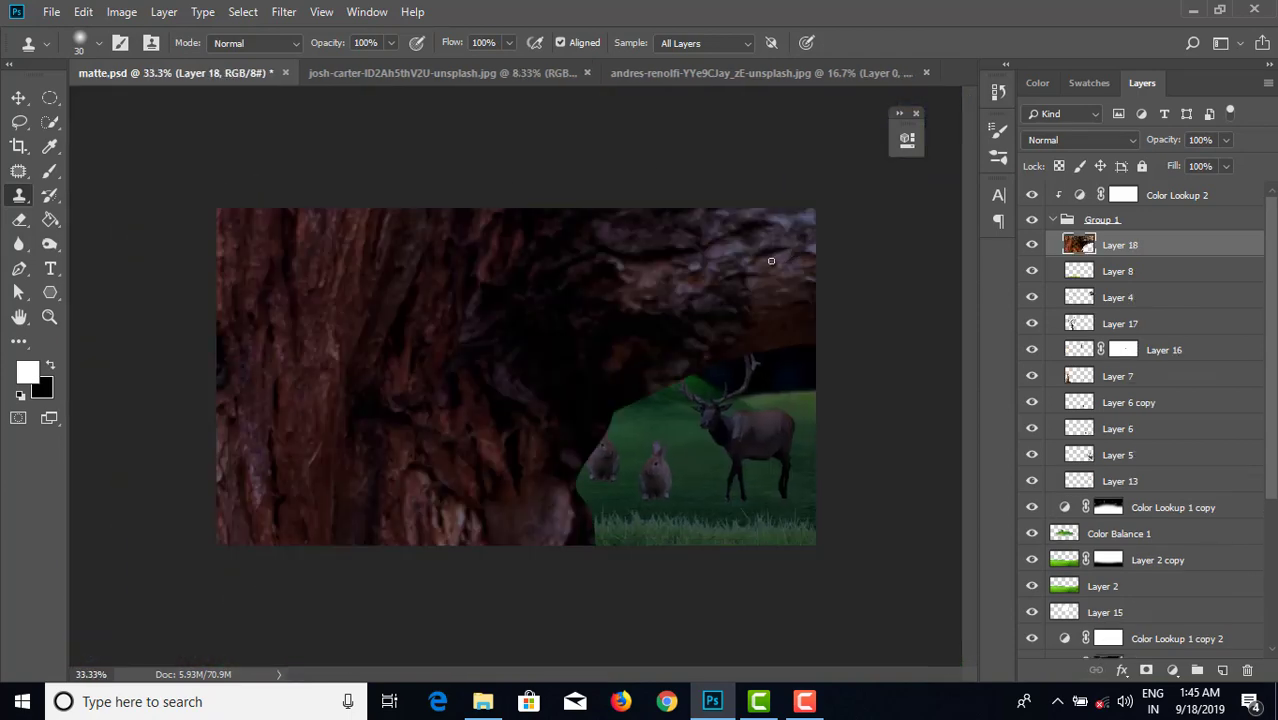
key(ctrl+t)
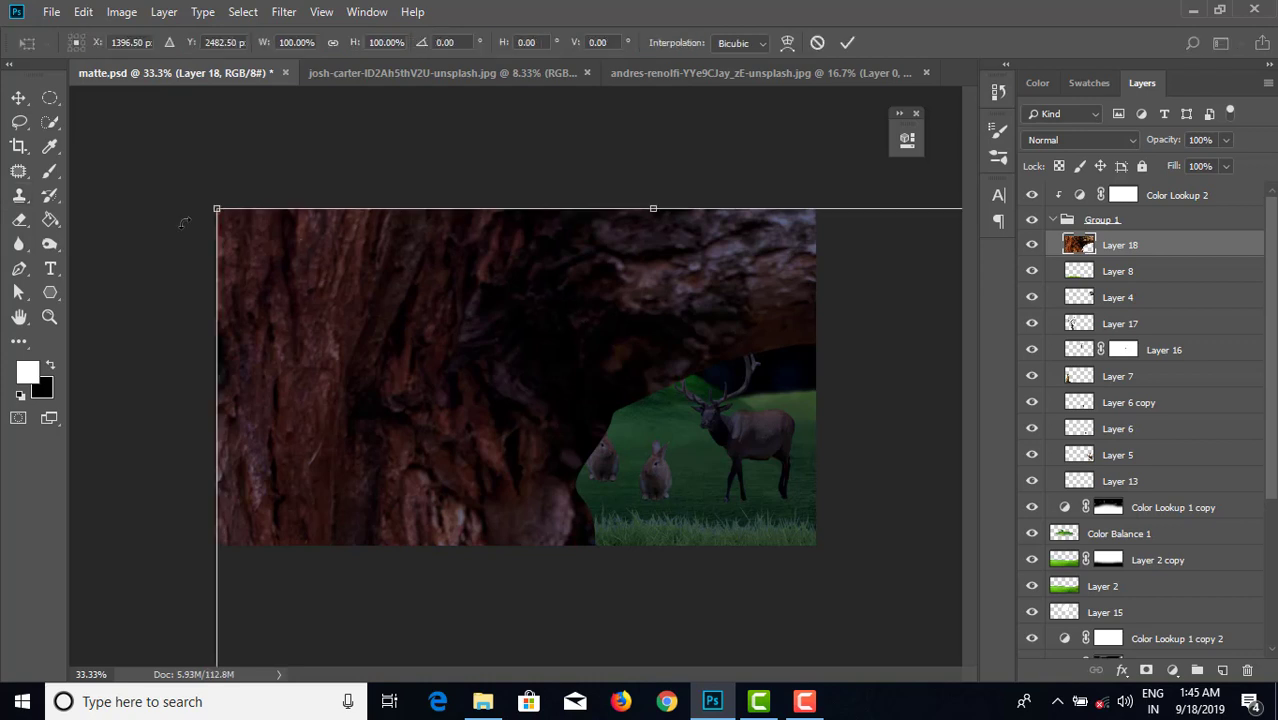
drag(216, 207, 383, 488)
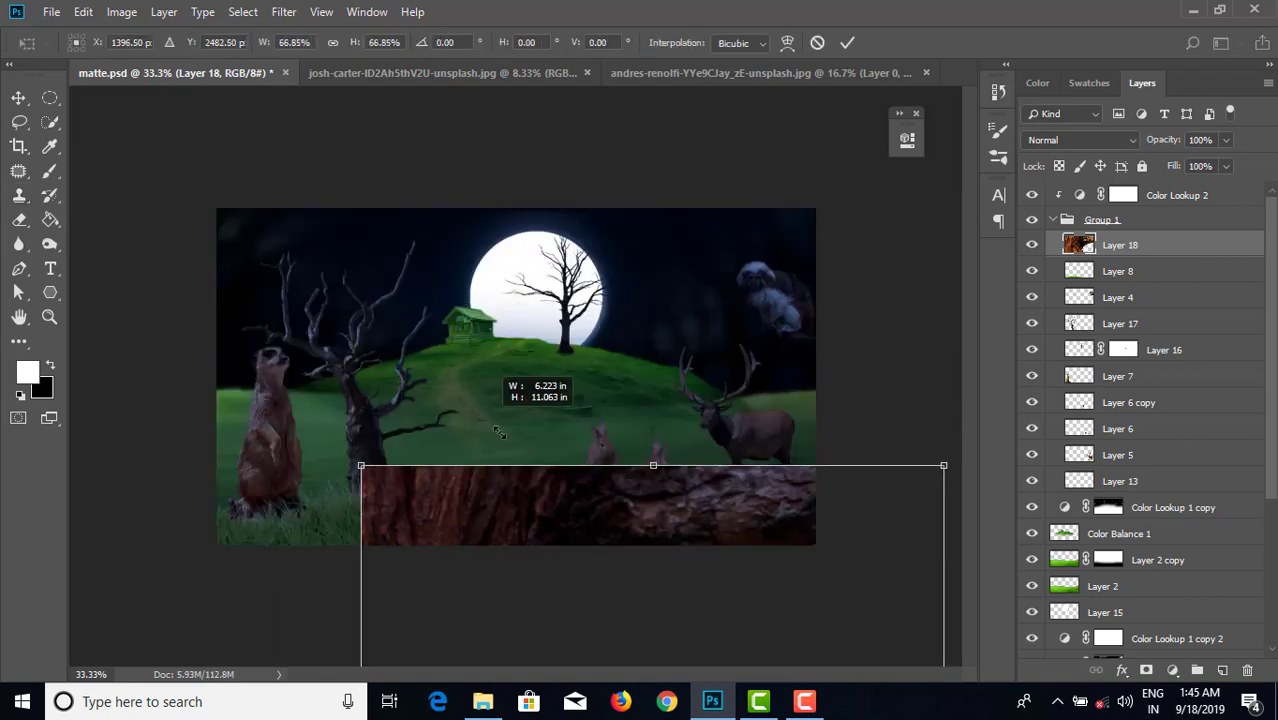
drag(419, 279, 265, 152)
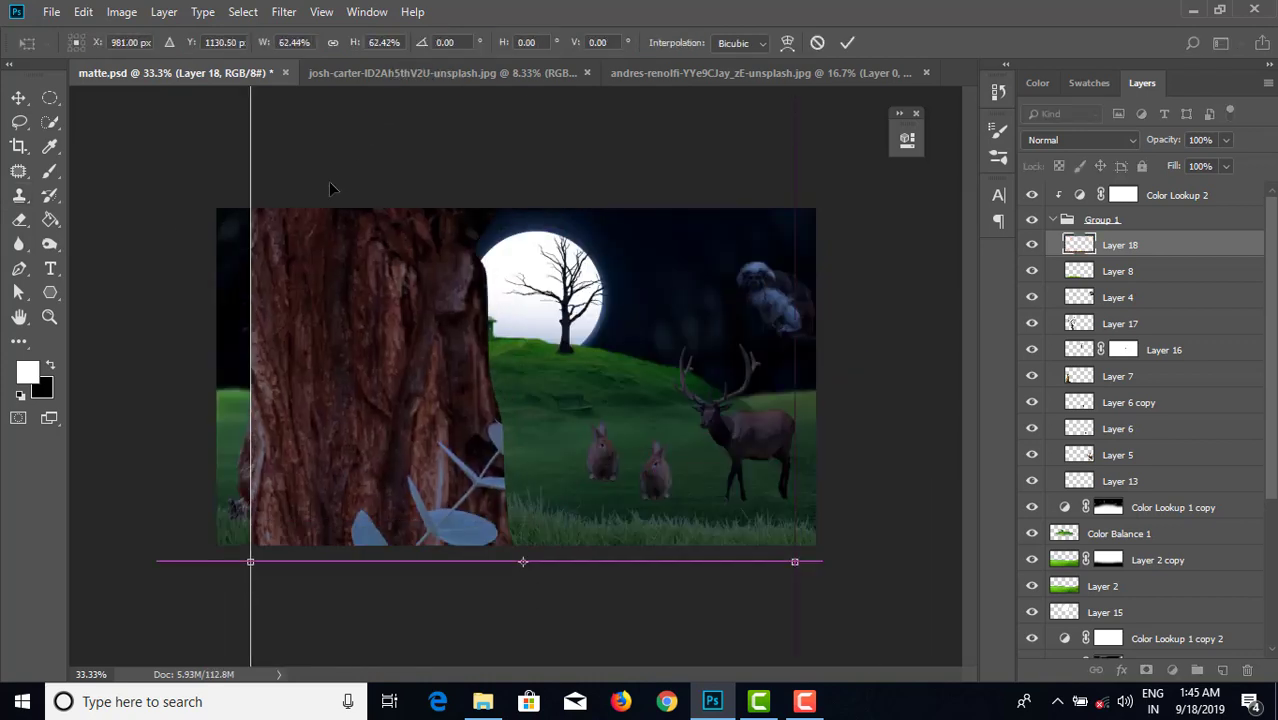
- Shrink the trunk to about 23% against the scene's left edge and commit
key(ctrl+minus)
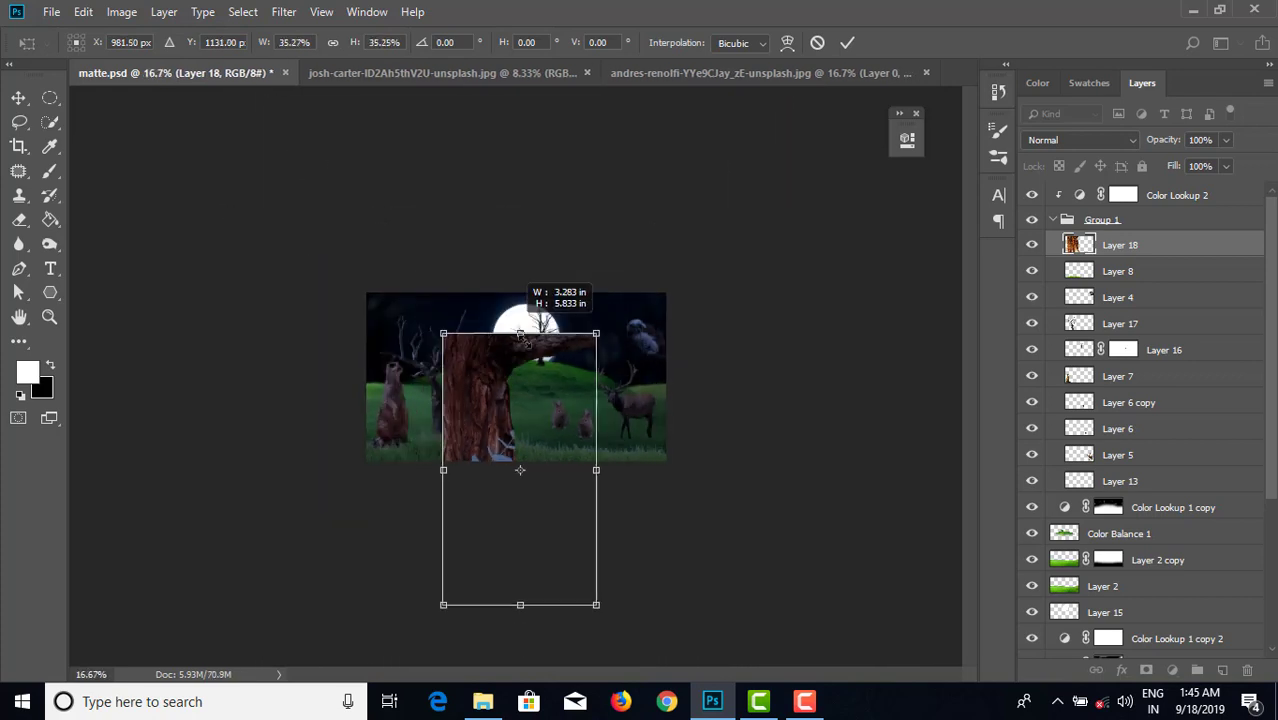
drag(381, 226, 466, 366)
mouse_move(518, 463)
mouse_down()
mouse_move(457, 381)
mouse_move(393, 334)
mouse_up()
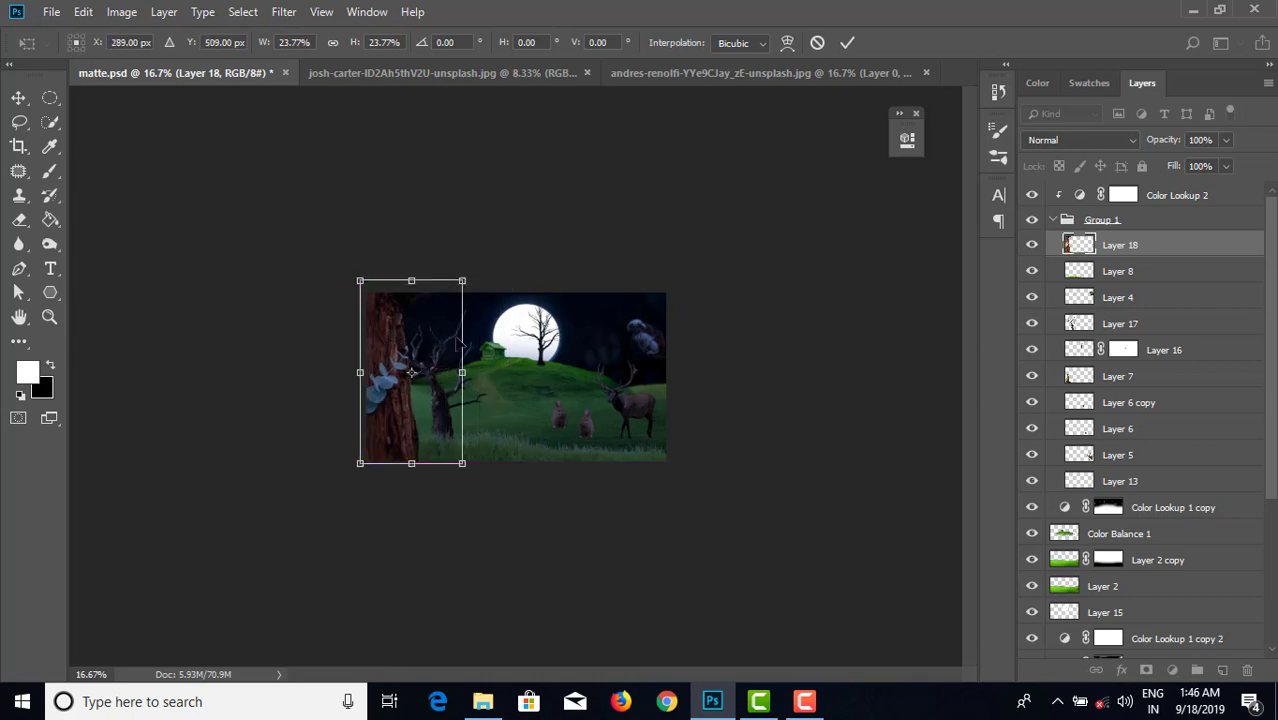
drag(469, 273, 462, 287)
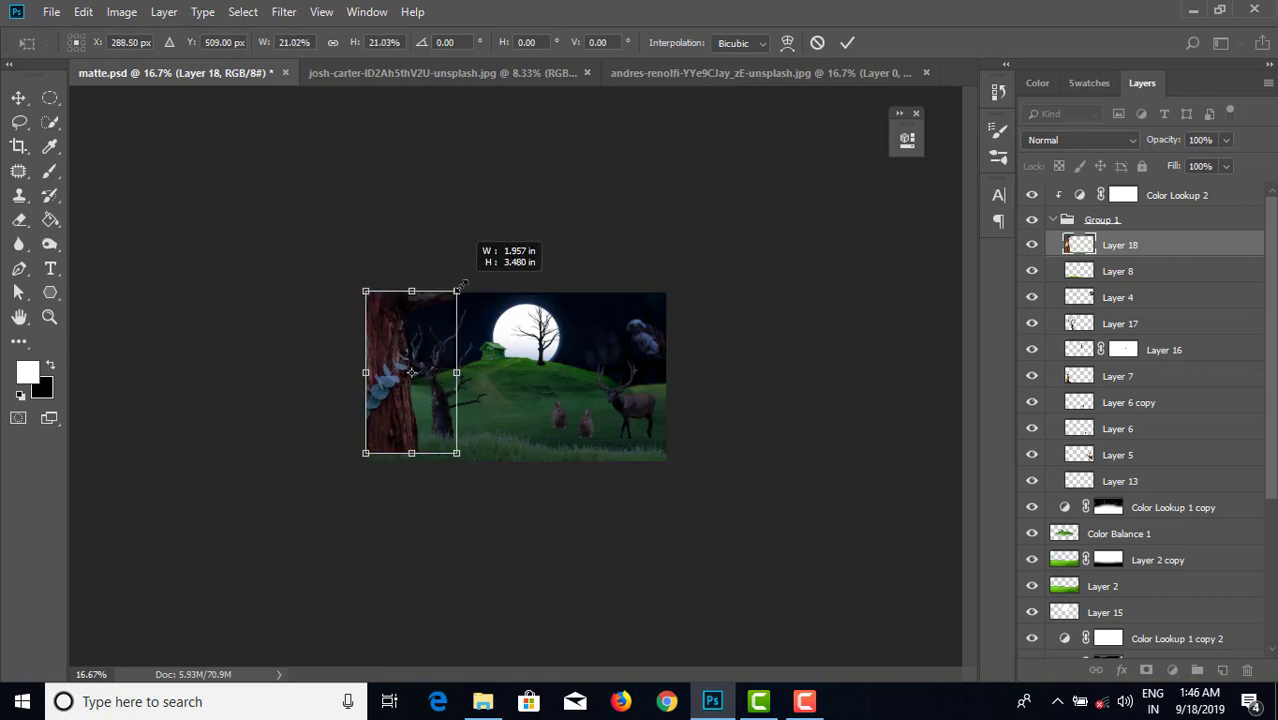
drag(399, 329, 392, 336)
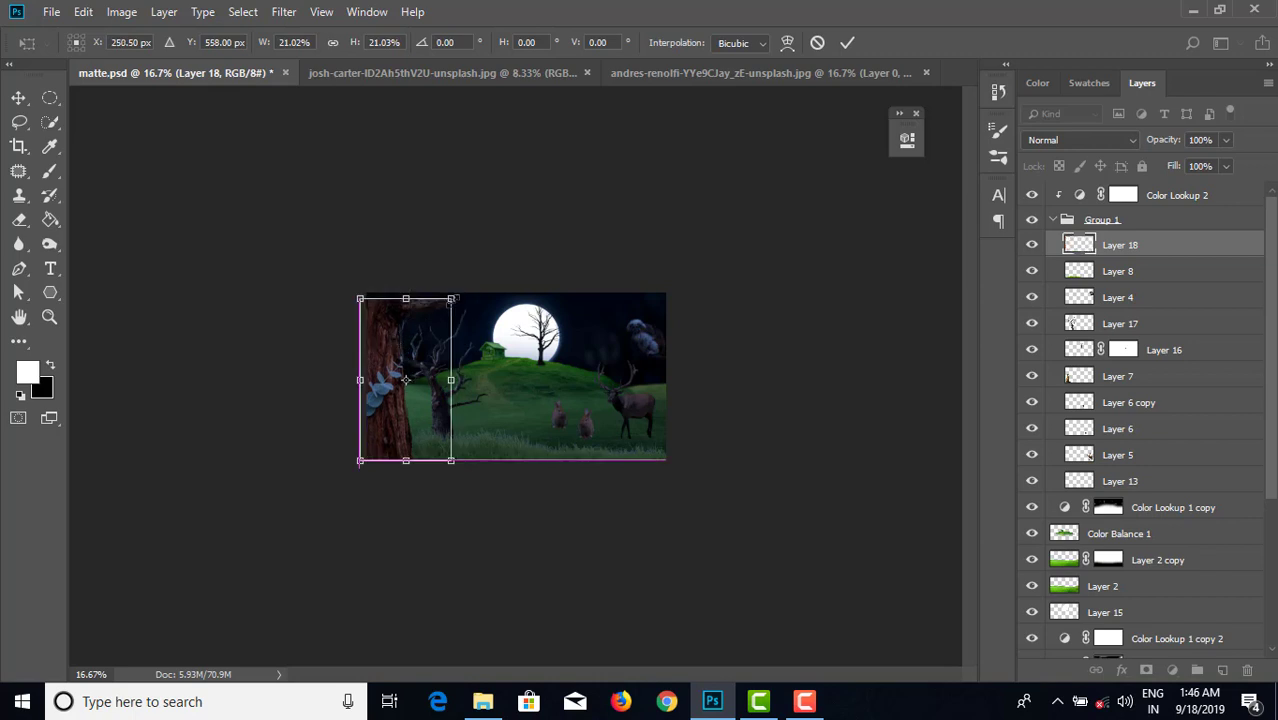
drag(452, 295, 455, 290)
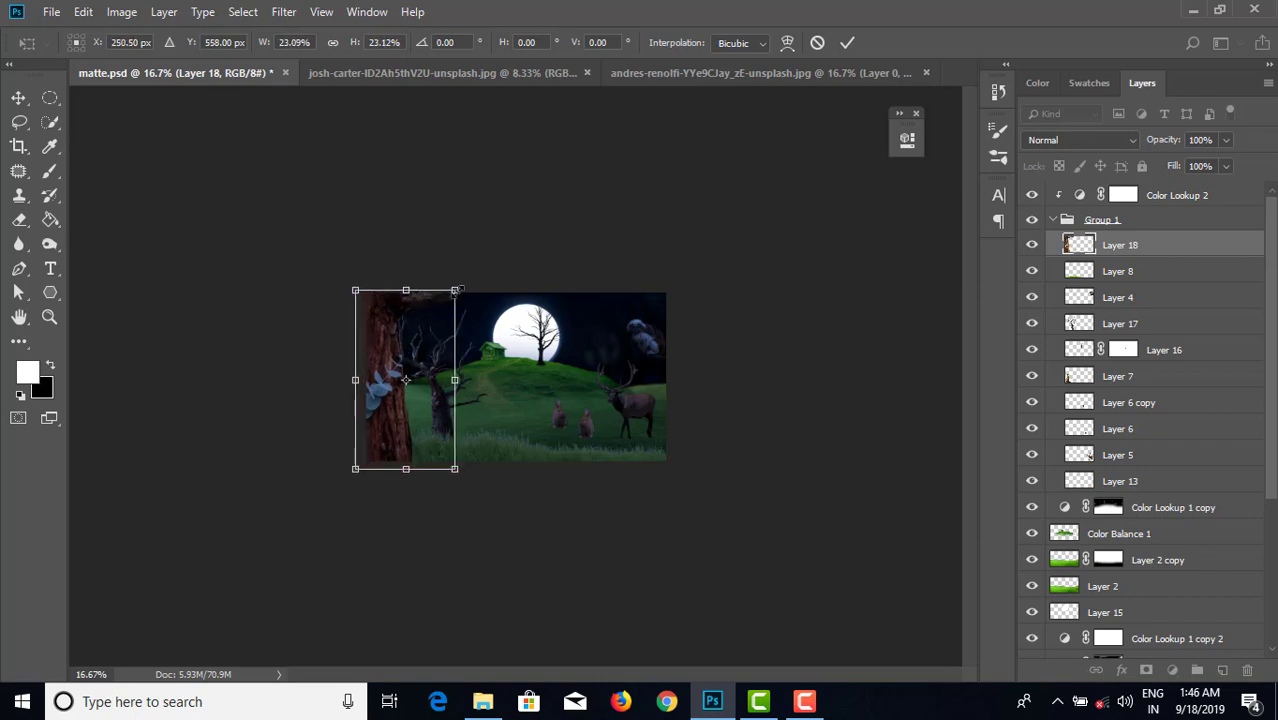
key(Return)
key(s)
key(ctrl+plus)
key(ctrl+plus)
key(ctrl+plus)
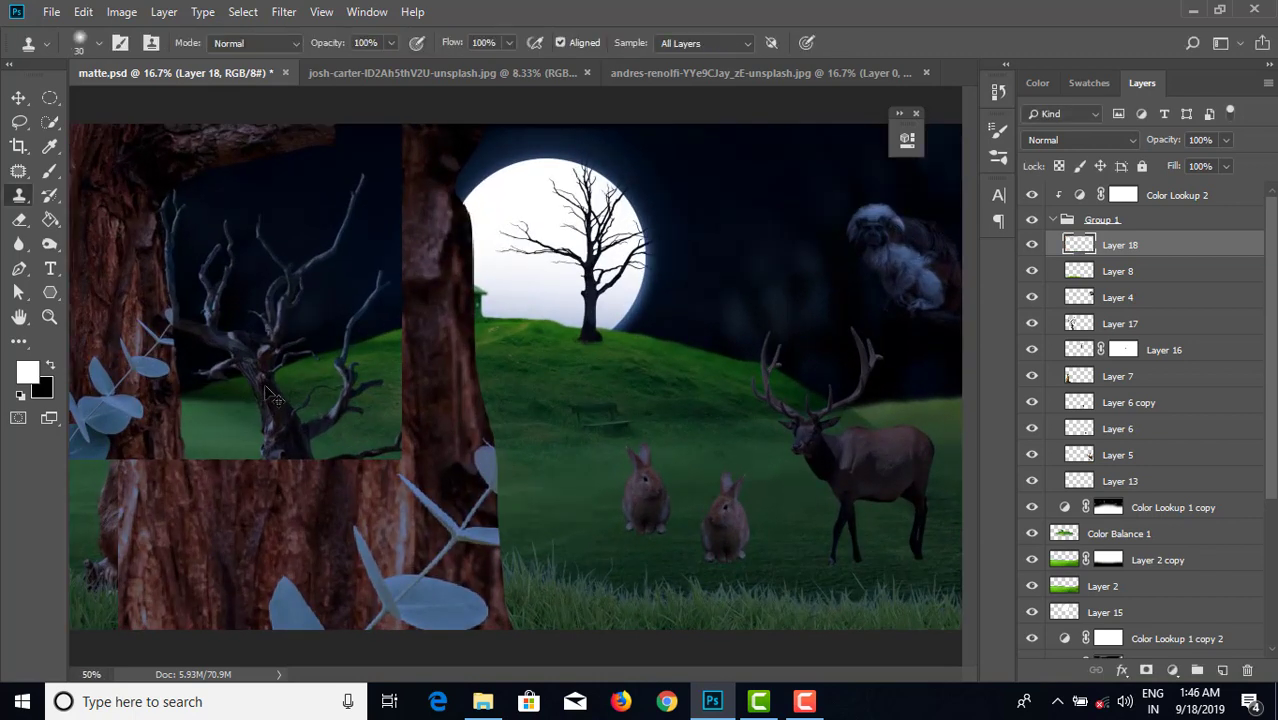
- Zoom in on the trunk's leaf sprig and trace one leaf with the Pen tool
drag(270, 395, 421, 335)
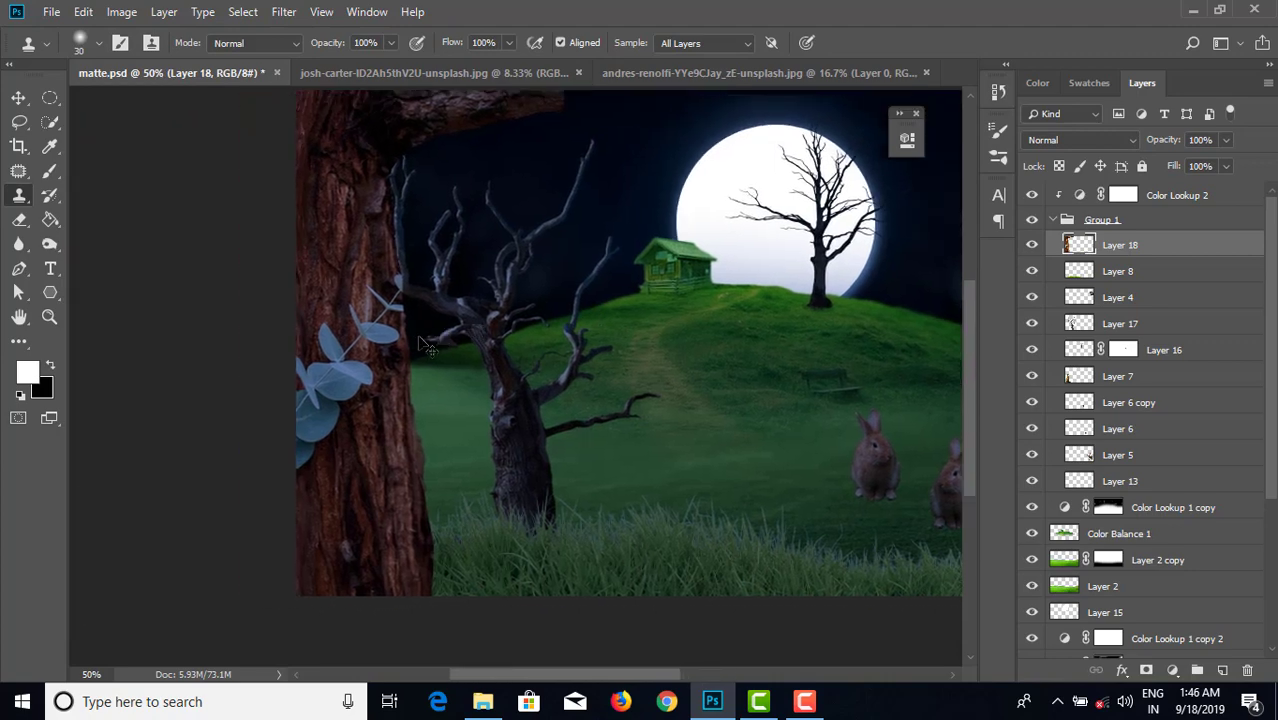
key(ctrl+plus)
key(ctrl+plus)
key(ctrl+plus)
drag(163, 289, 667, 418)
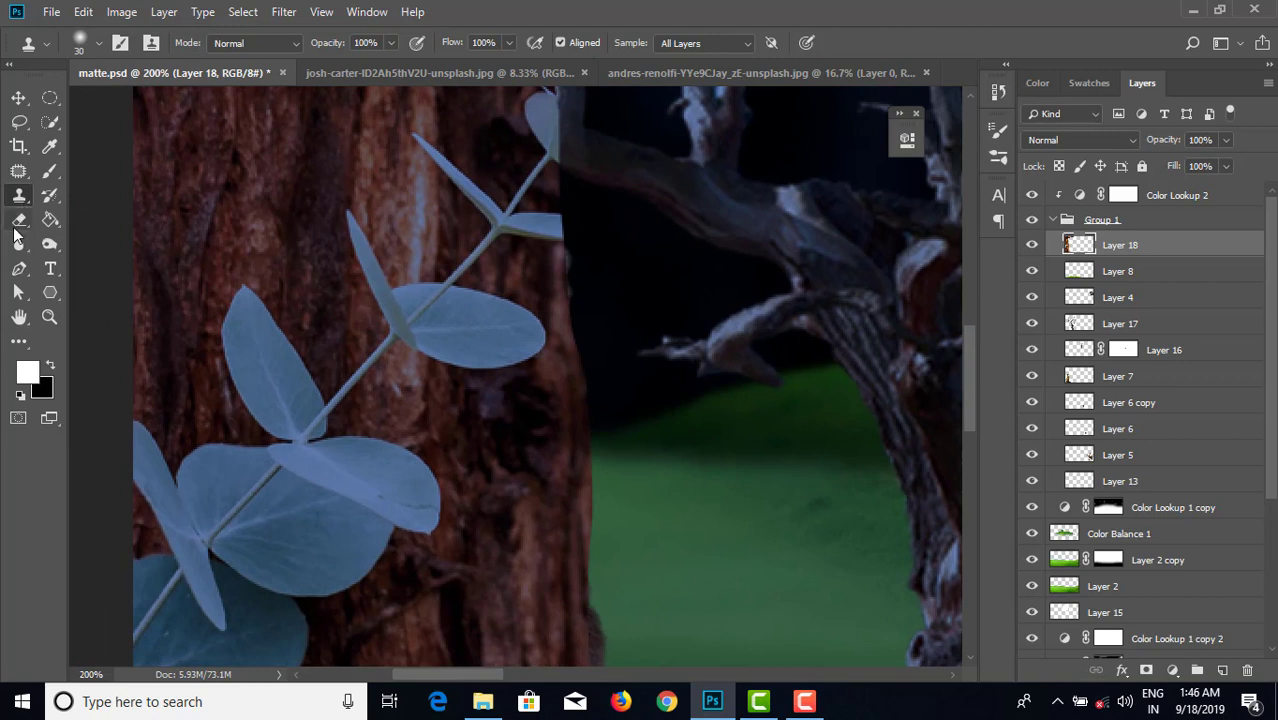
click(19, 268)
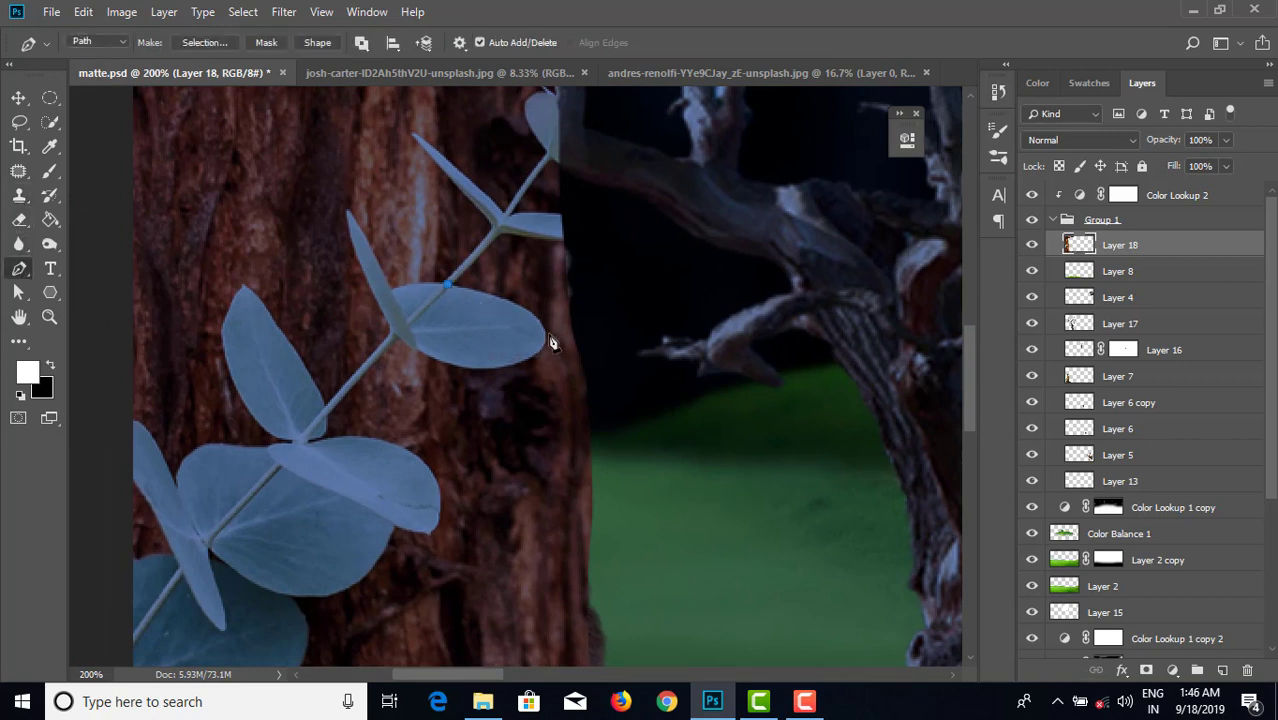
drag(545, 337, 545, 379)
mouse_move(418, 349)
mouse_down()
mouse_move(320, 301)
mouse_move(304, 306)
mouse_up()
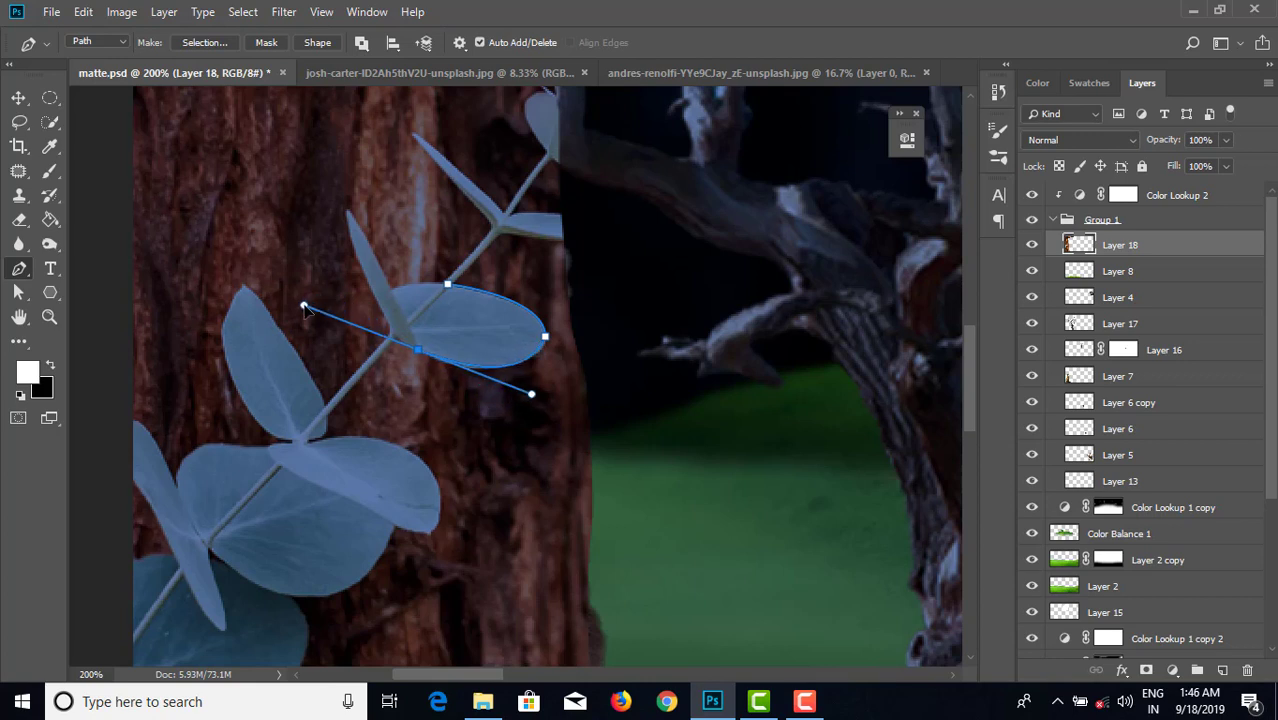
alt+click(418, 349)
- Turn the leaf path into a 0-feather selection and copy it to Layer 19
right_click(519, 264)
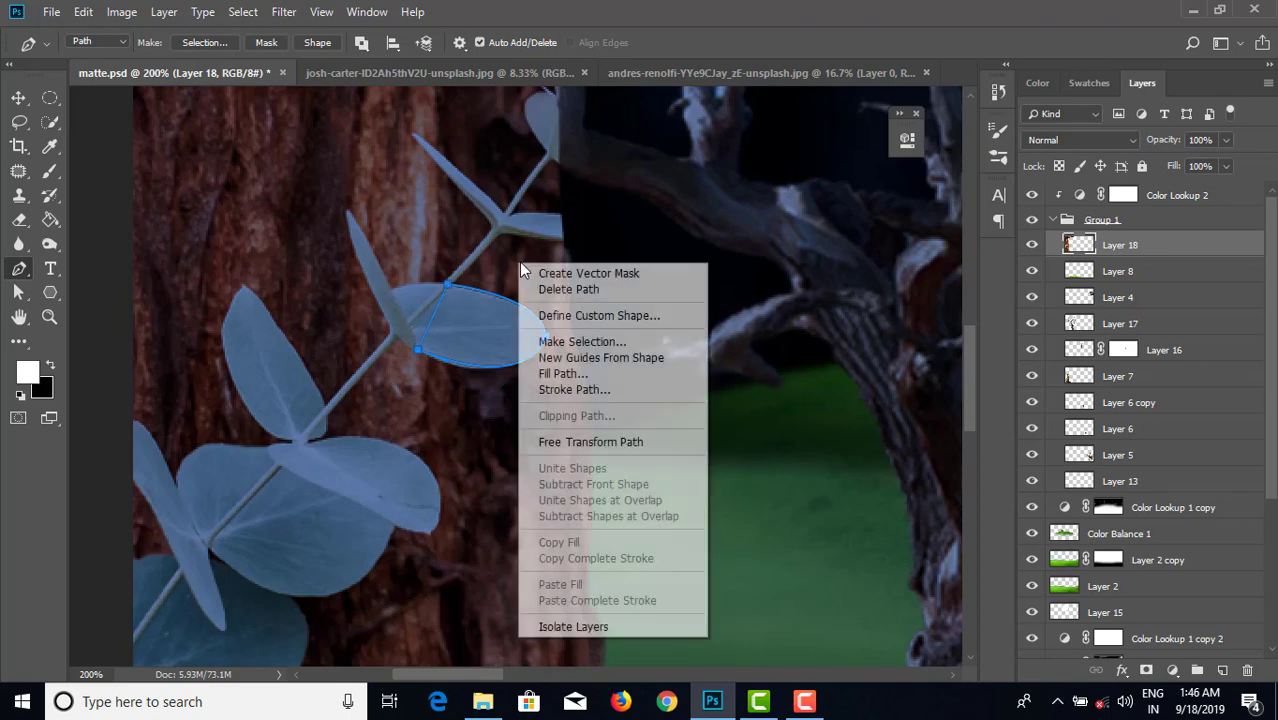
click(560, 342)
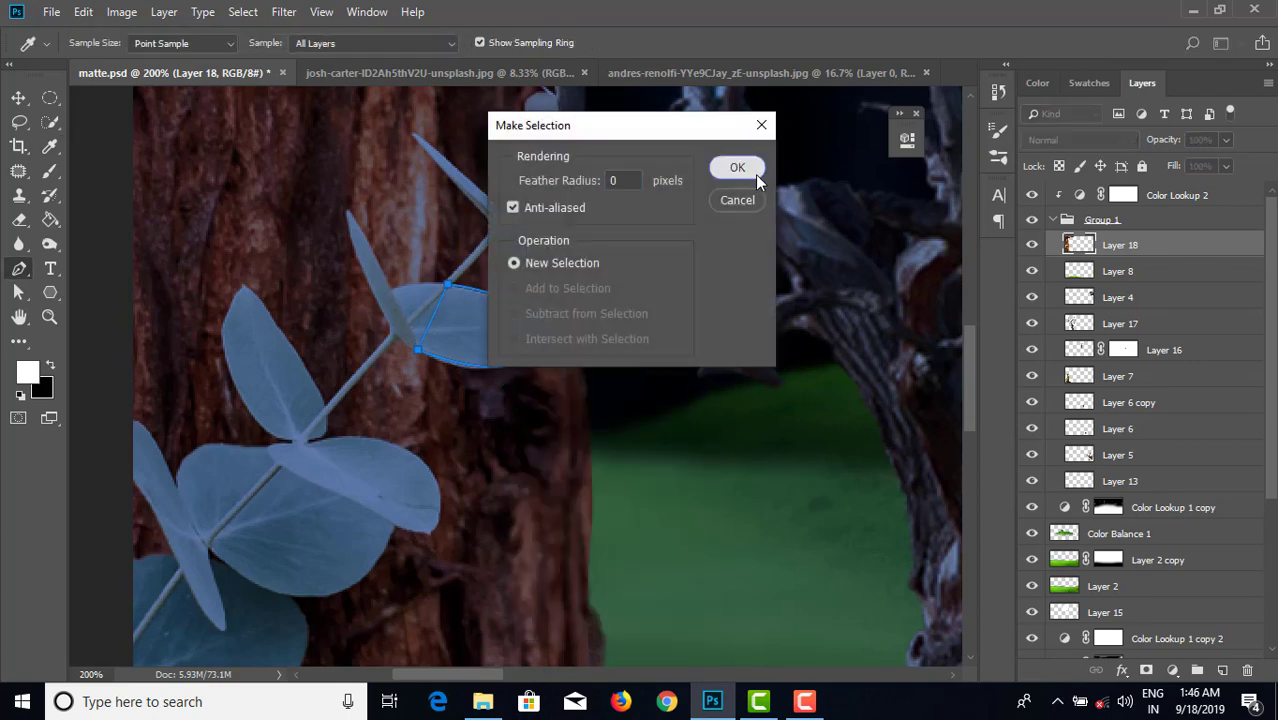
click(755, 172)
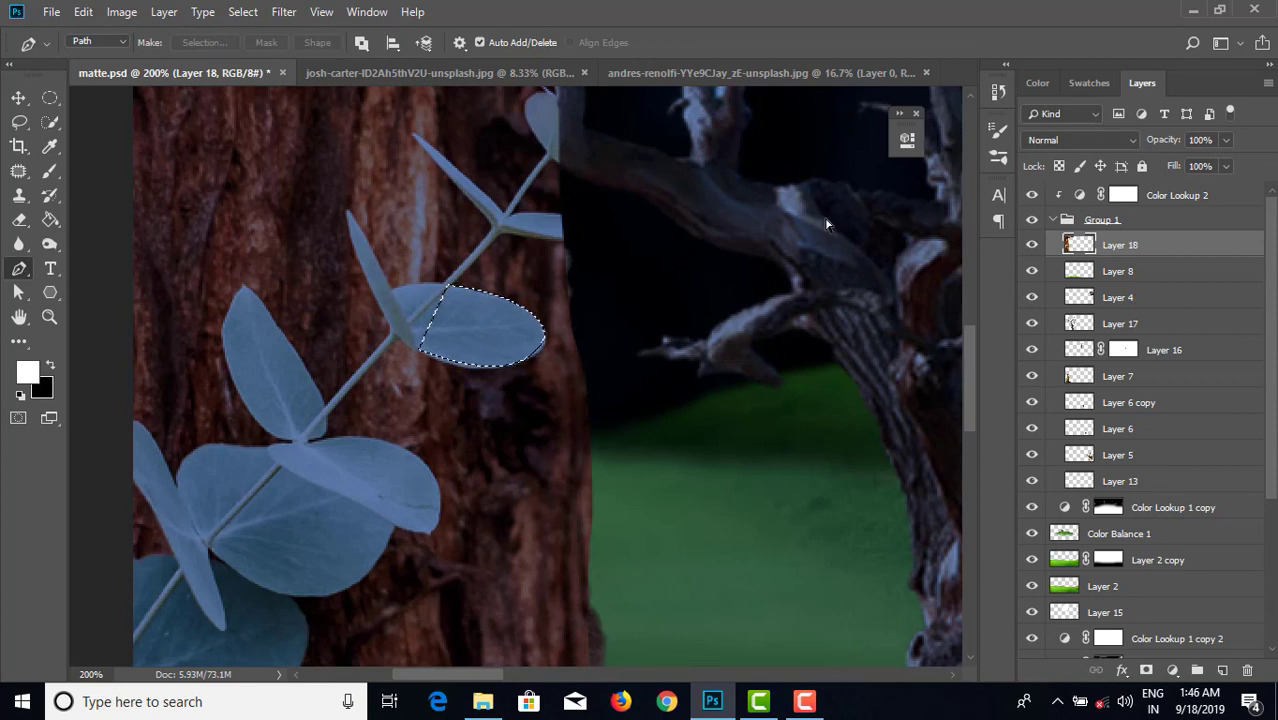
key(ctrl+j)
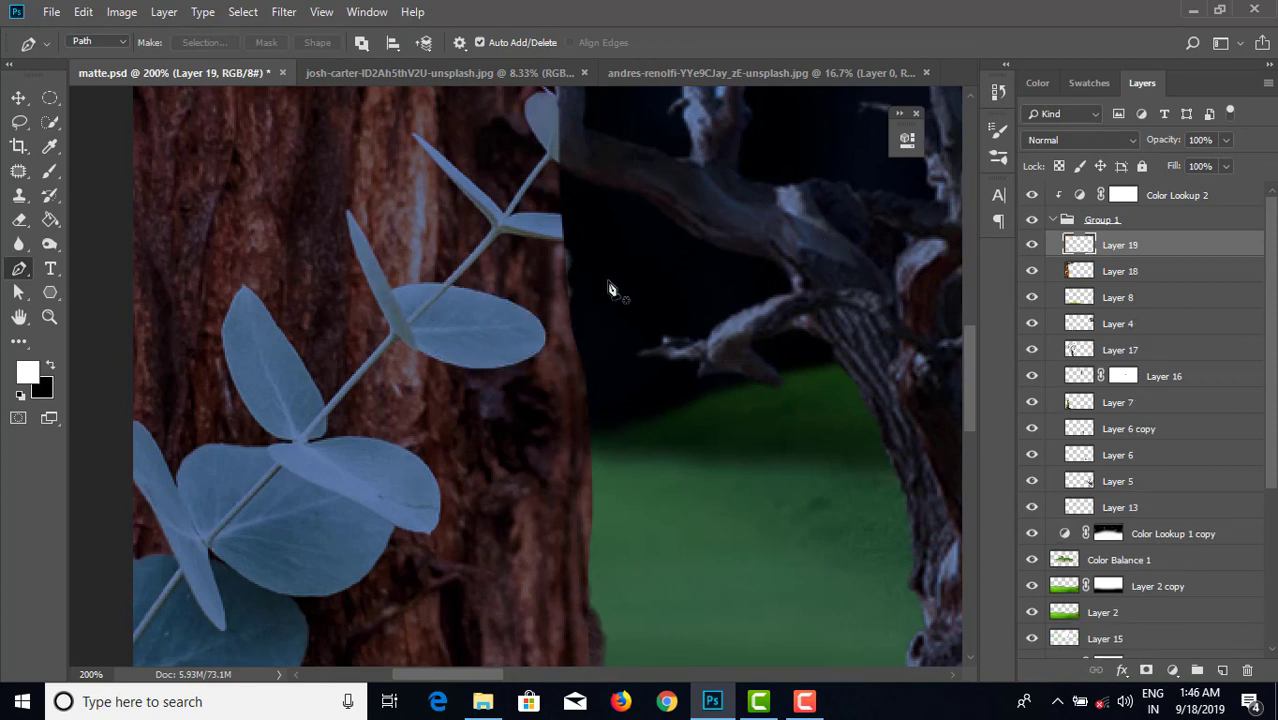
- Move the copied leaf up to the sprig tip and skew its top edge left
key(v)
mouse_move(506, 320)
mouse_down()
mouse_move(605, 148)
mouse_move(592, 366)
mouse_up()
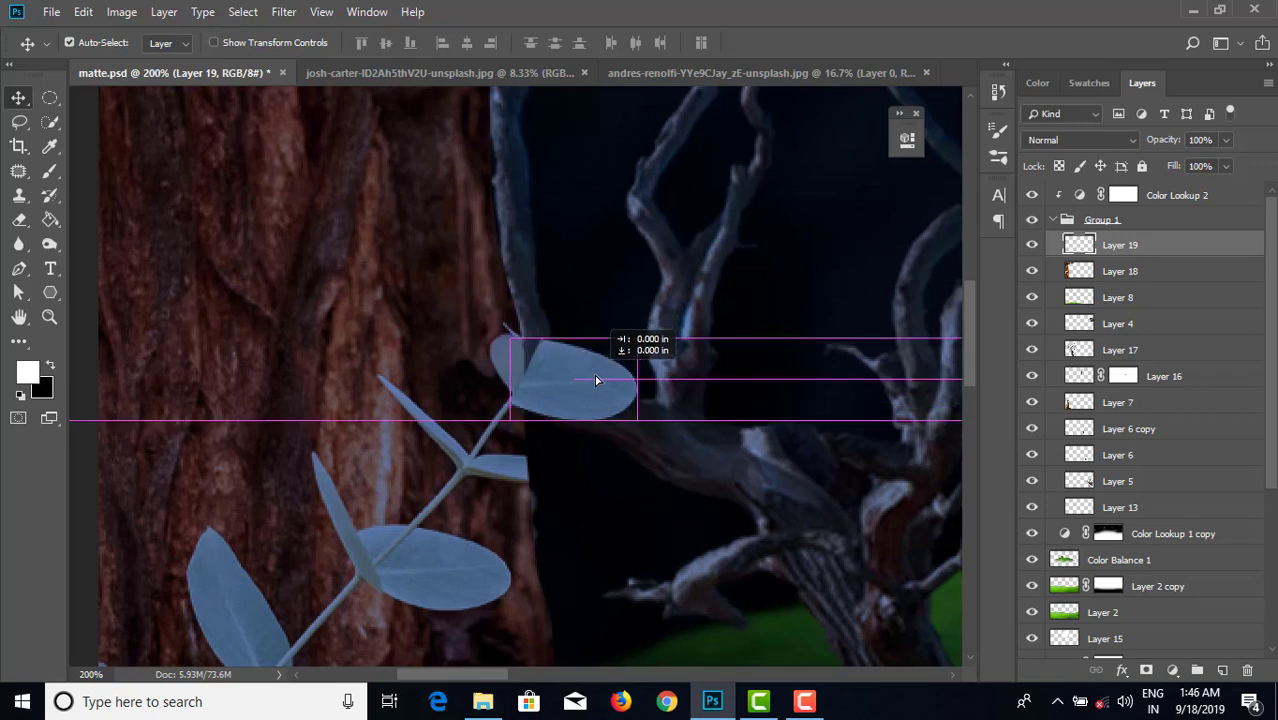
drag(592, 366, 619, 381)
key(ctrl+t)
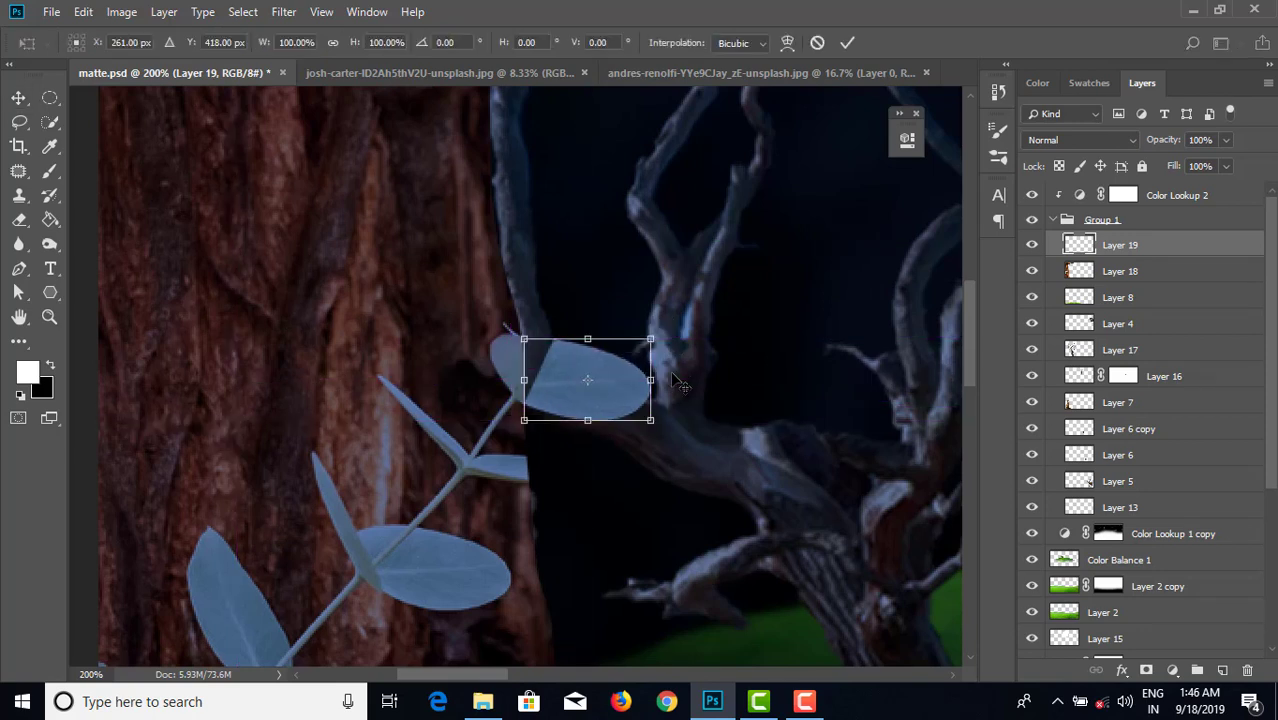
right_click(603, 370)
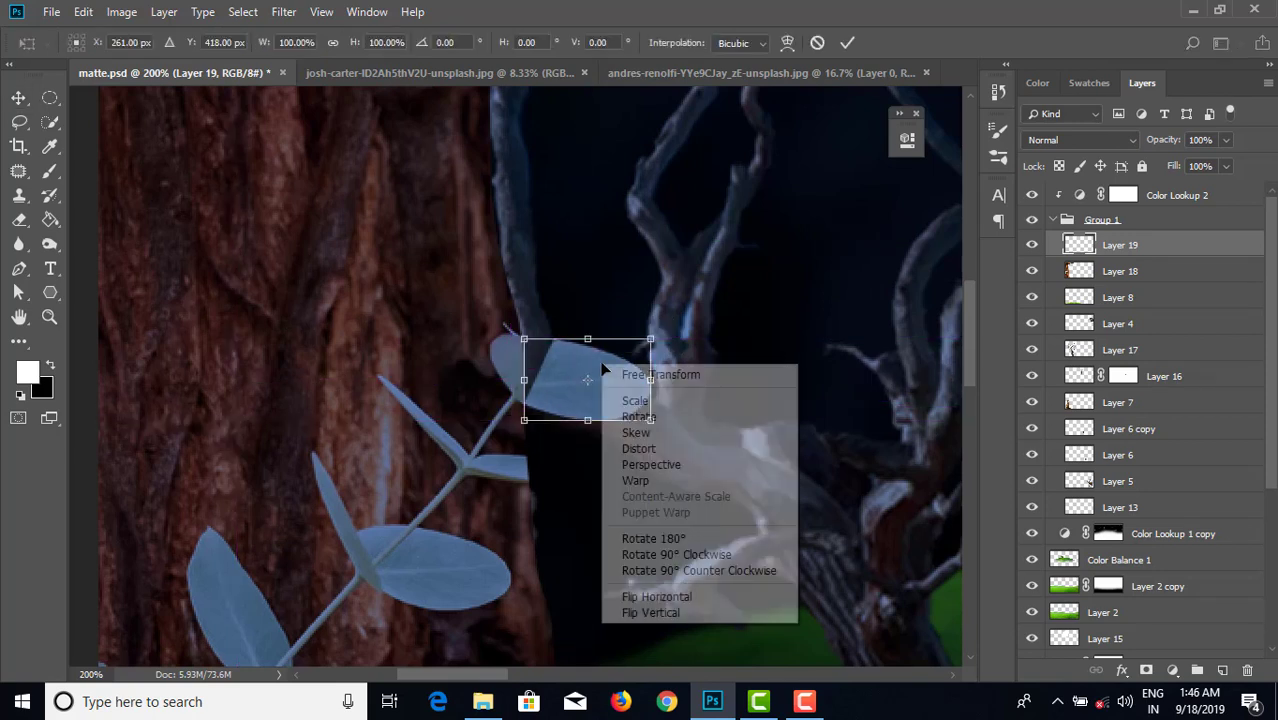
click(634, 436)
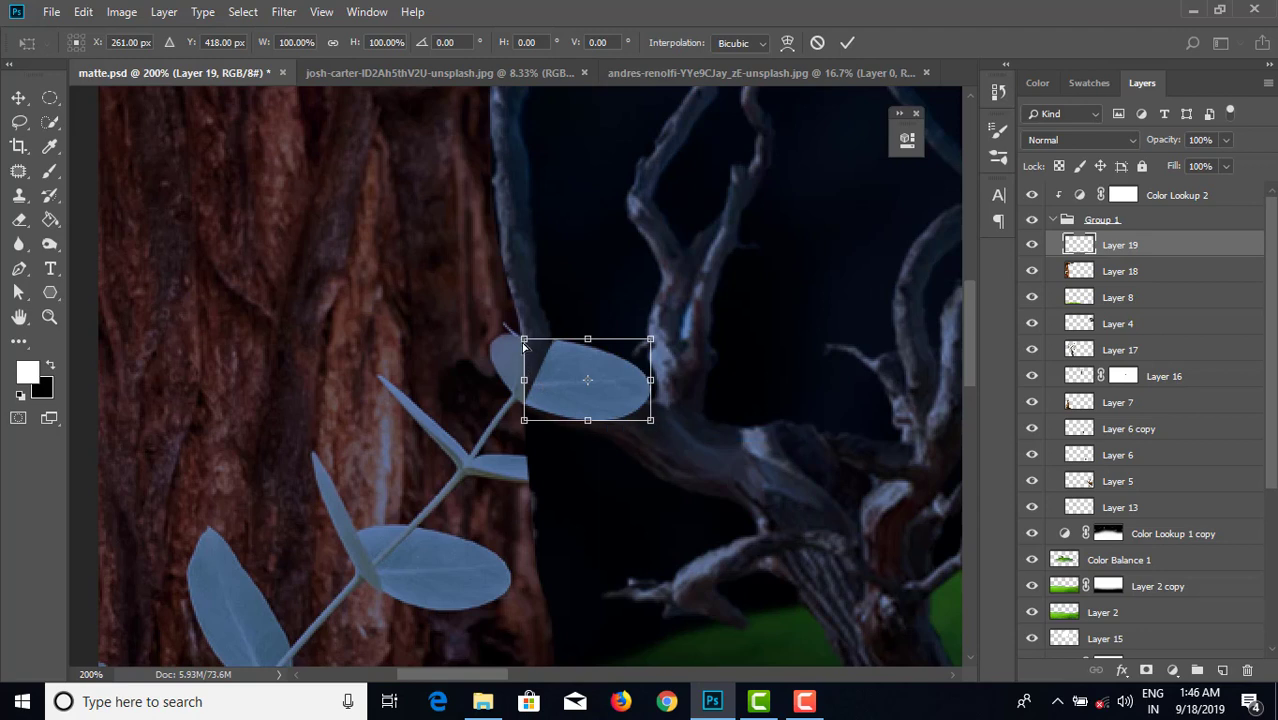
drag(524, 341, 483, 340)
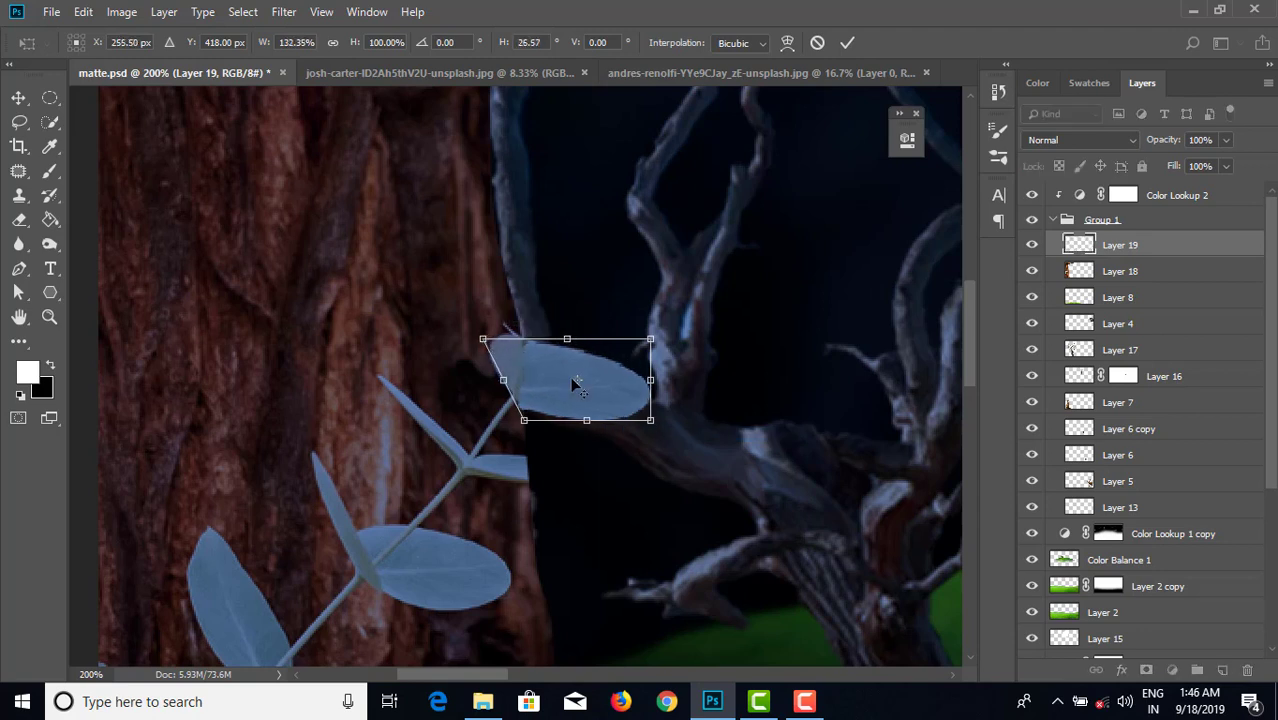
- Nudge the skewed leaf up and left into place at the tip and commit it
drag(575, 385, 550, 355)
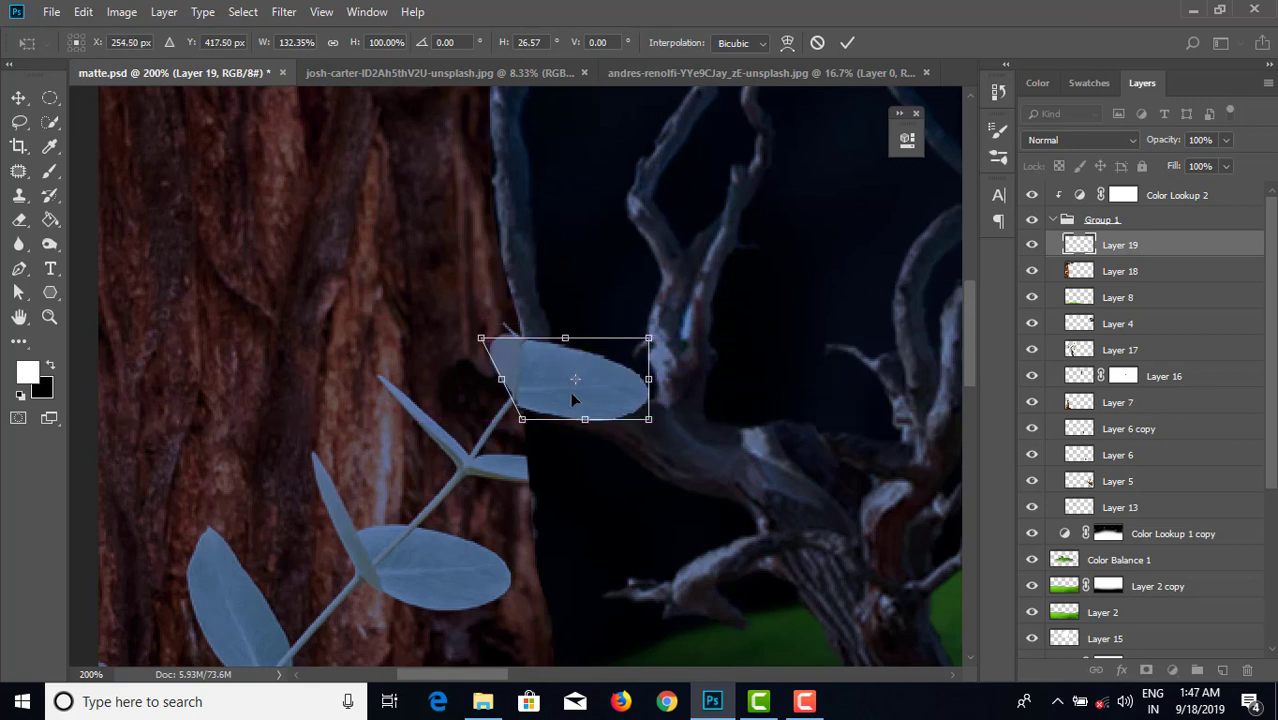
key(Up)
key(Up)
key(Left)
key(Left)
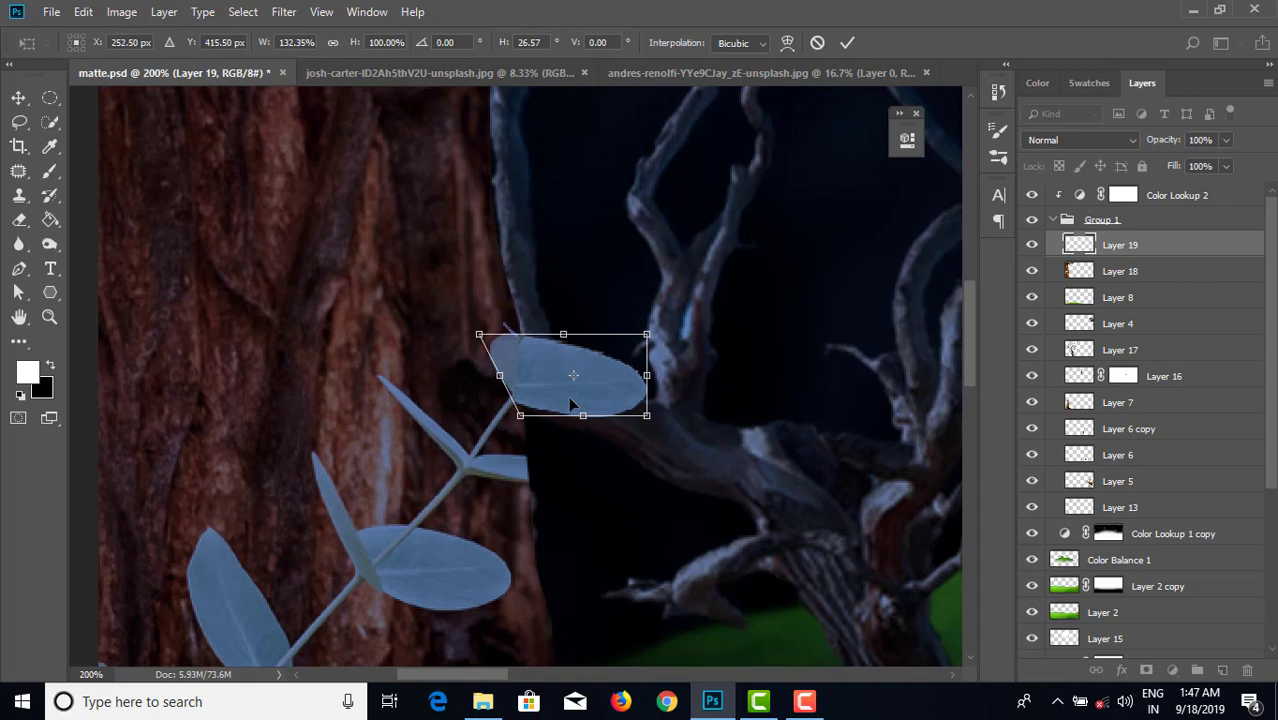
key(Left)
key(Up)
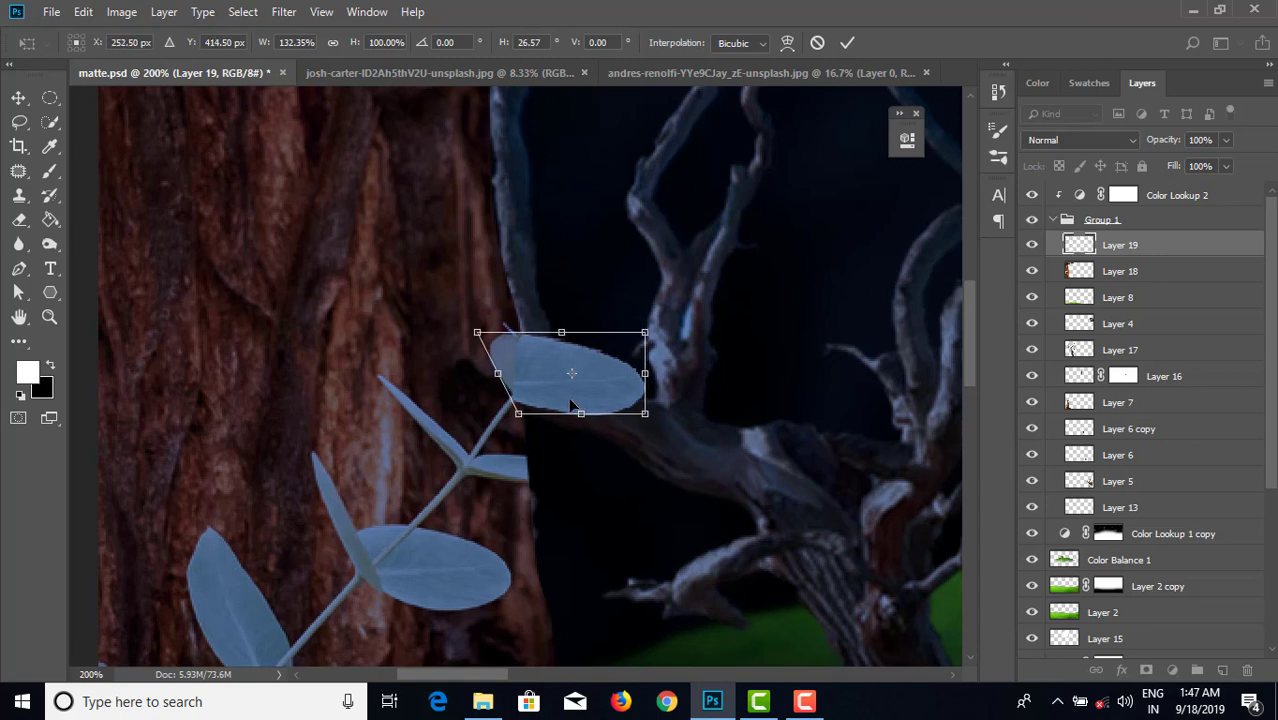
key(Return)
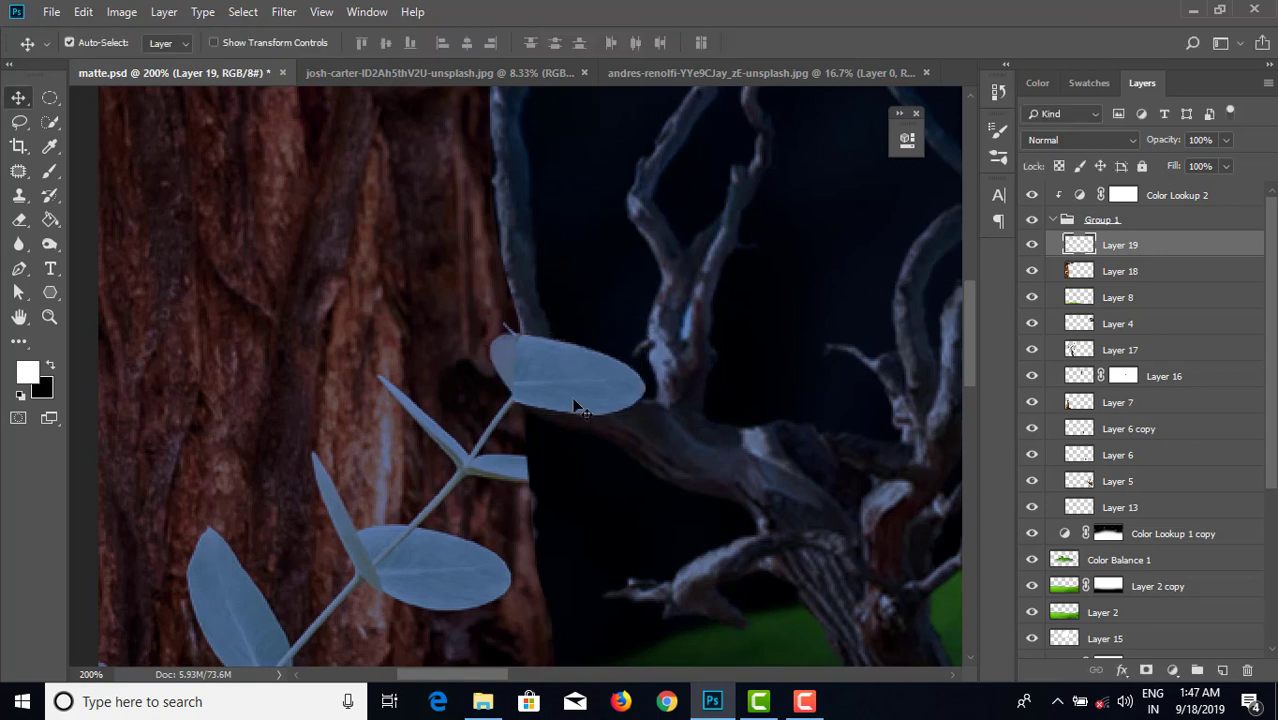
scroll(575, 405, down, 1)
scroll(575, 405, down, 1)
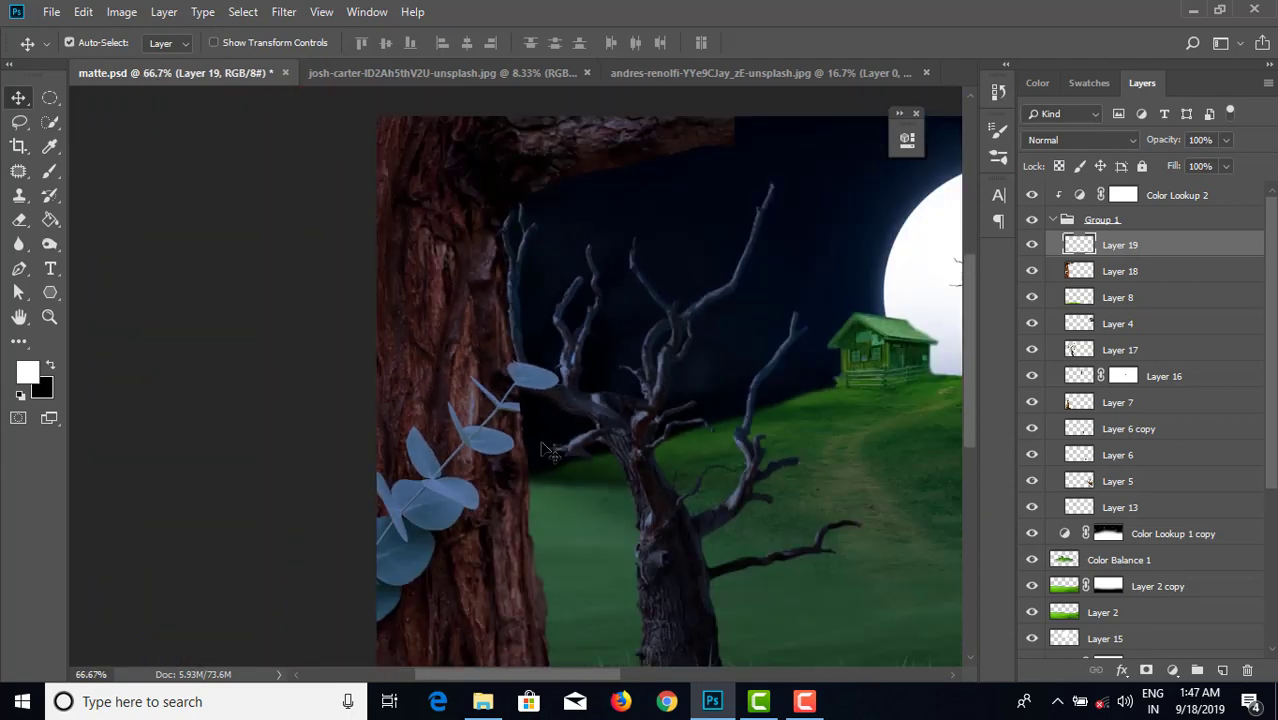
drag(531, 450, 541, 432)
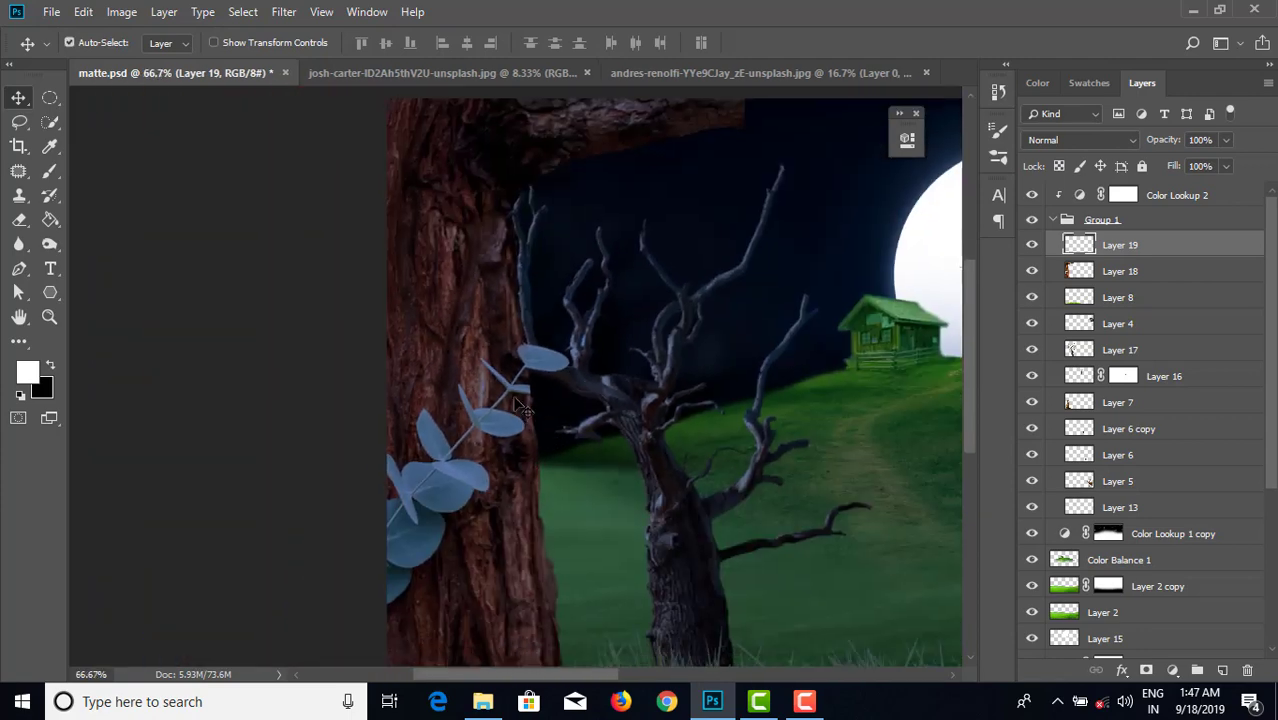
scroll(517, 402, up, 1)
scroll(500, 415, up, 1)
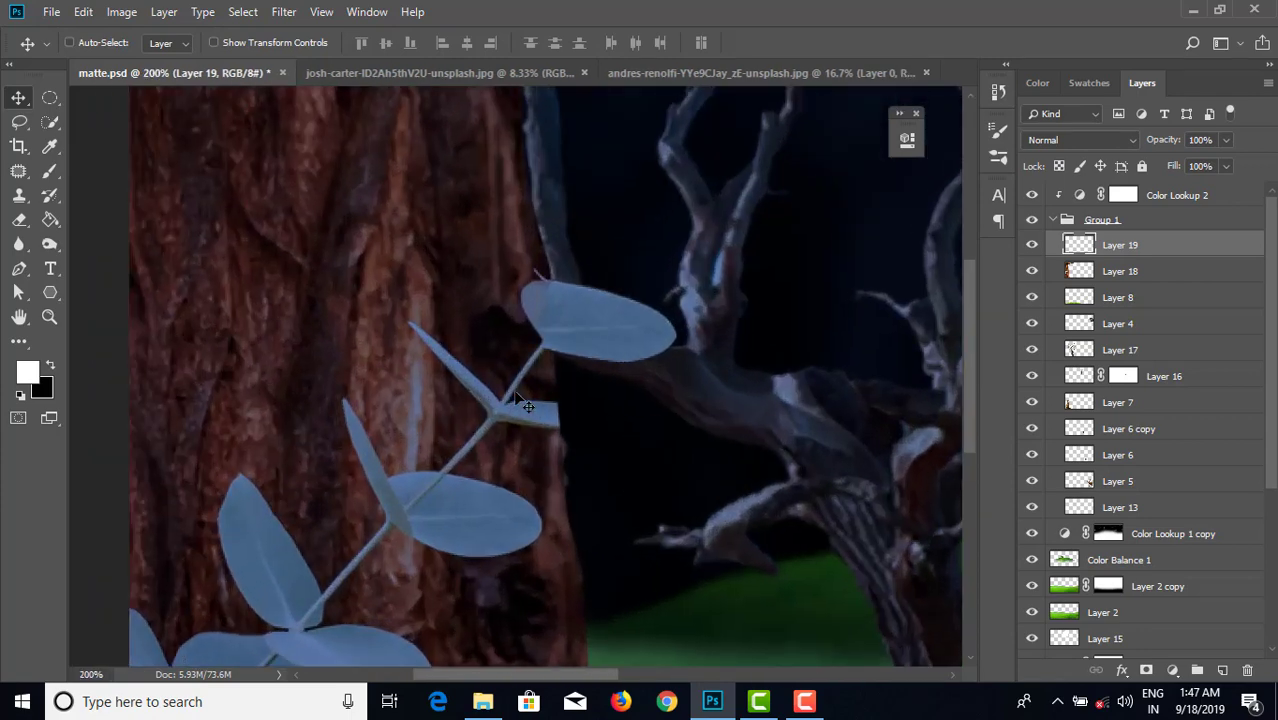
scroll(477, 430, up, 1)
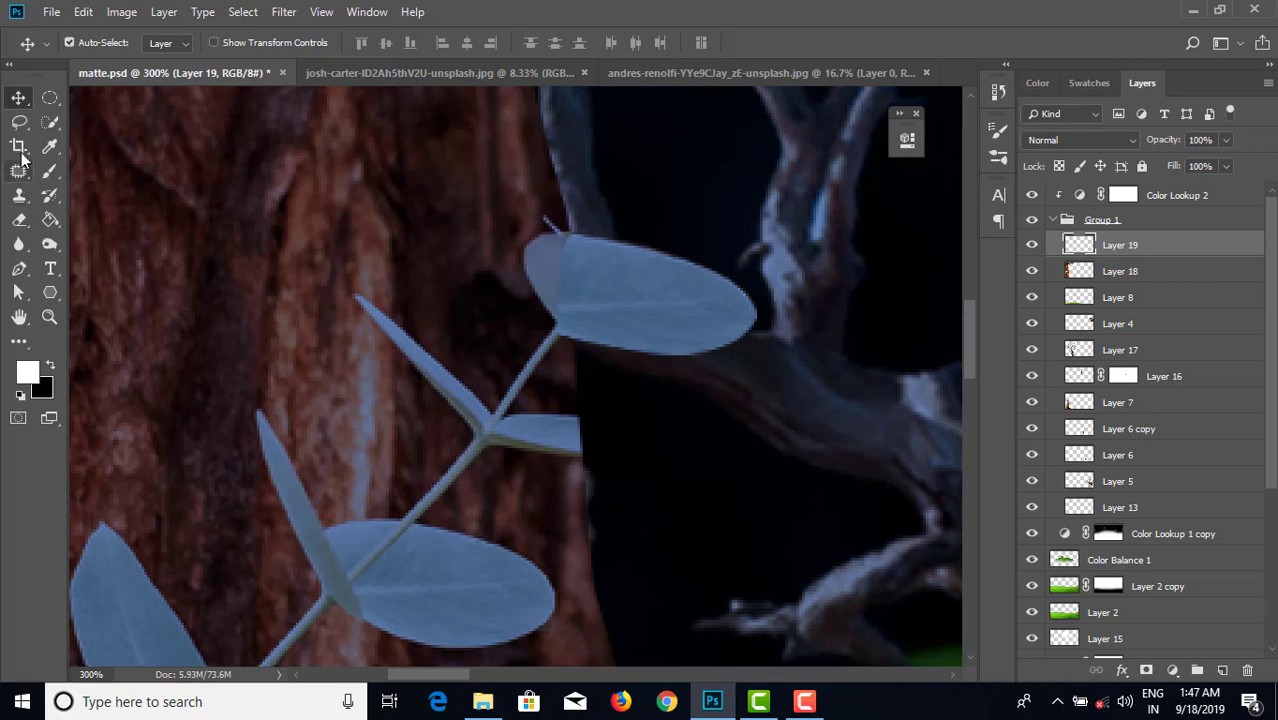
- Trace the narrow lower-left leaf on the stem with the Pen tool
click(20, 269)
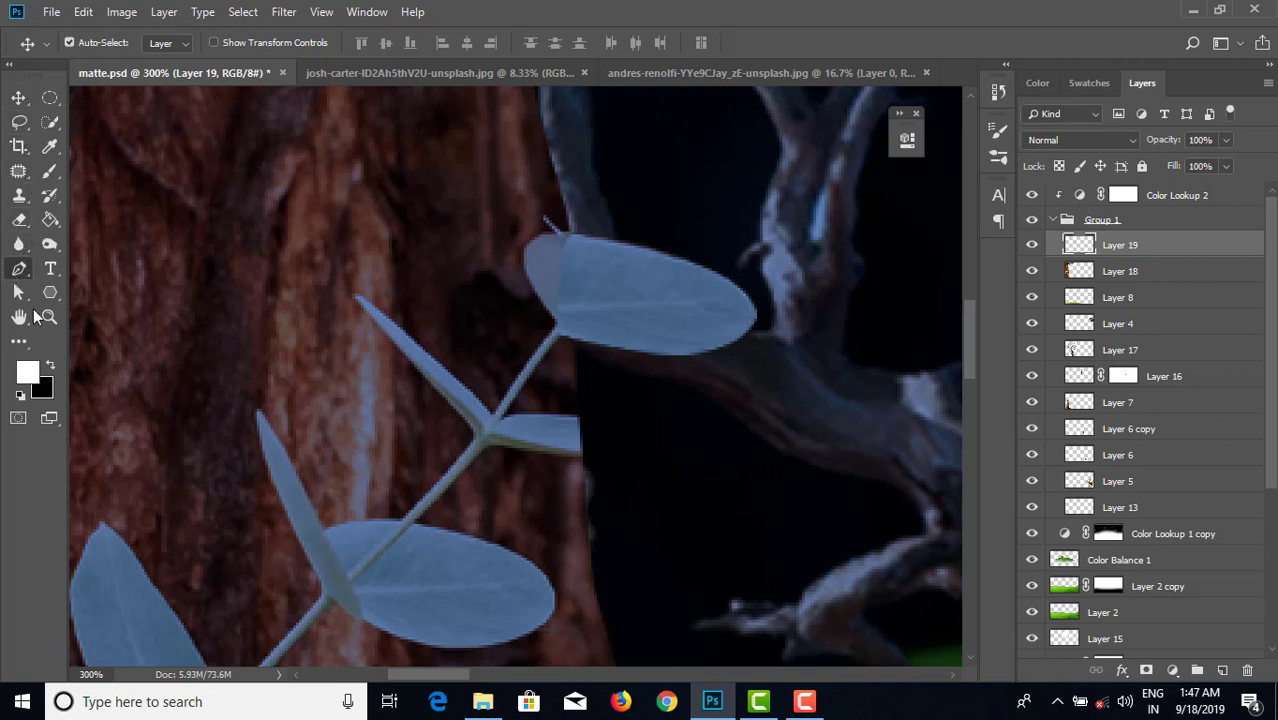
click(324, 534)
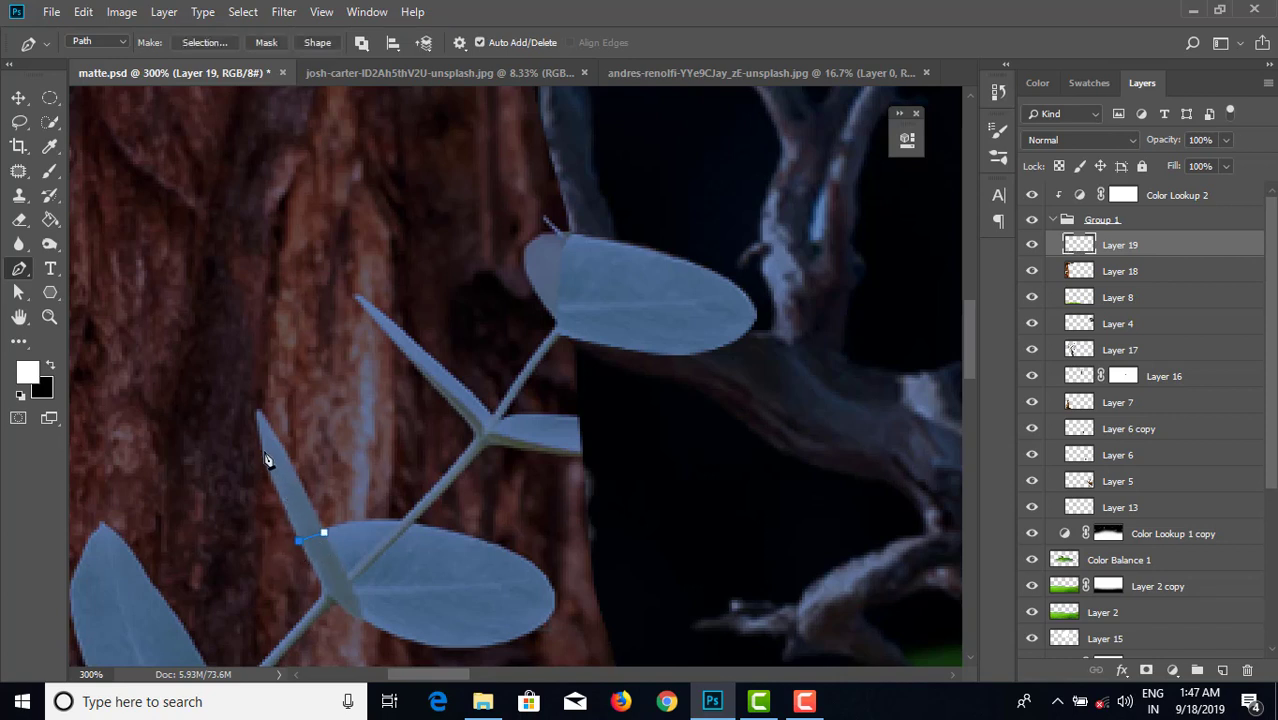
drag(262, 448, 256, 424)
drag(273, 428, 302, 472)
- Convert the path to a 0-feather selection and copy it from Layer 18 onto Layer 20
right_click(366, 387)
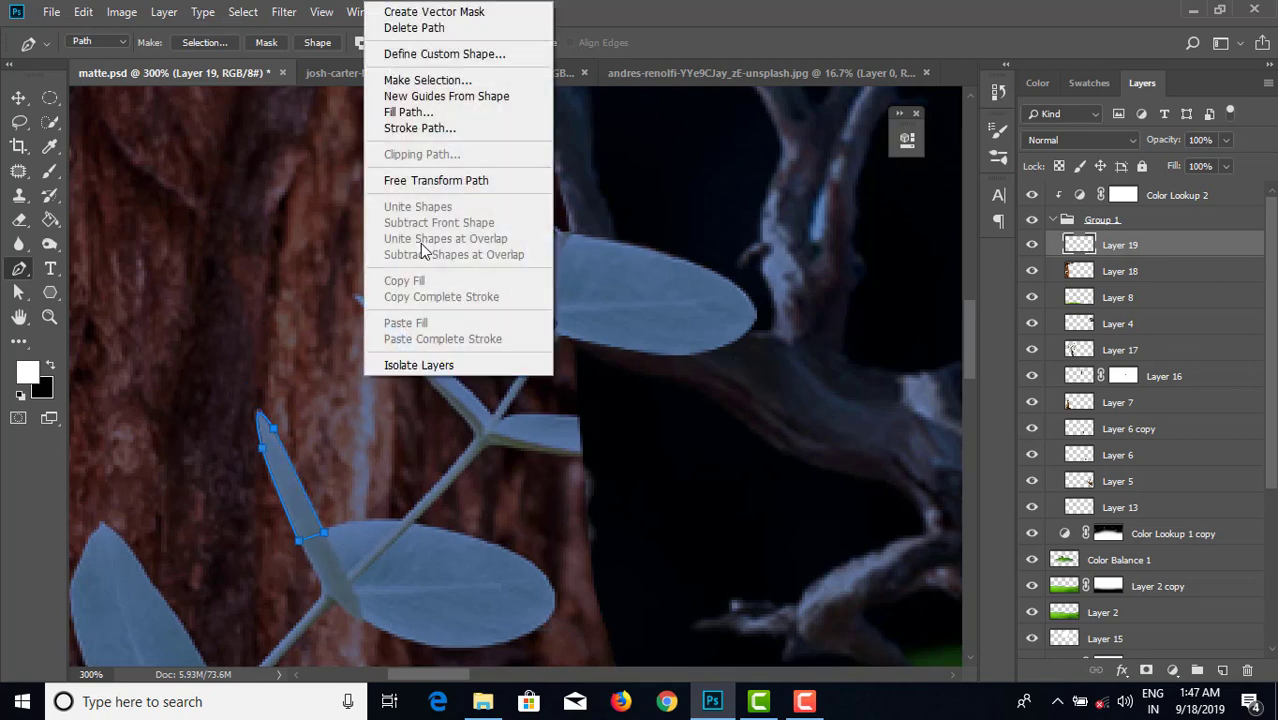
click(442, 97)
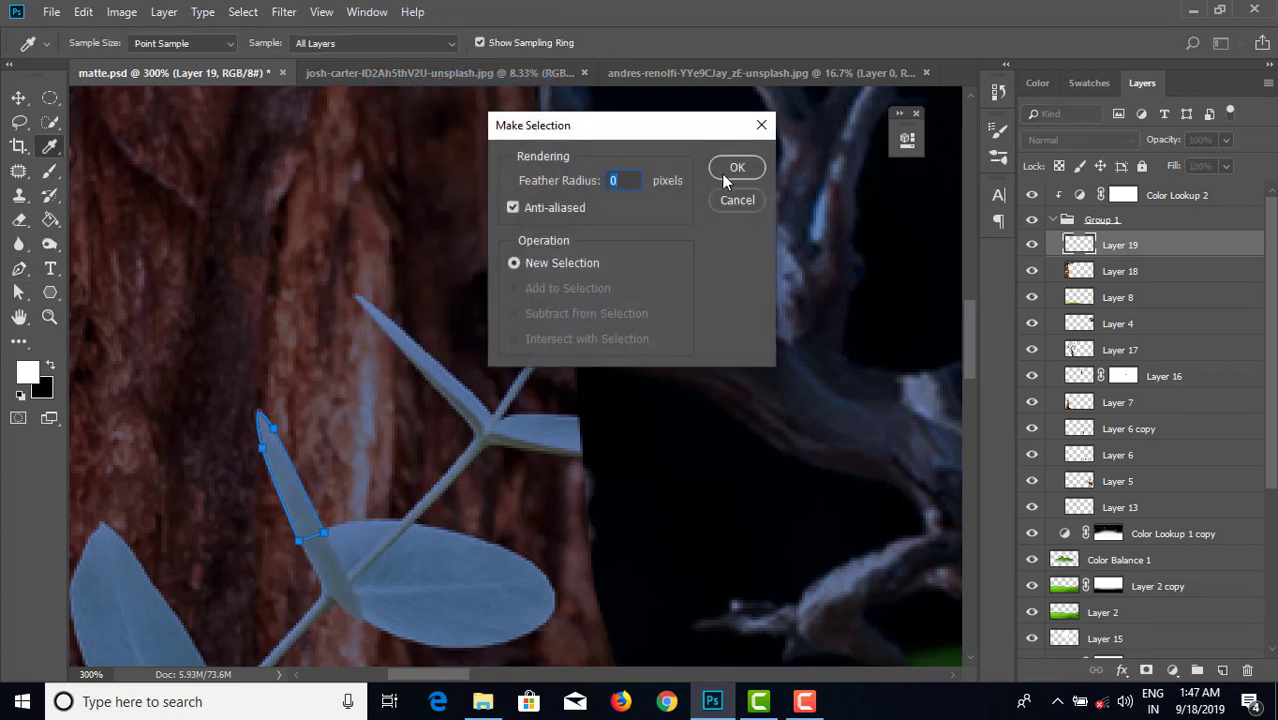
click(735, 168)
key(ctrl+c)
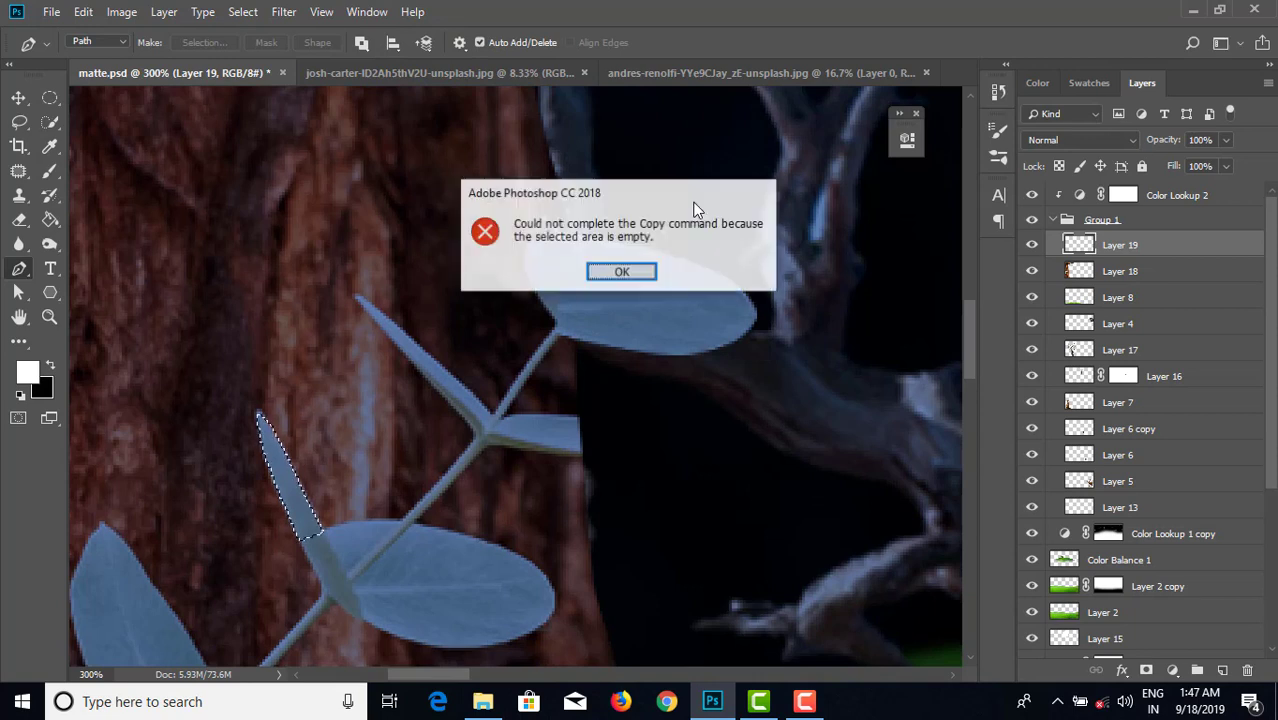
click(621, 271)
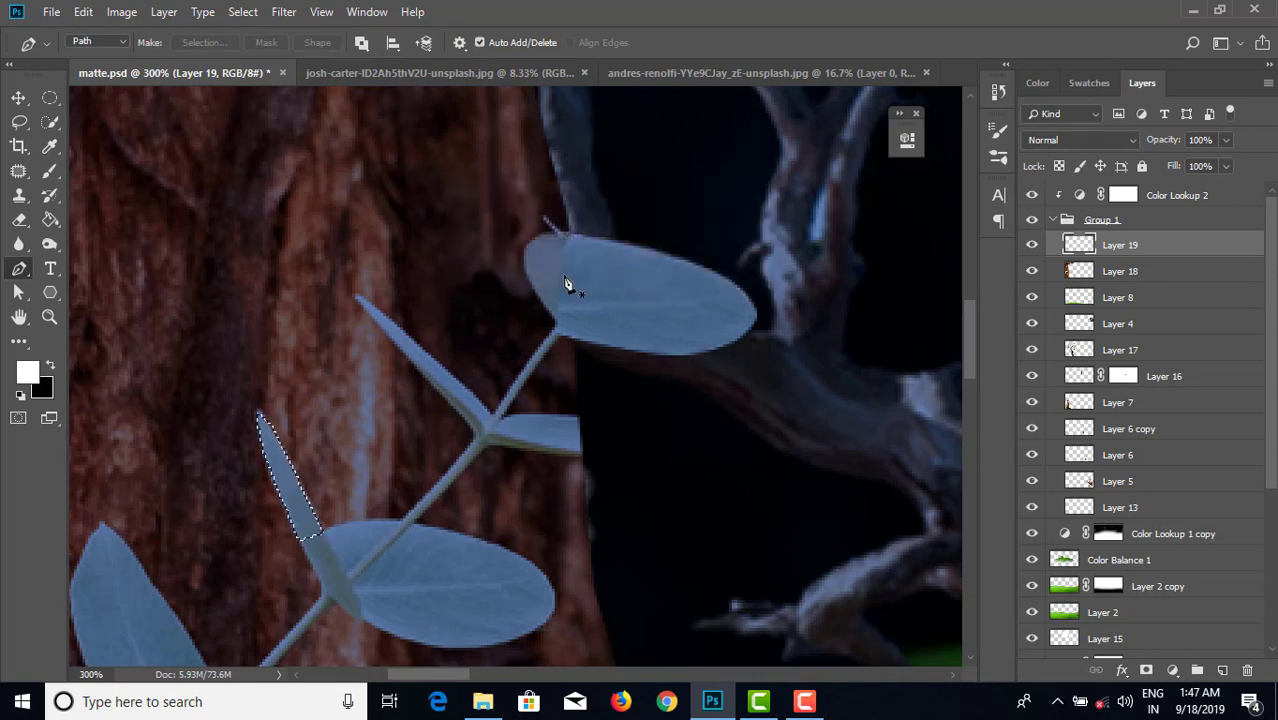
key(ctrl+c)
click(620, 274)
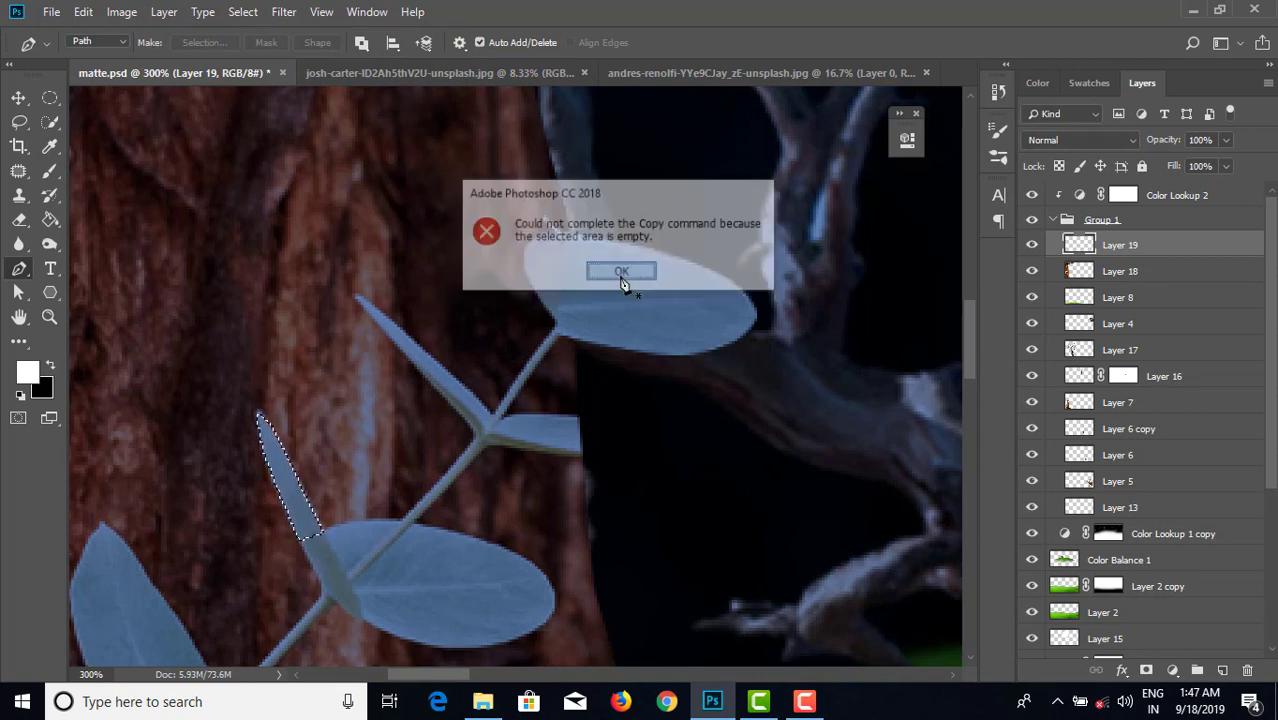
click(1136, 272)
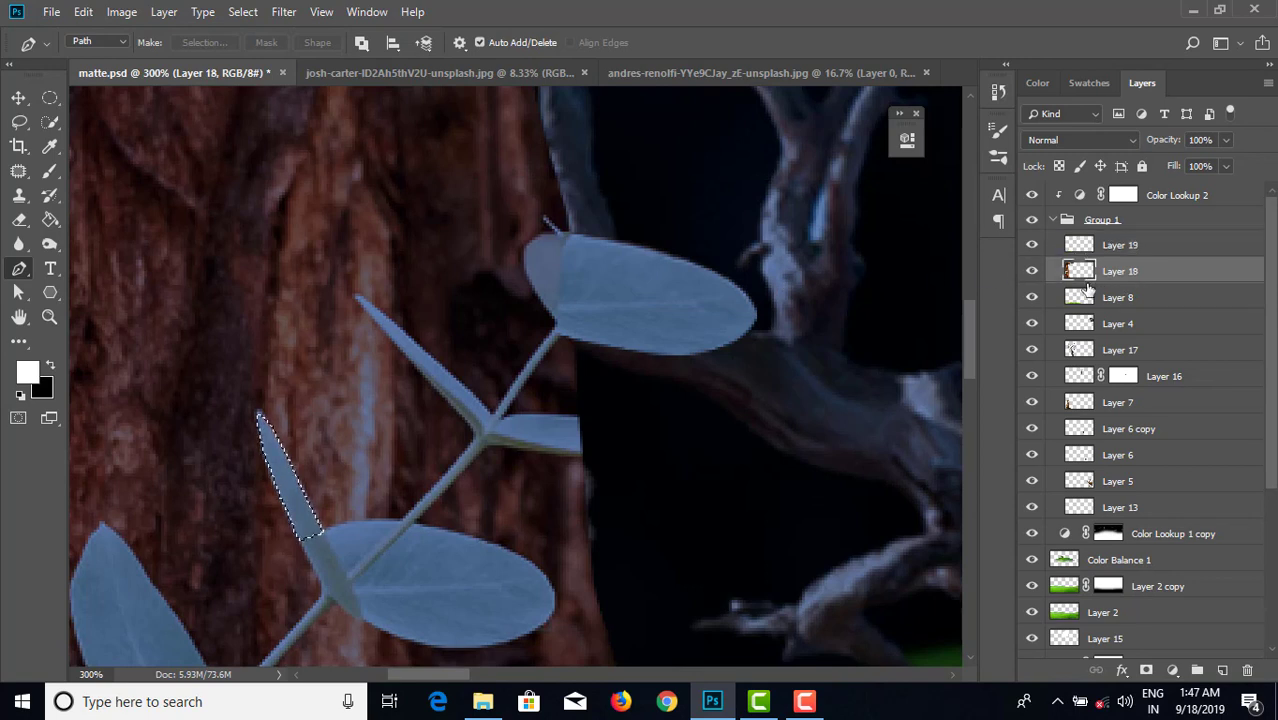
key(ctrl+j)
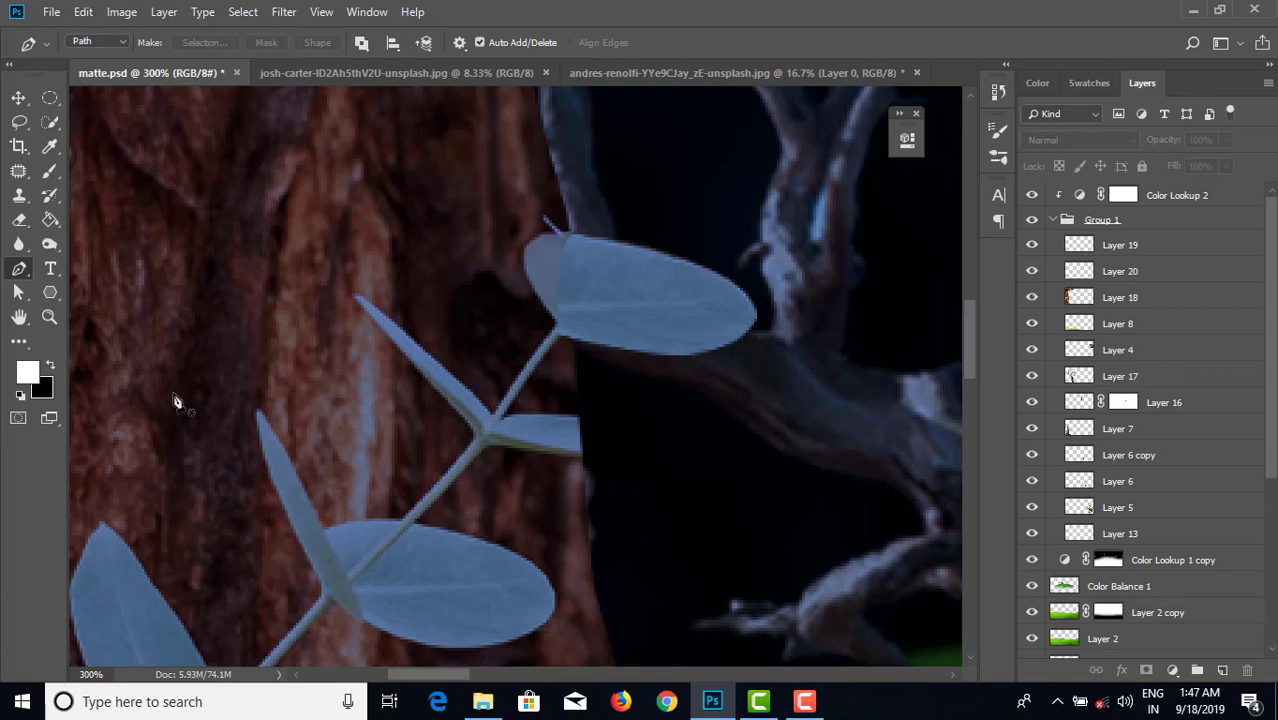
- Move the leaf copy beside the stem's top fork, flip it and rotate about 65°
click(19, 98)
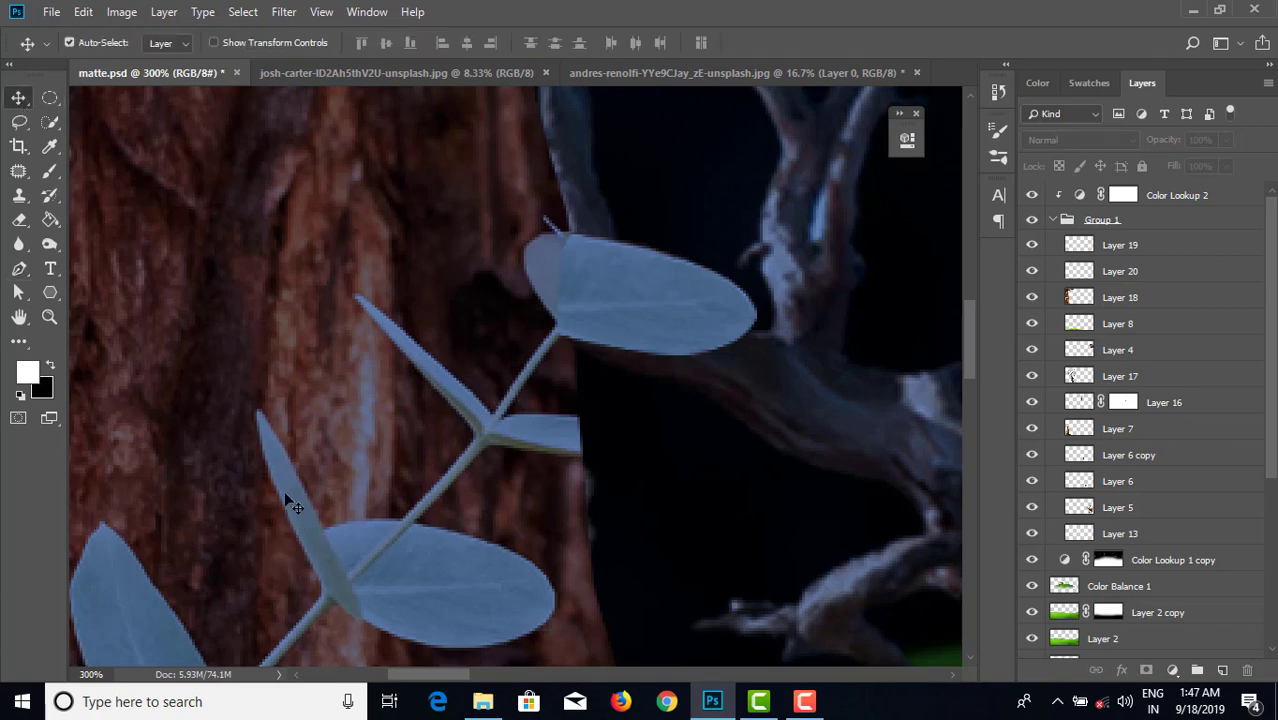
drag(300, 497, 620, 458)
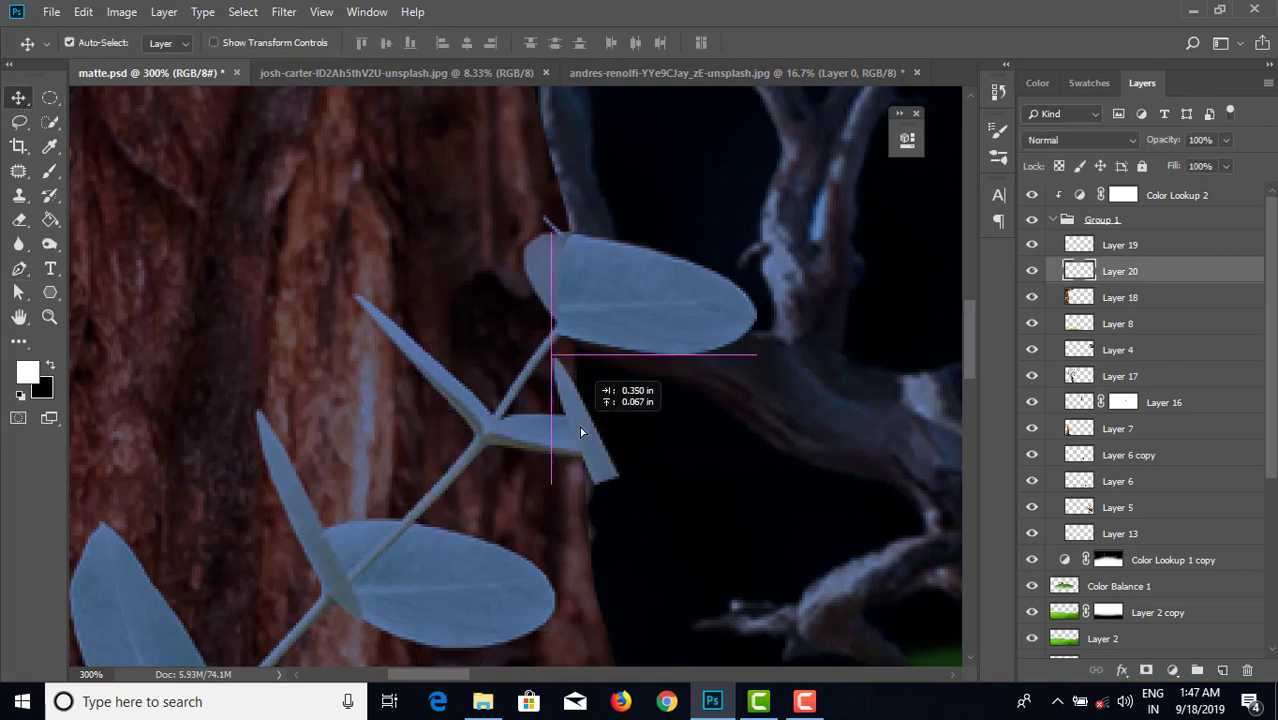
key(ctrl+t)
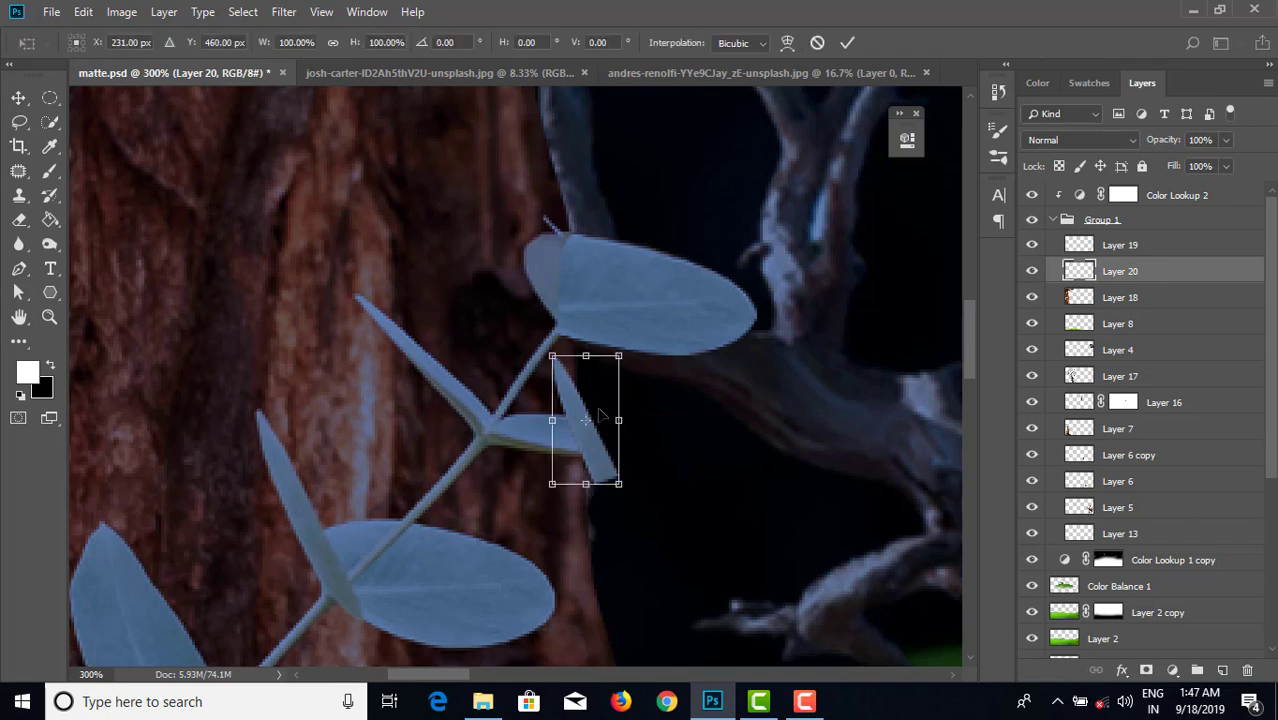
right_click(575, 393)
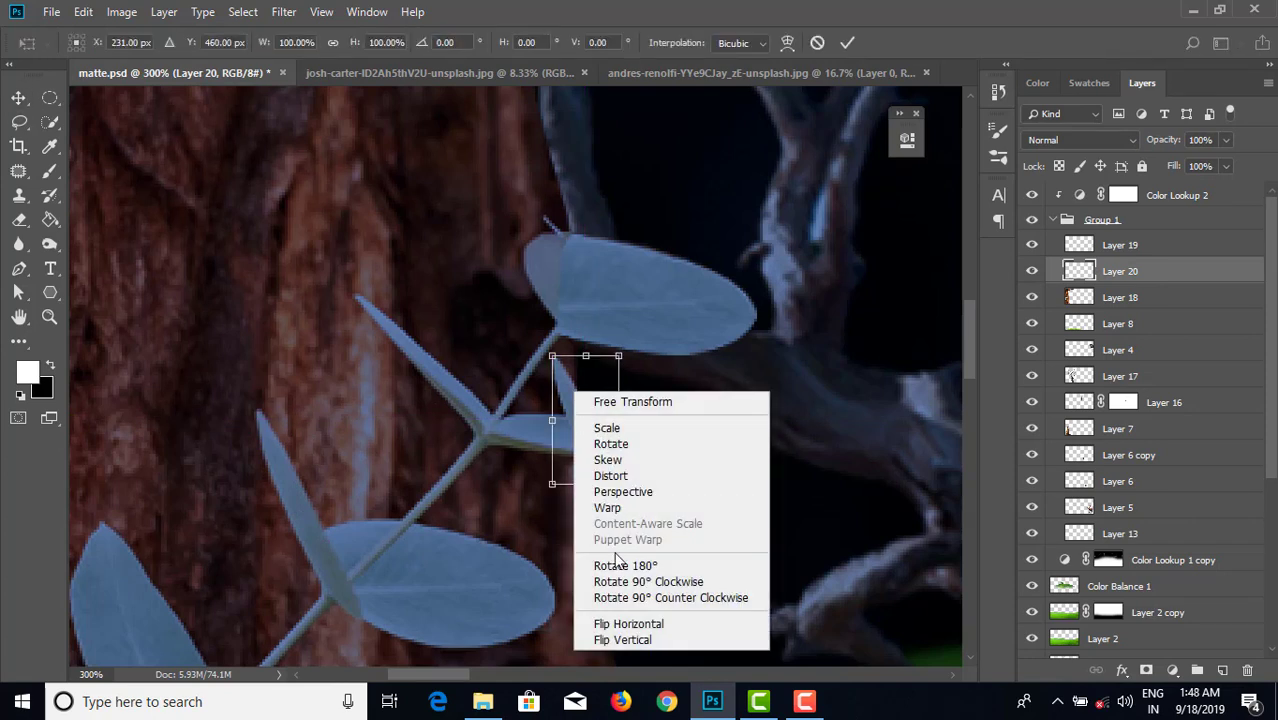
click(613, 639)
drag(637, 363, 591, 478)
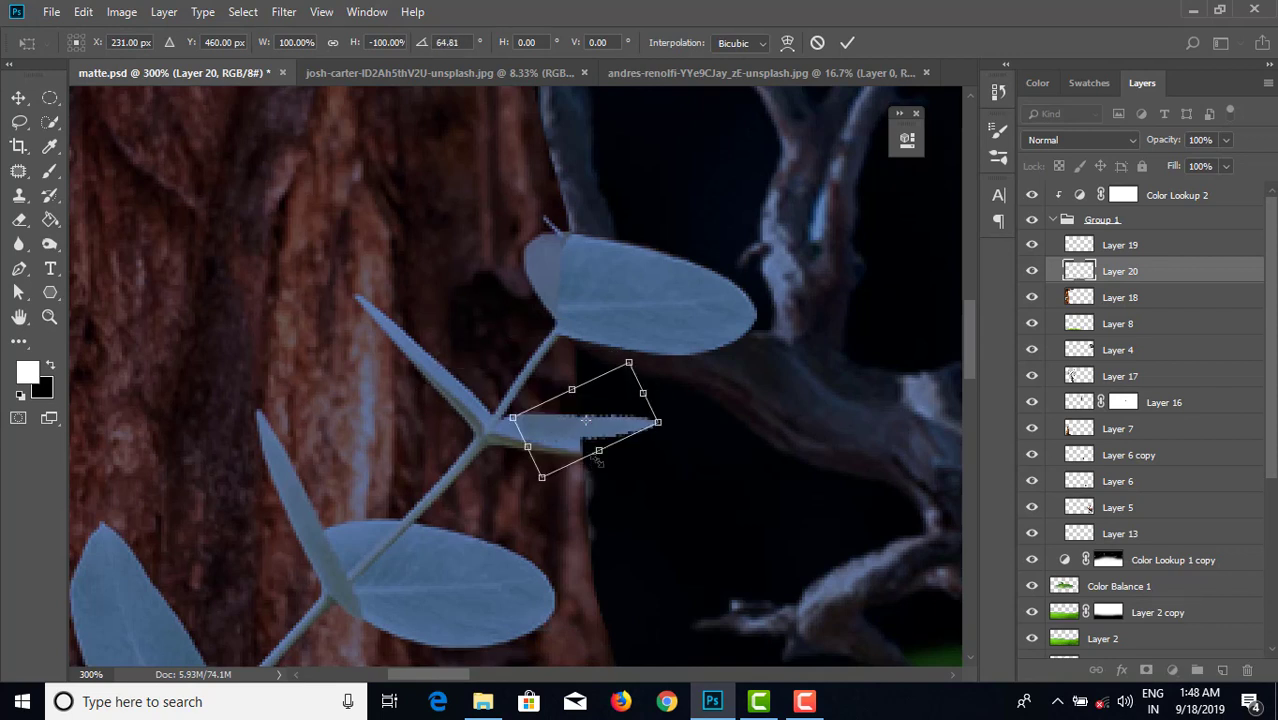
- Stretch the leaf wider, rotate it to about 59°, and settle it on the stem
drag(599, 453, 609, 472)
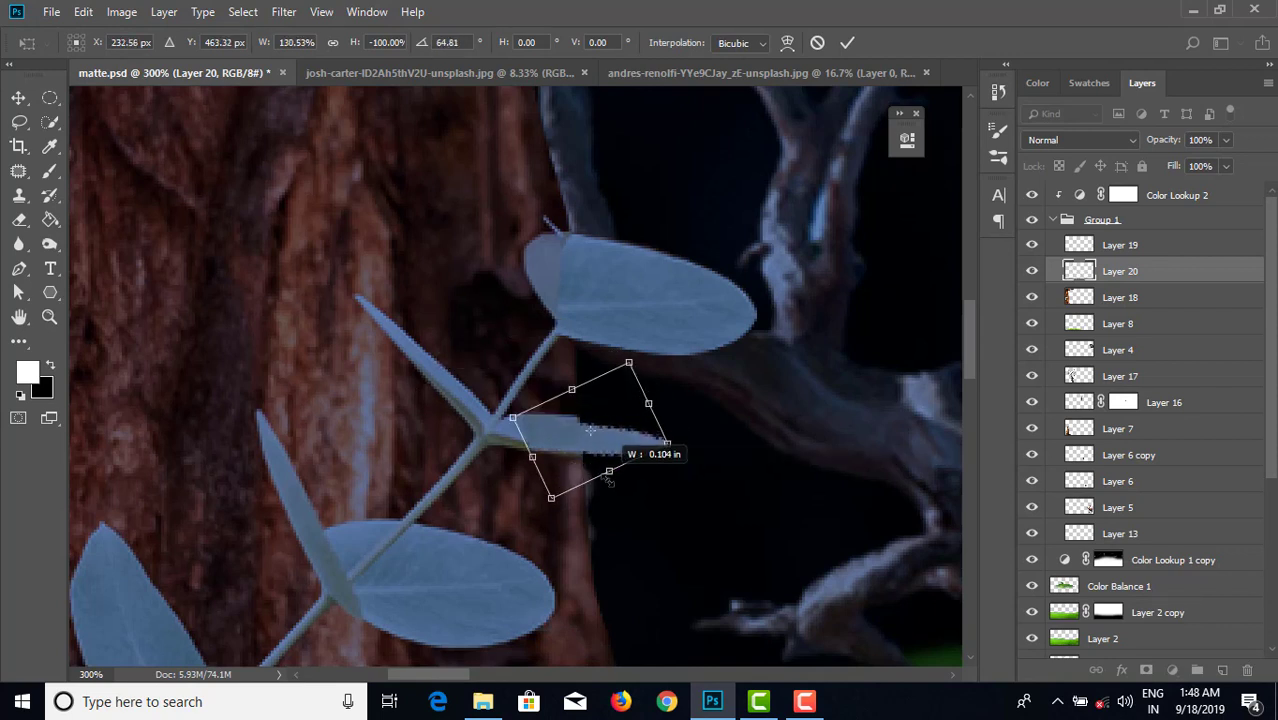
drag(572, 391, 567, 383)
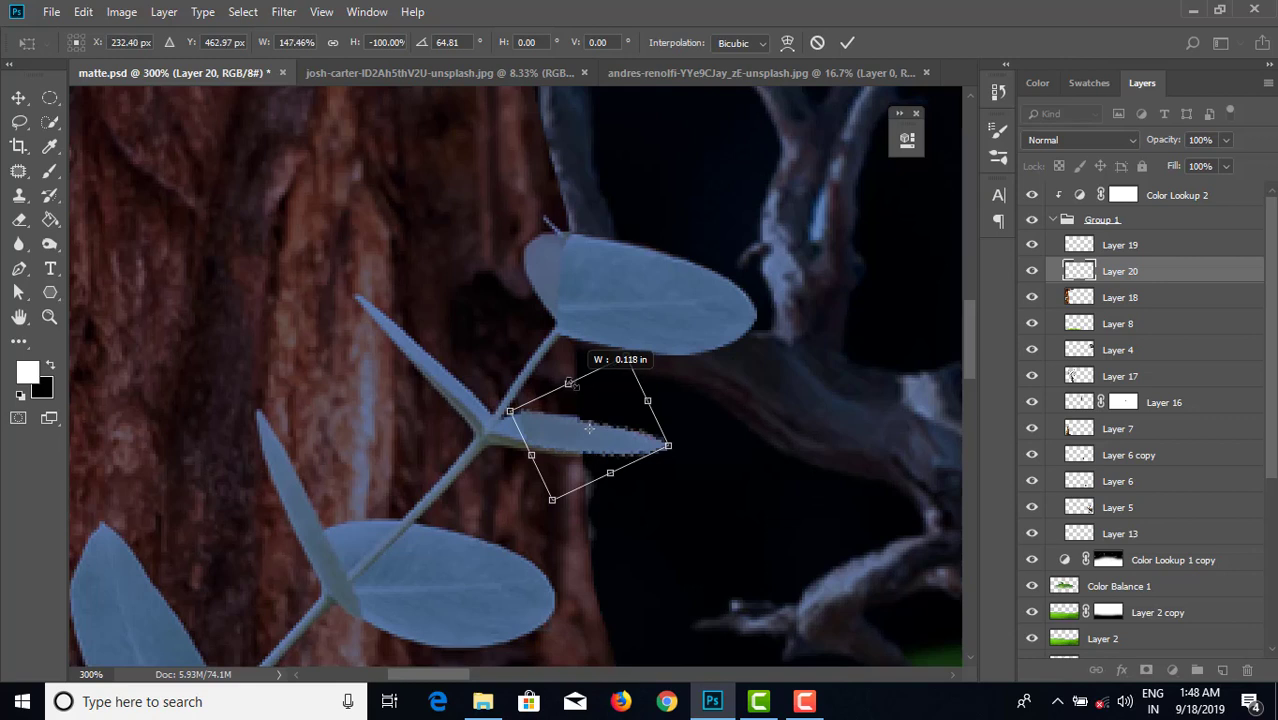
drag(642, 347, 640, 330)
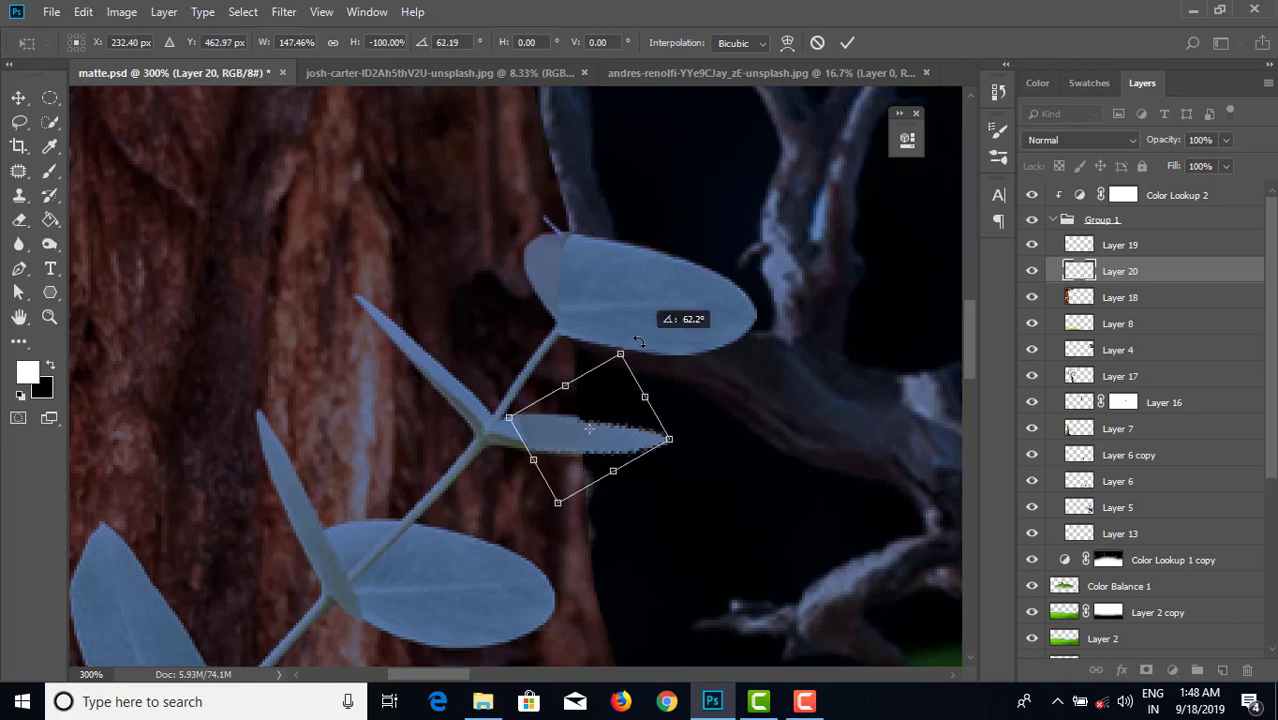
drag(574, 436, 589, 437)
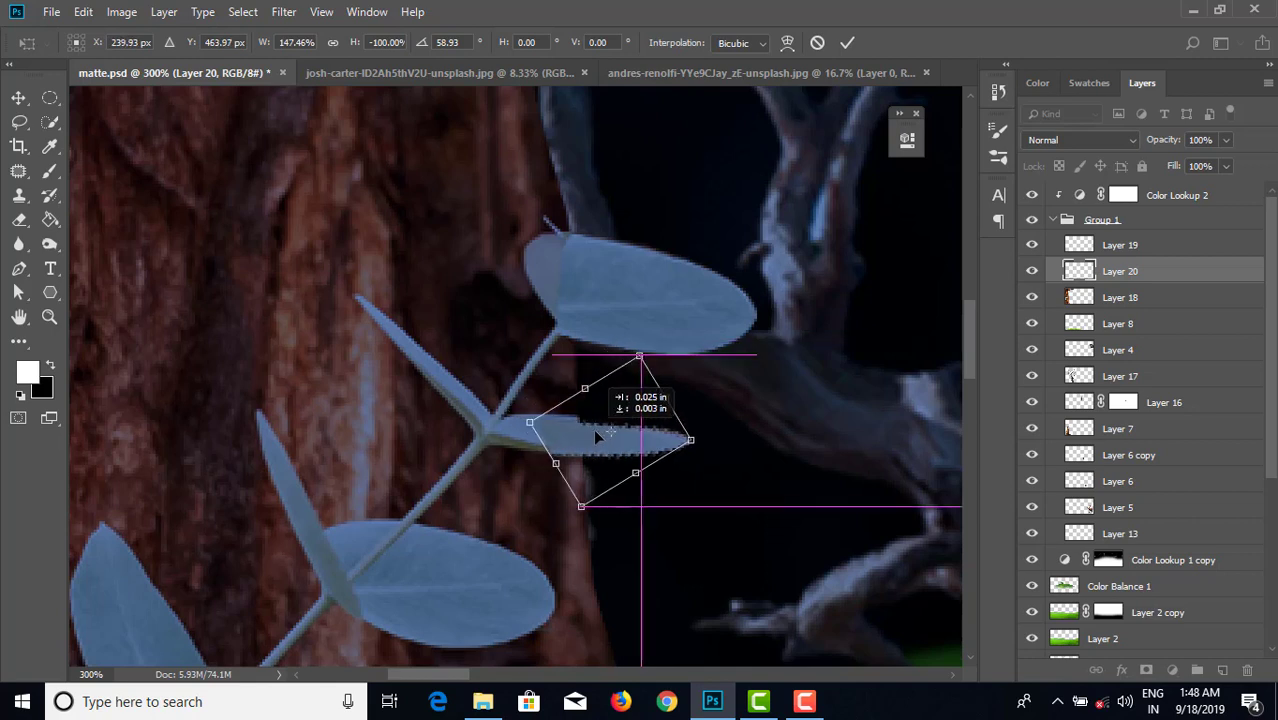
drag(590, 437, 598, 434)
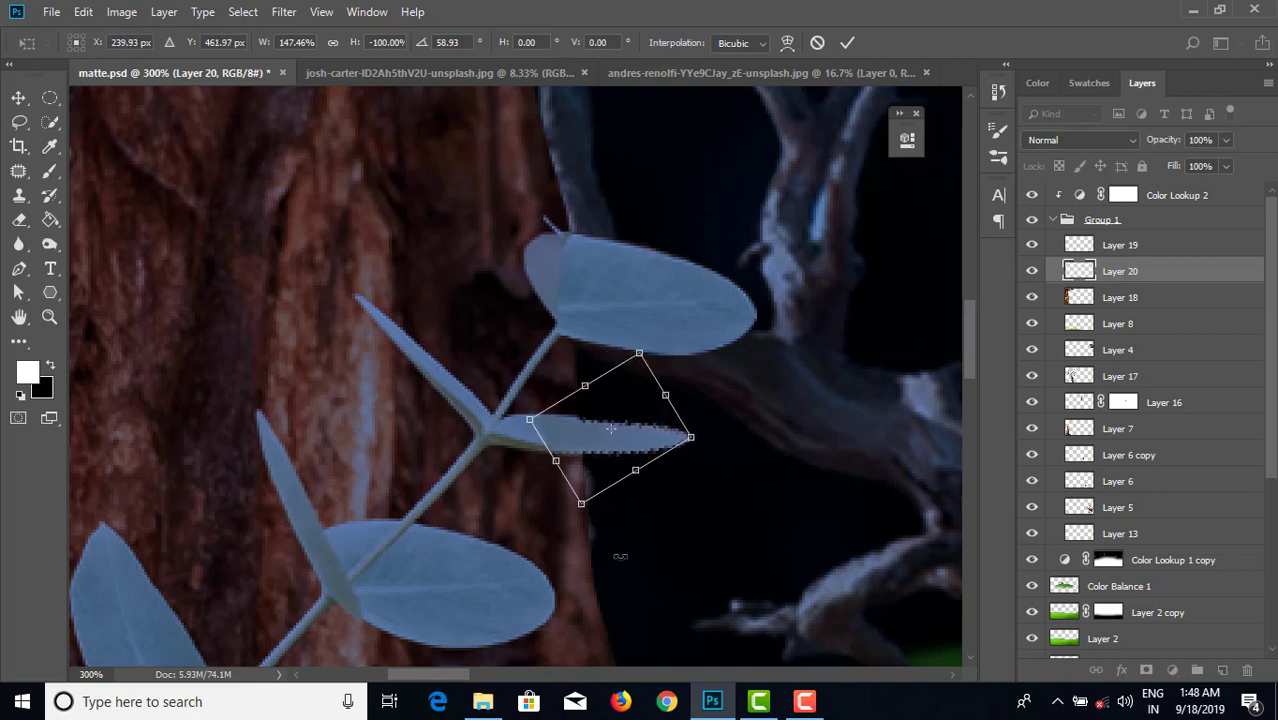
key(Left)
key(Up)
key(Up)
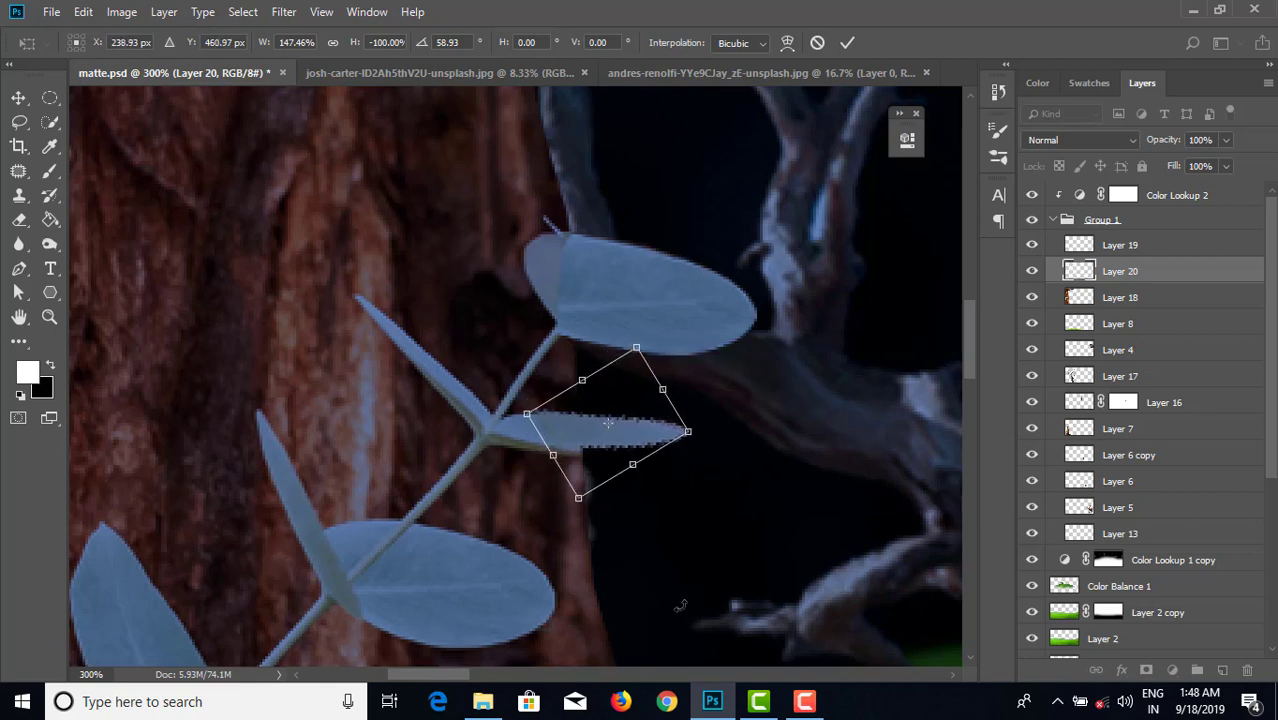
key(Left)
key(Down)
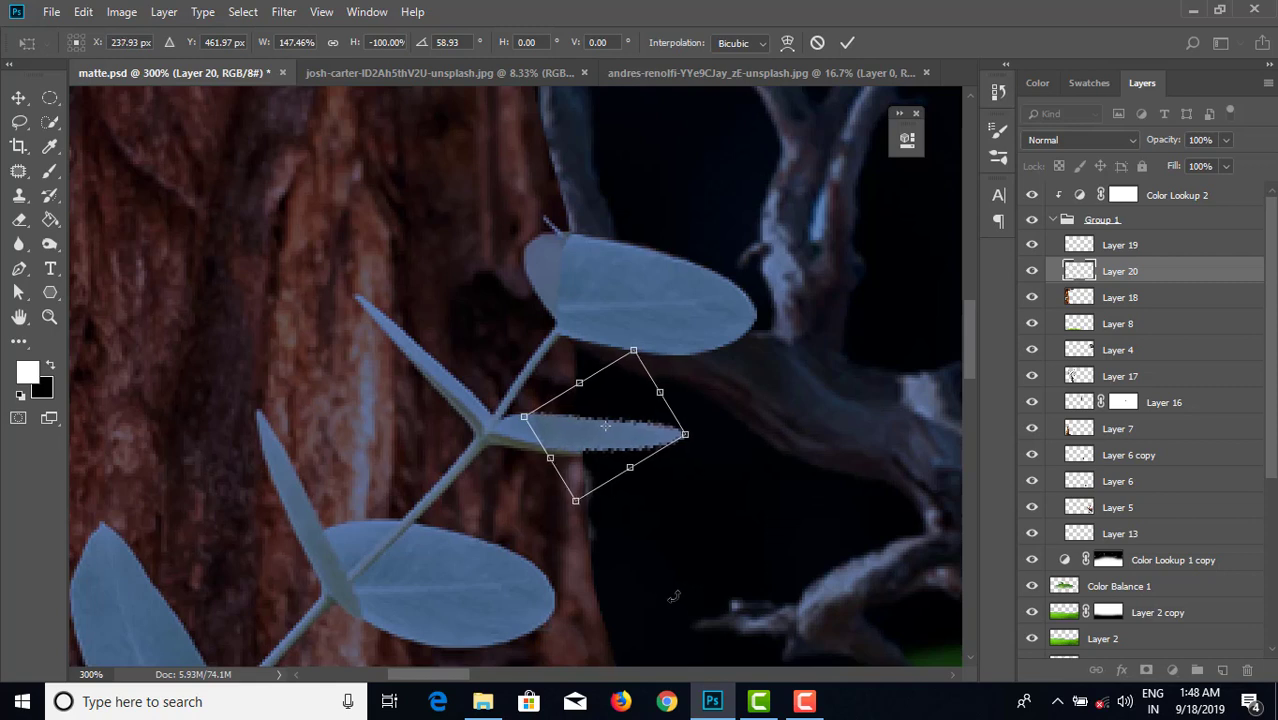
key(Return)
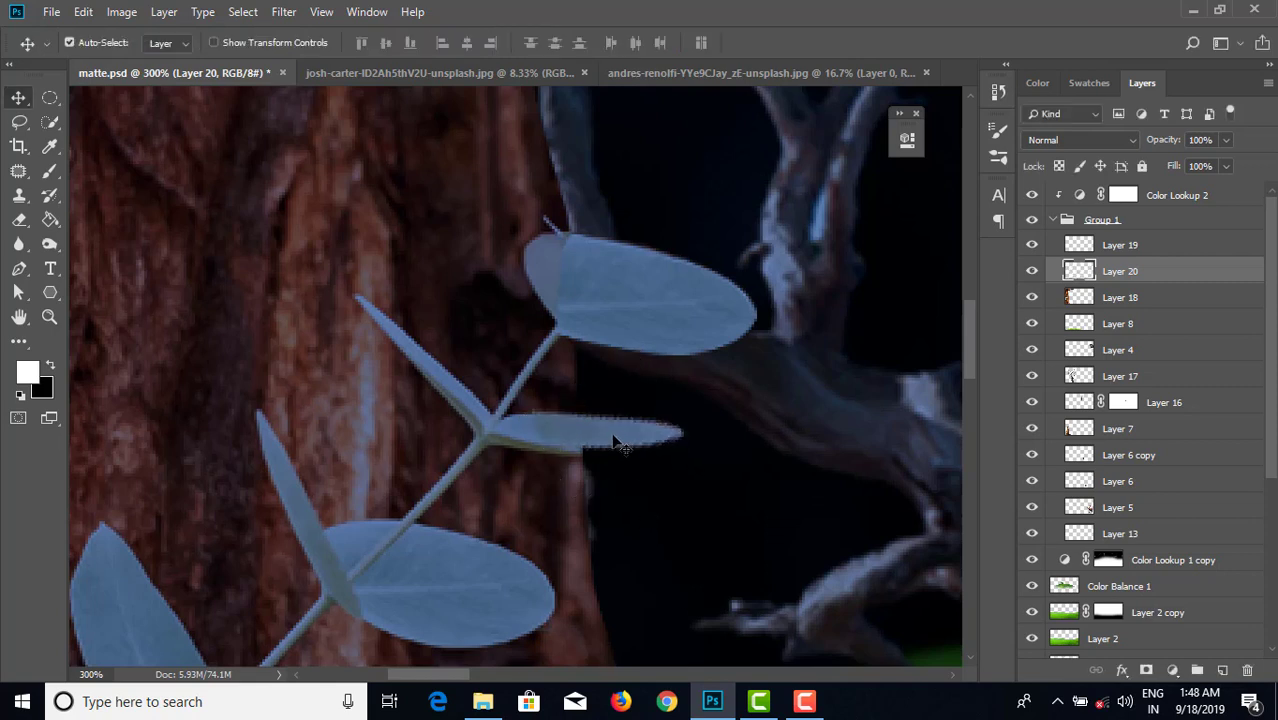
drag(603, 441, 602, 441)
click(18, 220)
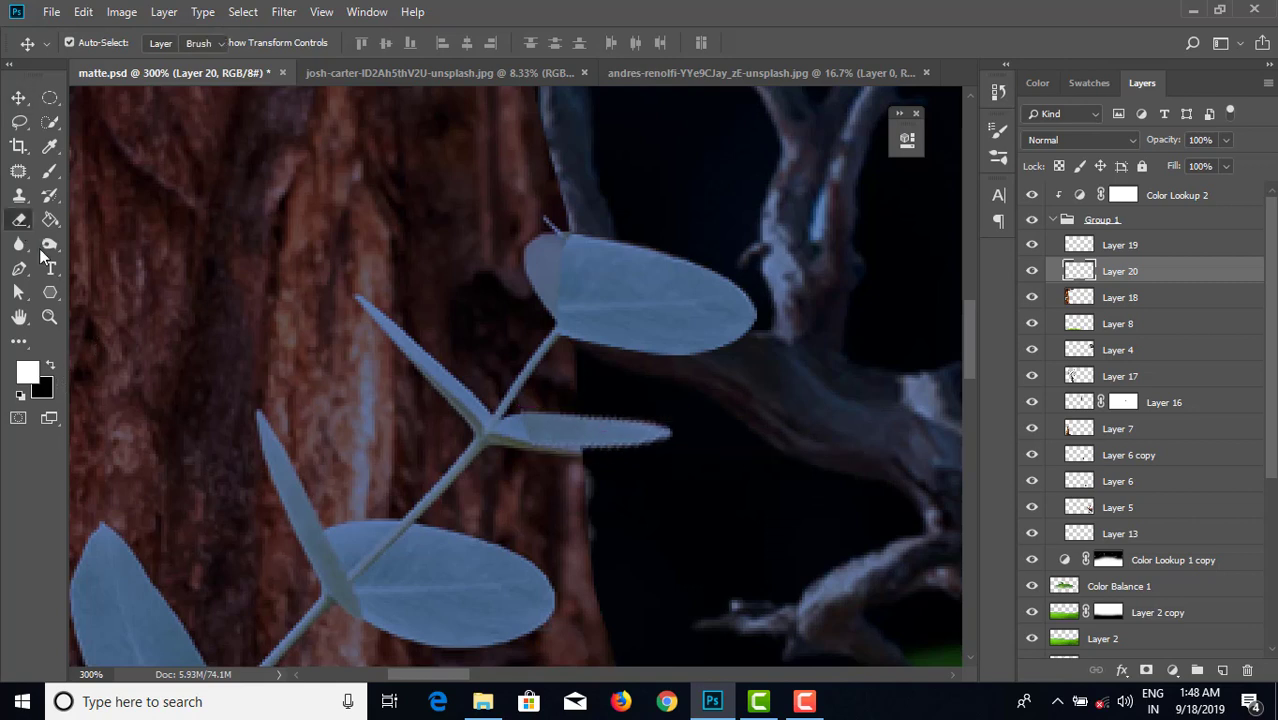
key(bracketleft)
key(bracketleft)
key(bracketleft)
key(bracketleft)
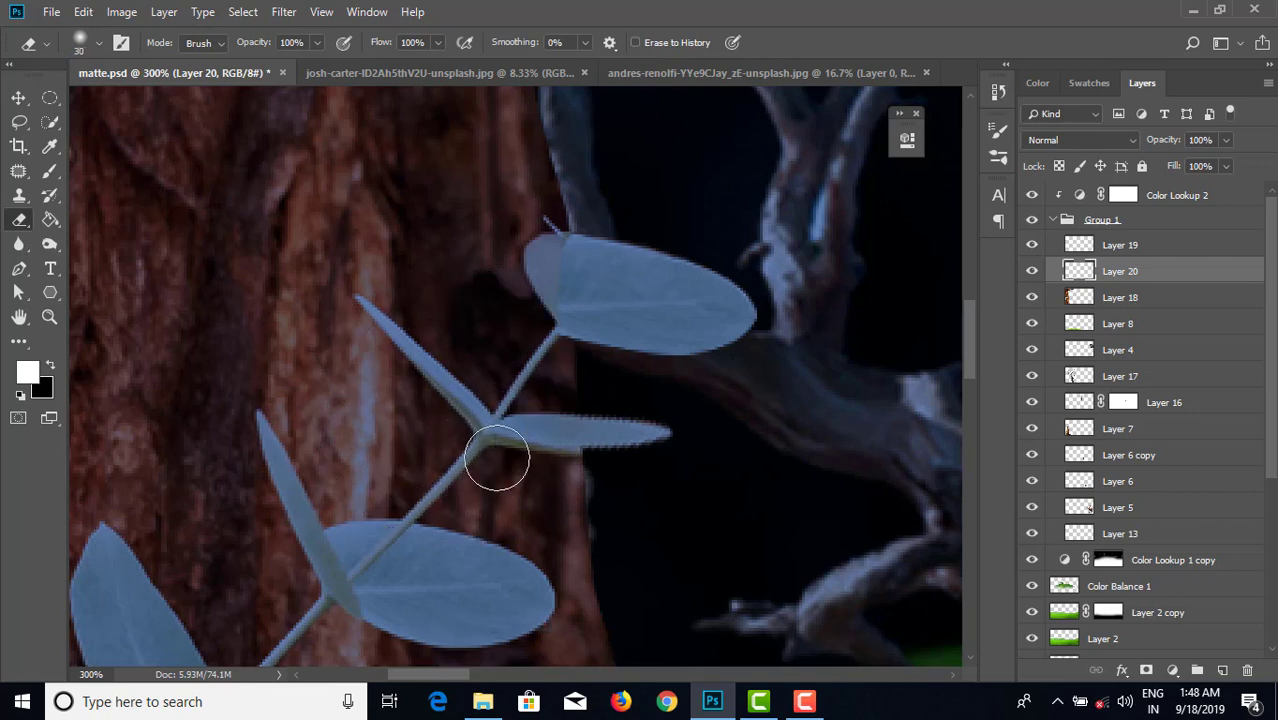
click(50, 170)
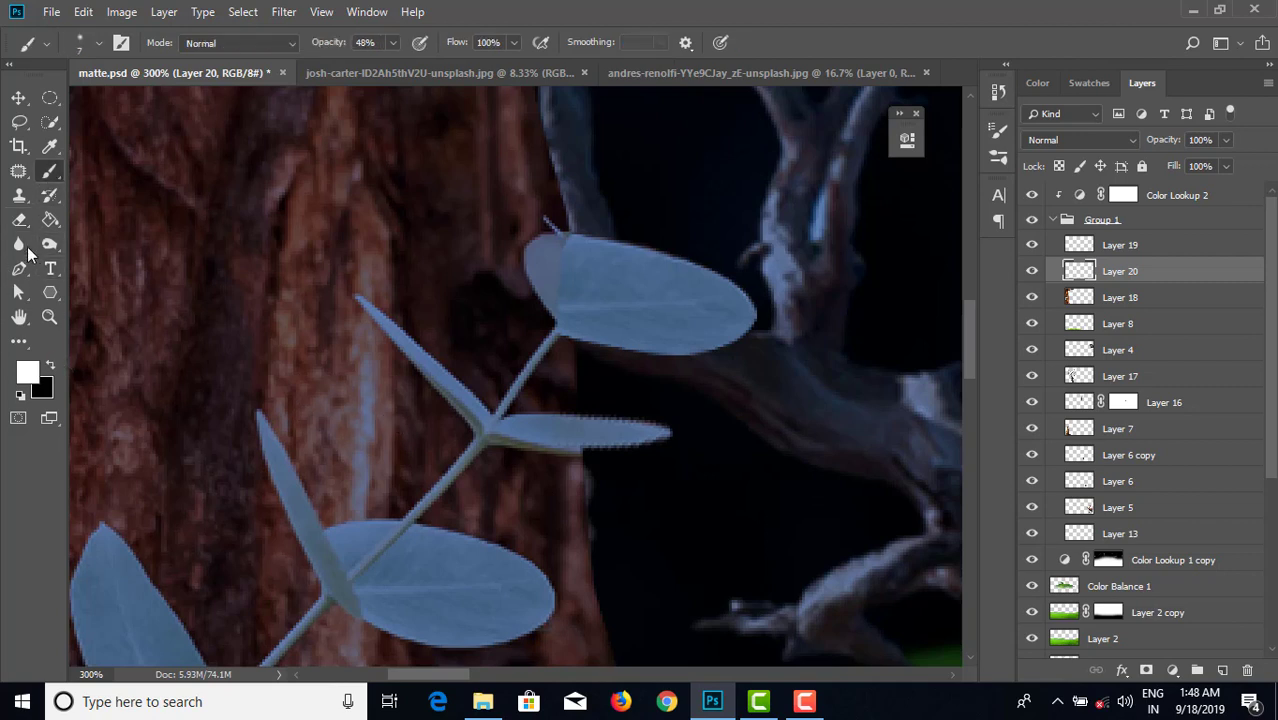
click(19, 195)
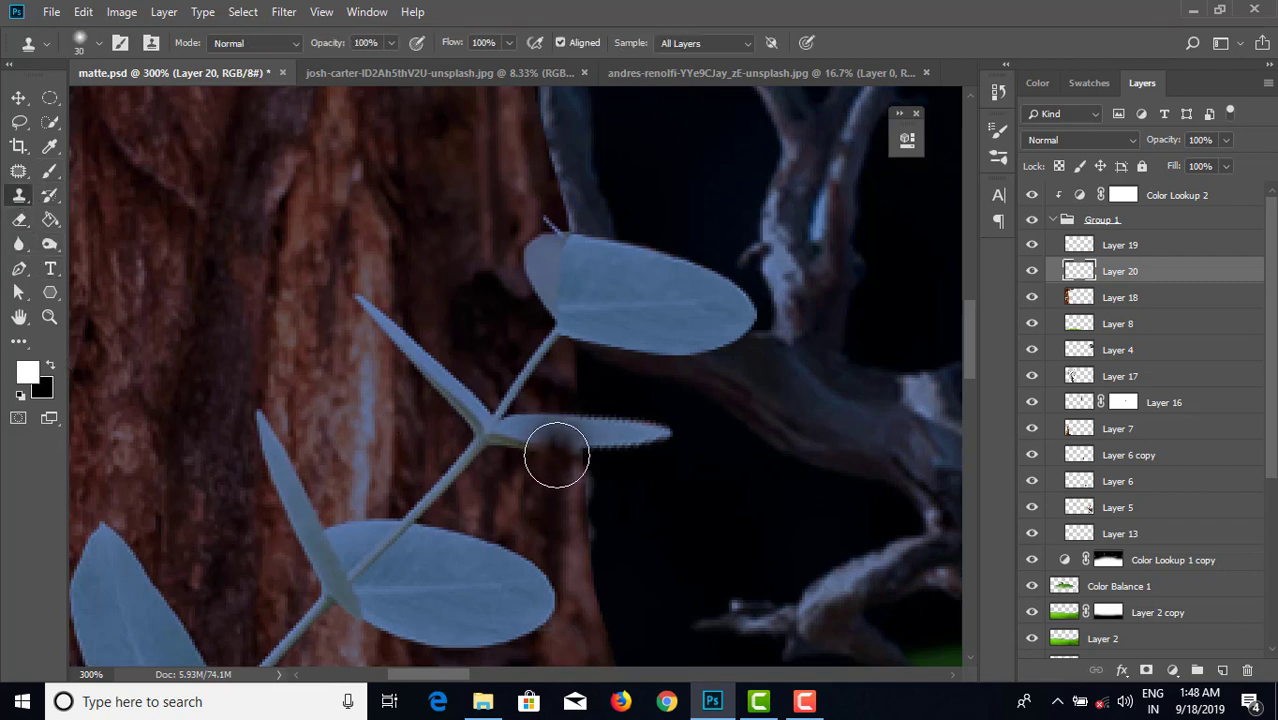
key(bracketleft)
key(bracketleft)
key(bracketleft)
key(bracketleft)
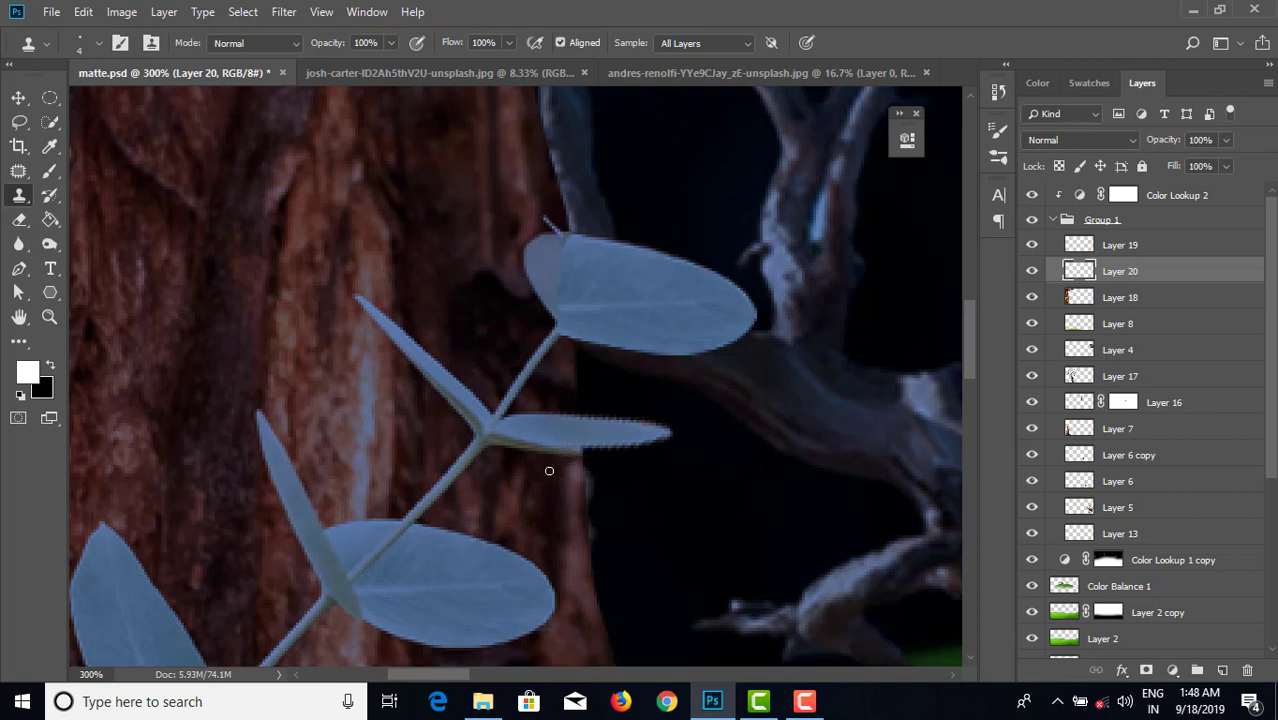
click(1114, 306)
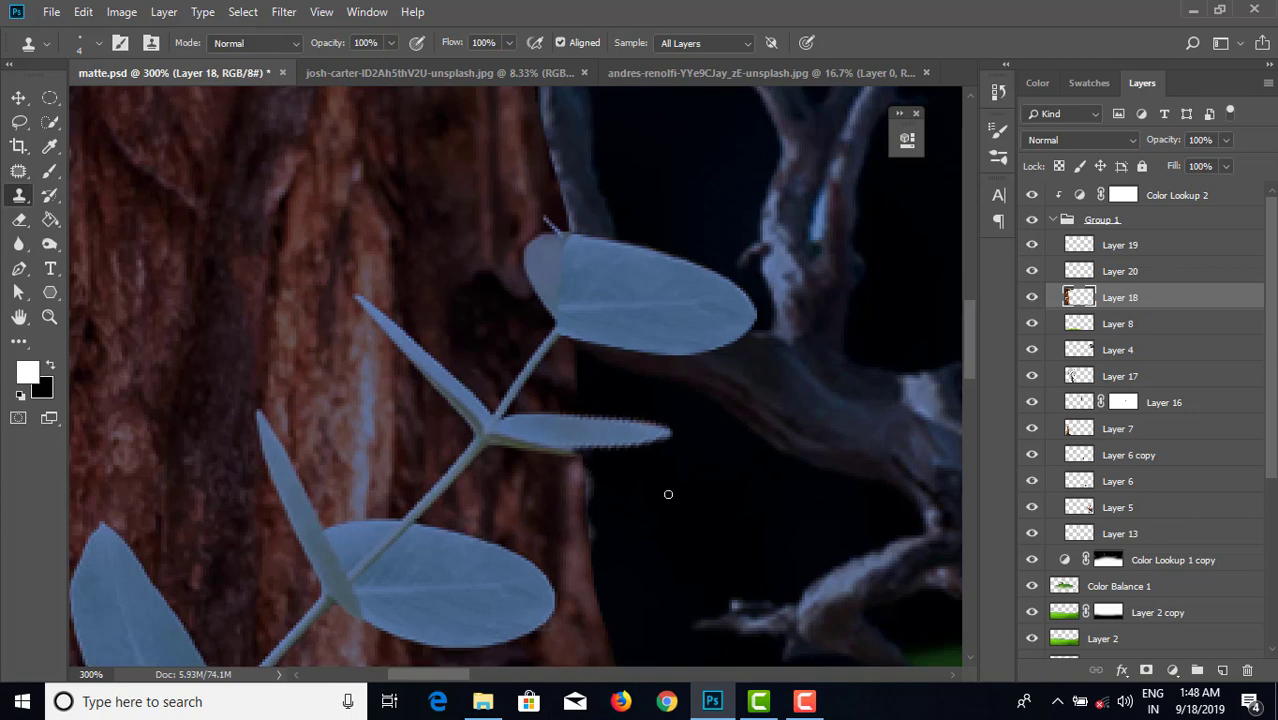
- Select Layers 18, 20 and 19 and merge them into Layer 19
scroll(668, 494, down, 2)
scroll(668, 494, down, 2)
scroll(668, 494, down, 1)
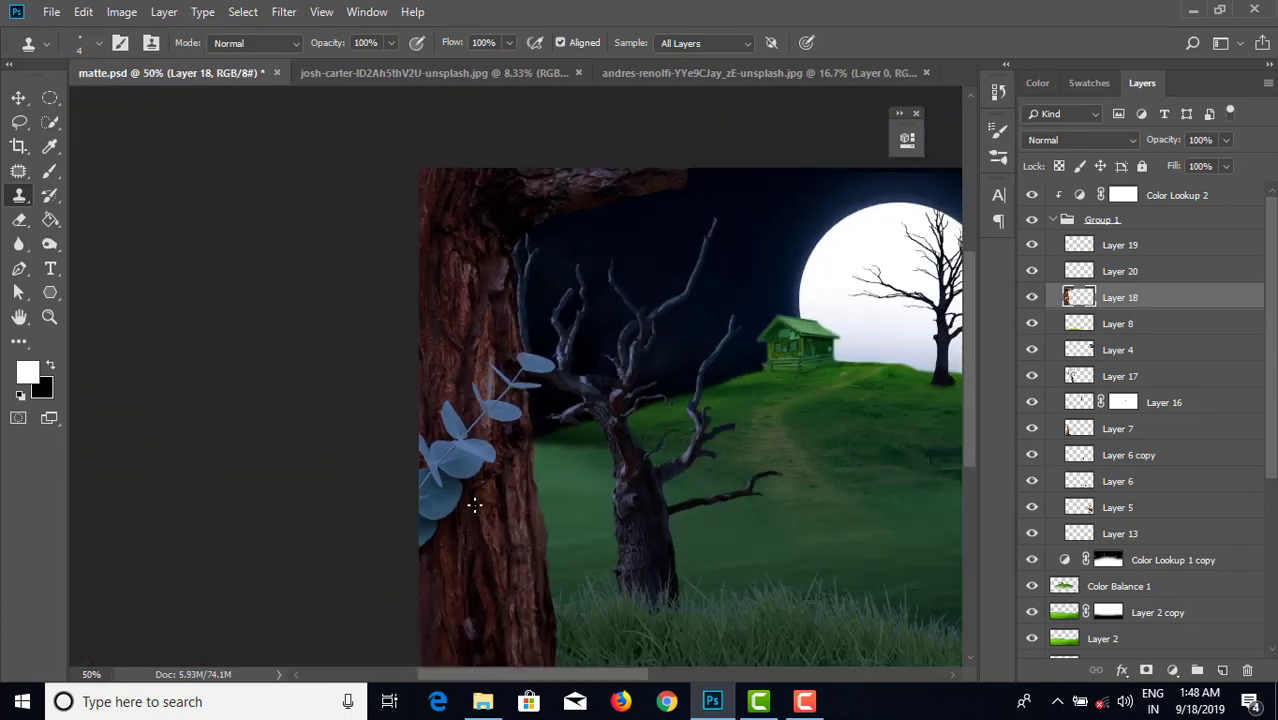
click(18, 97)
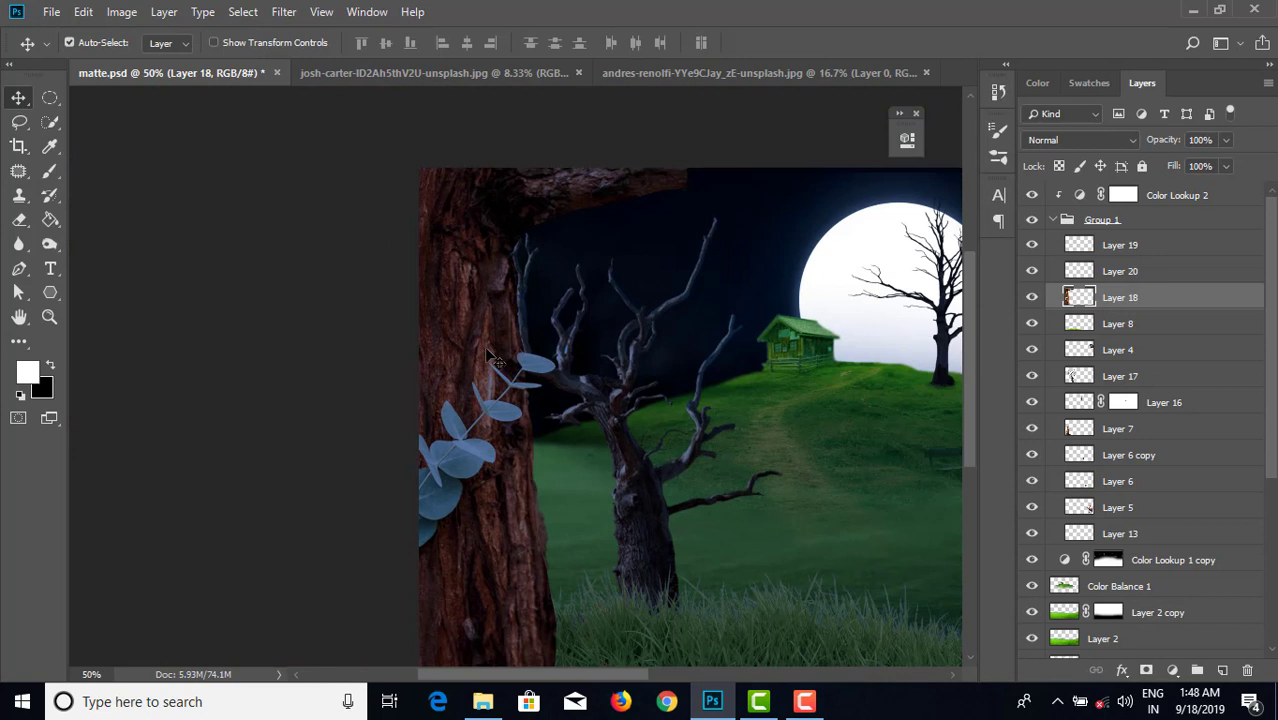
scroll(490, 357, down, 1)
scroll(558, 408, down, 1)
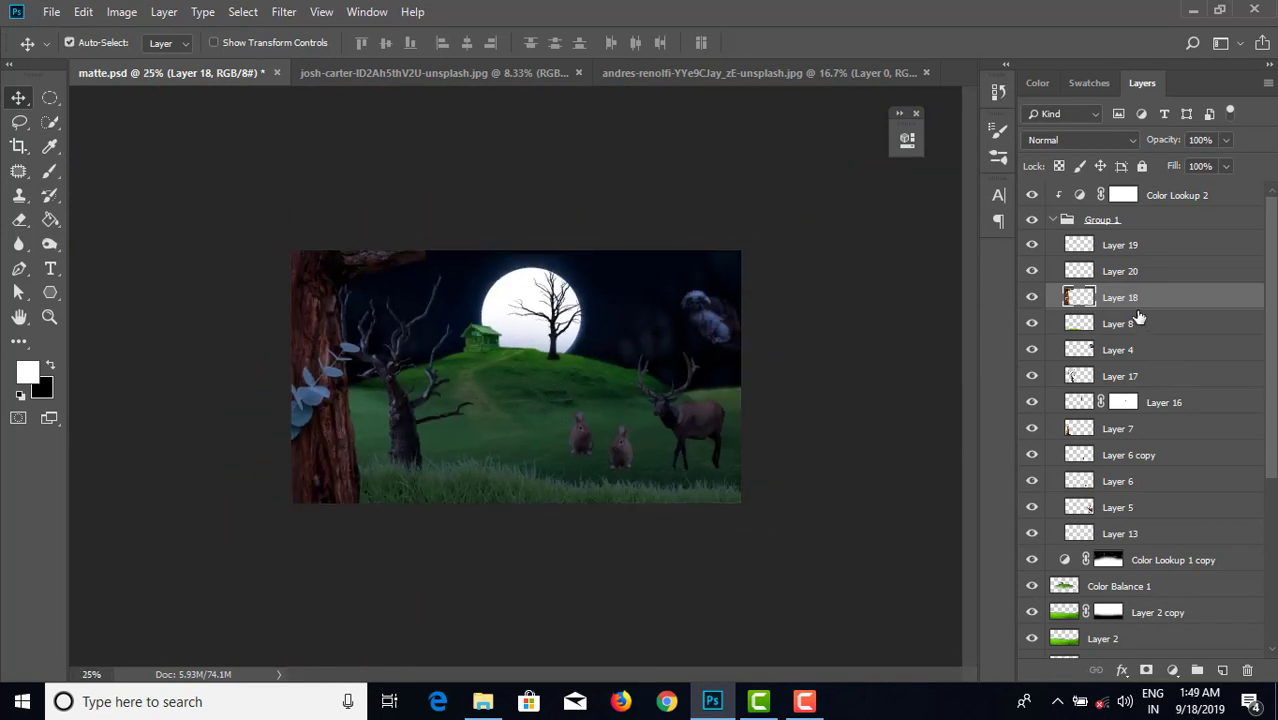
shift+click(1136, 264)
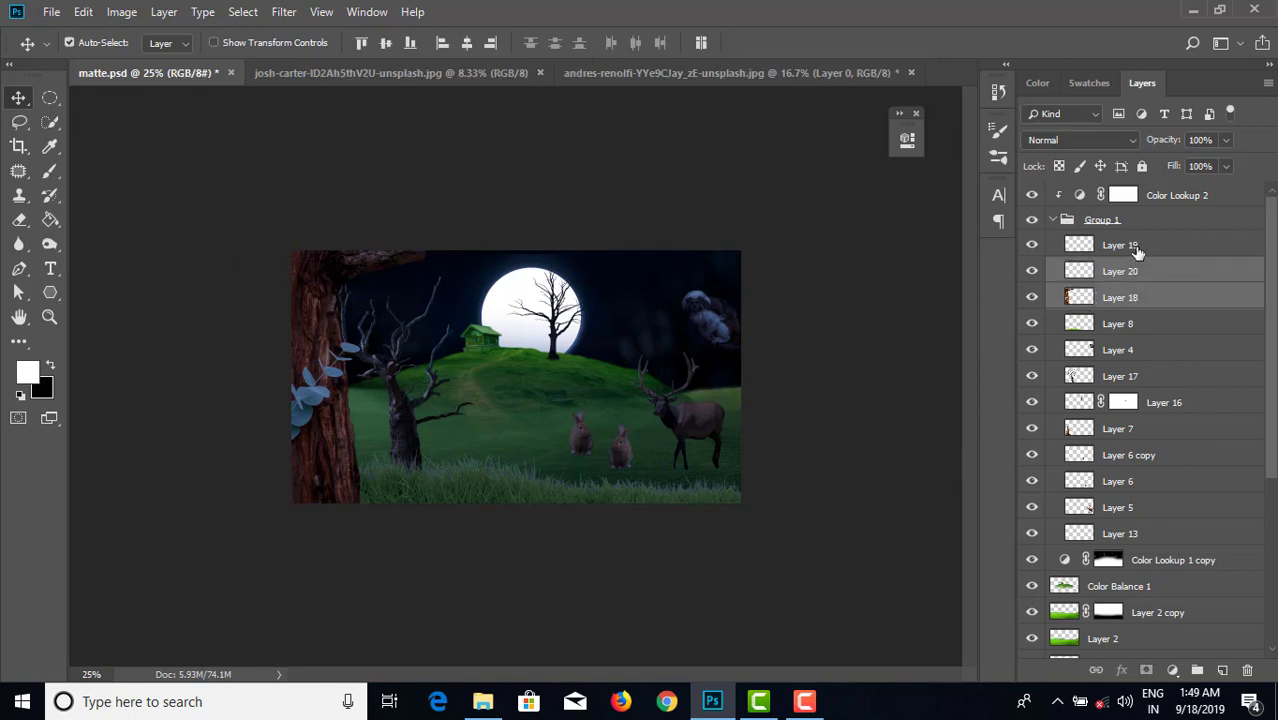
key(ctrl)
key(ctrl+e)
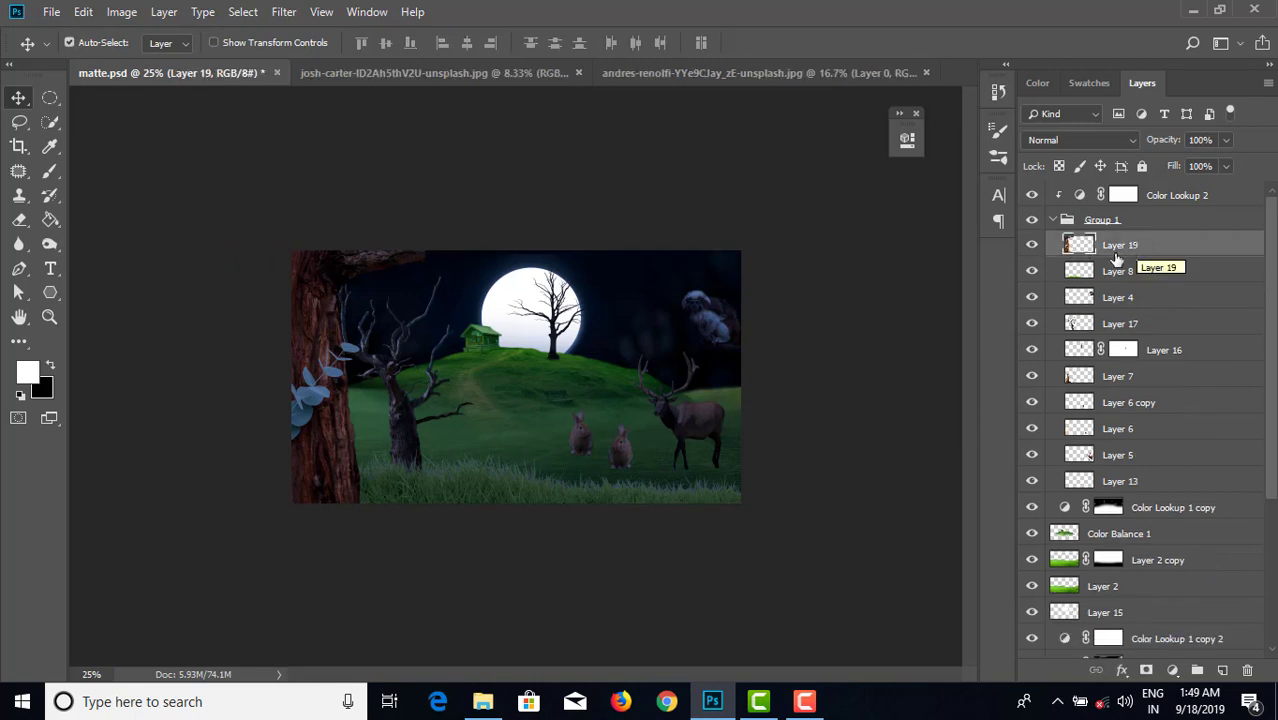
- Move Layer 19 out of Group 1 to the top, above Color Lookup 2
drag(1138, 247, 1054, 221)
click(1052, 220)
click(1052, 220)
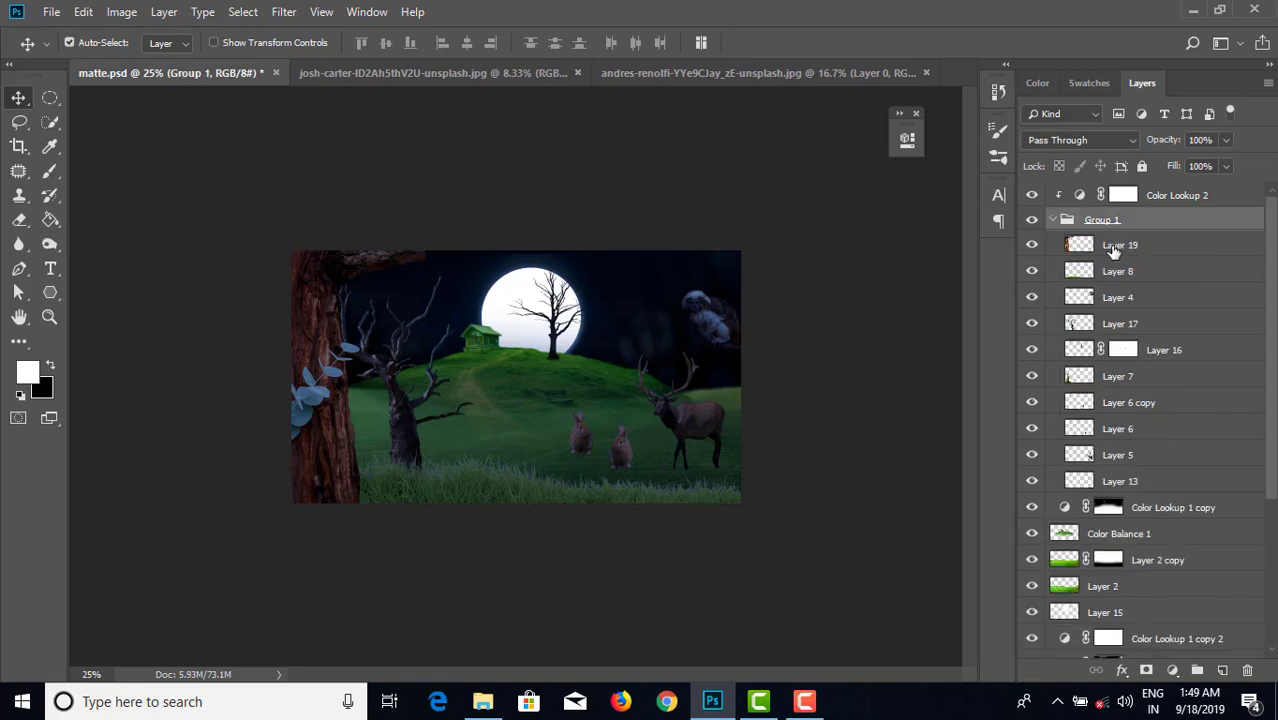
drag(1133, 250, 1127, 190)
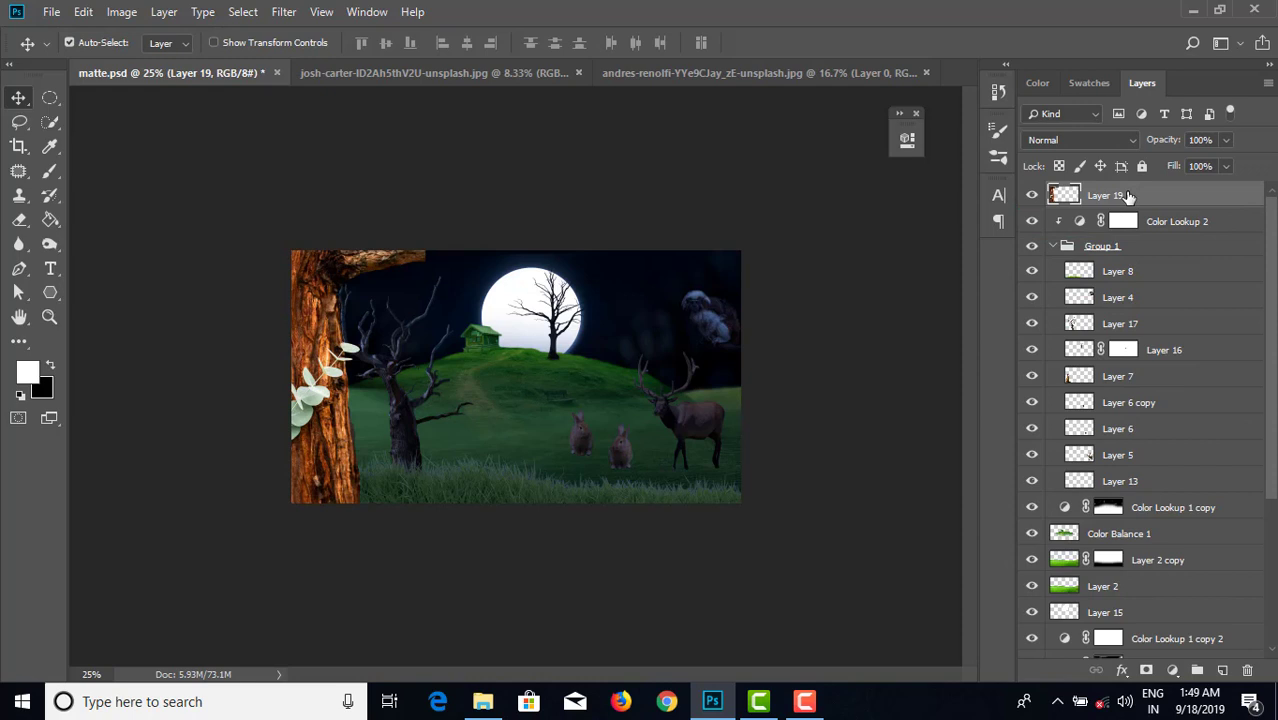
click(1054, 246)
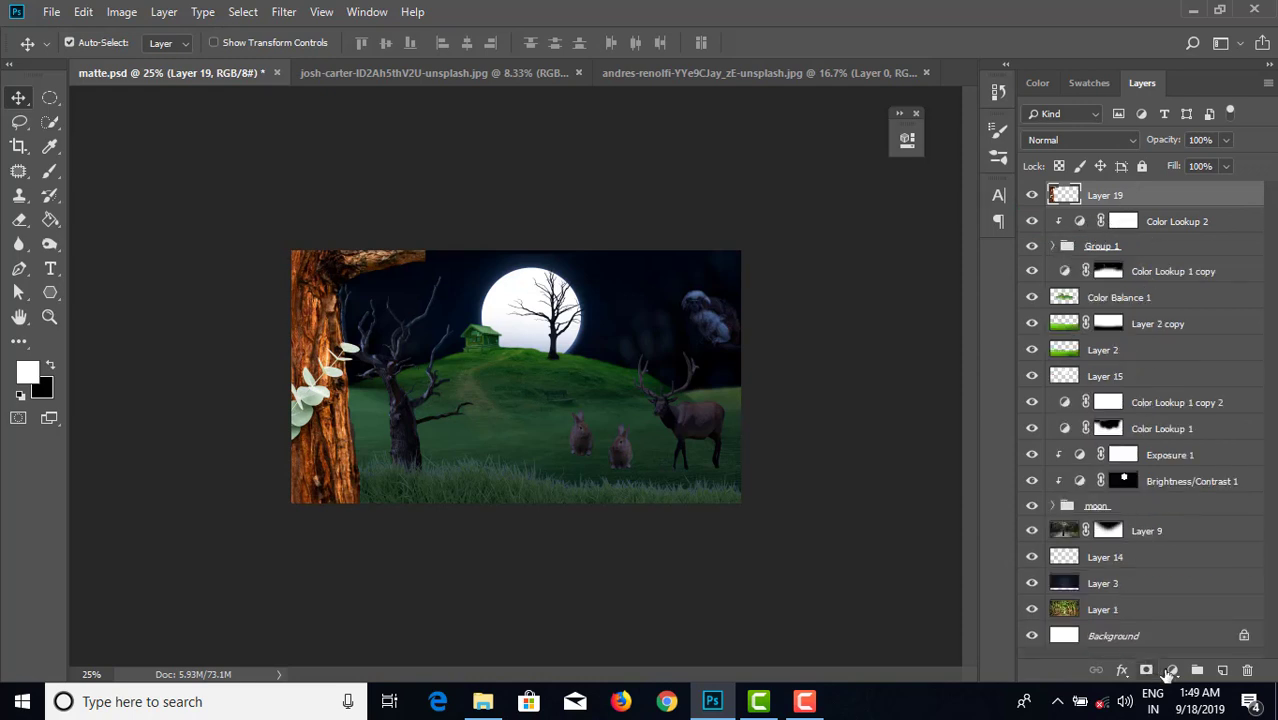
- Add a Color Lookup 3 layer using NightFromDay.CUBE, clipped to Layer 19
click(1173, 670)
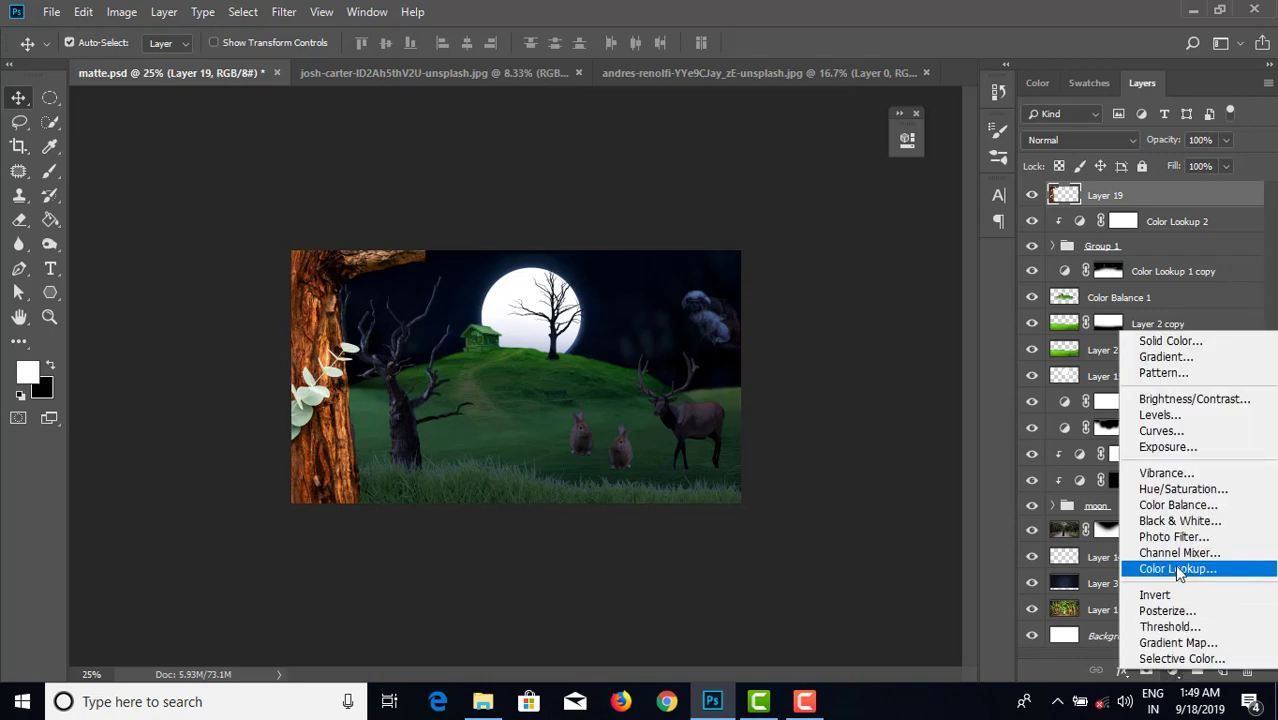
click(1176, 570)
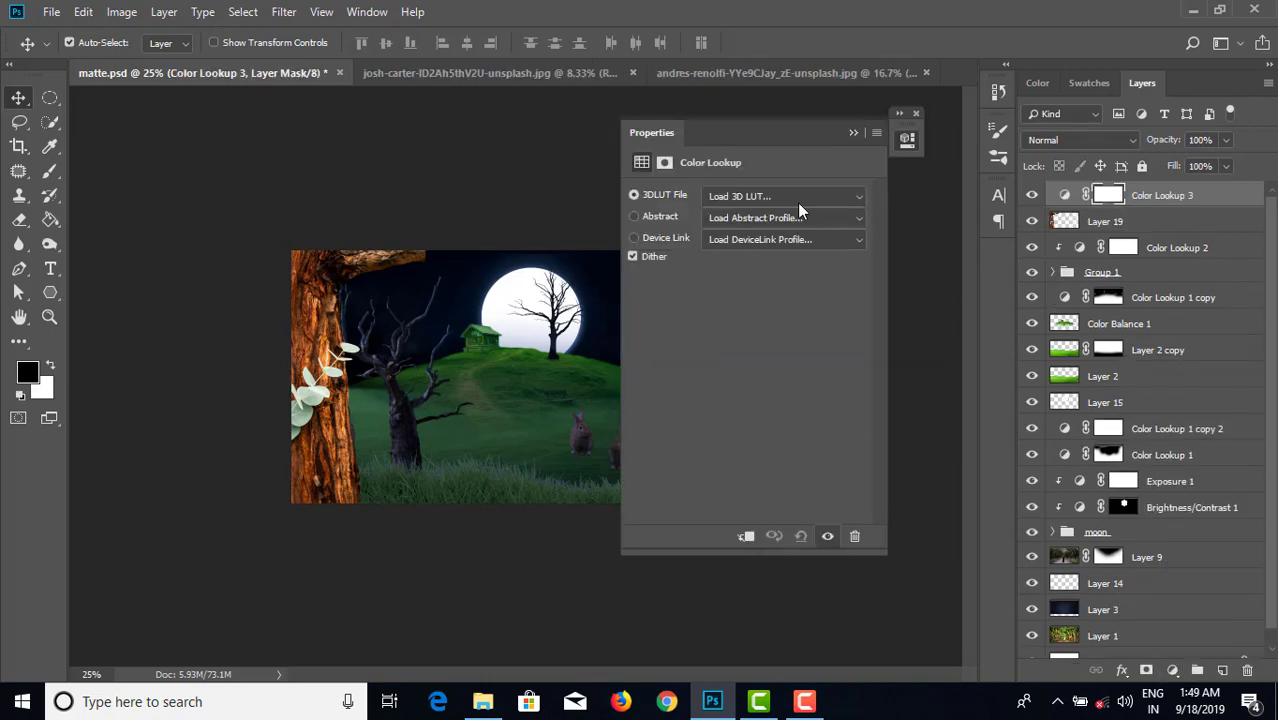
click(797, 202)
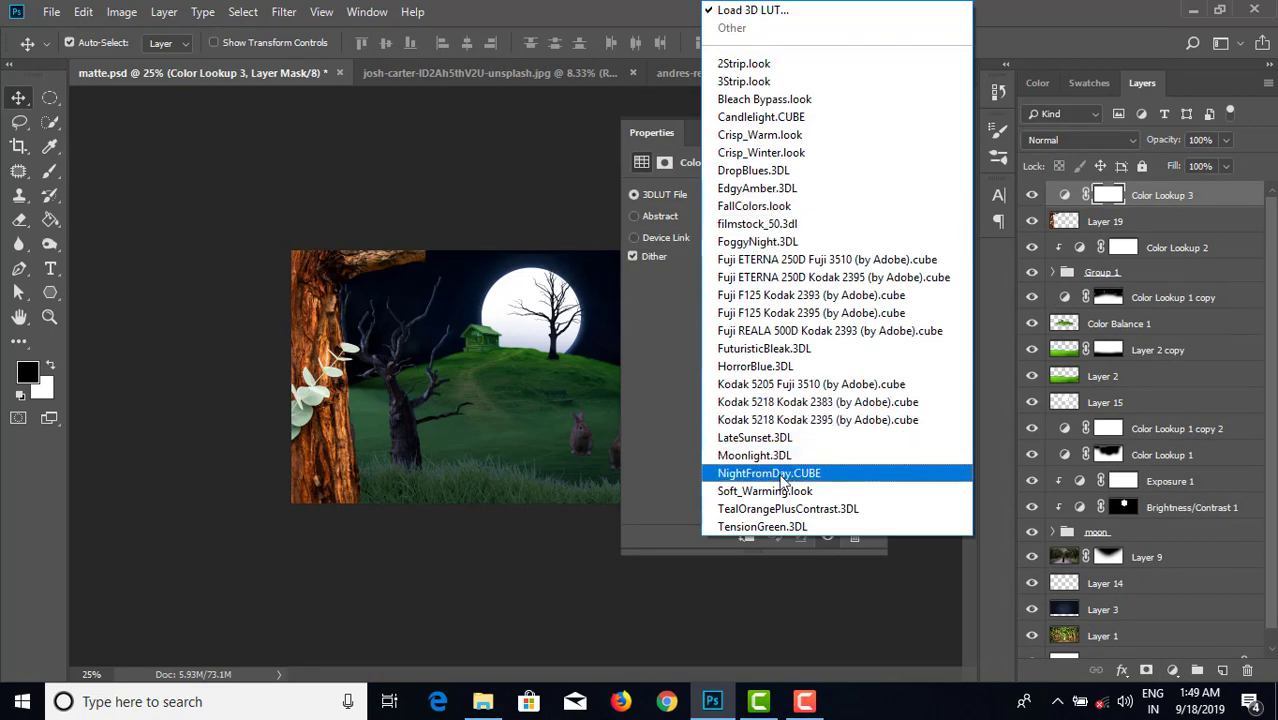
click(779, 473)
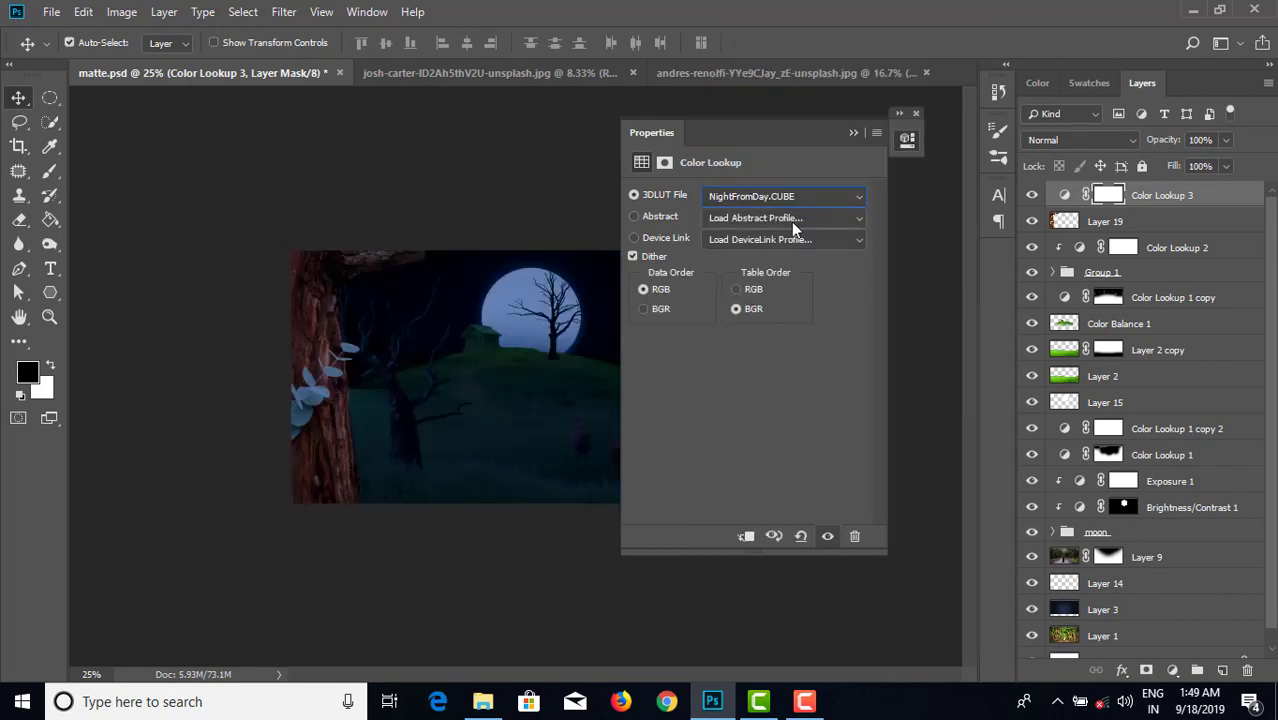
click(852, 133)
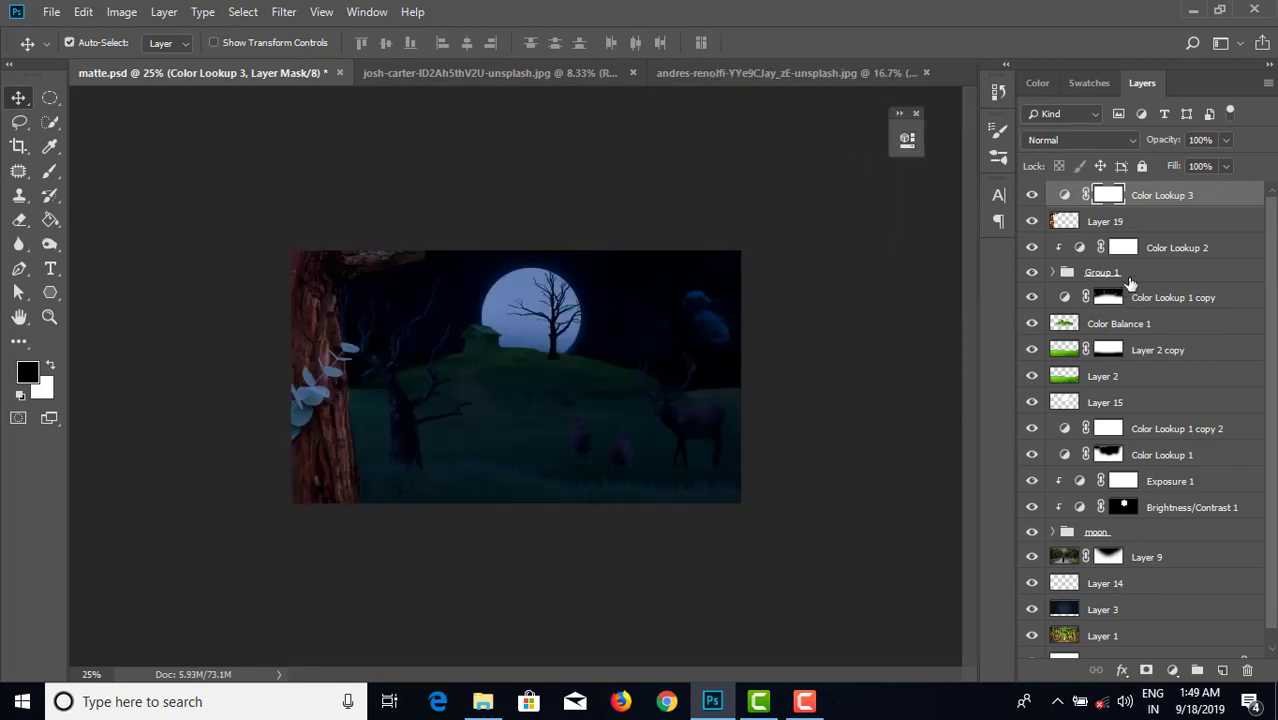
double_click(1065, 195)
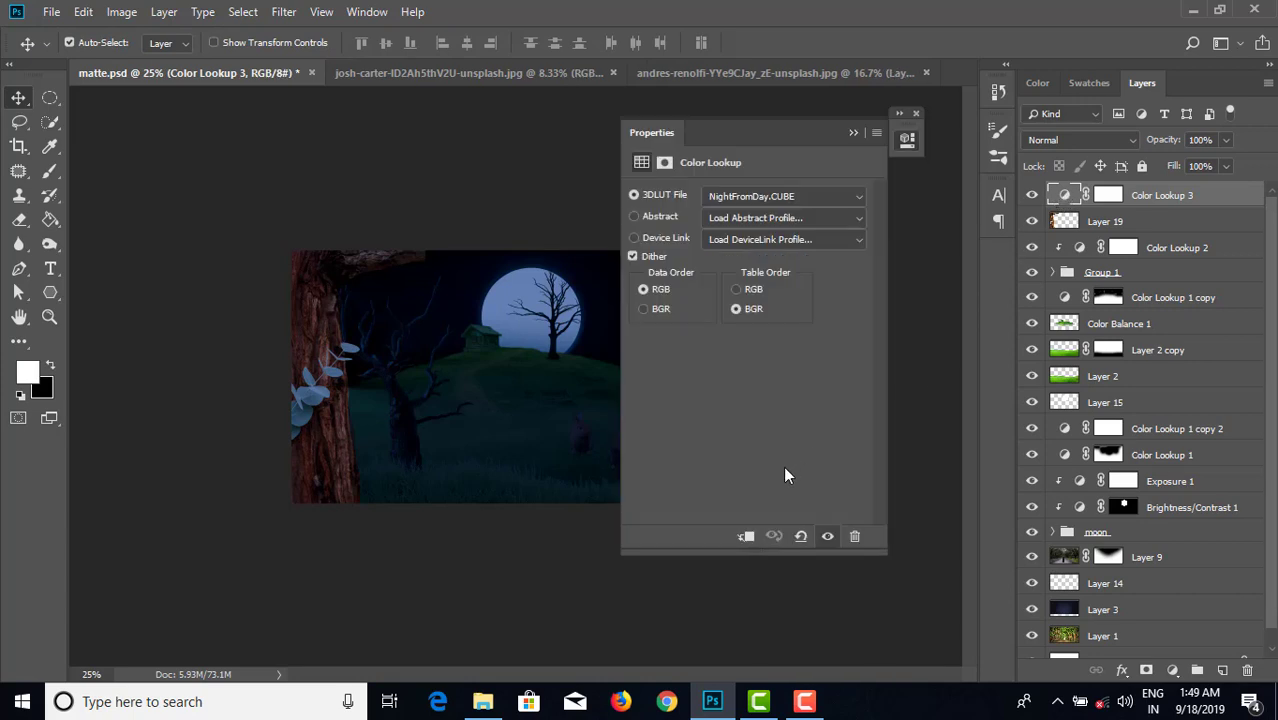
click(745, 537)
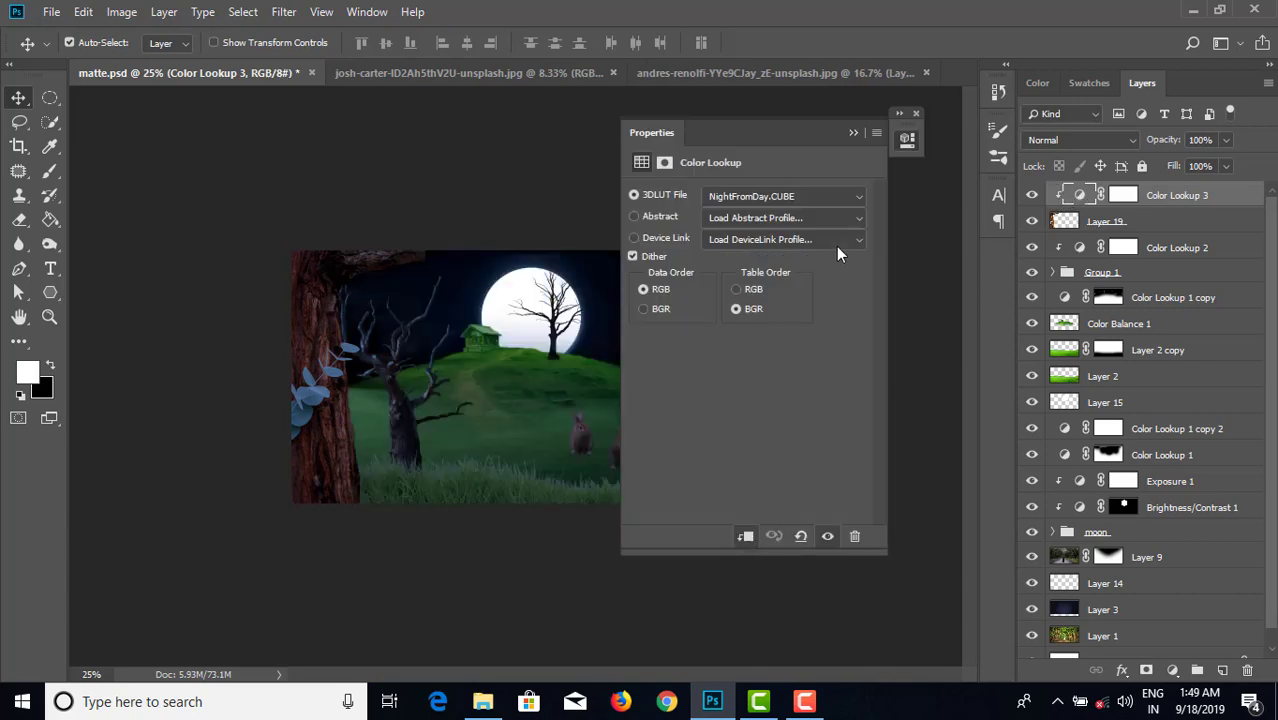
click(852, 132)
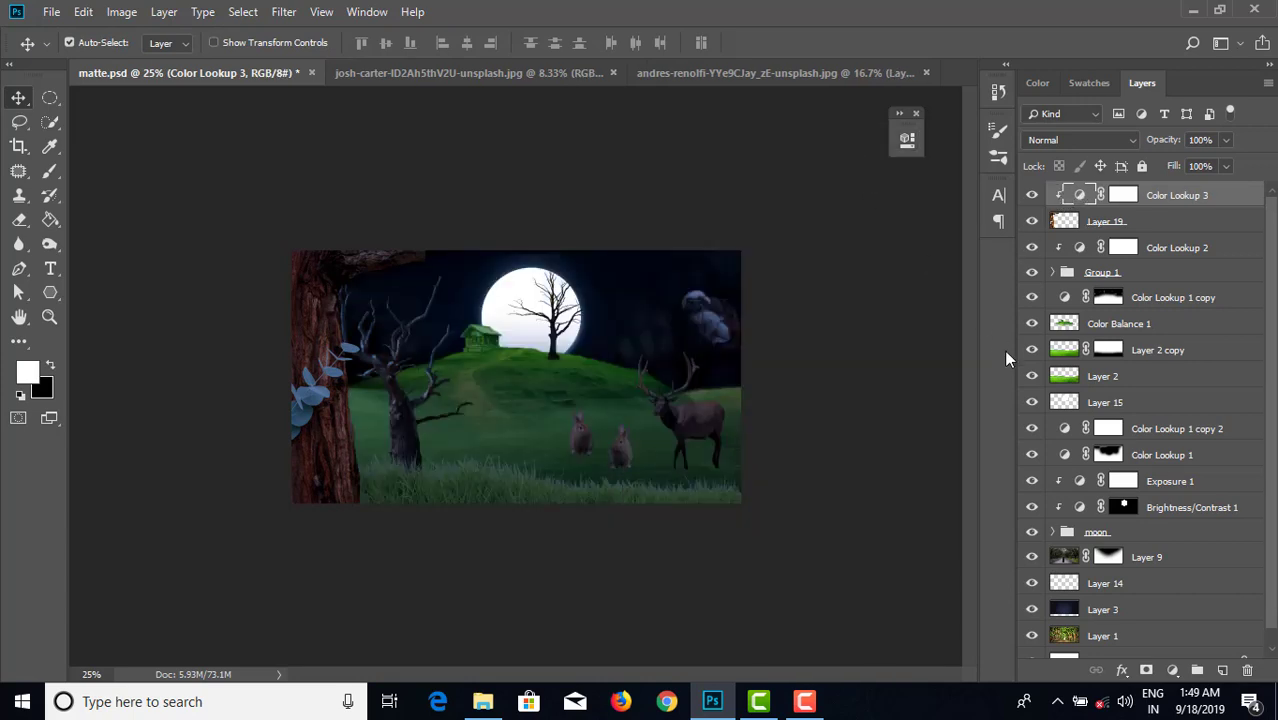
click(1172, 670)
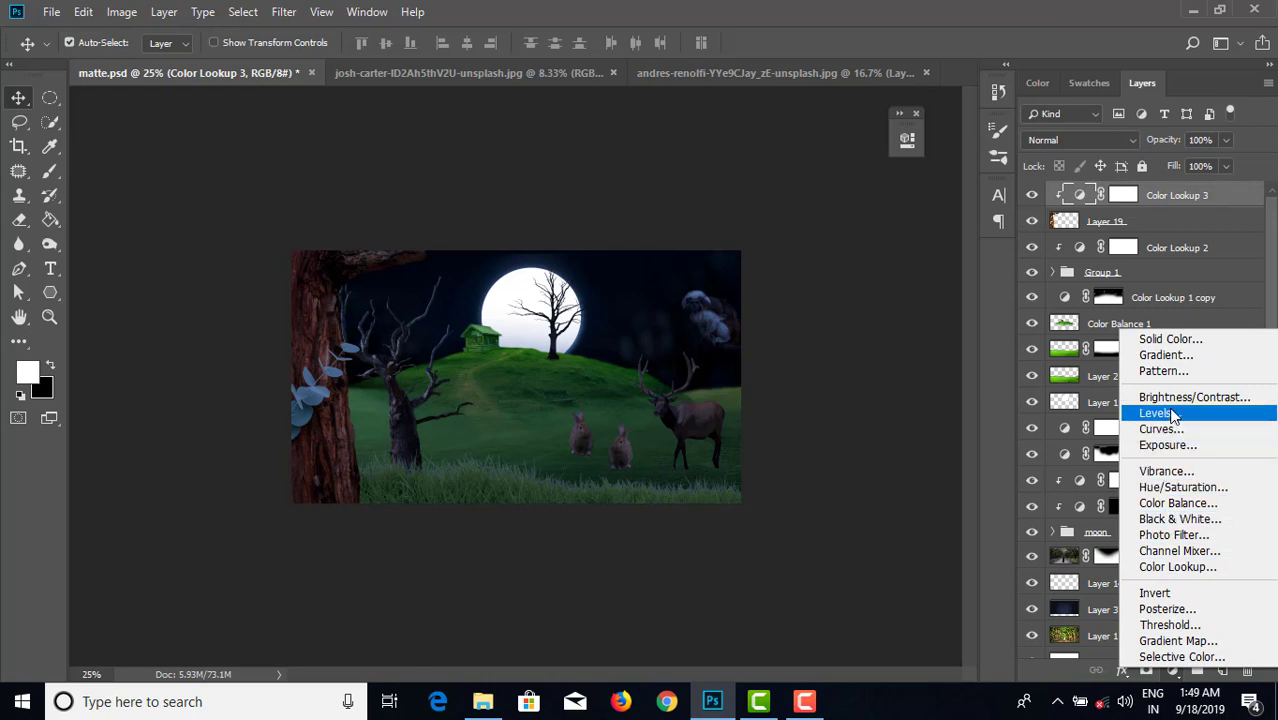
- Add a clipped Levels 1 adjustment with black input about 22 and white output 177
click(1166, 415)
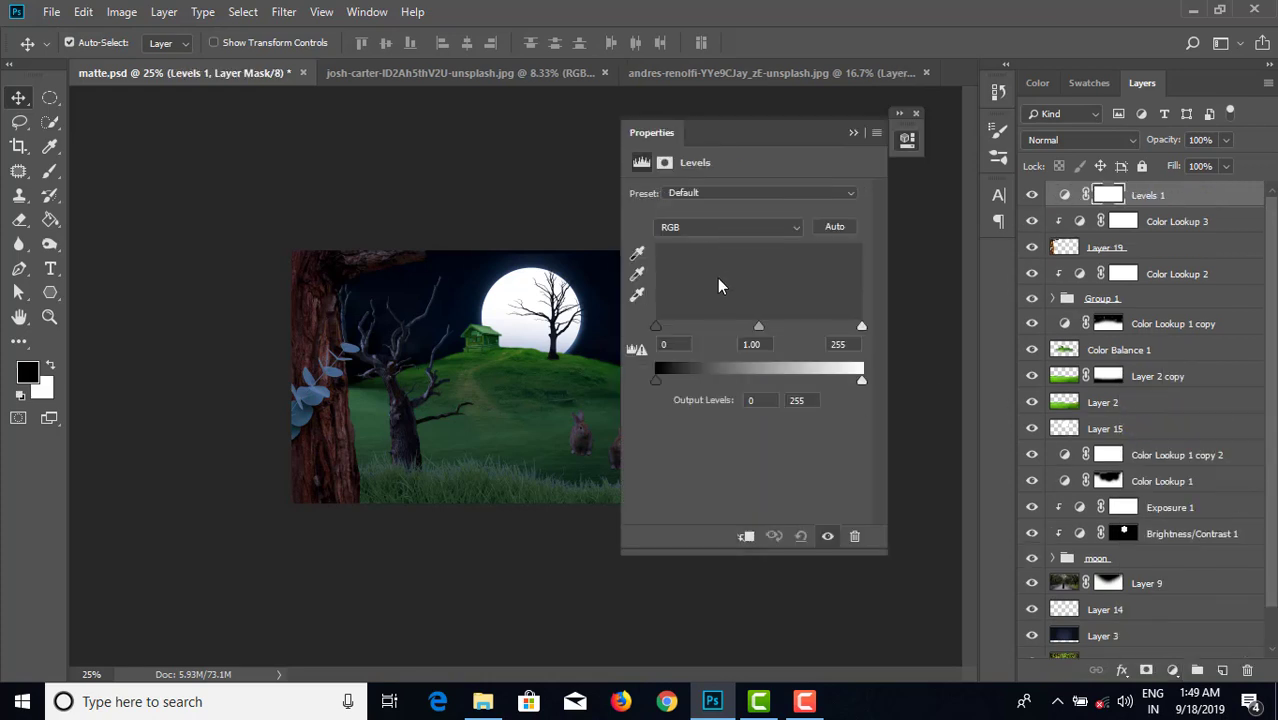
drag(657, 329, 675, 331)
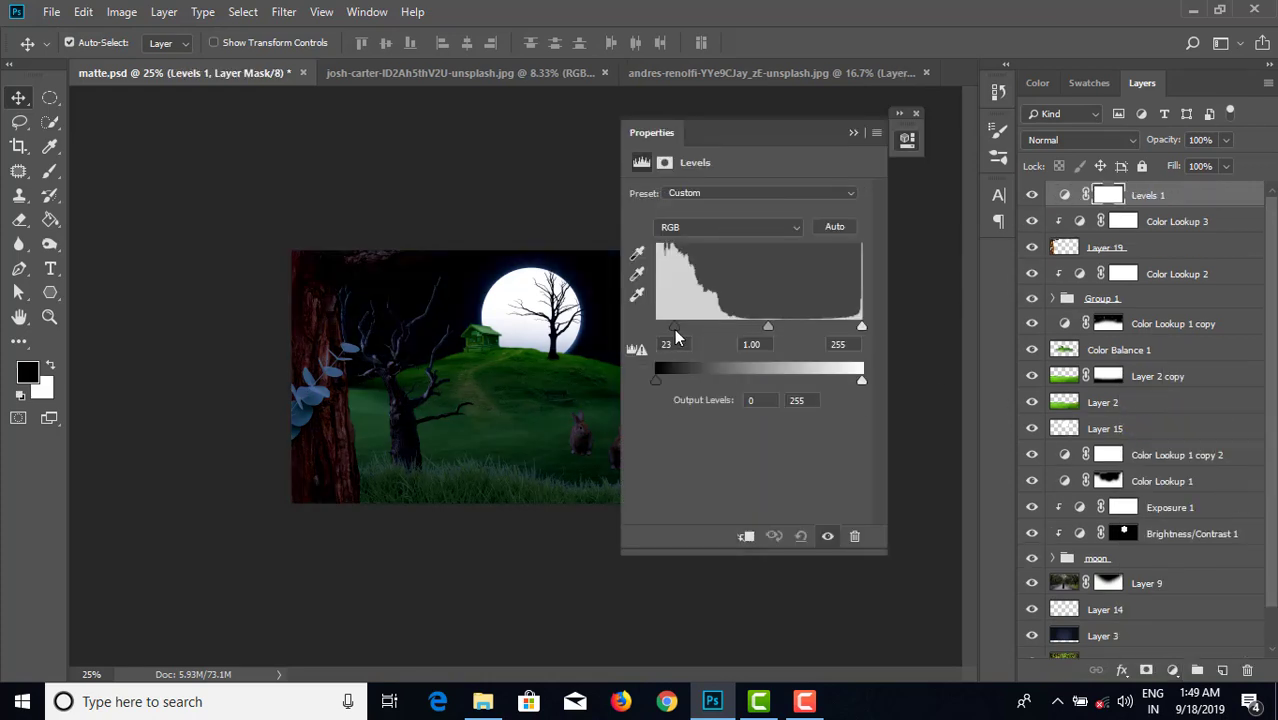
click(745, 537)
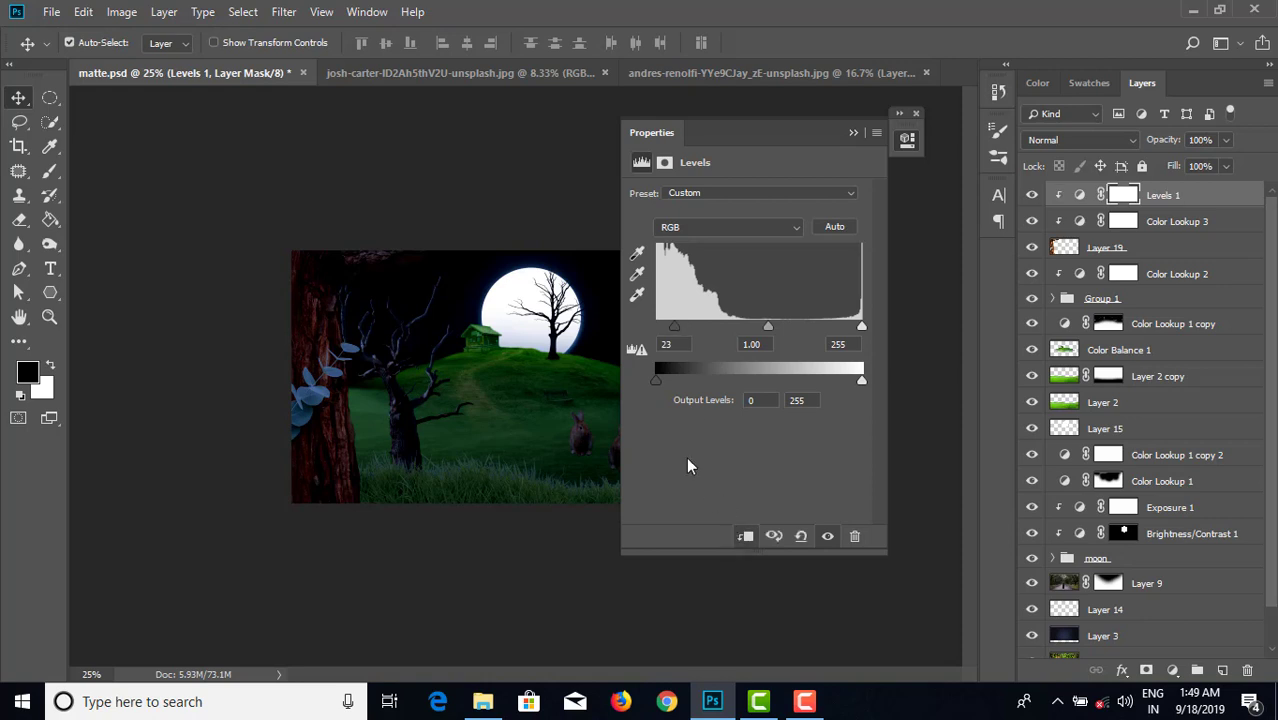
drag(677, 335, 673, 340)
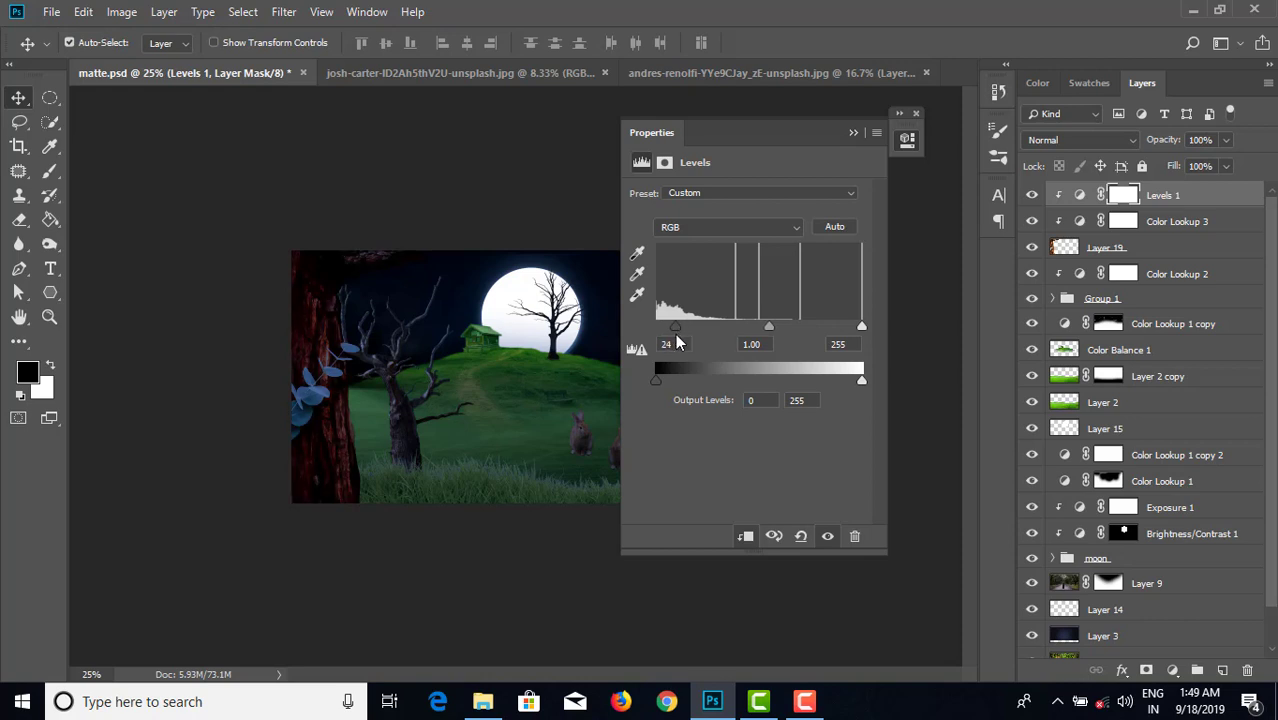
drag(677, 342, 682, 342)
drag(862, 383, 797, 383)
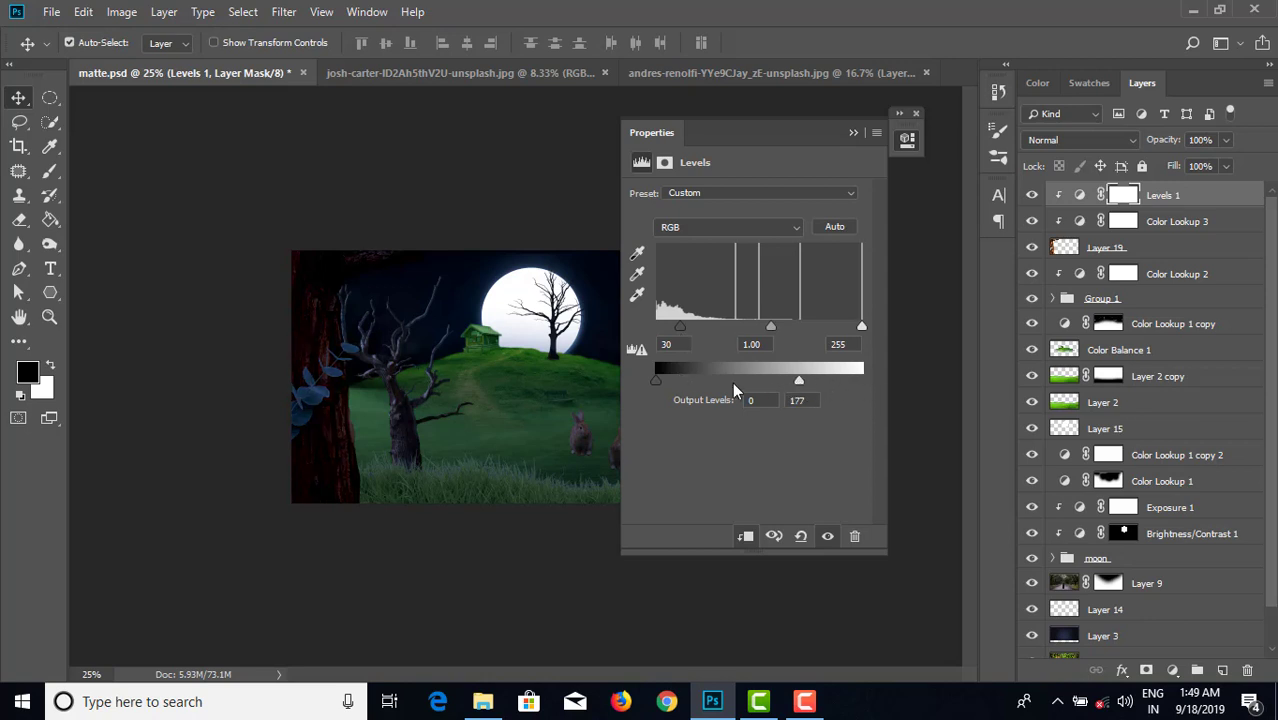
drag(680, 327, 676, 332)
click(853, 133)
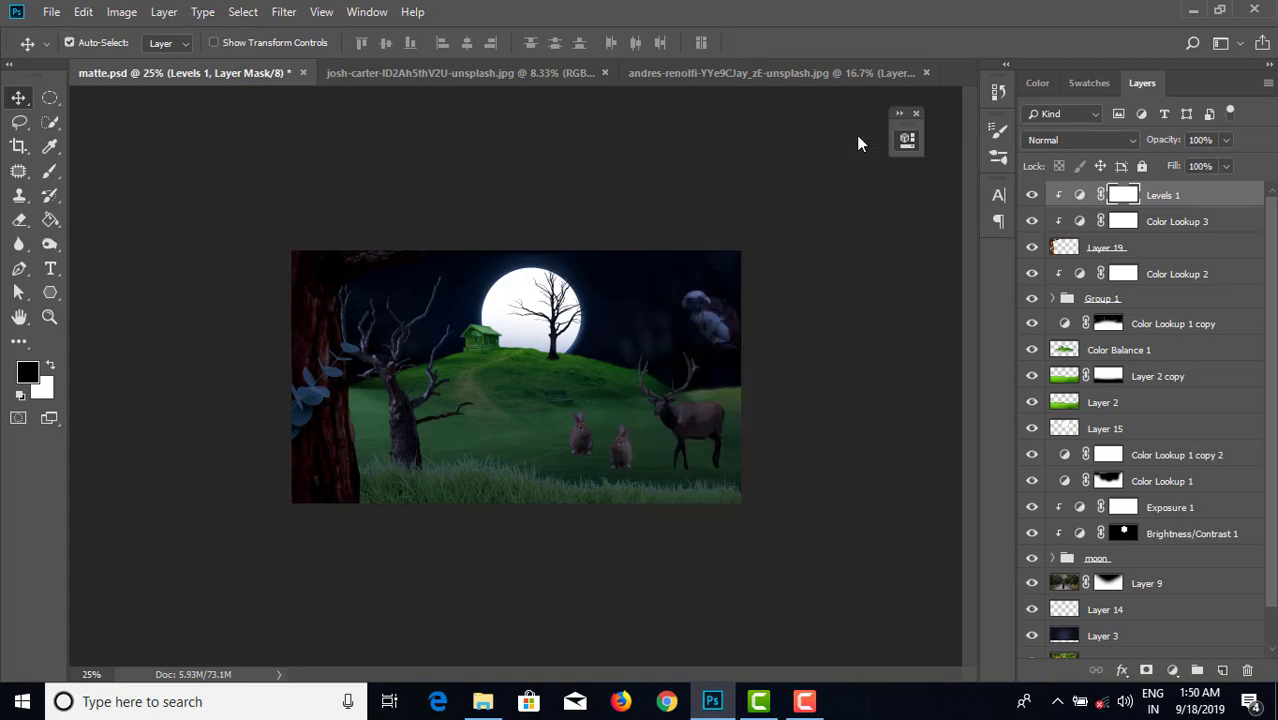
- Toggle the Levels adjustment off and on to compare the scene
click(1031, 198)
click(1031, 198)
click(1031, 197)
click(1031, 198)
- Shrink the left bare tree to about 78% and move it lower and right on the grass
drag(315, 344, 324, 346)
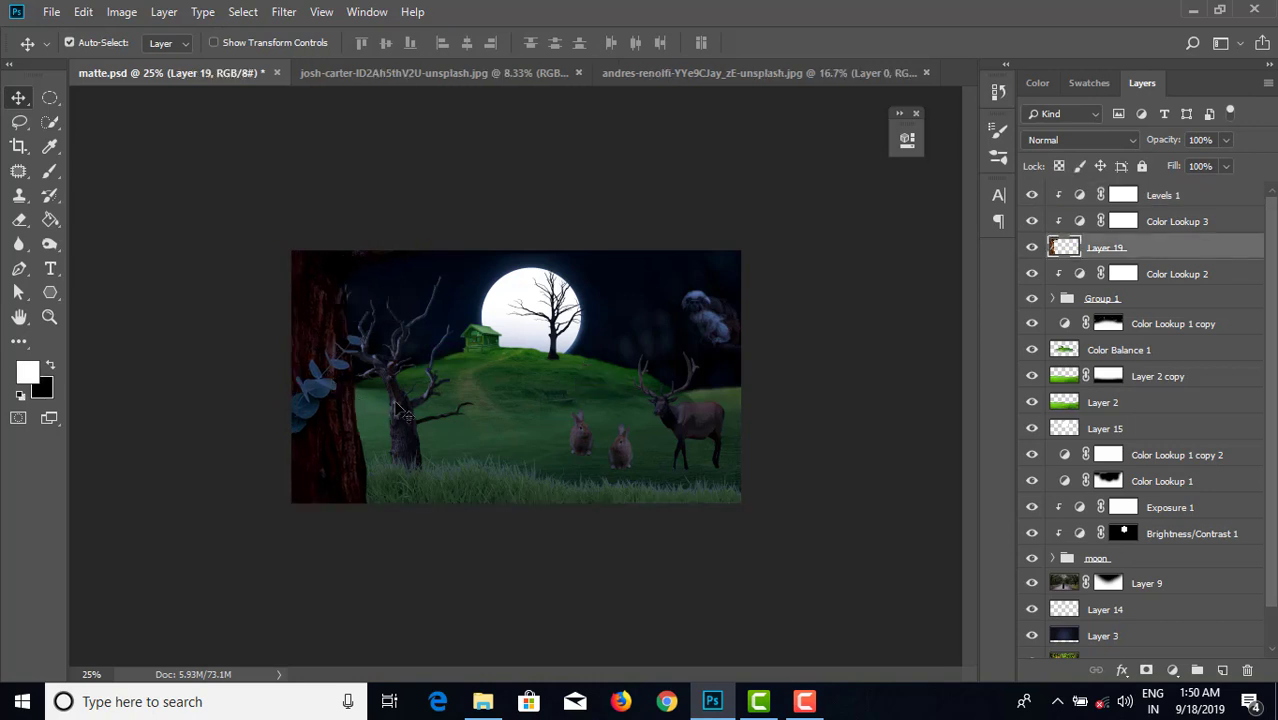
drag(403, 413, 436, 420)
key(ctrl+t)
drag(483, 276, 464, 298)
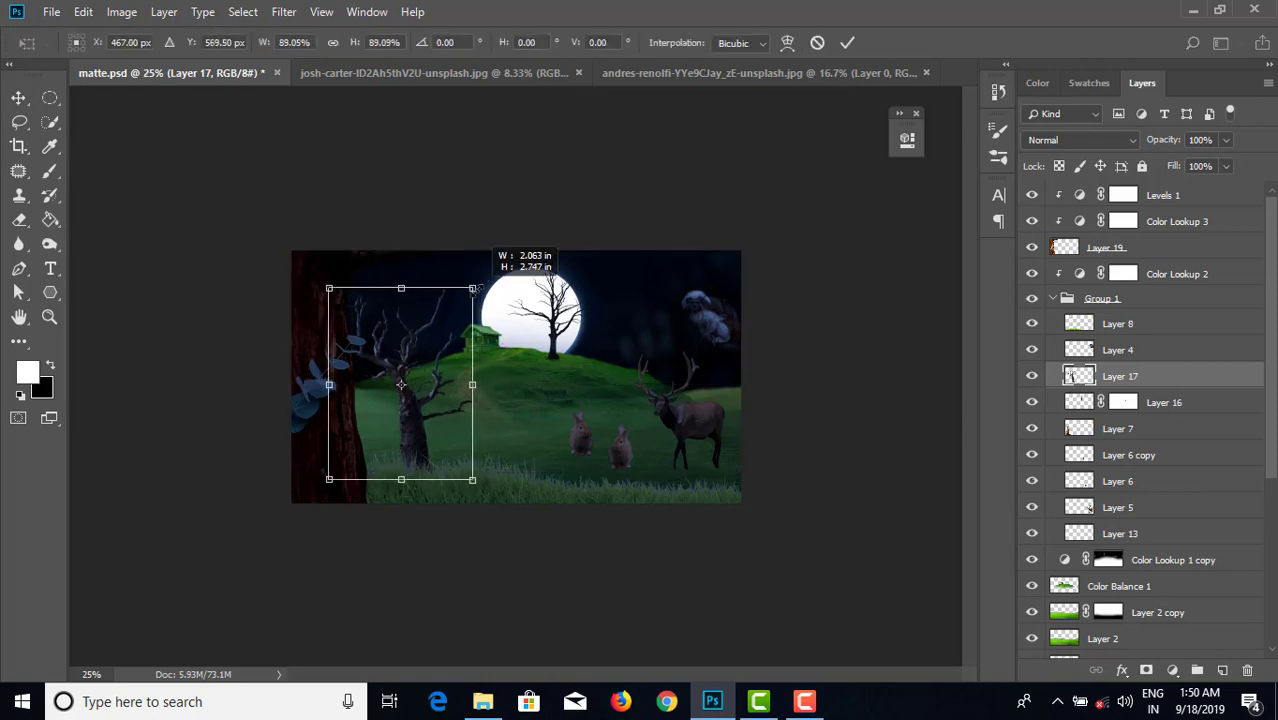
drag(412, 437, 423, 444)
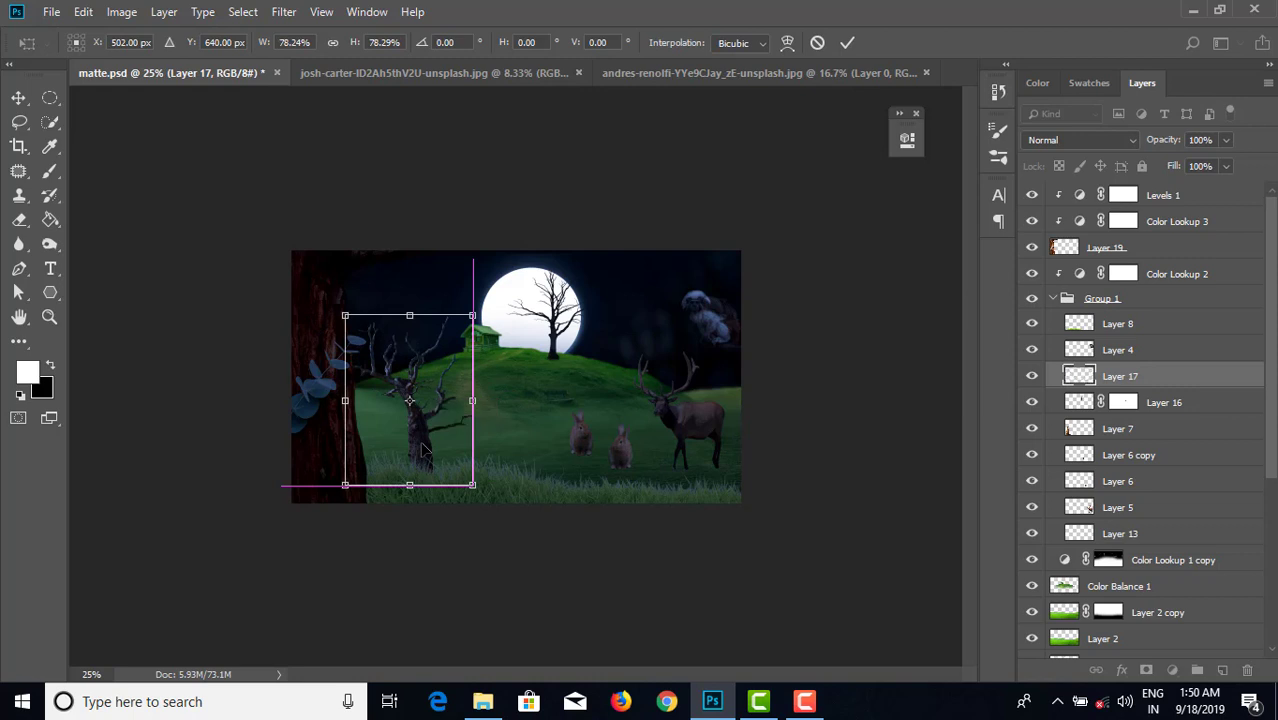
key(Return)
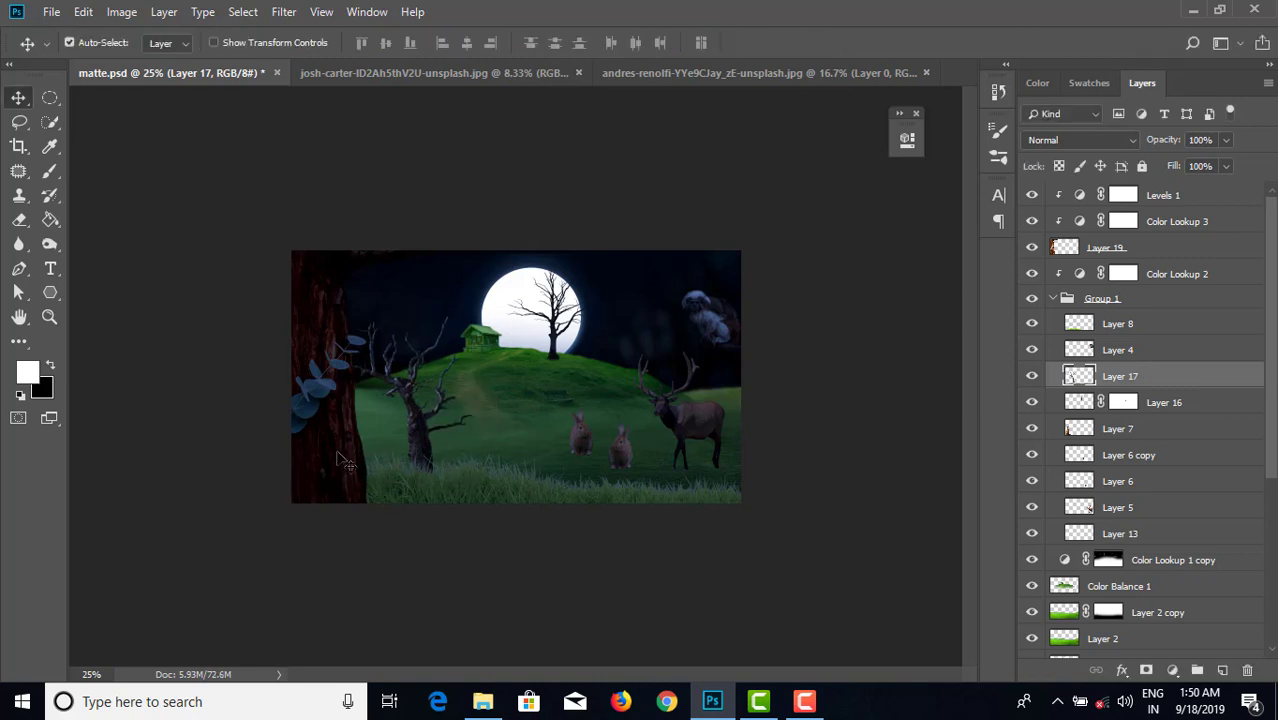
- Pick Layer 19 on the canvas and switch to the redwood trunk photo
click(338, 455)
drag(327, 450, 327, 455)
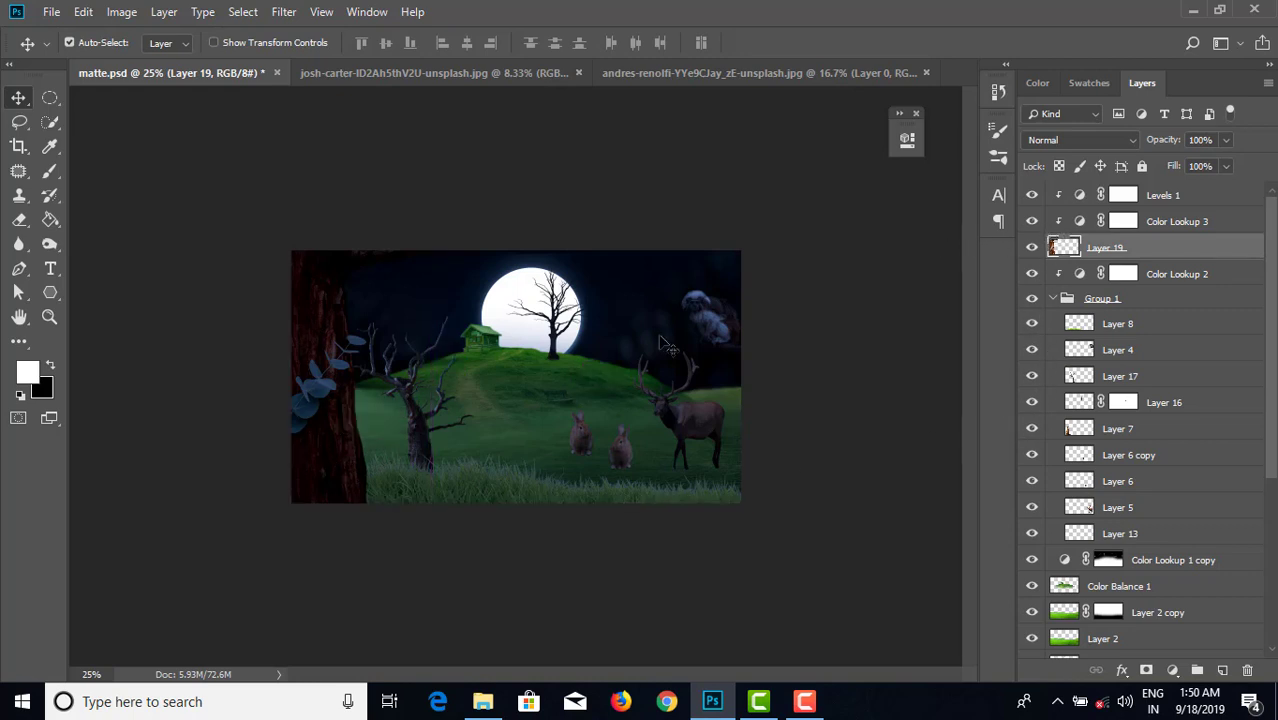
click(518, 81)
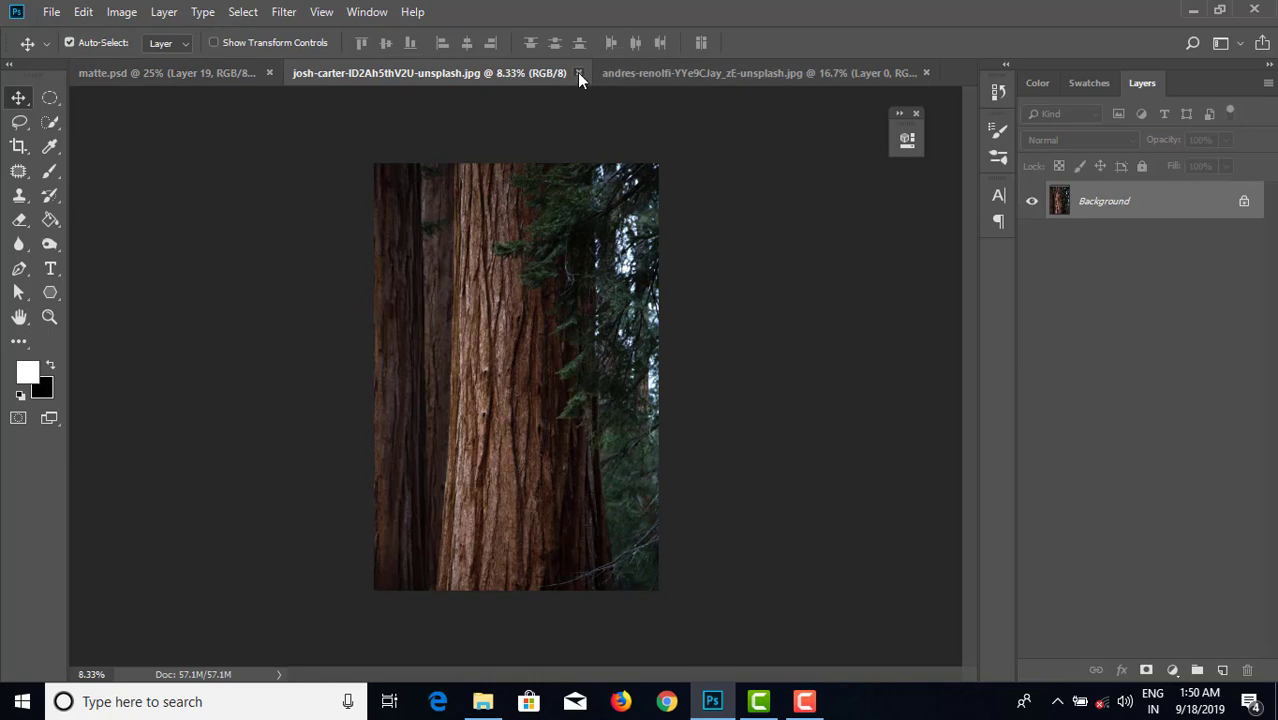
- Close the redwood trunk and bark-and-leaves photos without saving changes
click(578, 72)
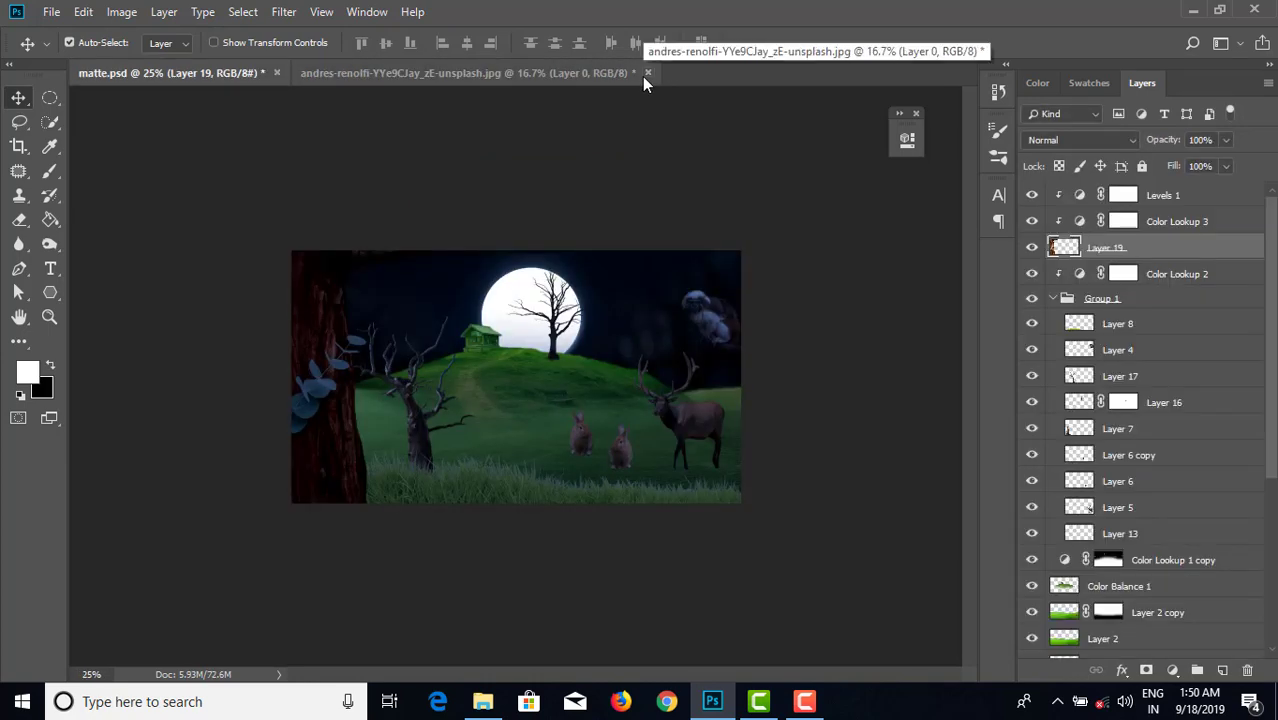
click(556, 76)
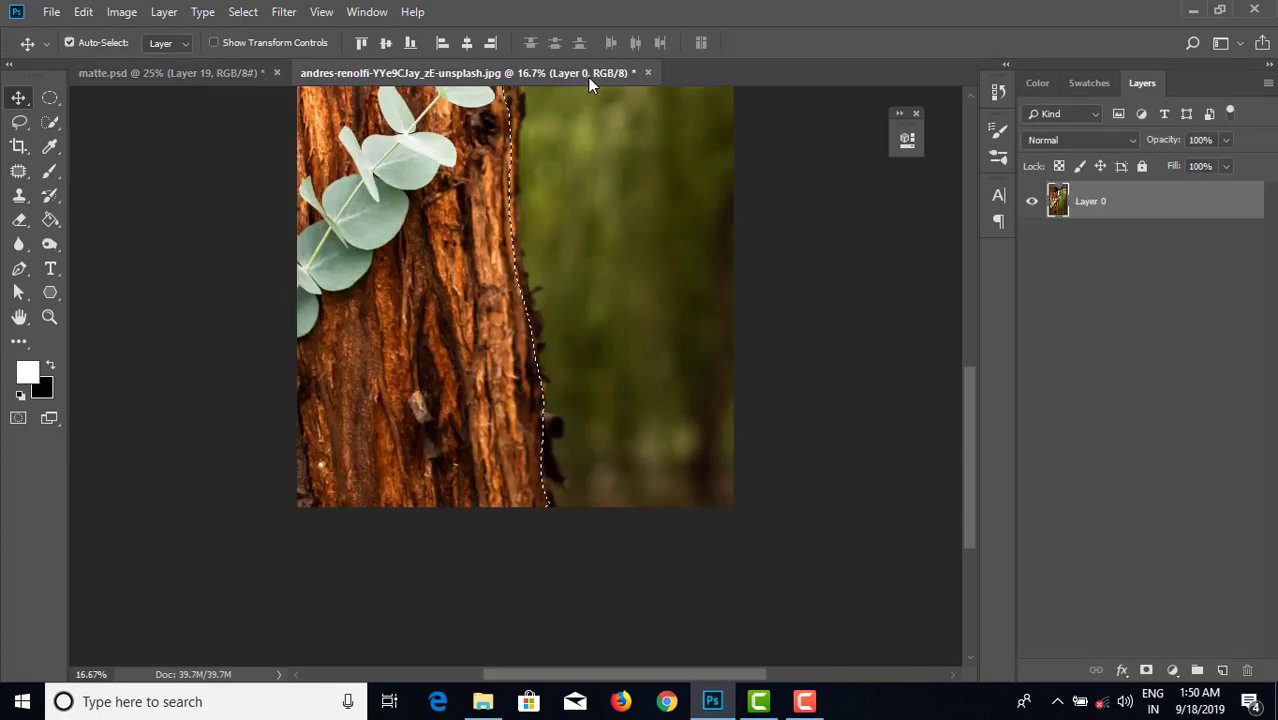
click(647, 72)
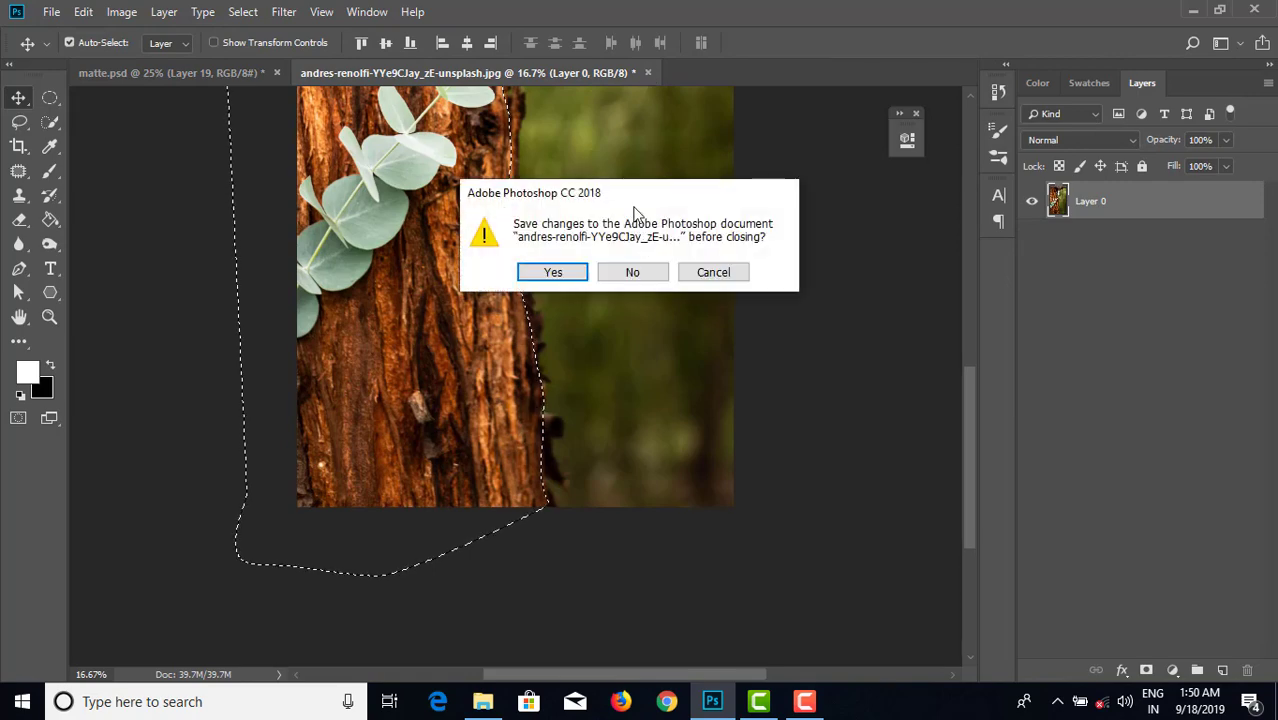
click(630, 271)
- Open Forest-trail-trees_-_West_Virginia_-_ForestWander.jpg from disk
click(51, 11)
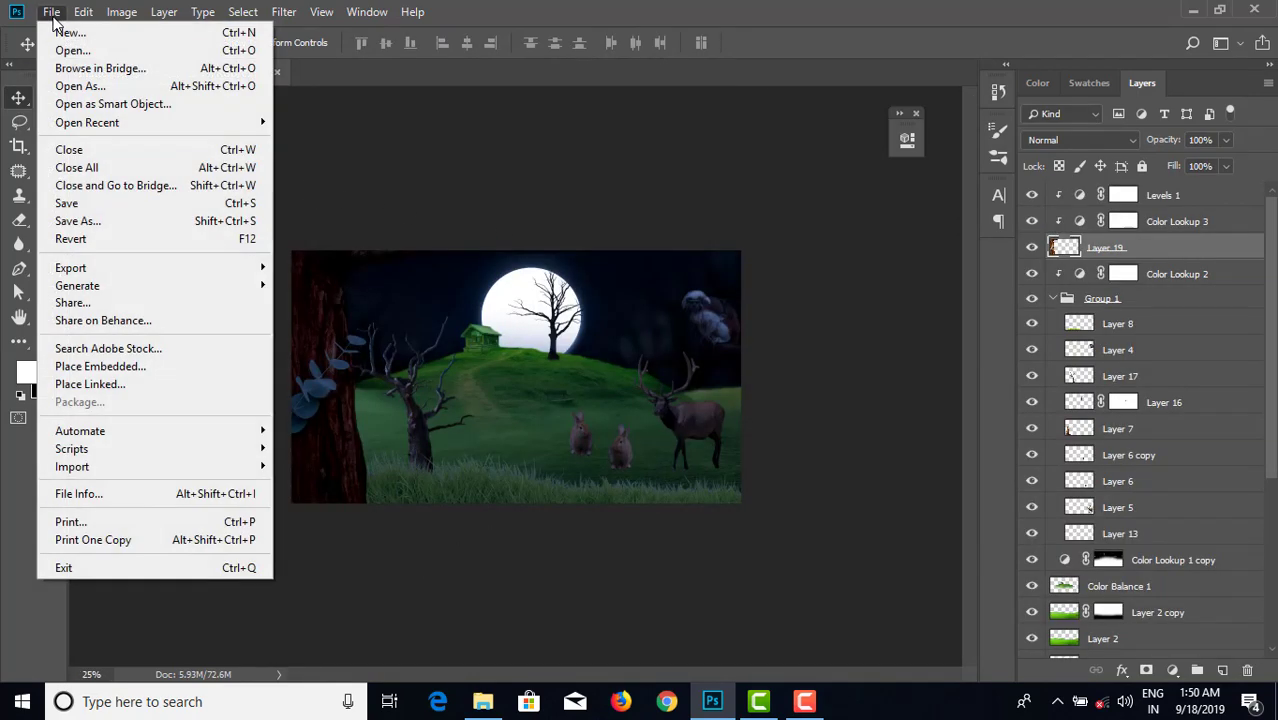
click(60, 48)
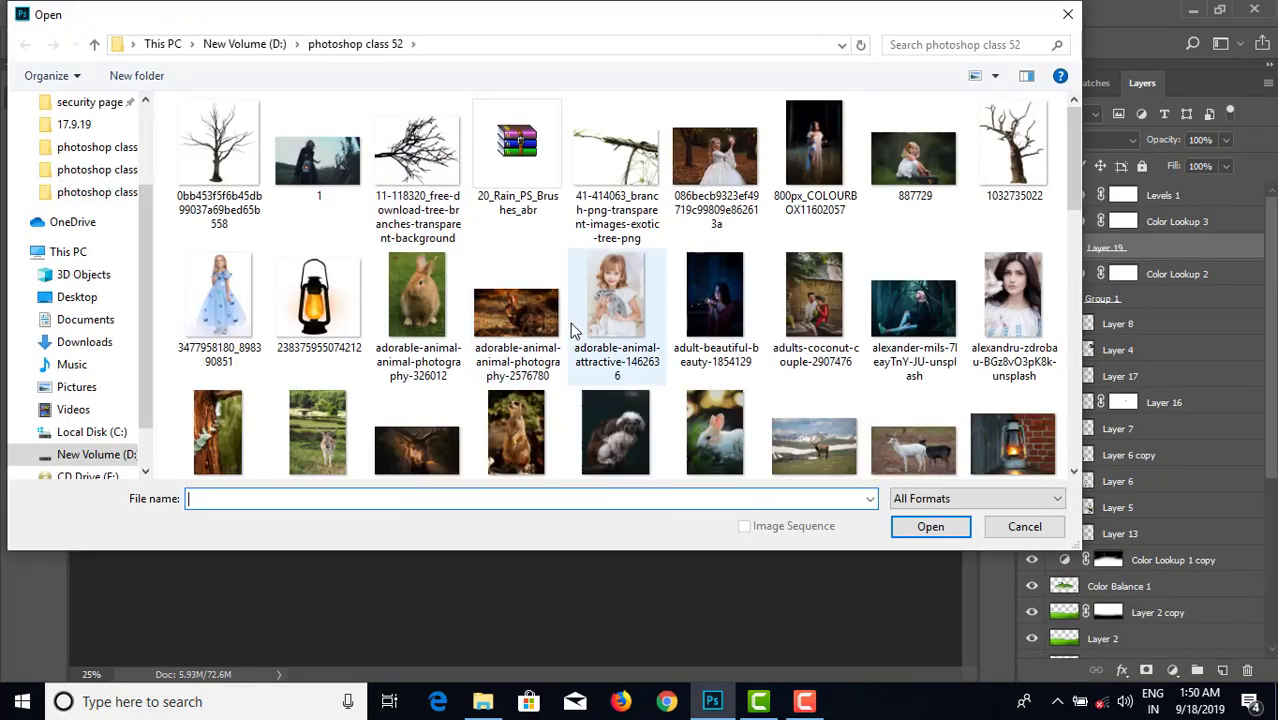
scroll(575, 330, down, 3)
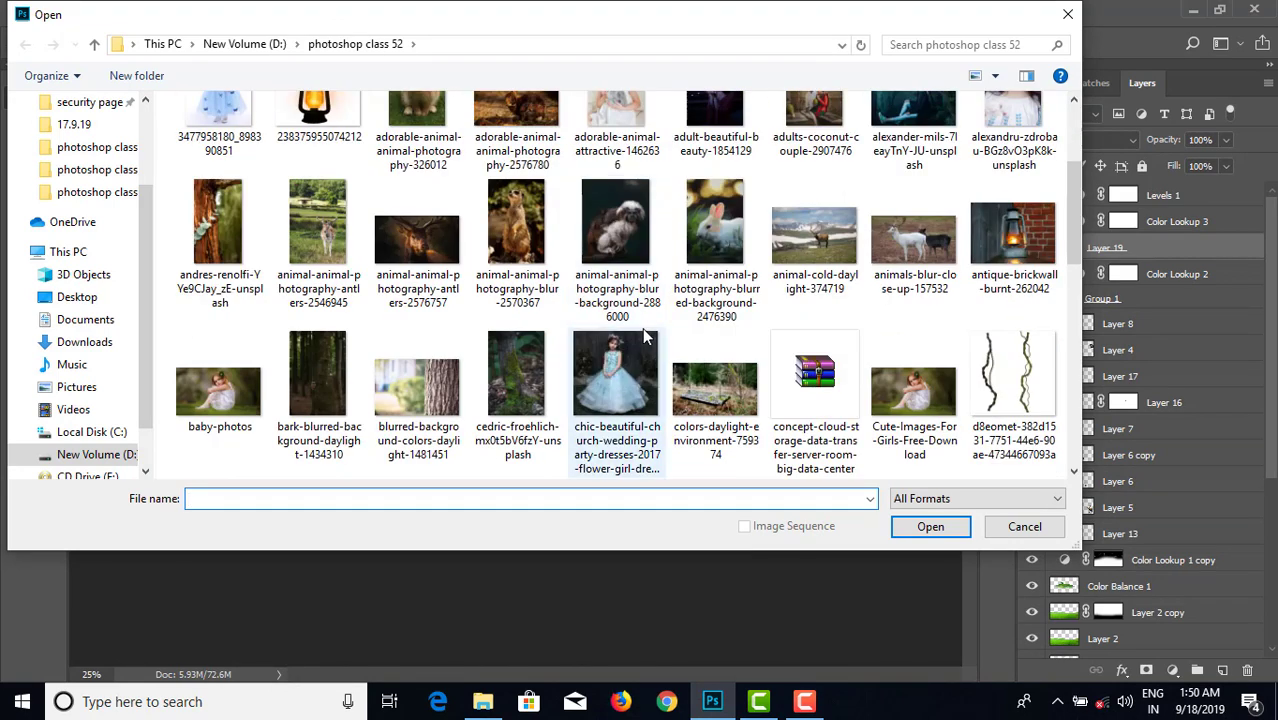
scroll(645, 337, down, 3)
scroll(645, 337, down, 2)
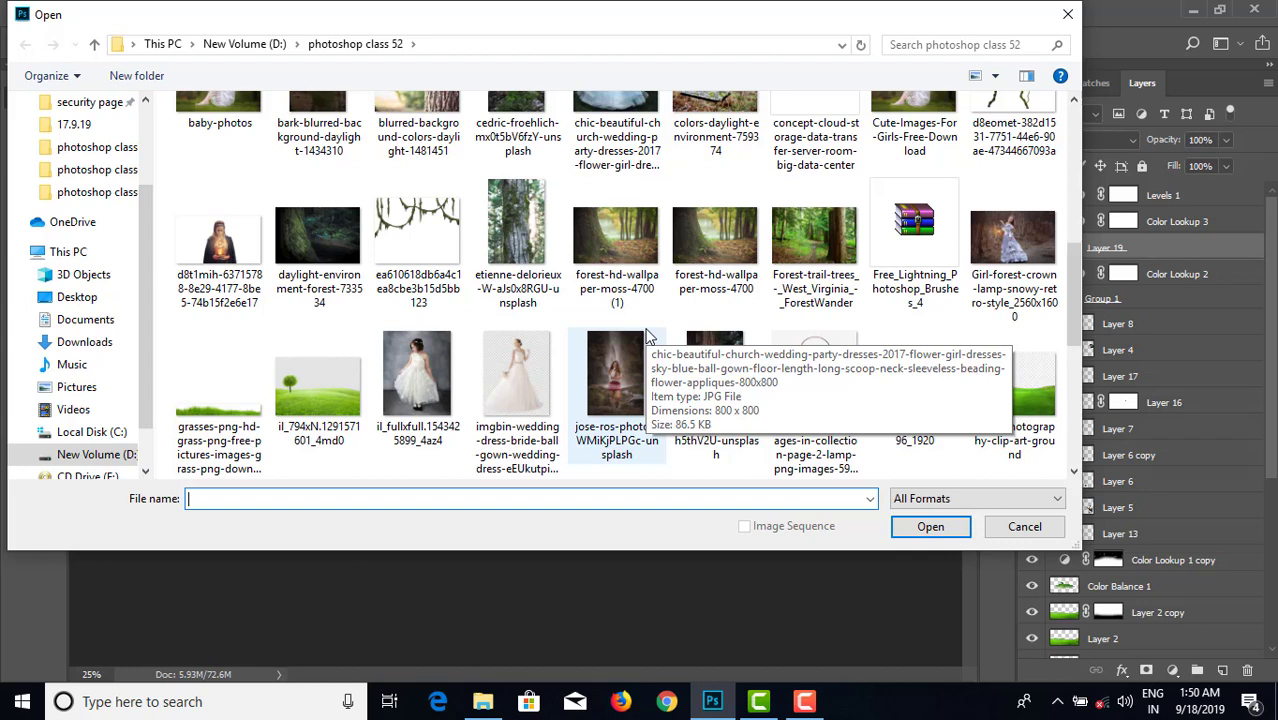
scroll(645, 337, up, 1)
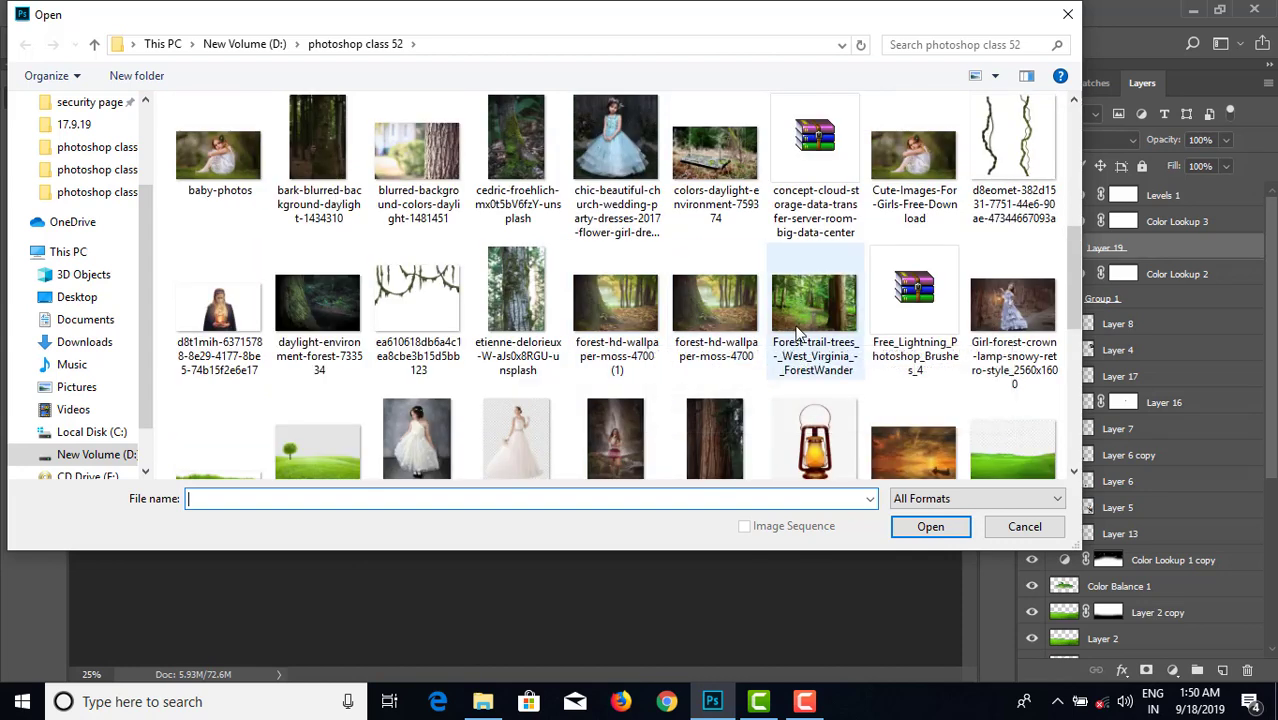
click(834, 304)
click(950, 527)
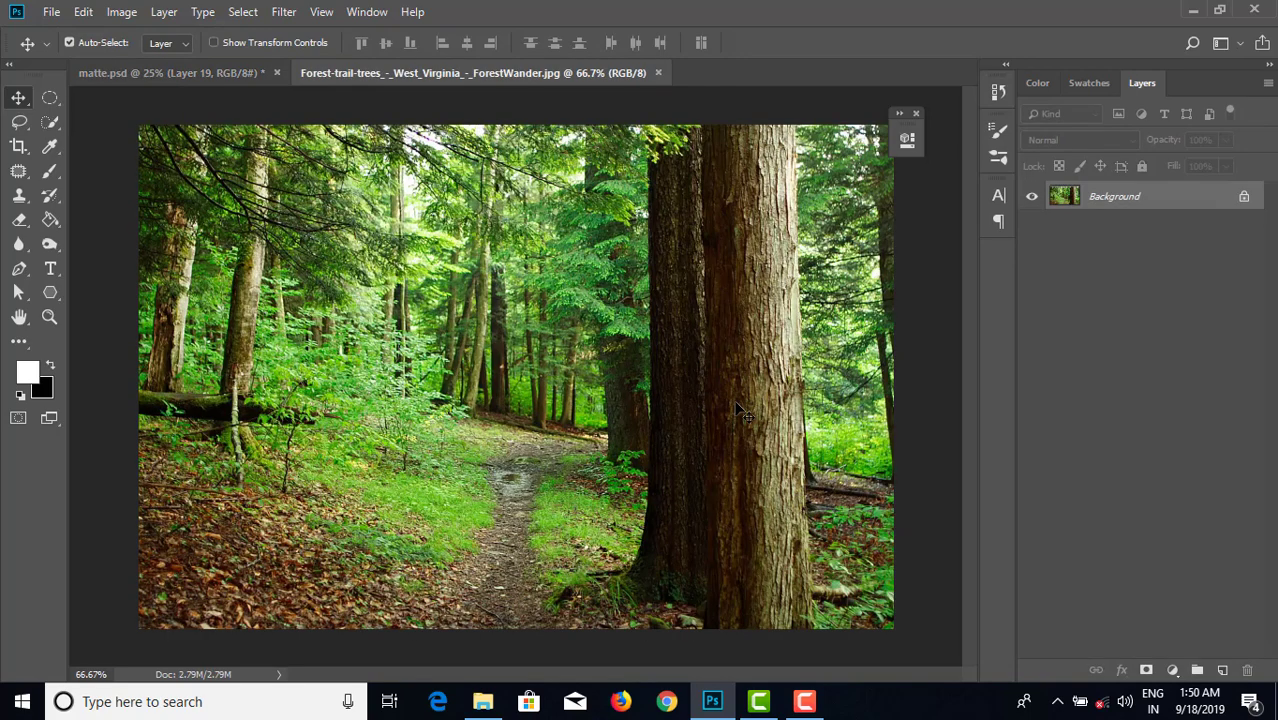
- Convert the Background to Layer 0 and pen-trace the trunk's right edge and top
double_click(1183, 198)
click(789, 203)
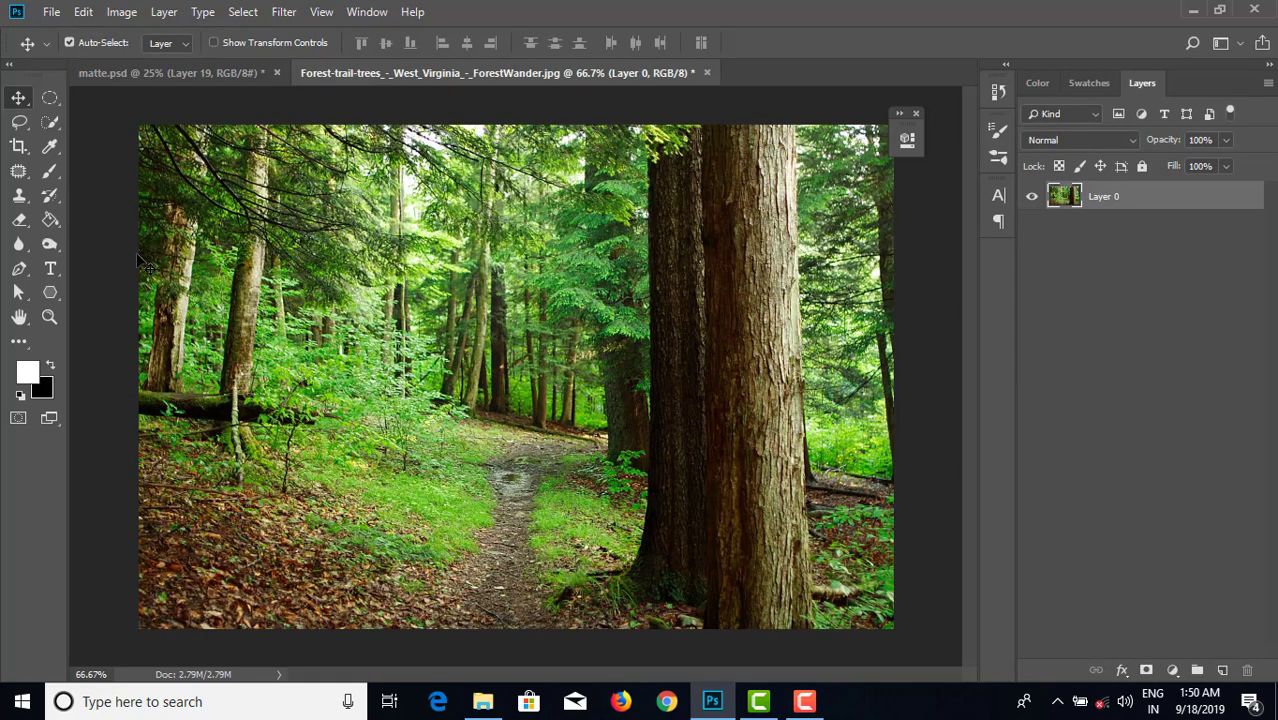
click(19, 268)
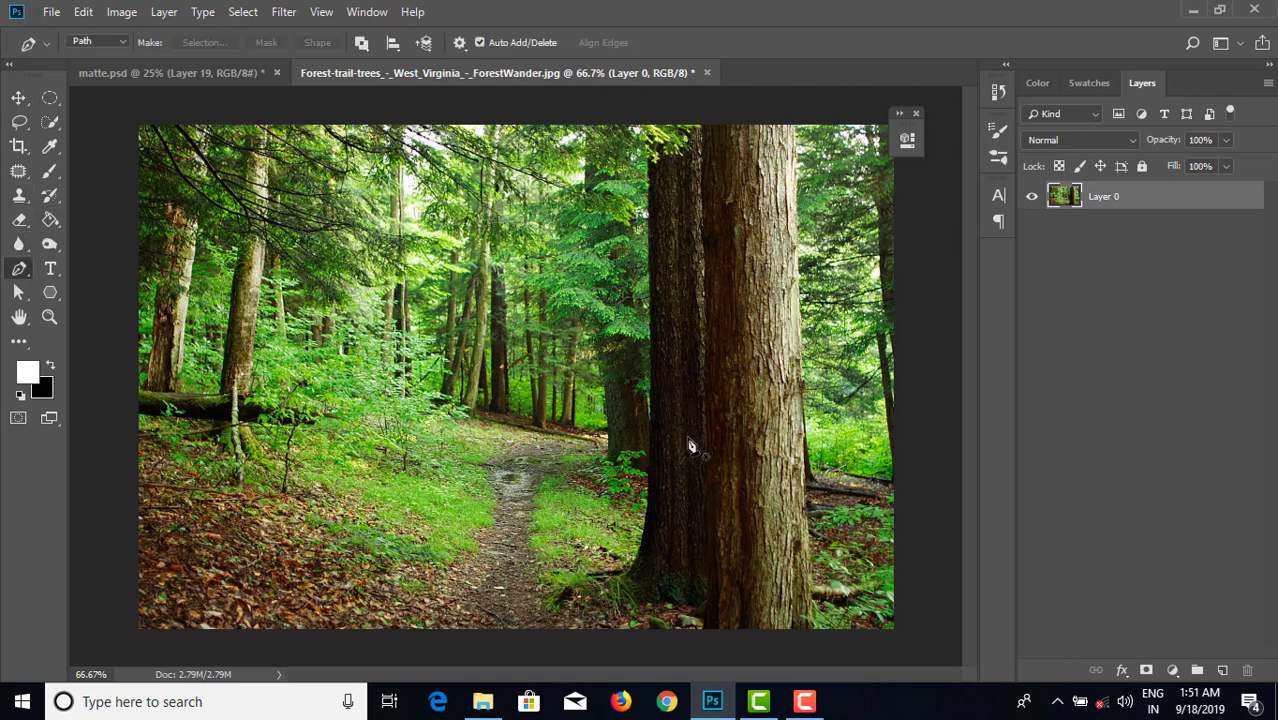
click(810, 629)
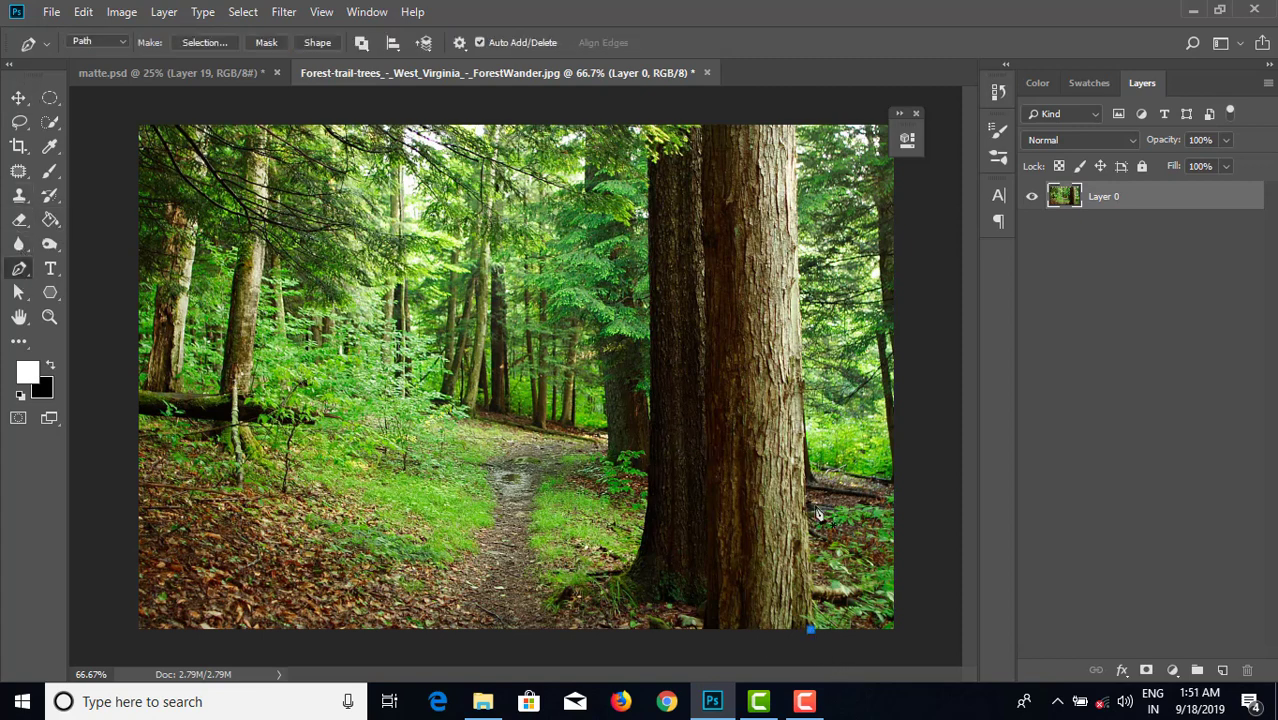
click(794, 127)
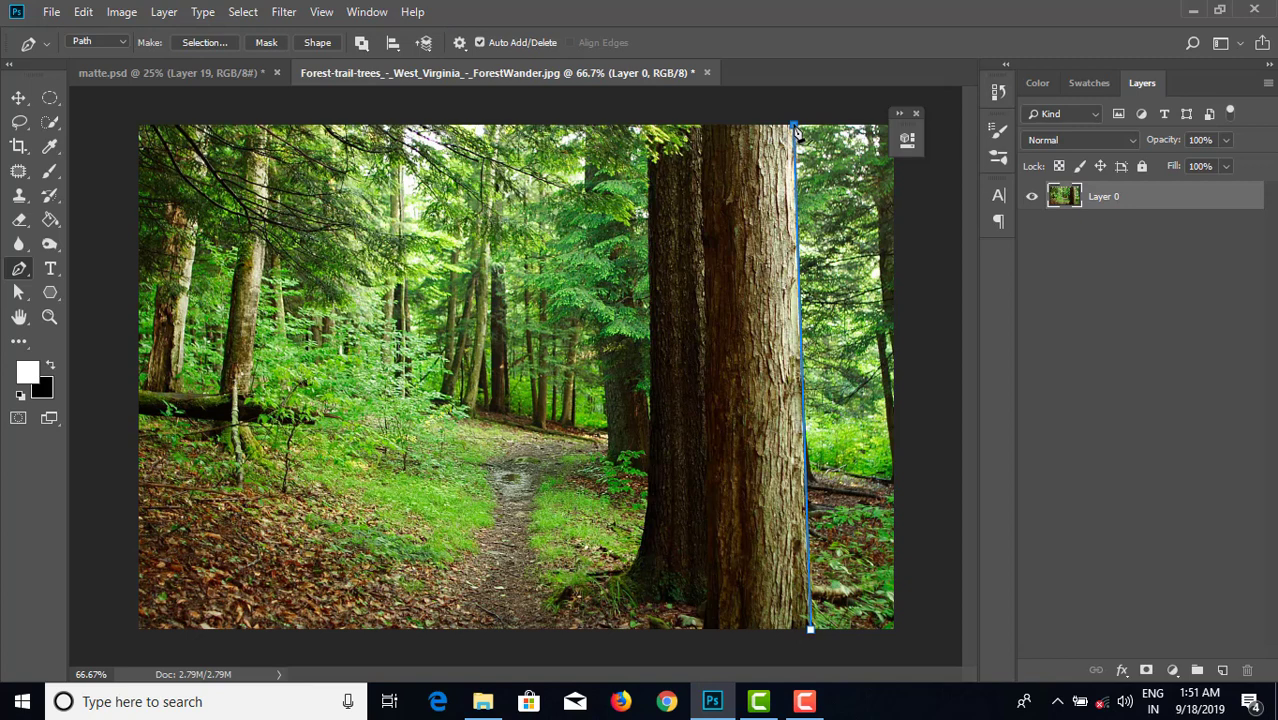
click(703, 121)
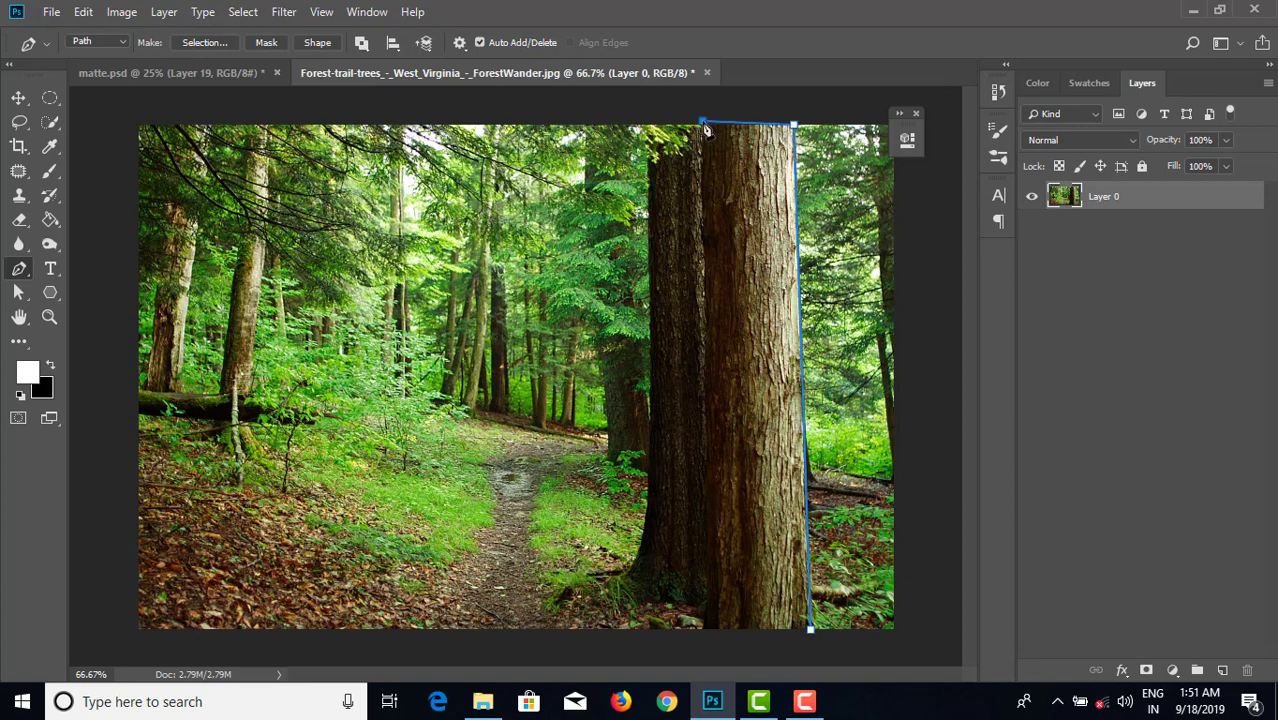
click(648, 125)
- Curve the path down the trunk's left edge, along its base, and close it
mouse_move(651, 480)
mouse_down()
mouse_move(646, 519)
mouse_move(651, 481)
mouse_up()
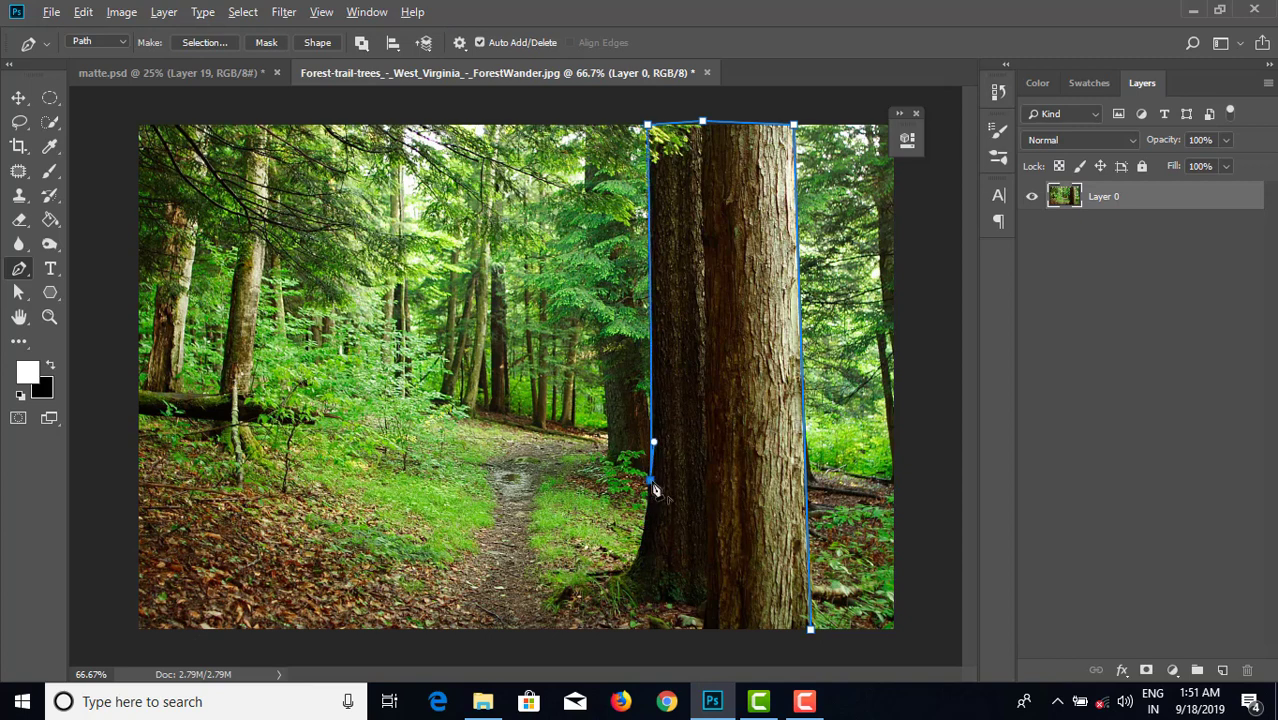
drag(627, 576, 603, 600)
alt+click(627, 576)
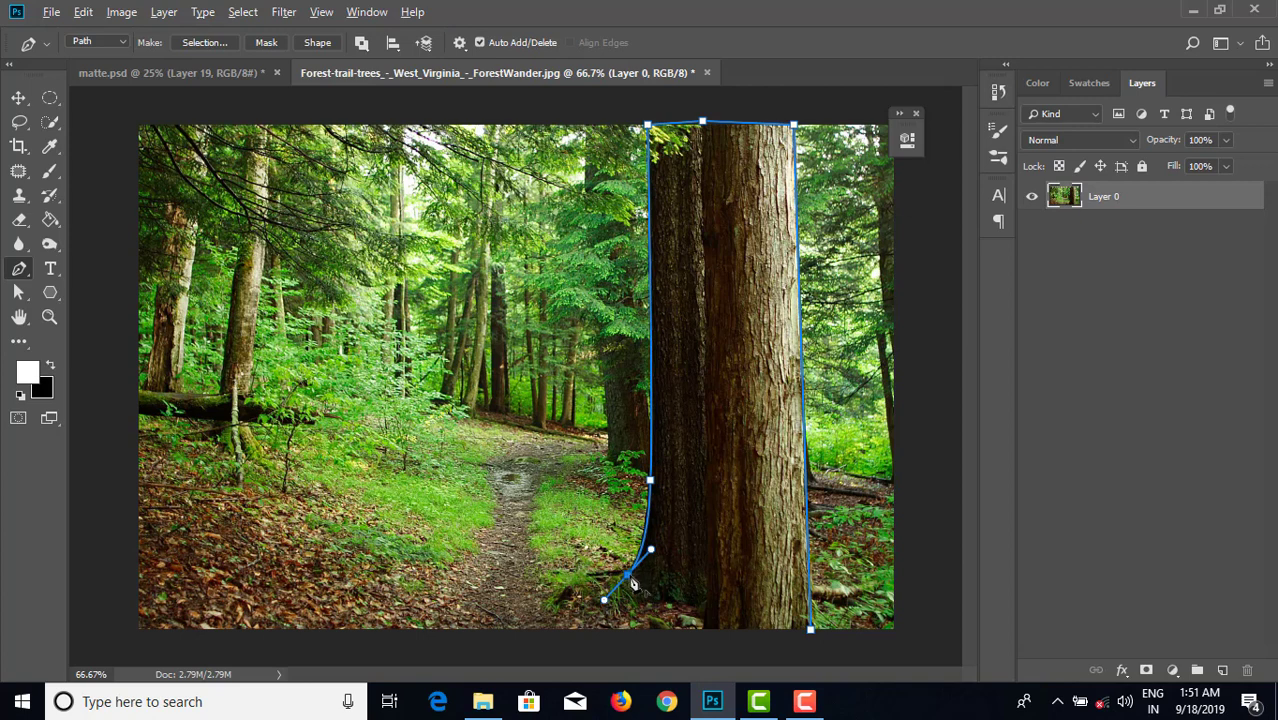
click(582, 585)
click(627, 606)
click(670, 618)
click(707, 619)
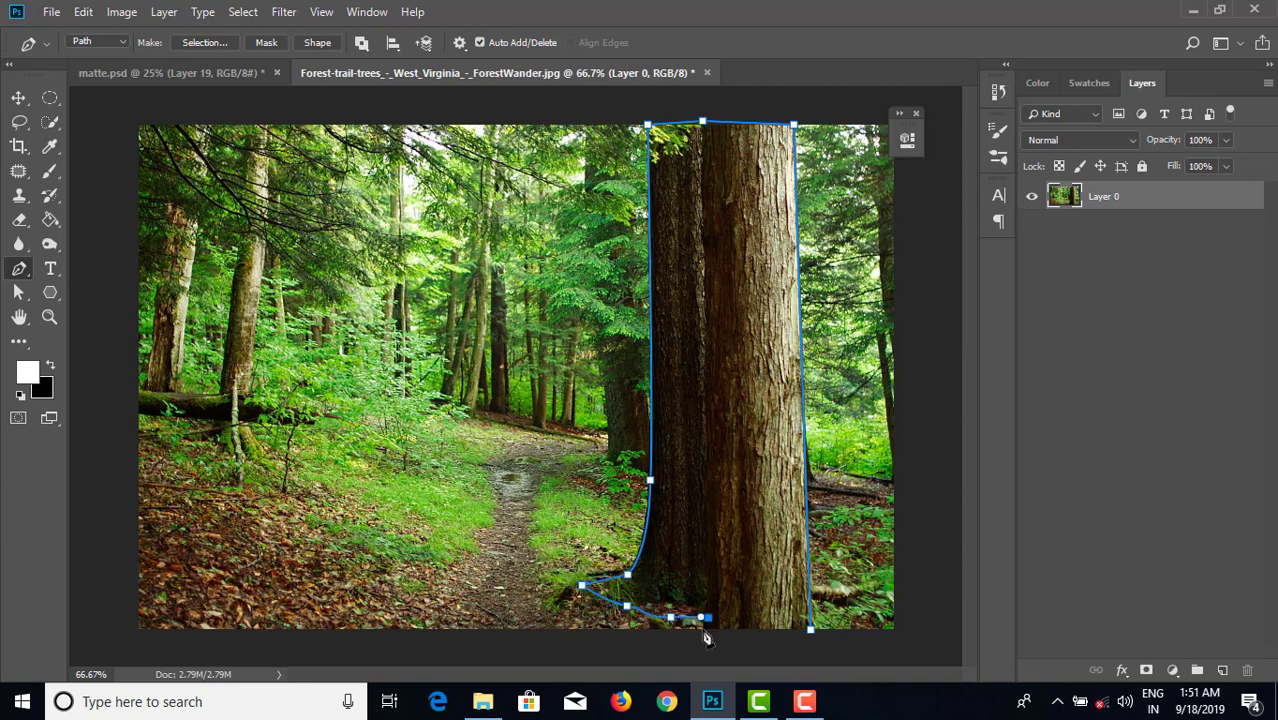
click(810, 629)
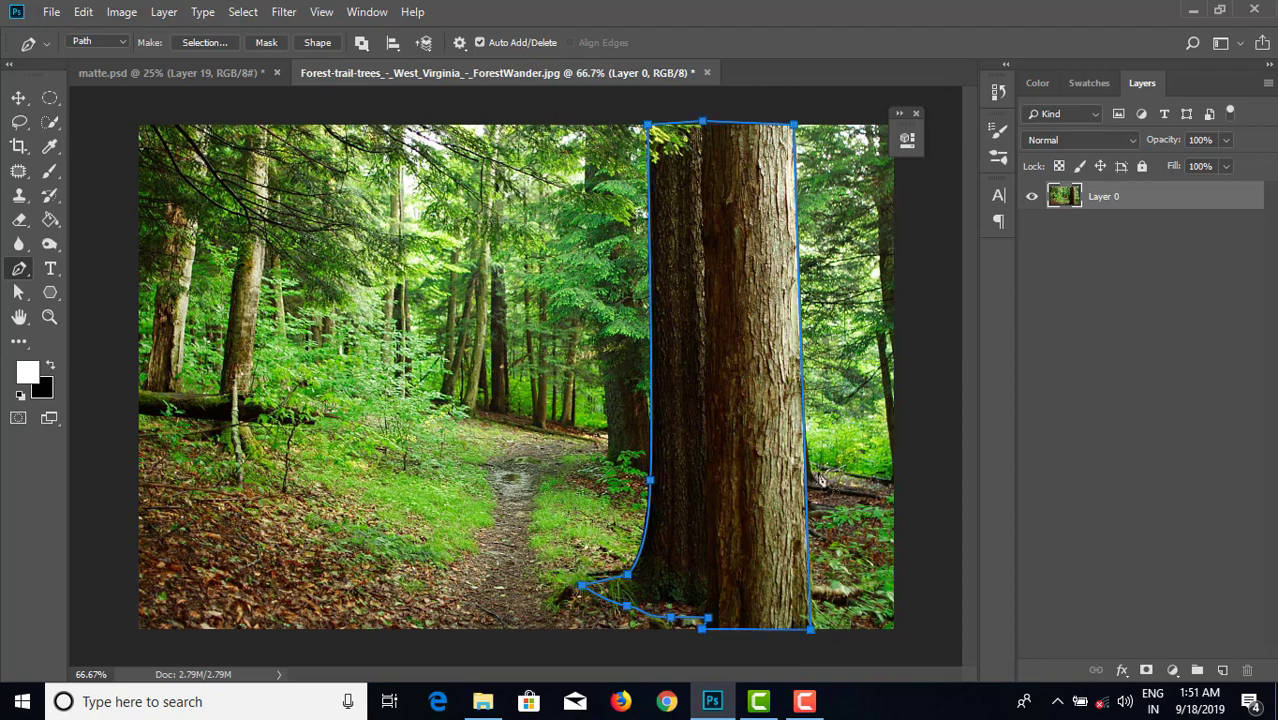
- Turn the trunk path into a selection and return to matte.psd
right_click(831, 381)
click(845, 387)
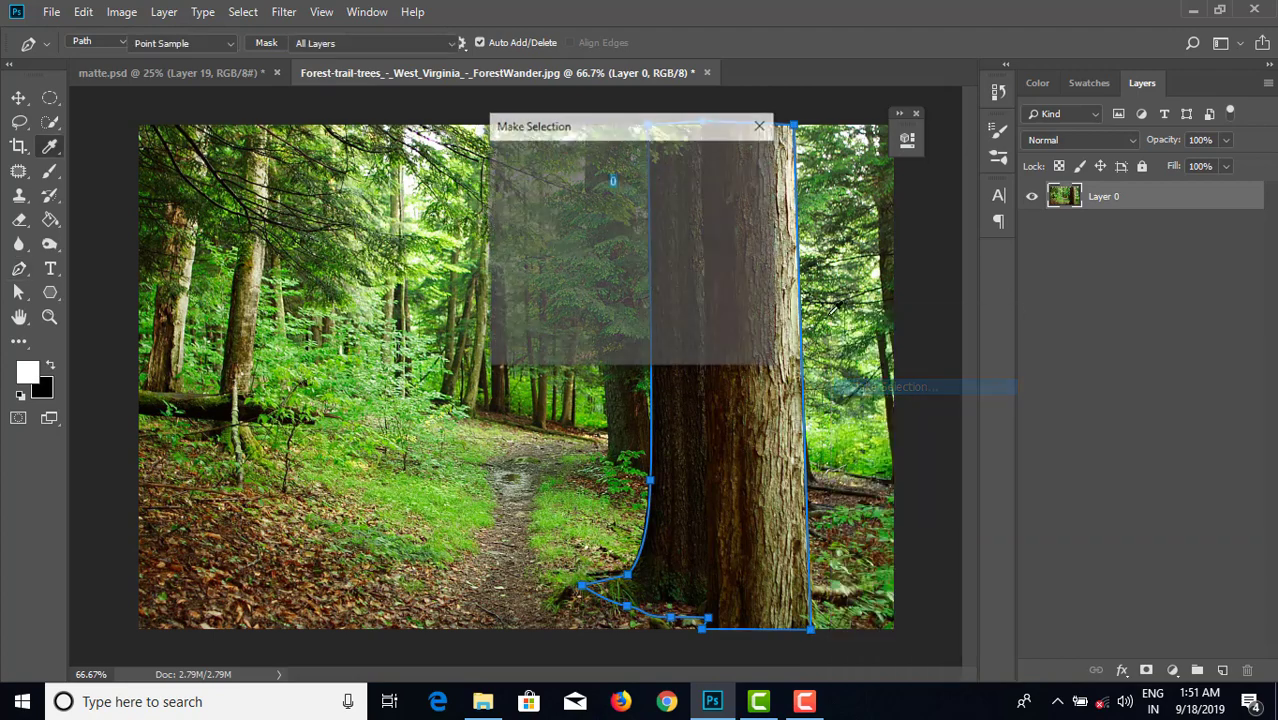
click(735, 167)
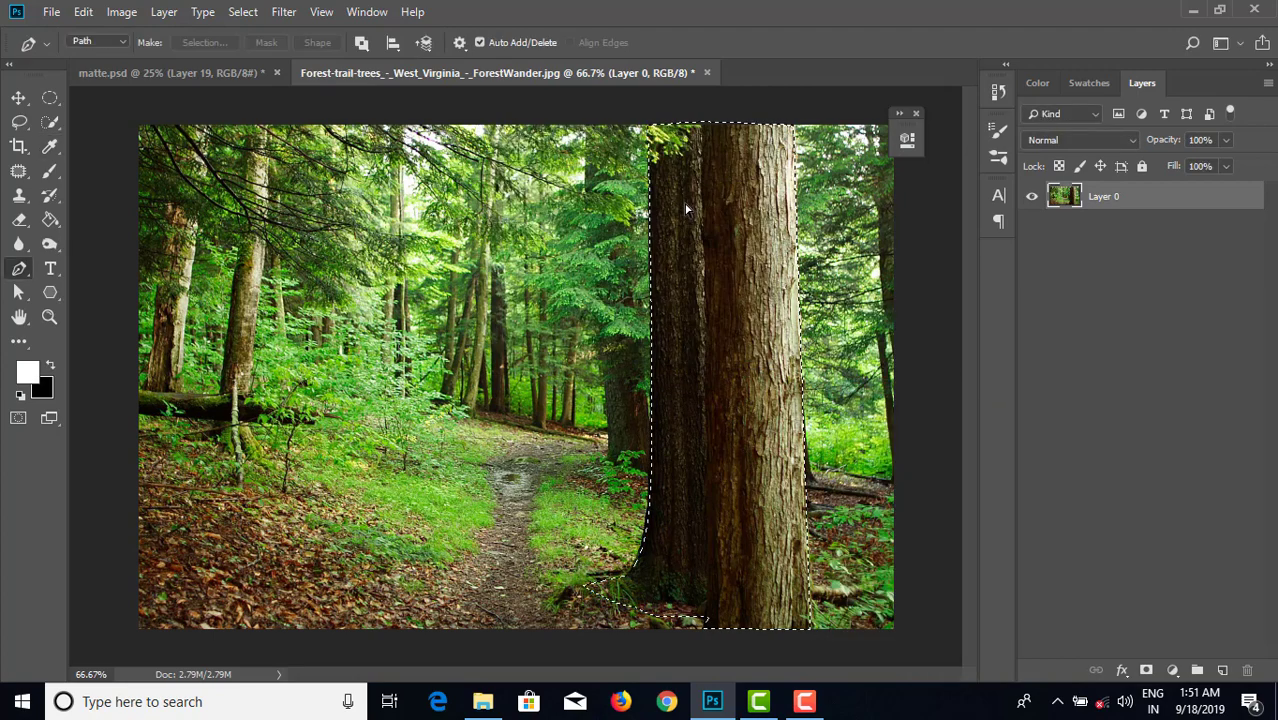
click(187, 76)
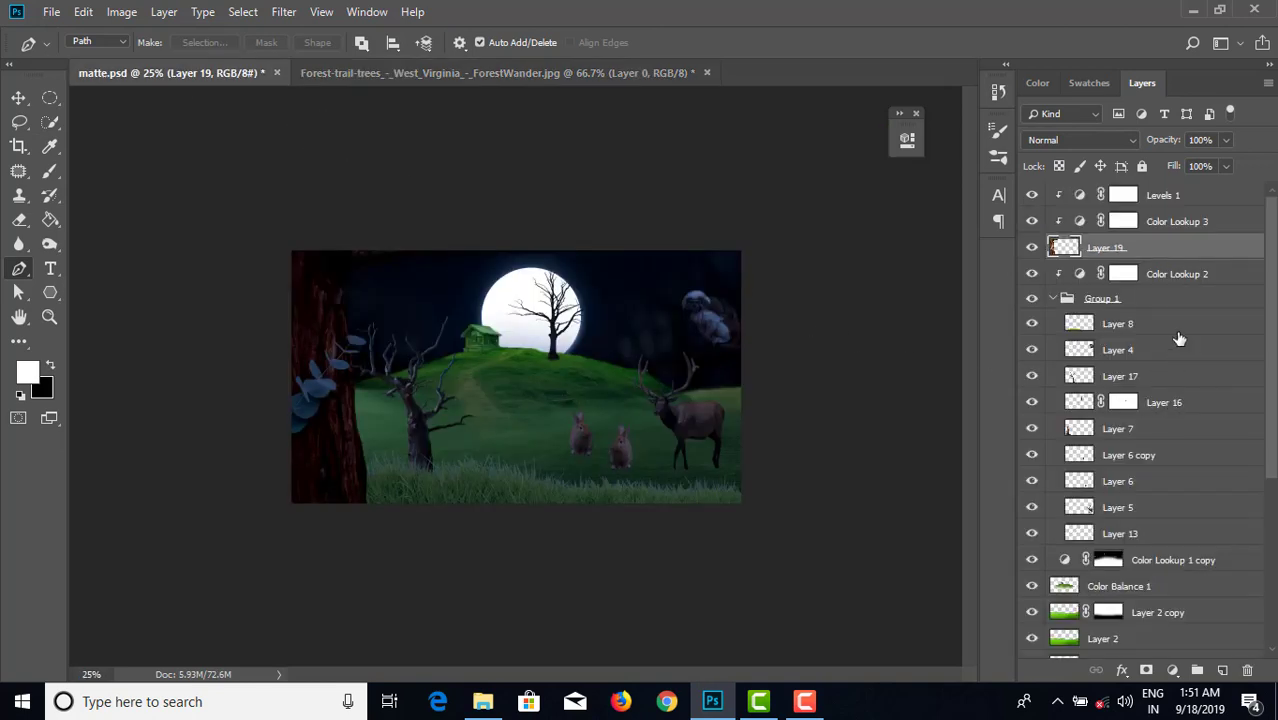
- Paste the trunk into matte.psd as Layer 20, leaving it unclipped
key(ctrl+v)
key(ctrl+alt+g)
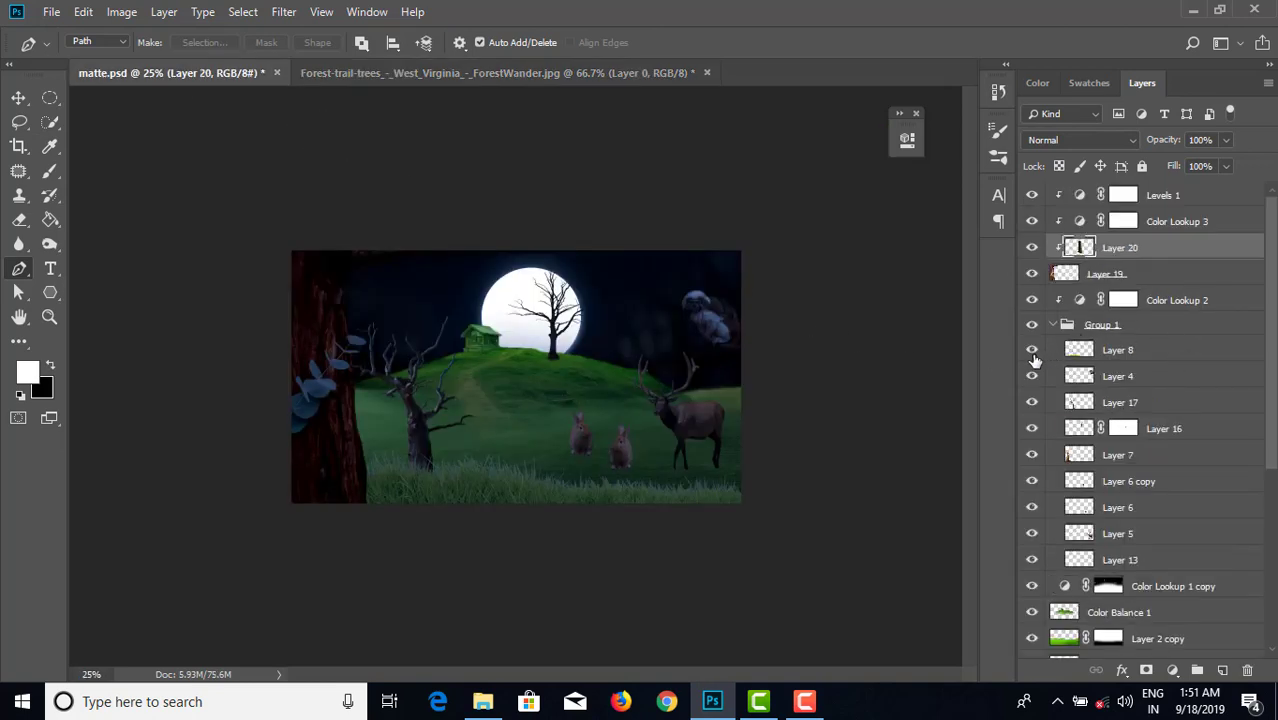
right_click(1131, 254)
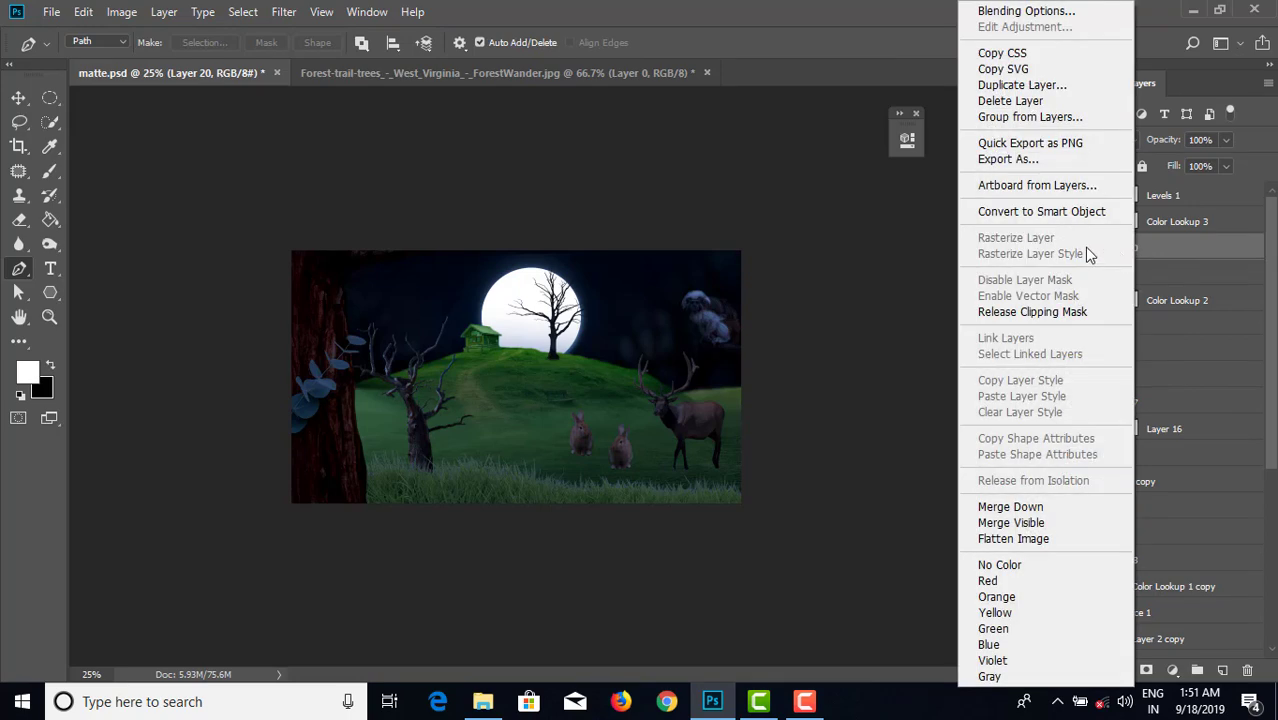
click(1038, 312)
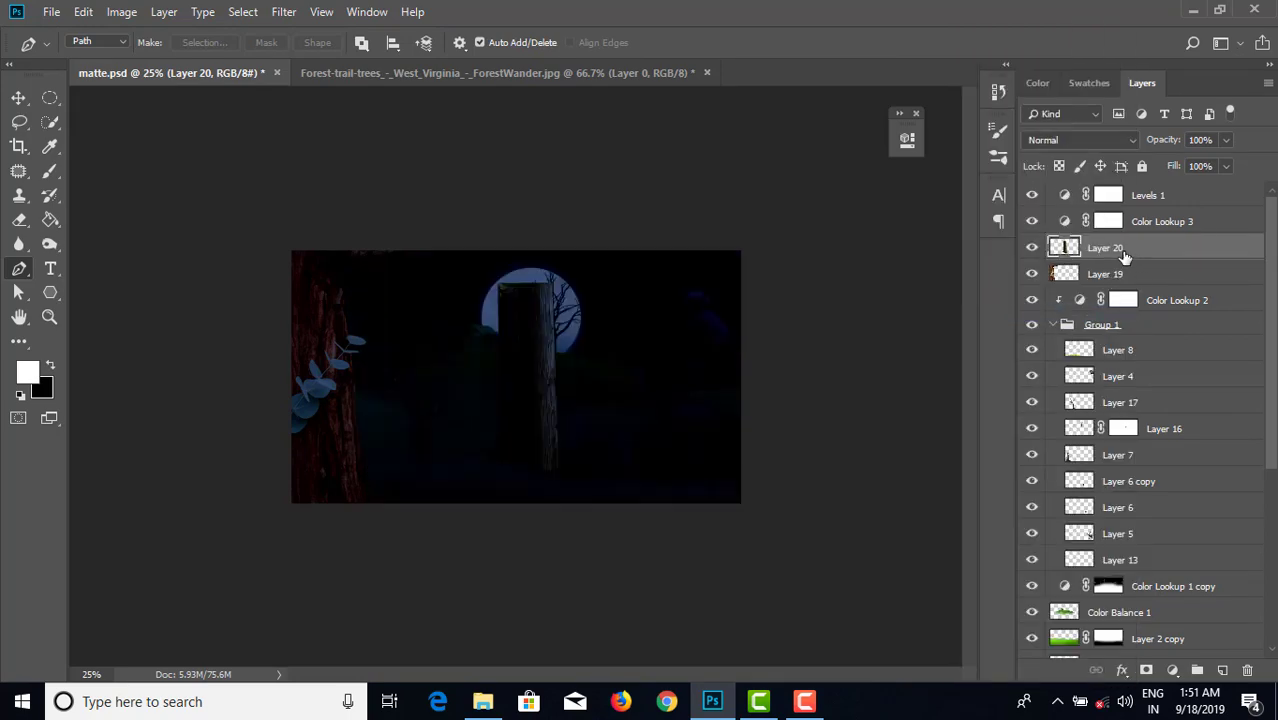
- Clip Color Lookup 3 and Levels 1 to Layer 20 and switch to the Move tool
double_click(1066, 221)
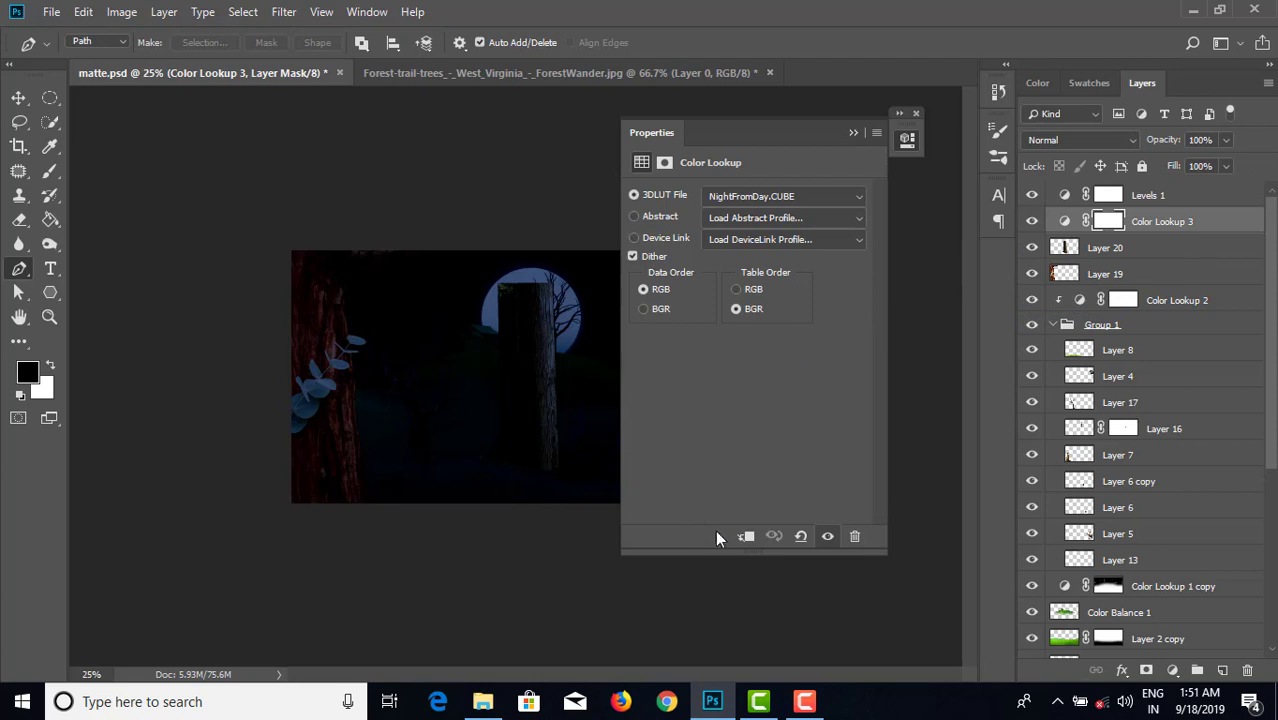
click(746, 536)
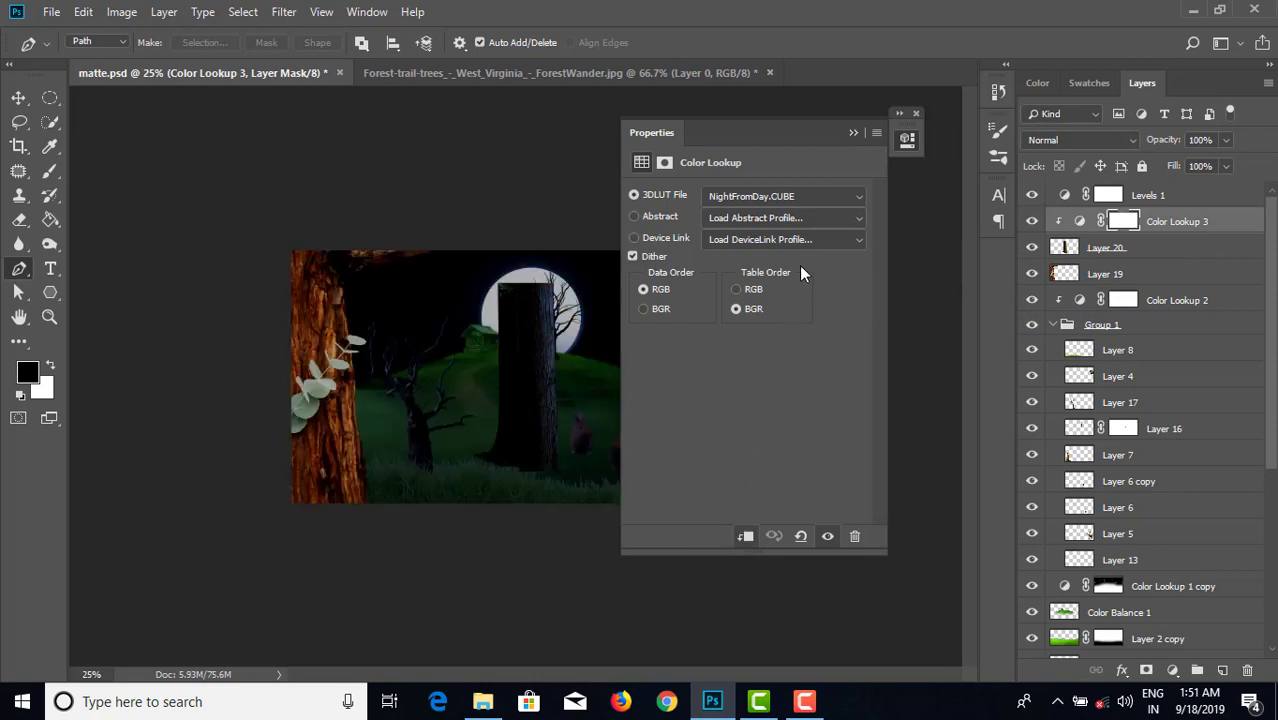
click(853, 133)
double_click(1066, 194)
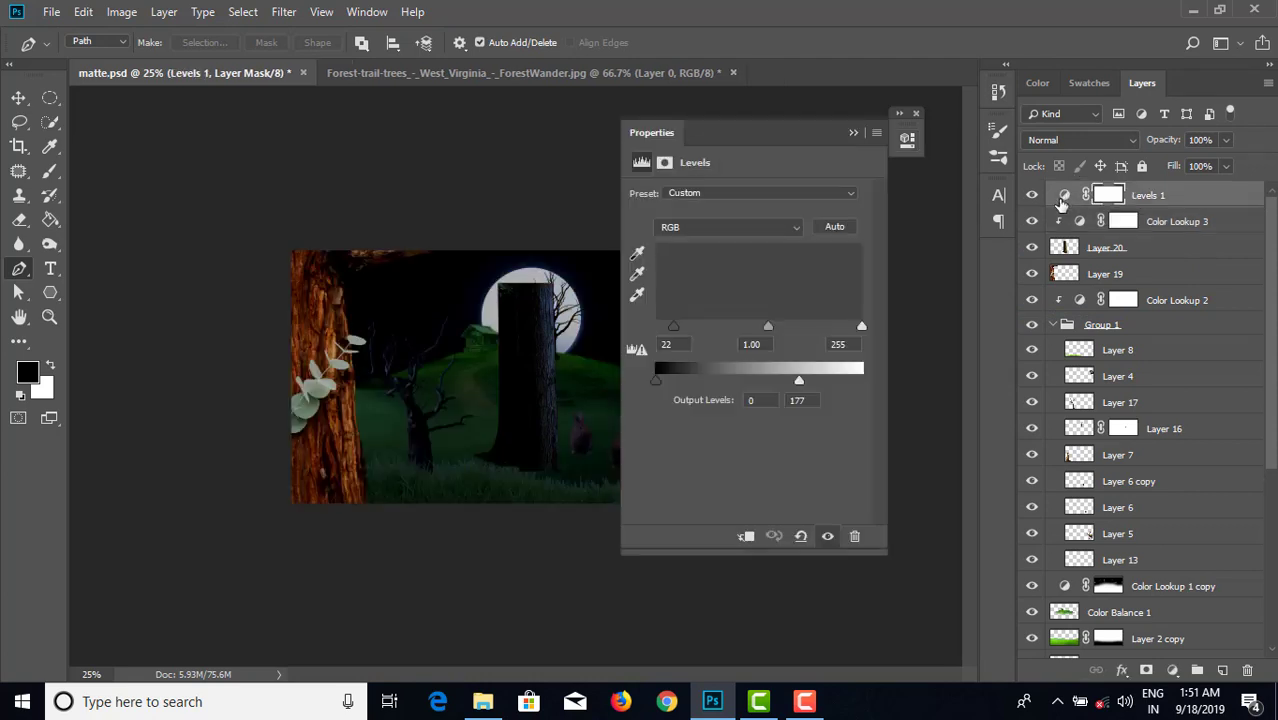
click(746, 536)
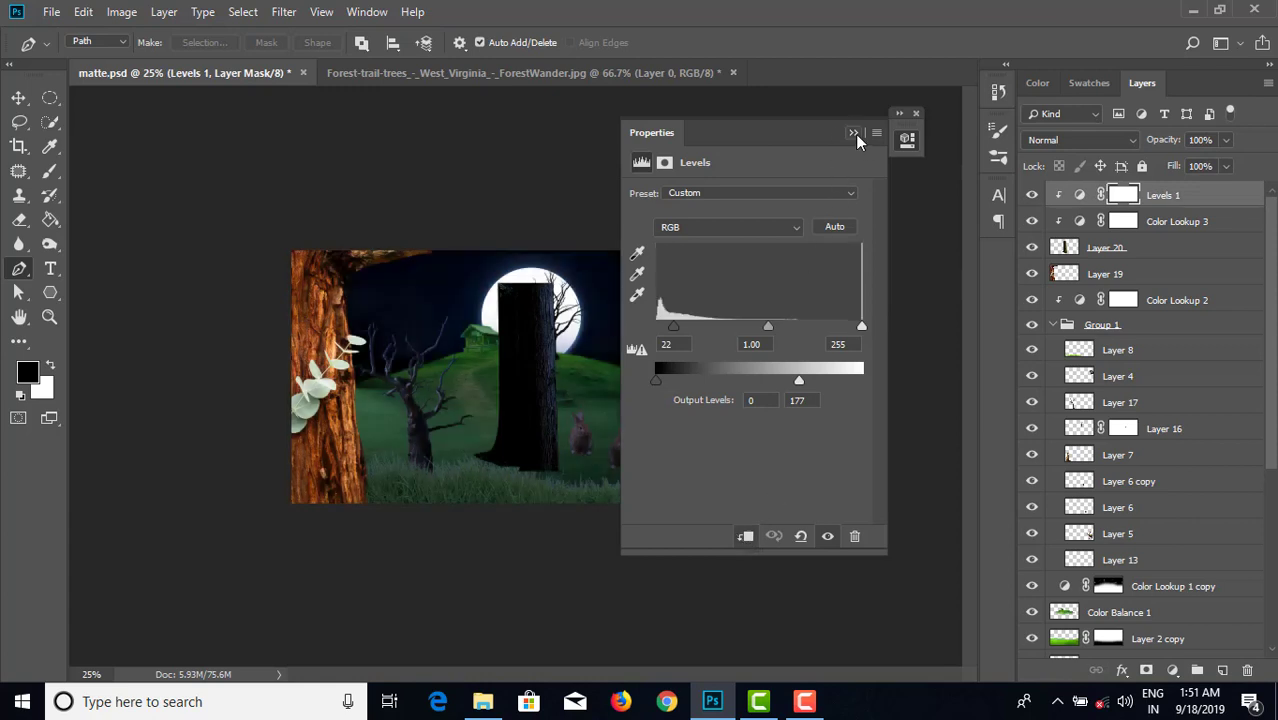
click(853, 133)
key(v)
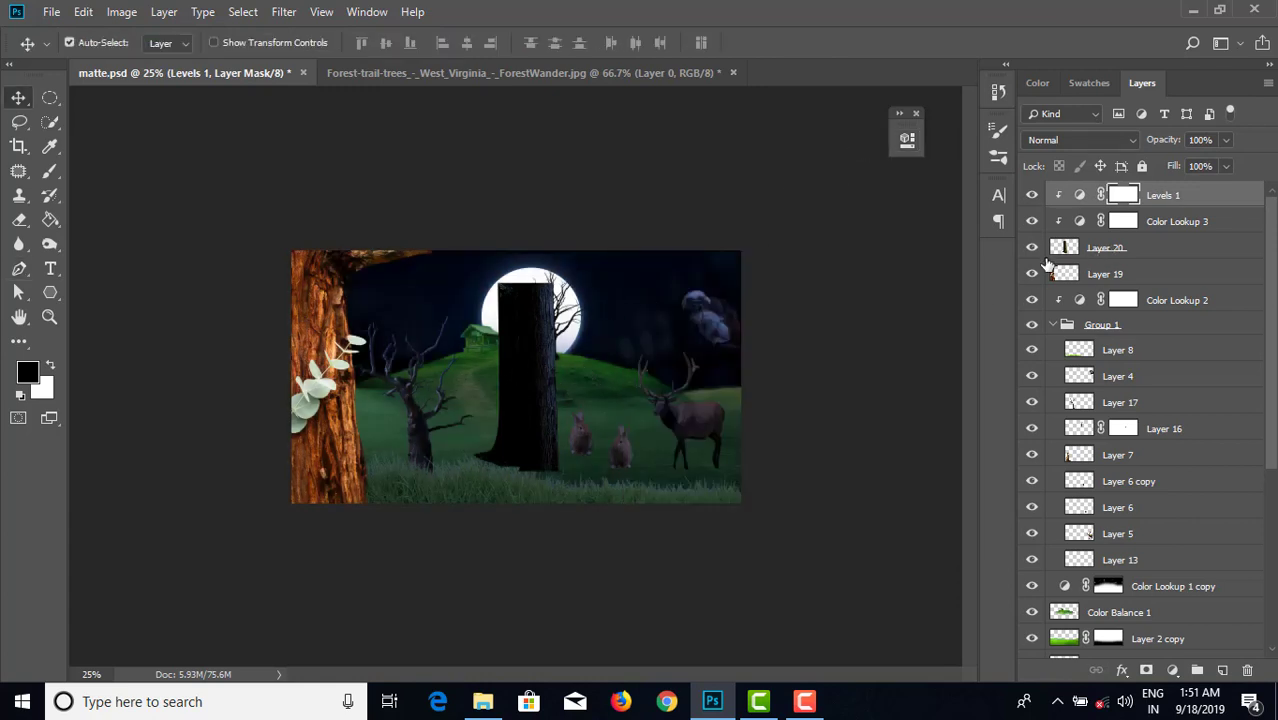
- Nudge the dark trunk right, move Layer 19 above Layer 20, and release its clipping mask
drag(529, 368, 583, 367)
drag(1118, 280, 1125, 246)
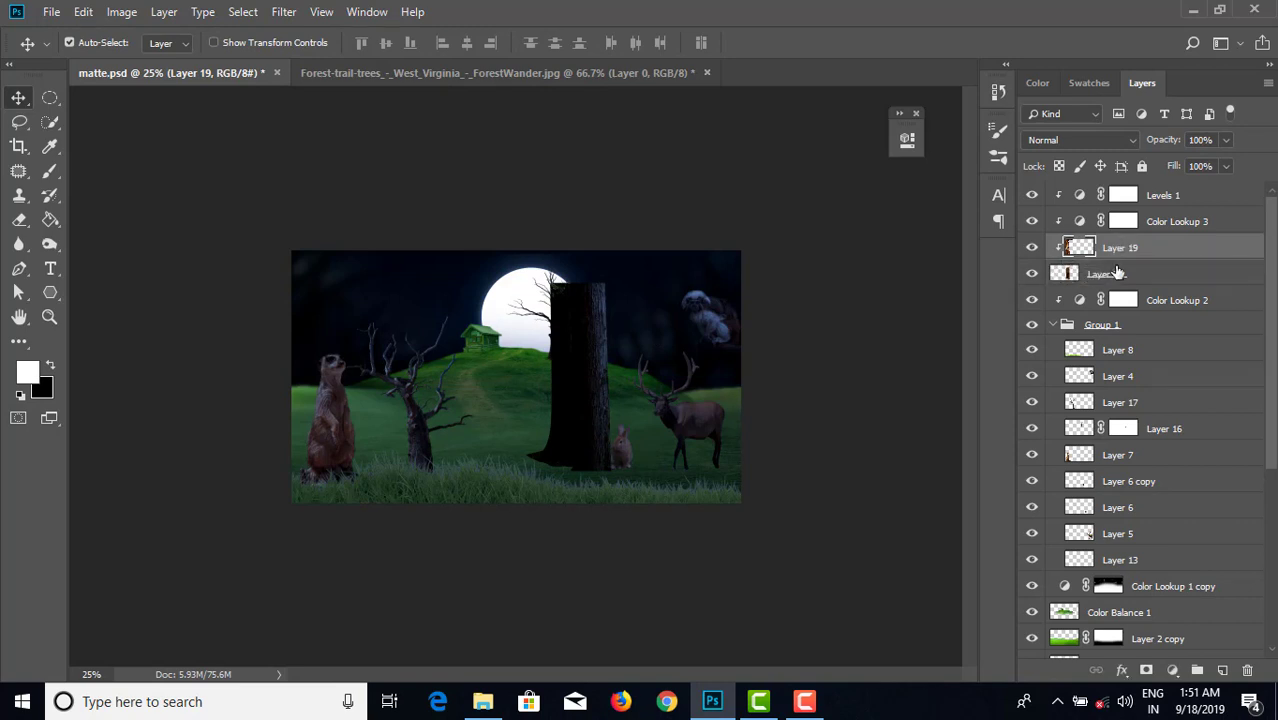
right_click(1120, 250)
click(998, 314)
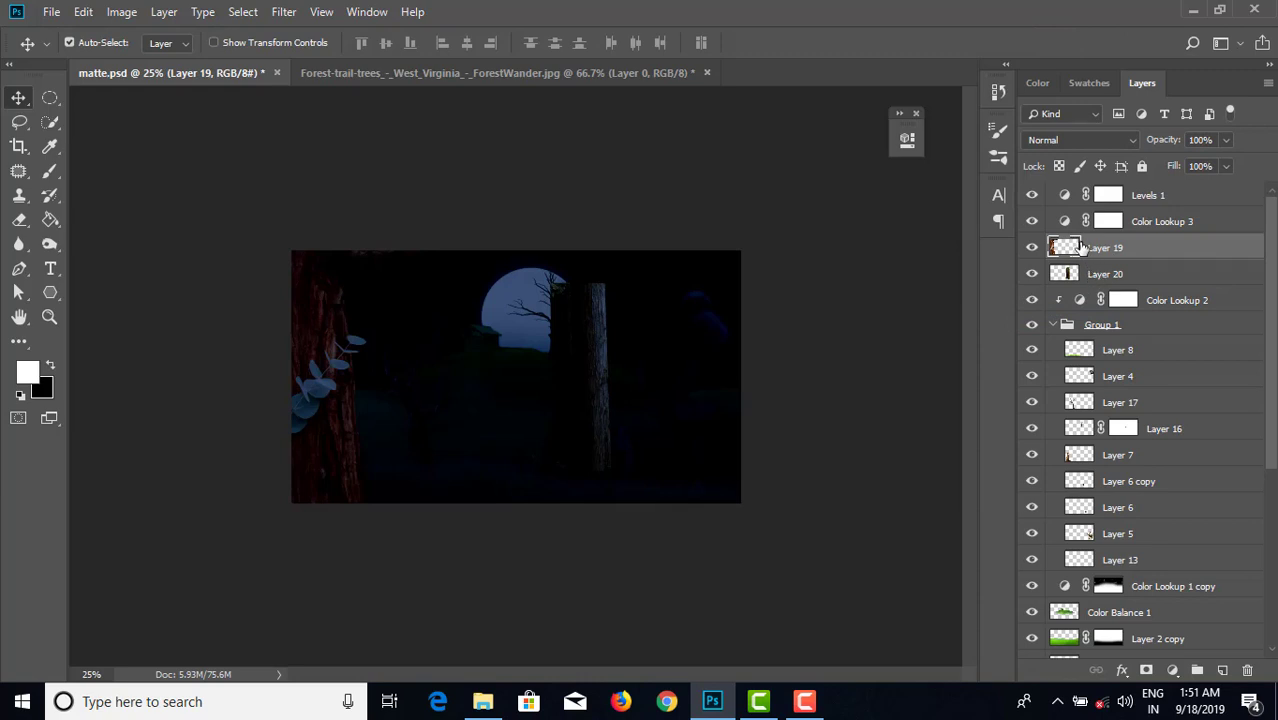
- Group Layer 19 and Layer 20 into Group 2
click(1116, 276)
shift+click(1122, 256)
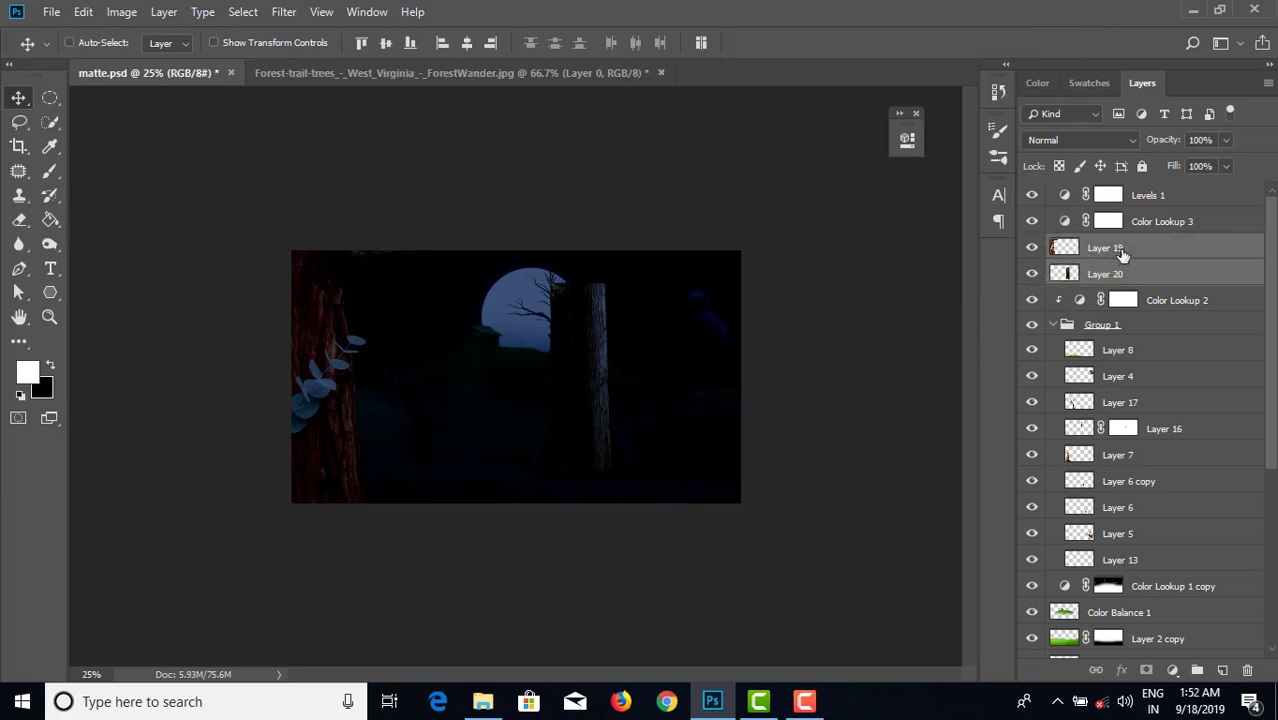
key(ctrl+g)
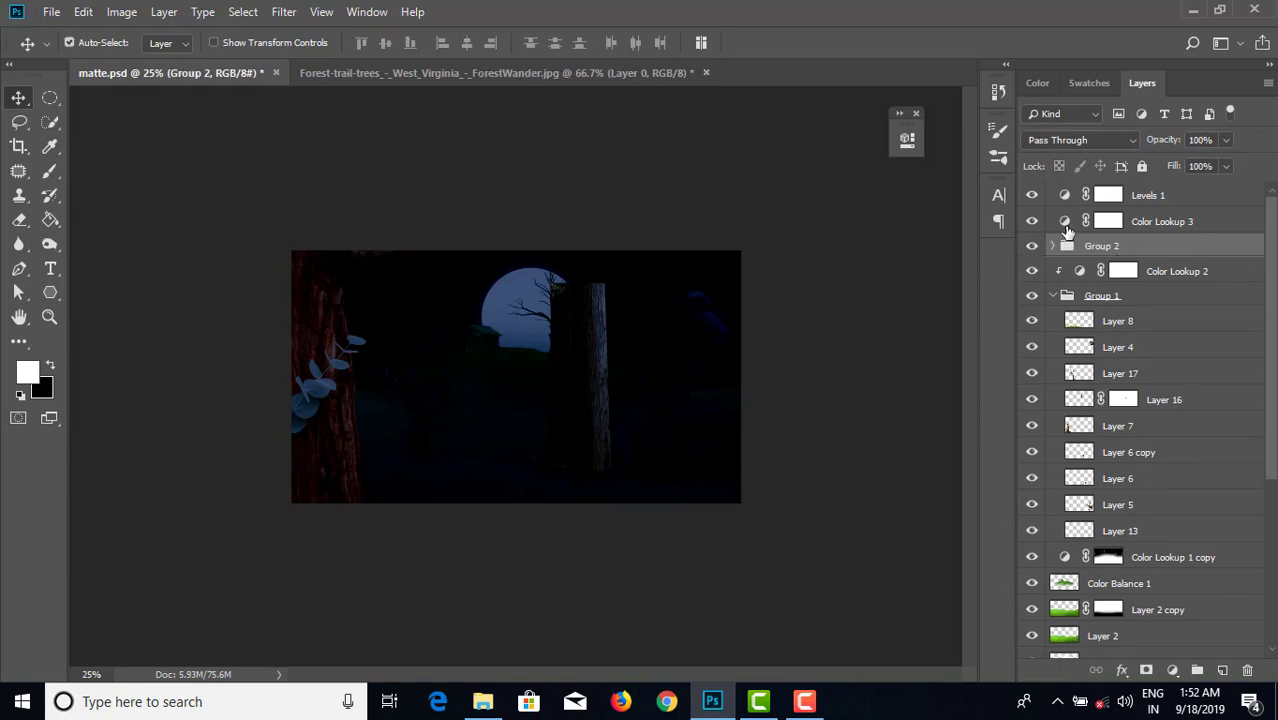
double_click(1066, 228)
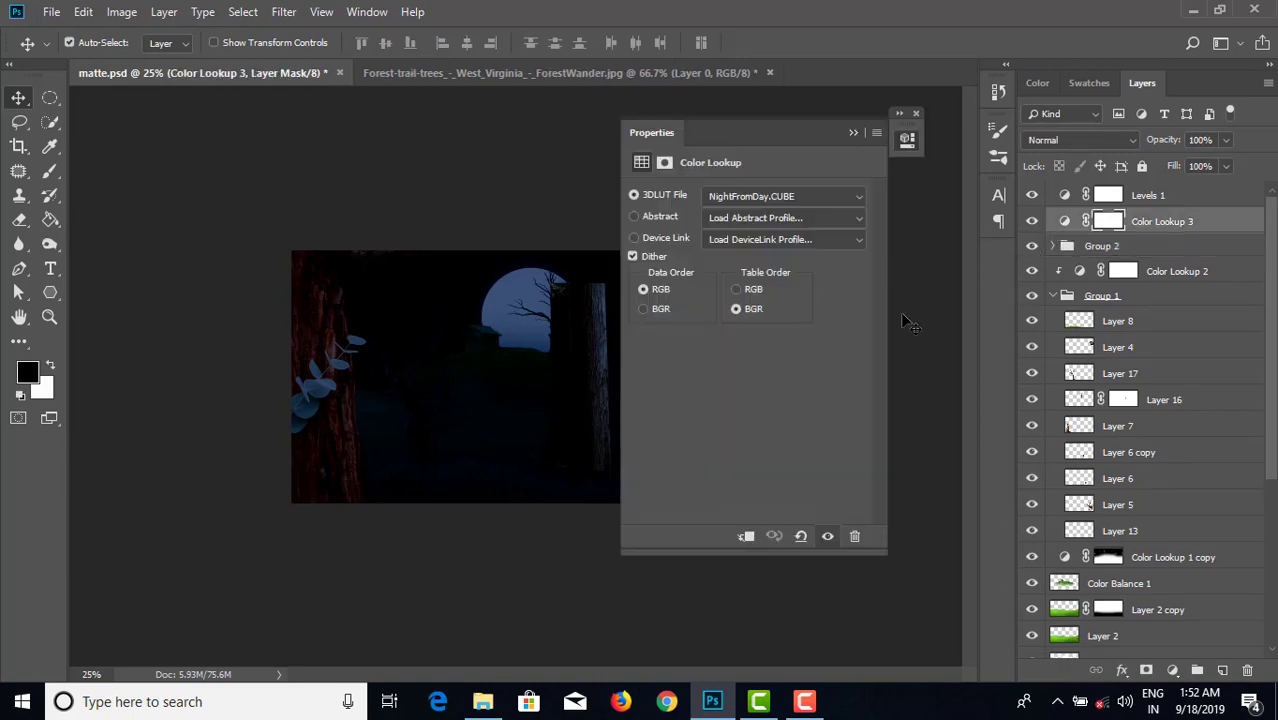
- Clip Color Lookup 3 and Levels 1 to Group 2
click(745, 537)
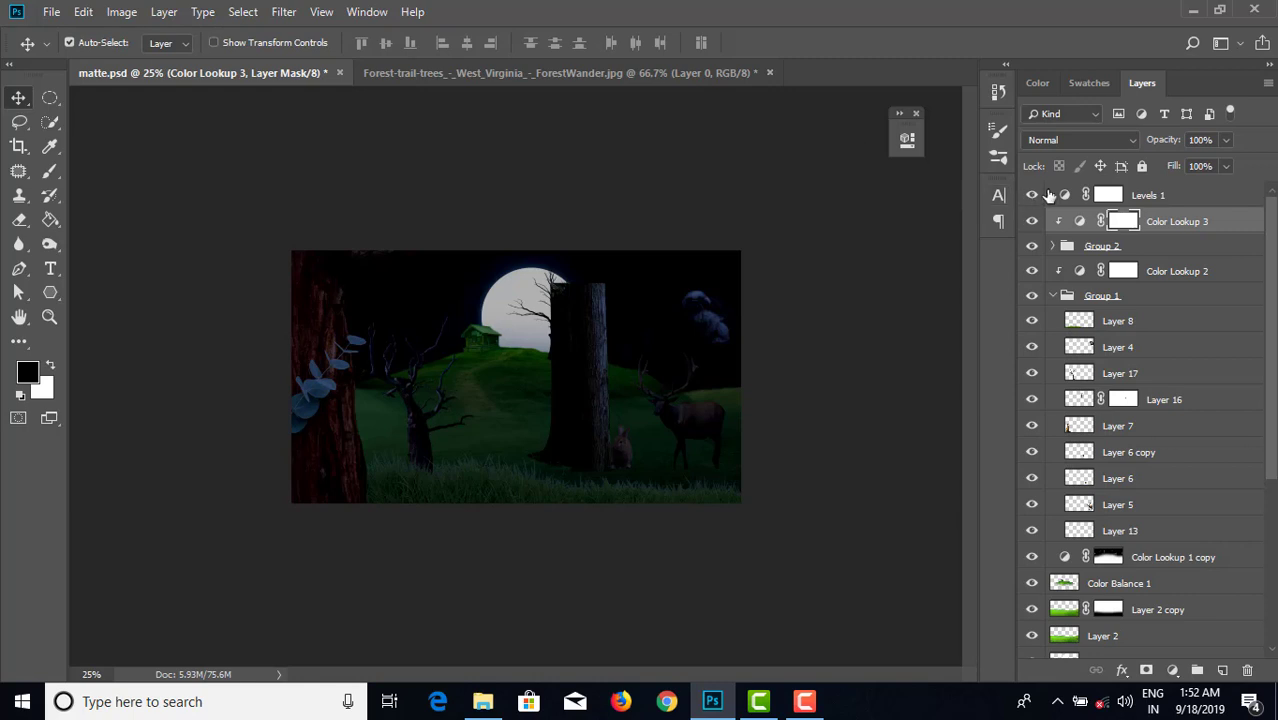
double_click(1065, 198)
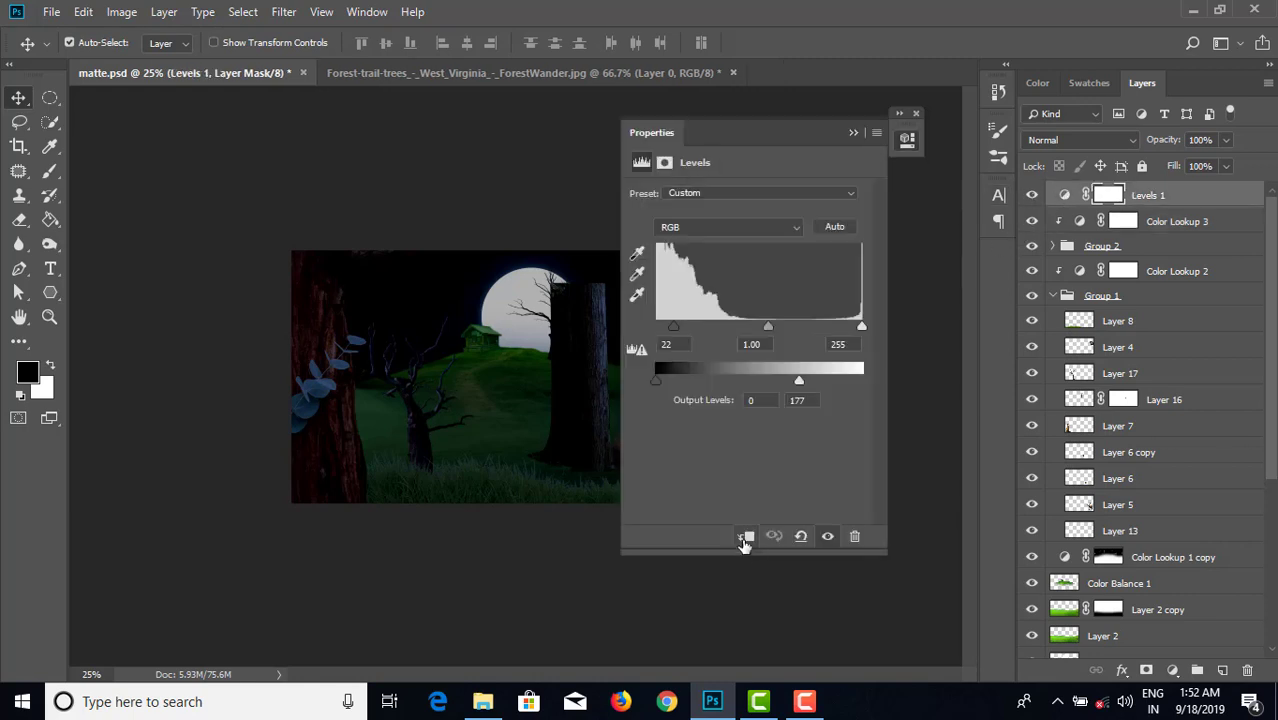
click(745, 538)
click(853, 132)
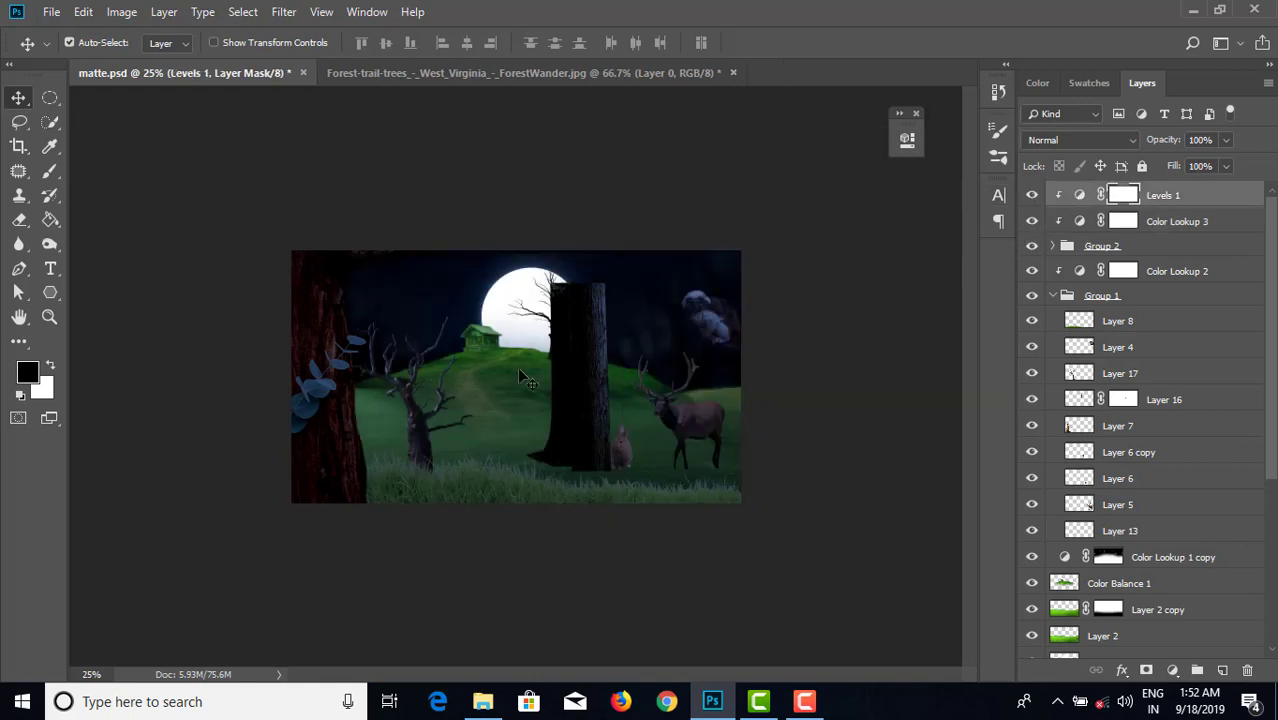
- Move the tall trunk to the right edge and flip it horizontally
drag(568, 398, 706, 427)
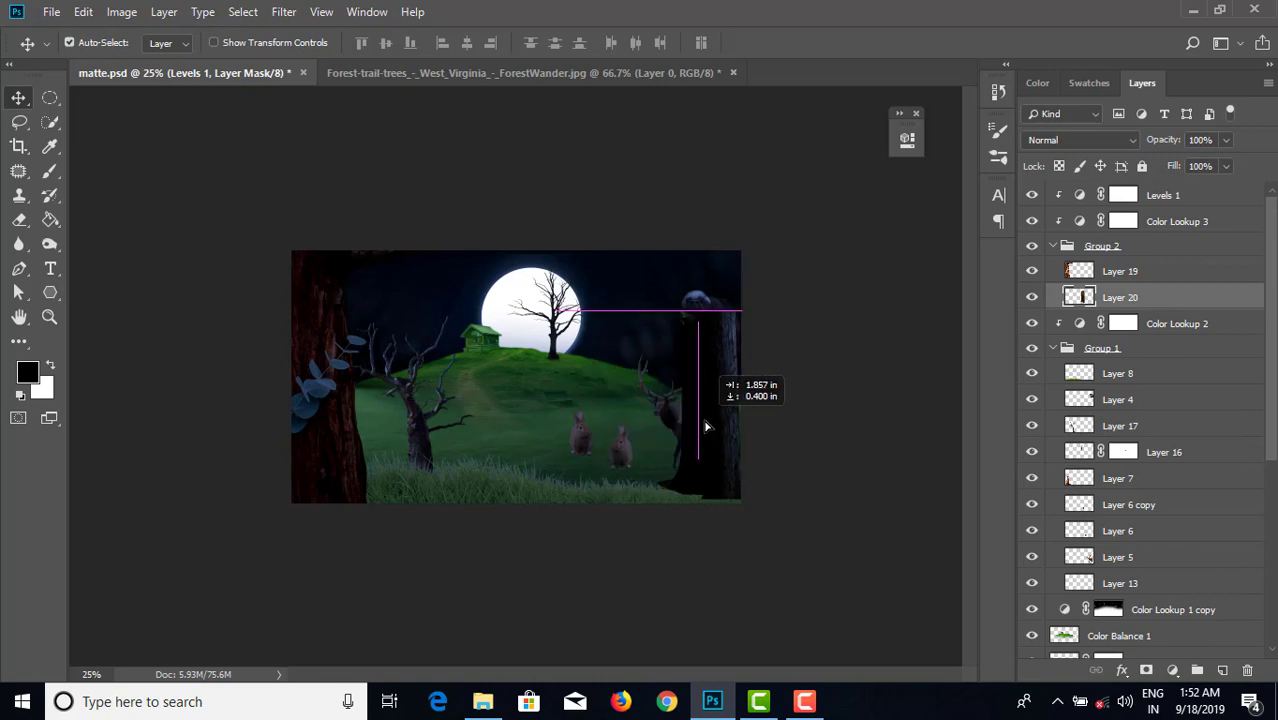
drag(706, 427, 698, 432)
key(x)
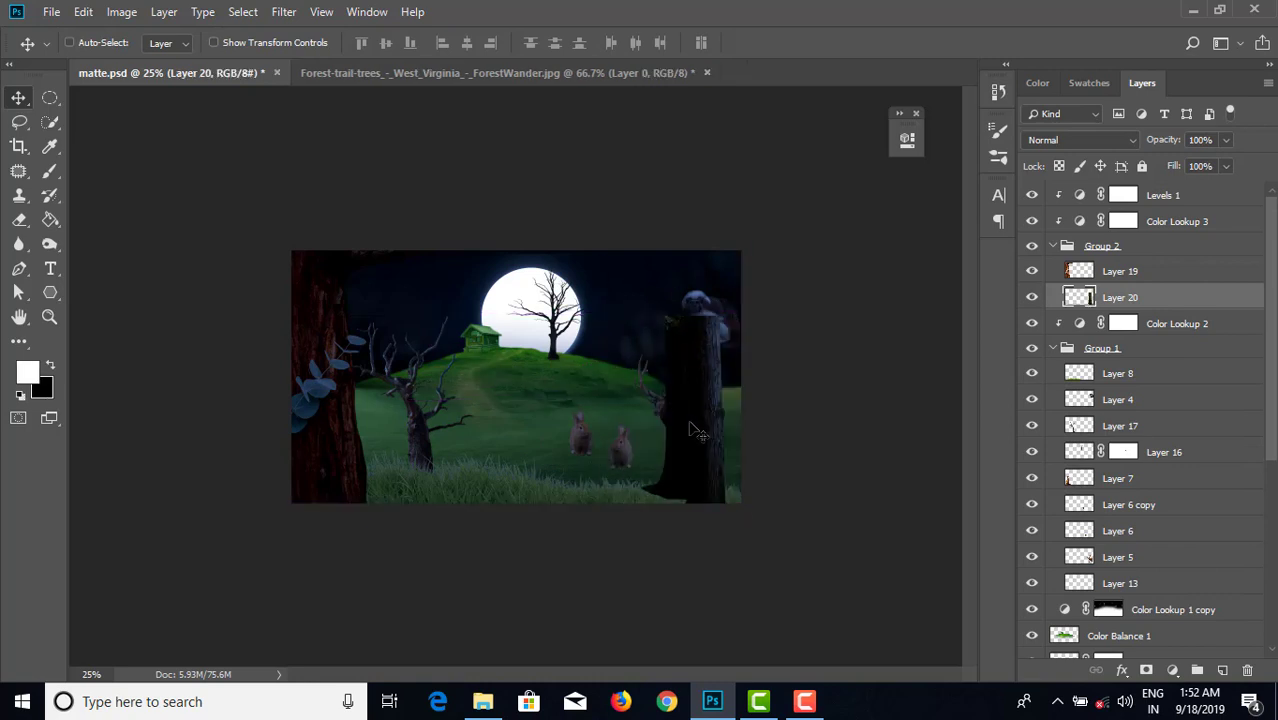
key(ctrl+t)
right_click(690, 423)
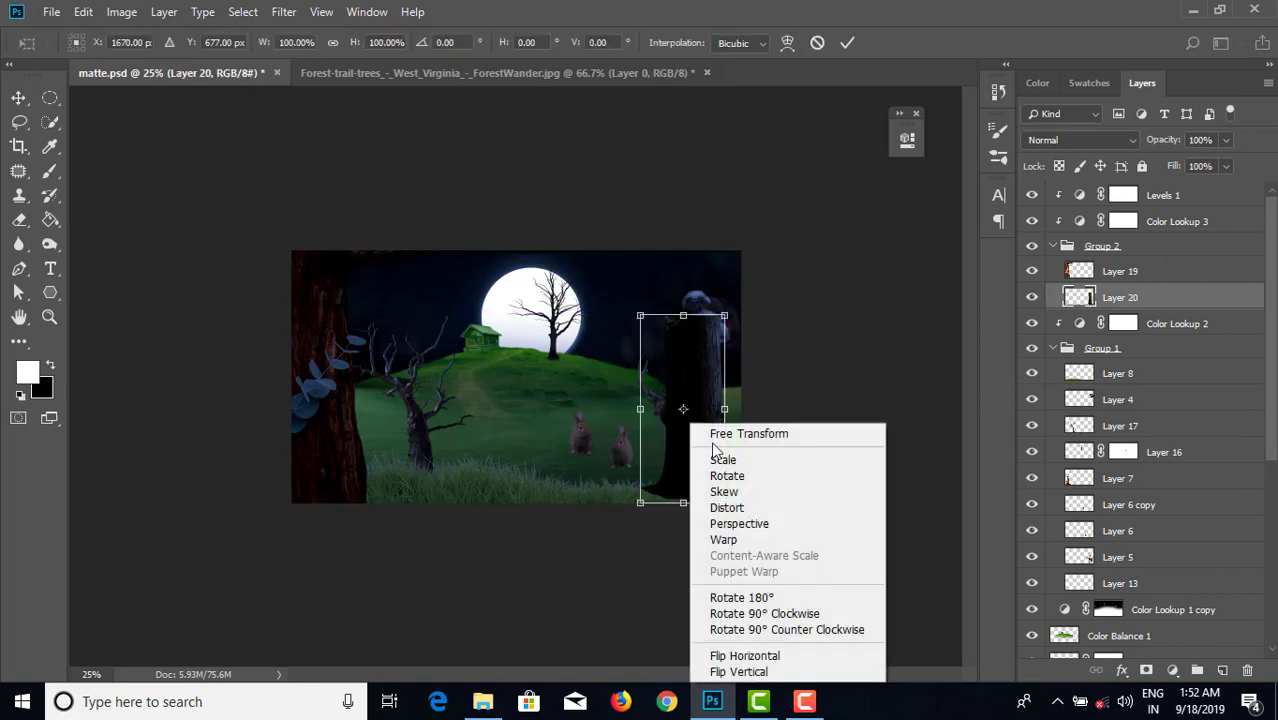
click(740, 656)
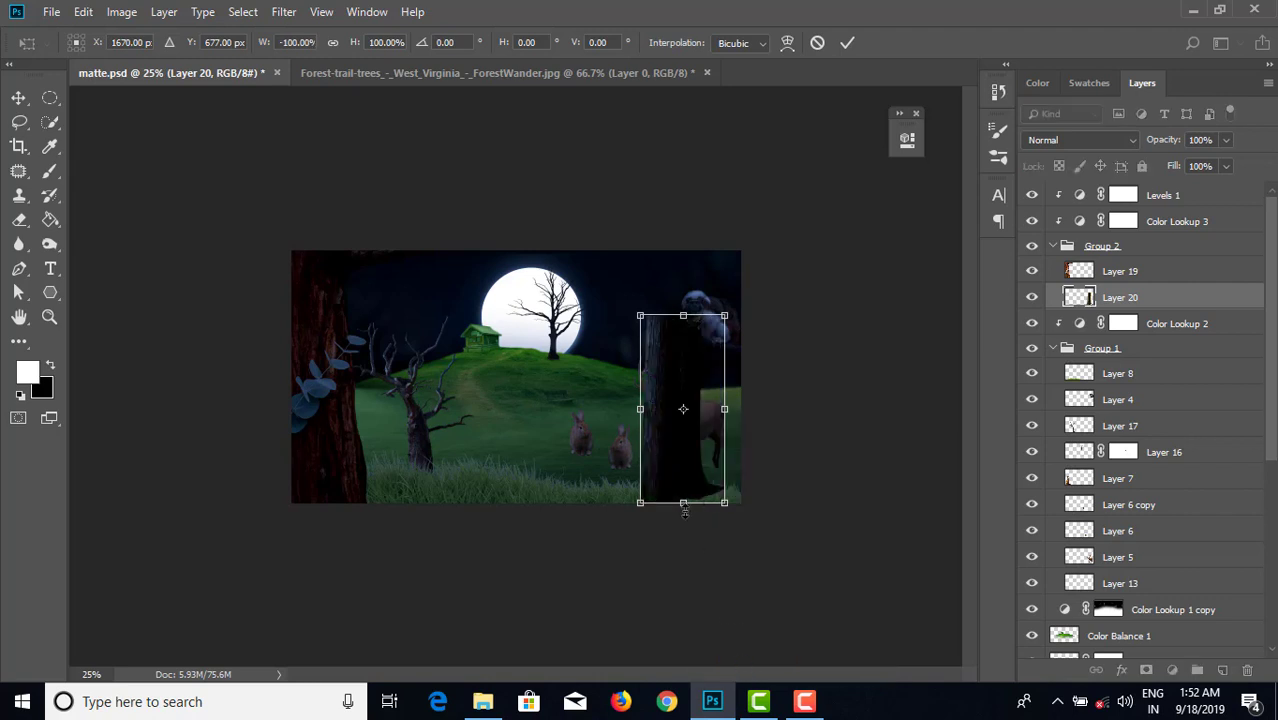
drag(672, 473, 736, 481)
key(Return)
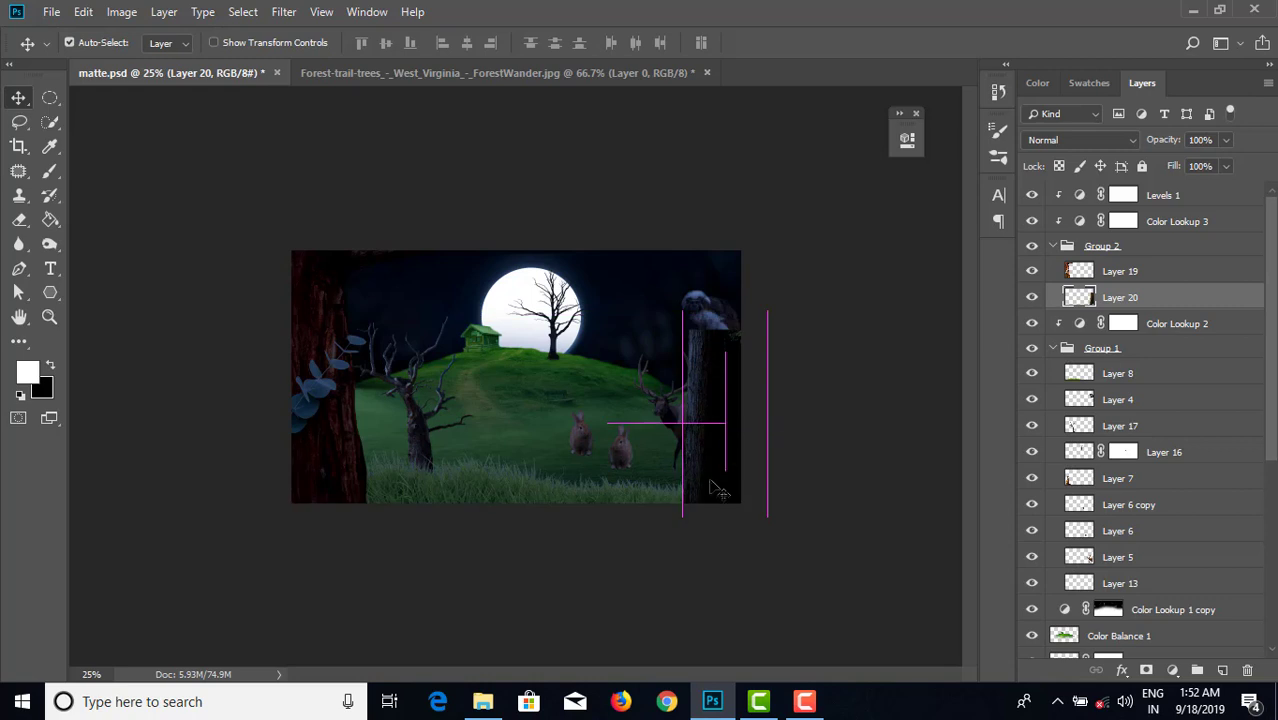
- Stretch the right trunk to about 183% height, raise it, and widen it slightly
key(ctrl+t)
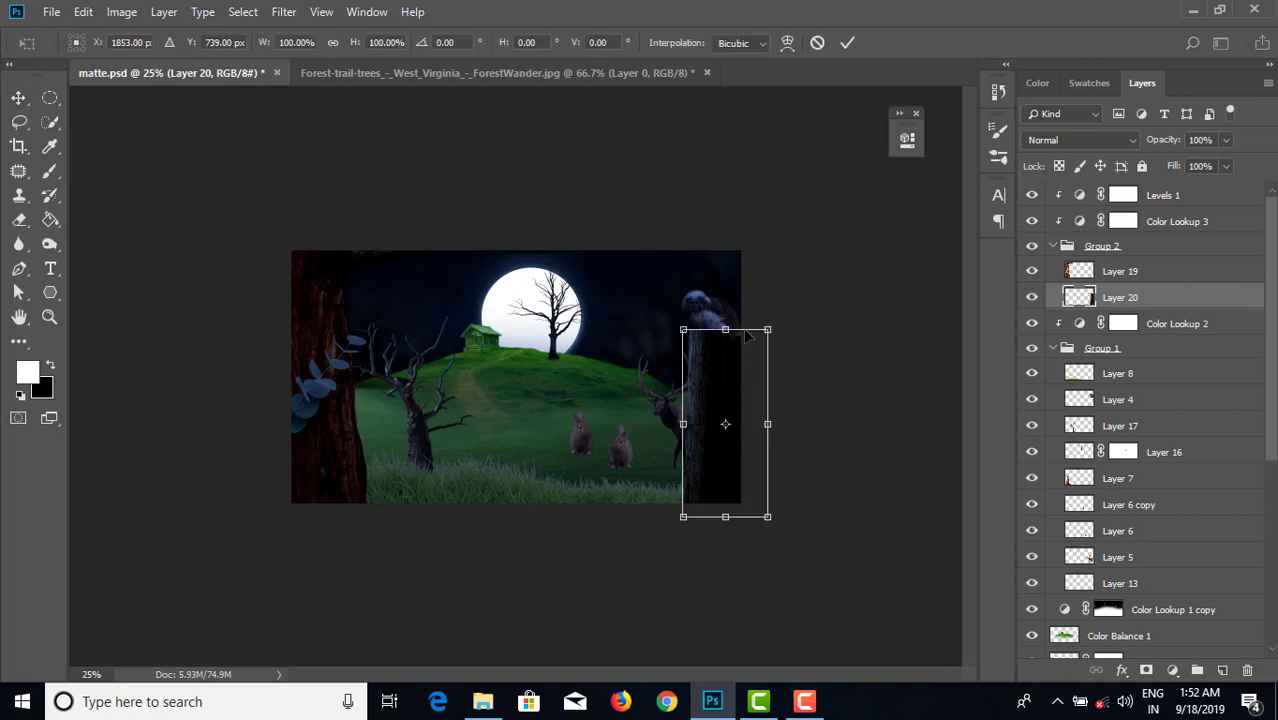
drag(726, 332, 732, 252)
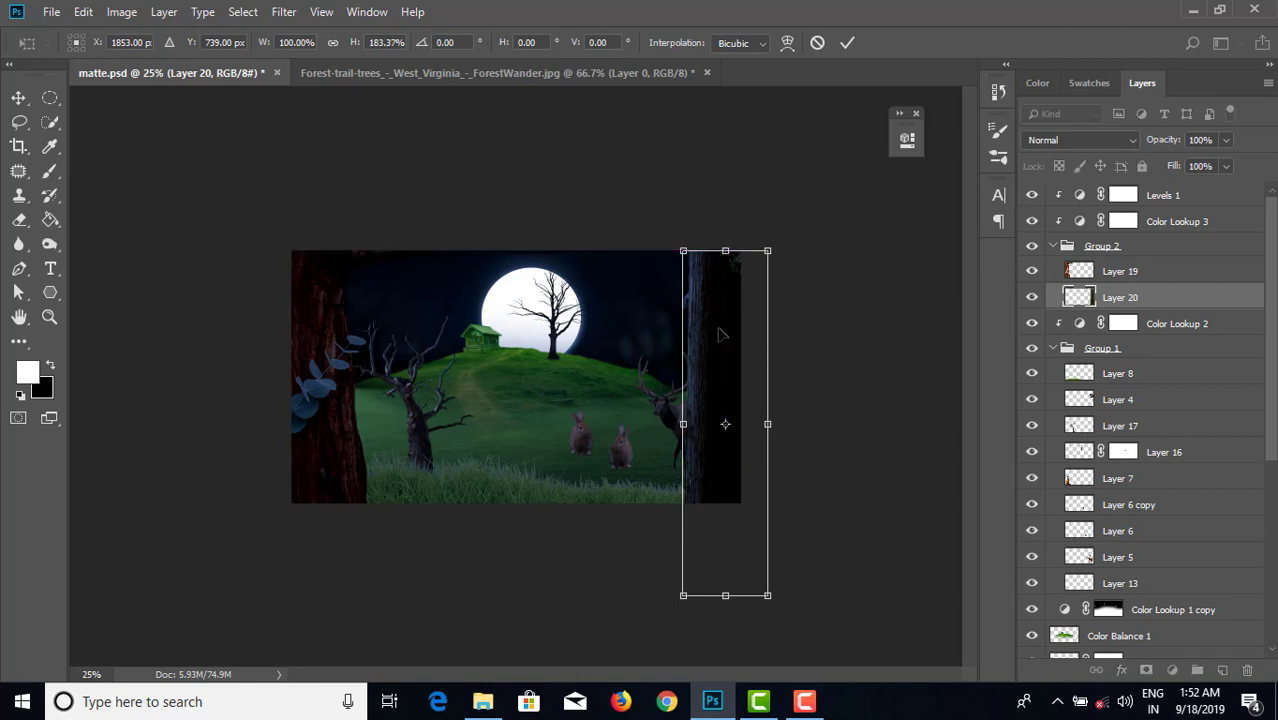
drag(706, 368, 712, 363)
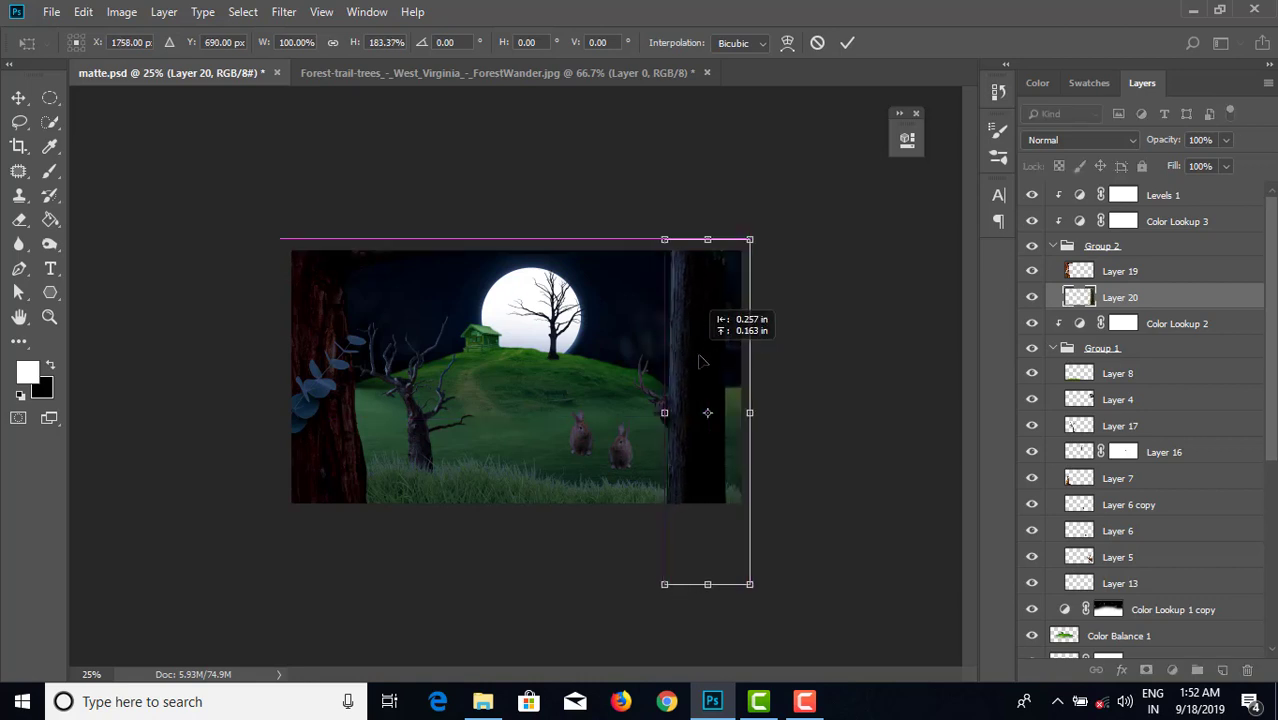
drag(683, 420, 707, 408)
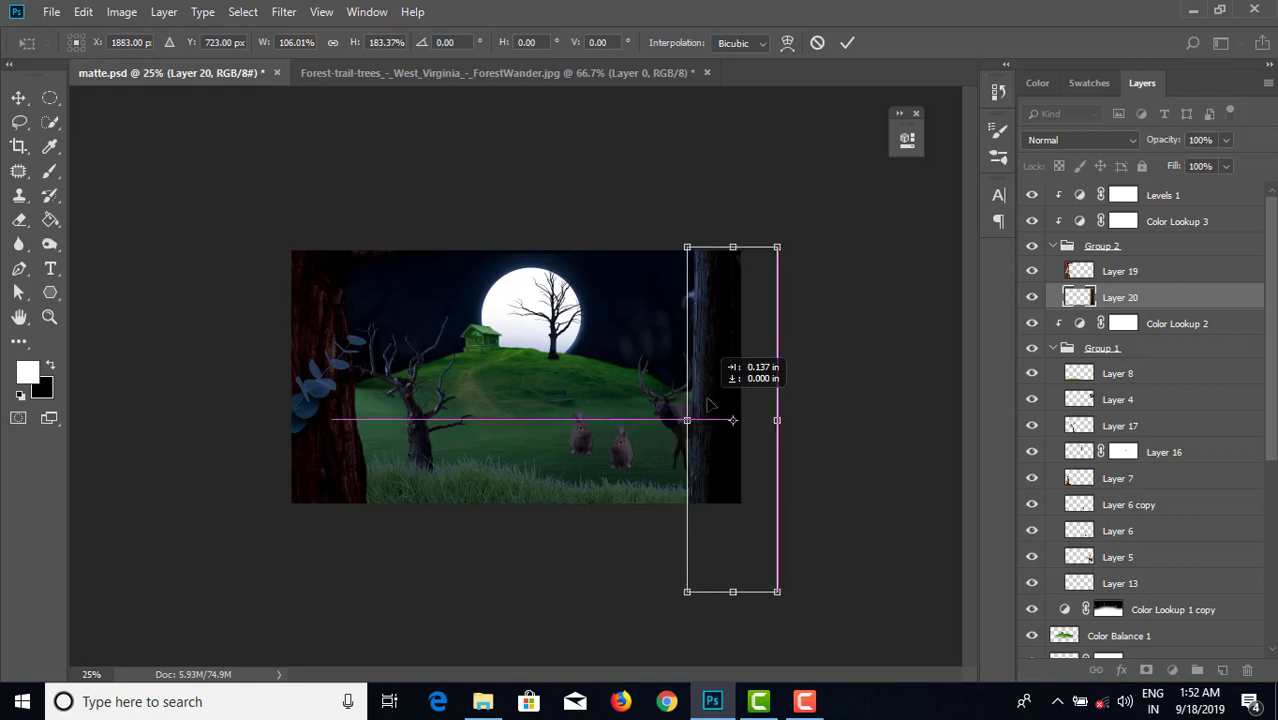
key(Return)
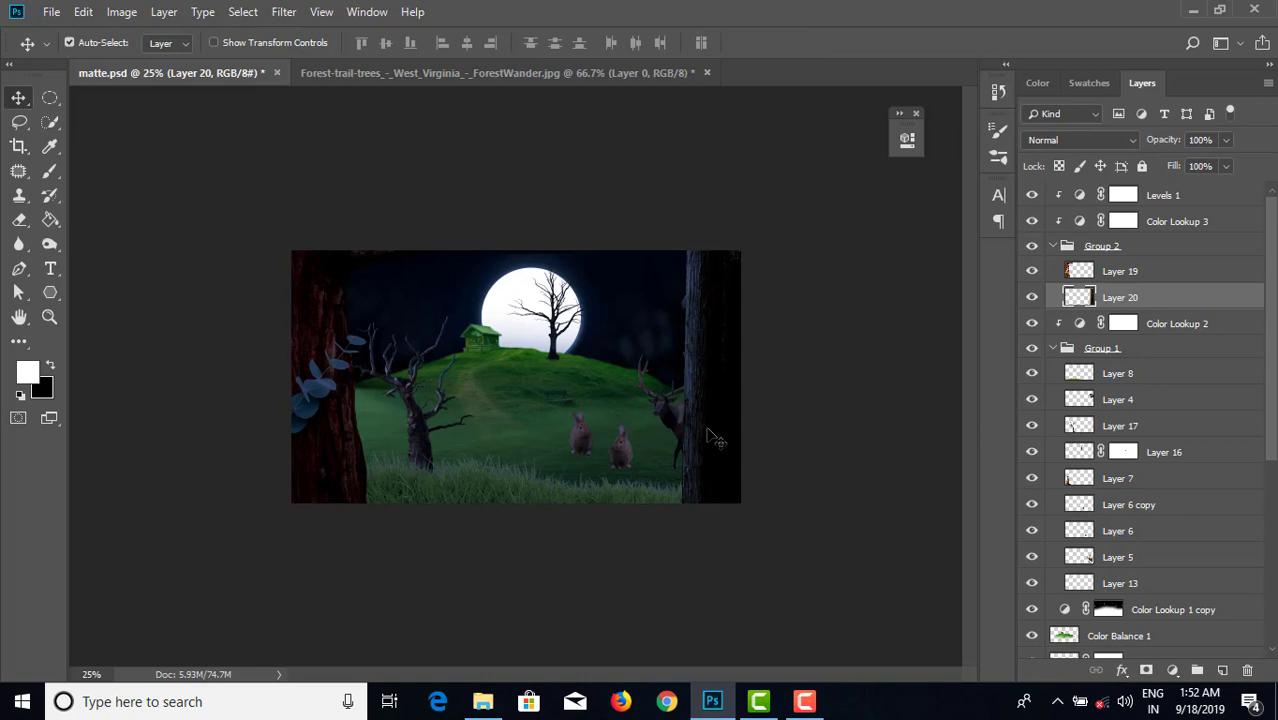
- Shift the right trunk slightly left, collapse Group 2, and compare with adjustments hidden
drag(716, 440, 722, 432)
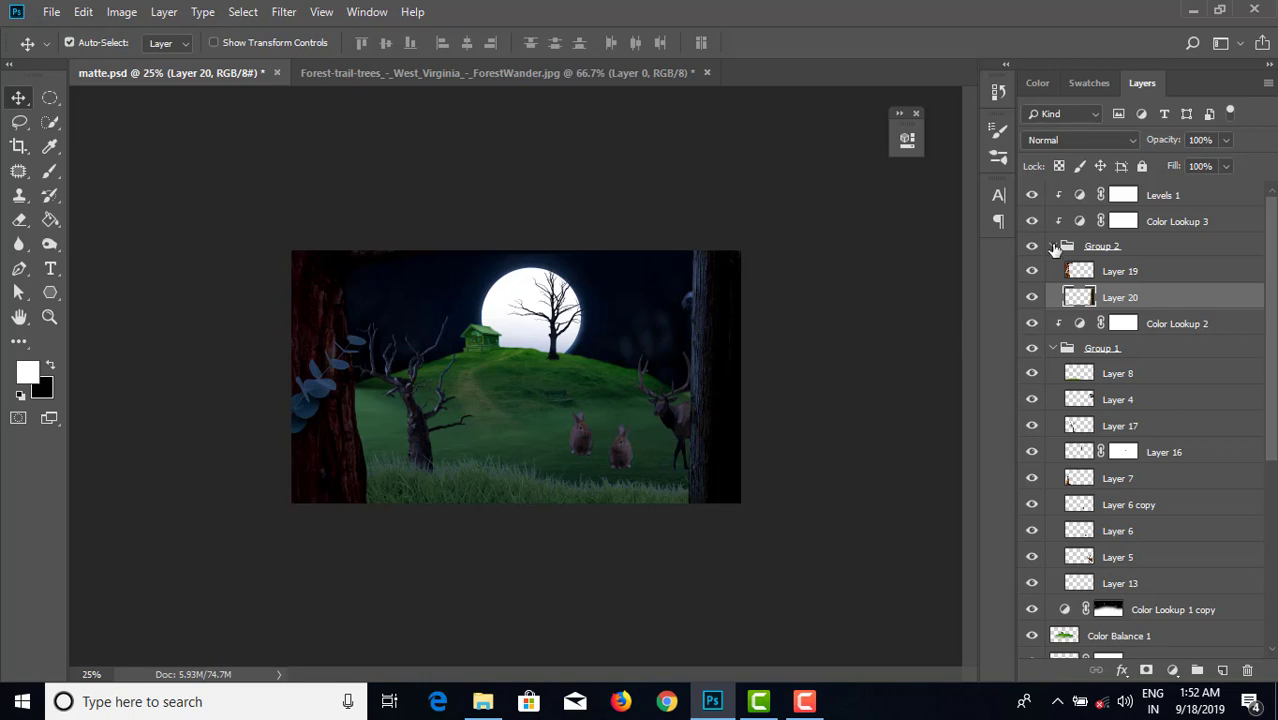
click(1054, 247)
drag(1034, 230, 1033, 200)
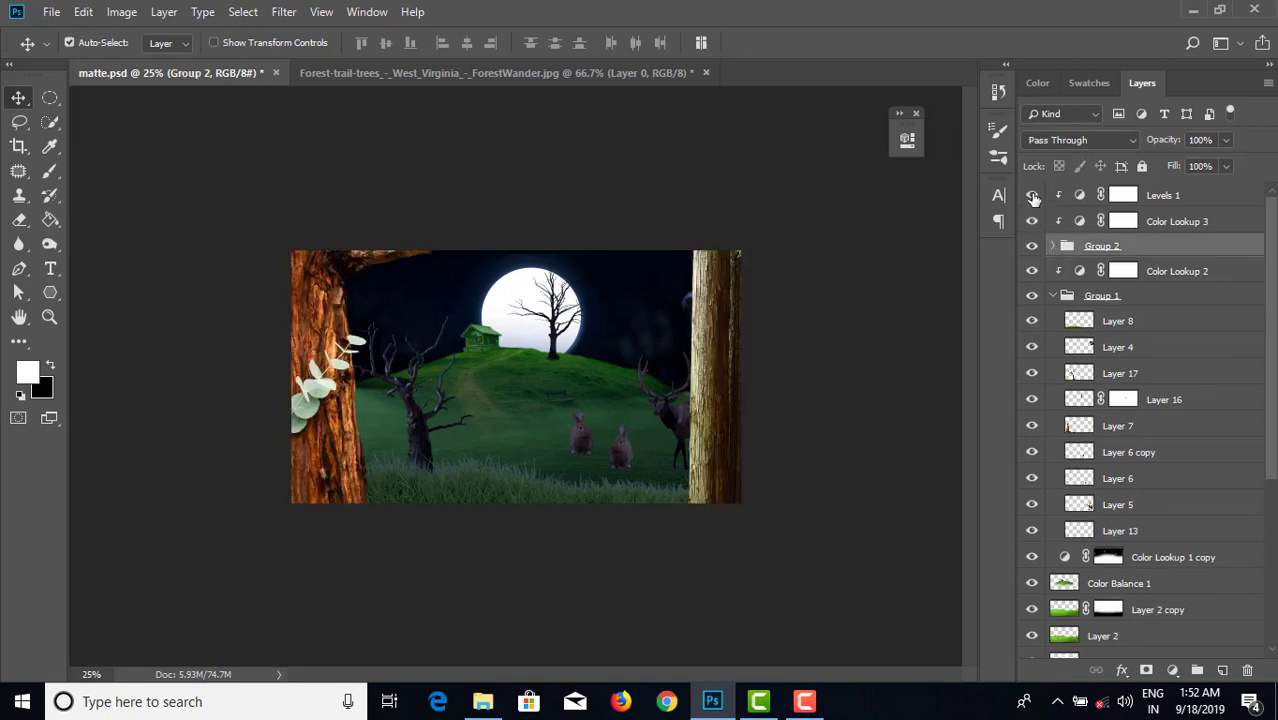
click(1033, 196)
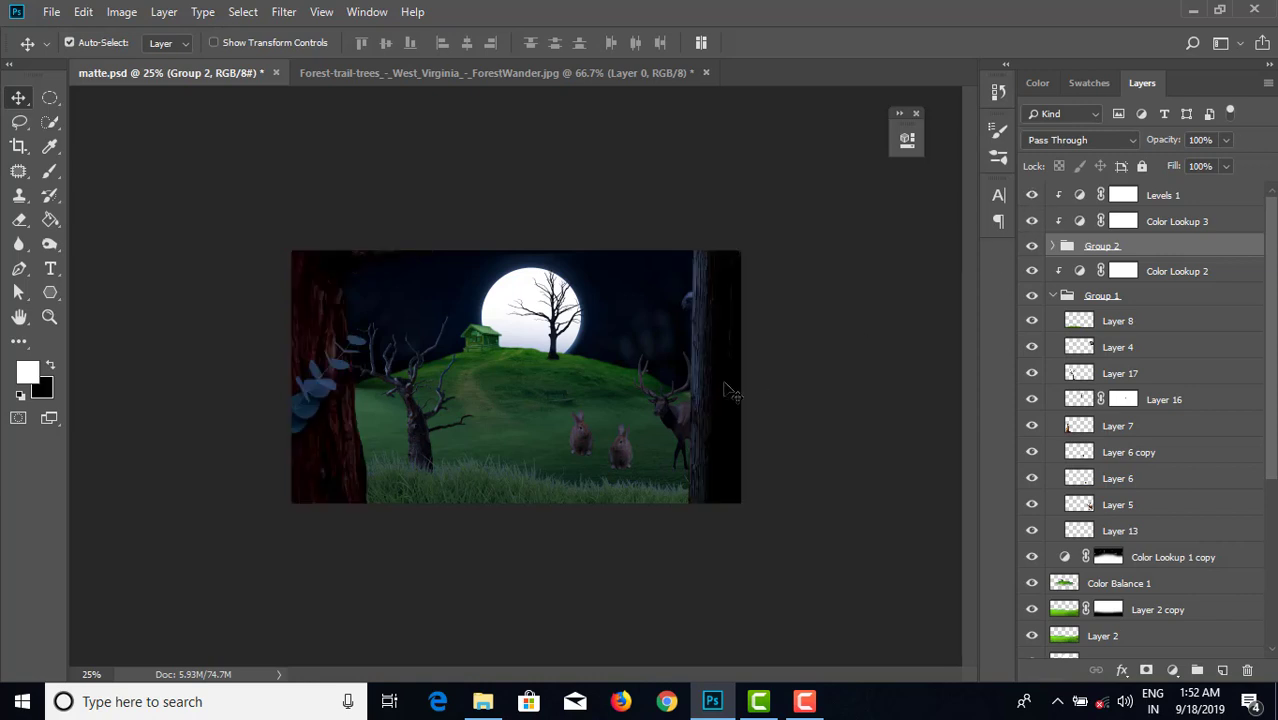
- Move the deer toward the middle of the hill and shrink it to about 46%
drag(670, 412, 500, 402)
key(ctrl+t)
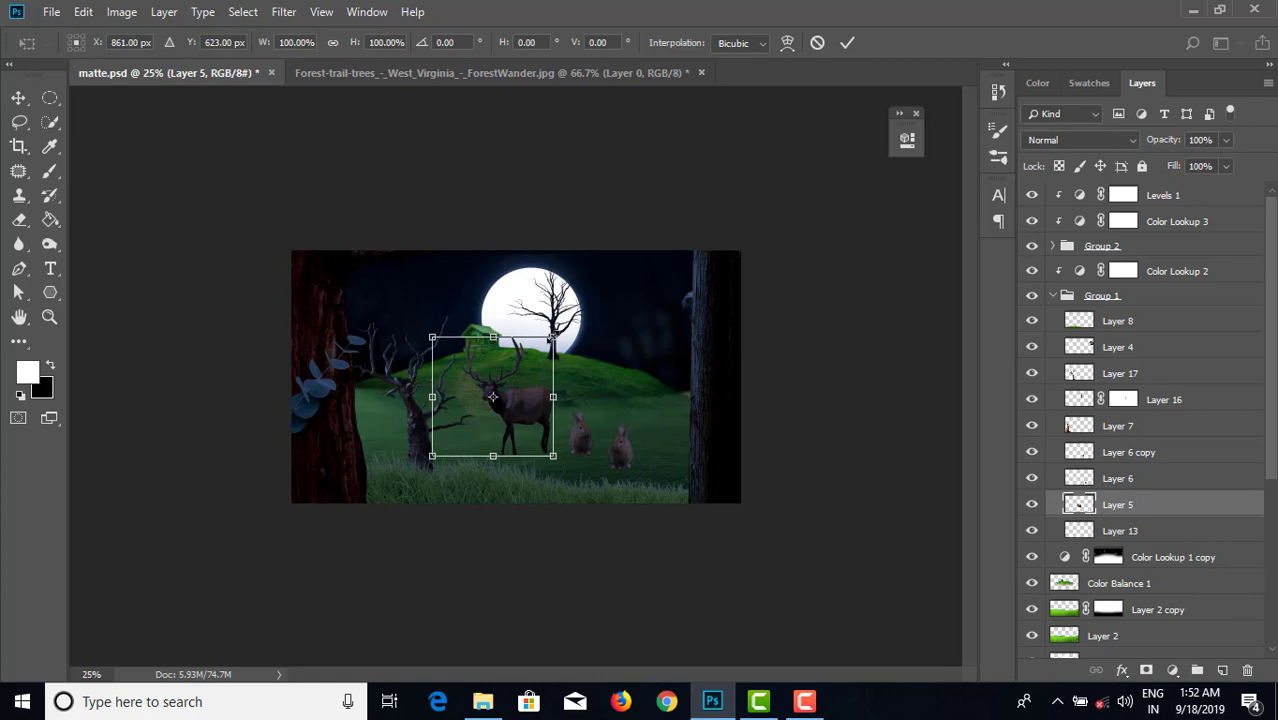
mouse_move(552, 338)
mouse_down()
mouse_move(520, 371)
mouse_move(646, 400)
mouse_up()
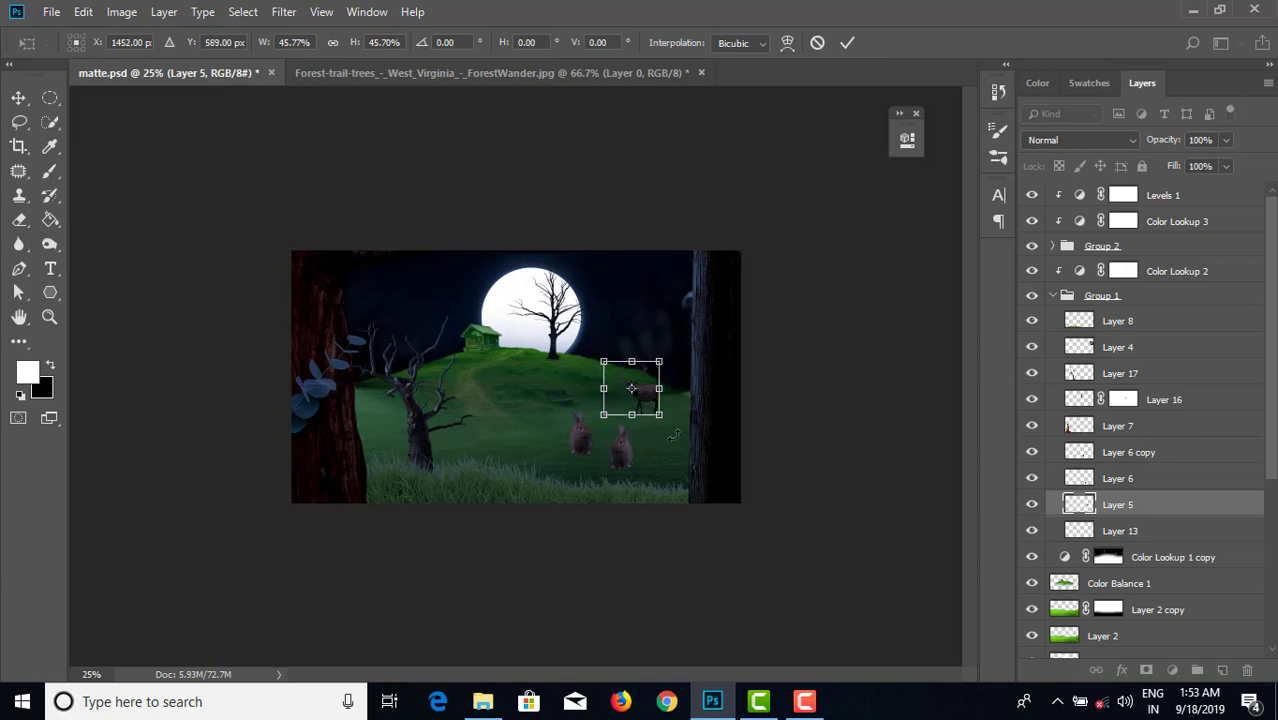
key(Return)
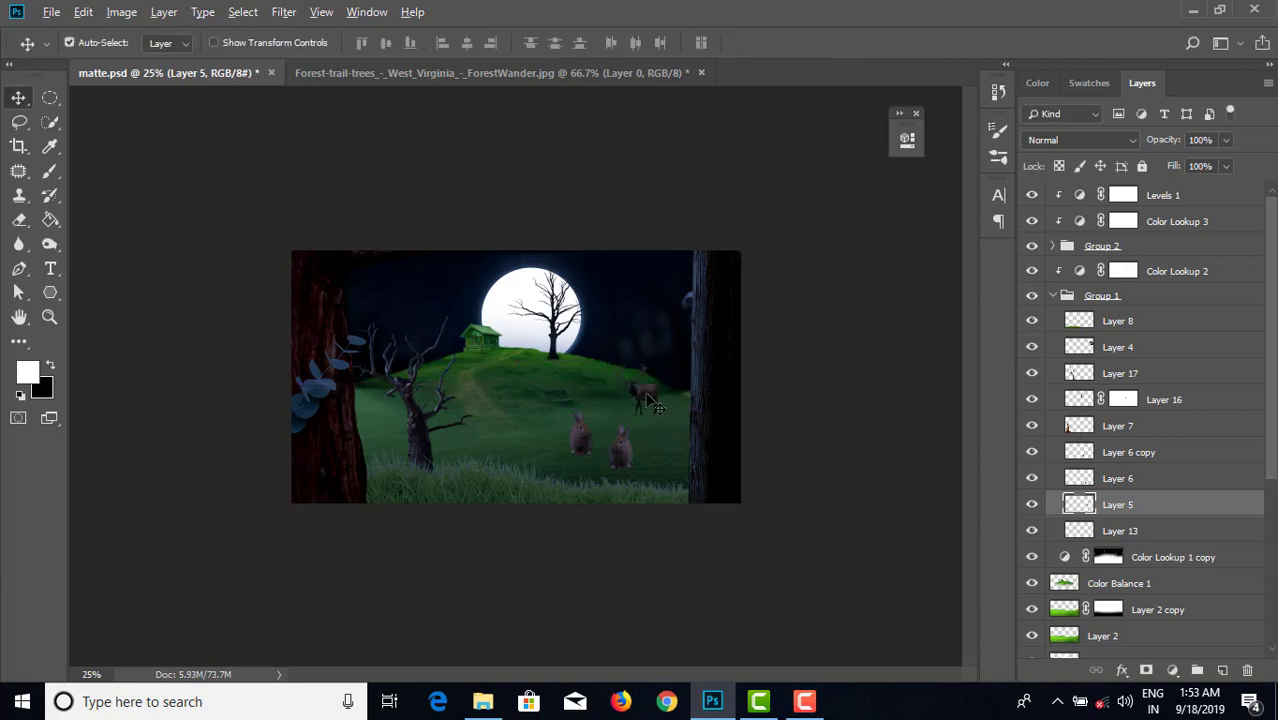
- Duplicate the deer, flip the copy horizontally, and move it beside the left trunk
drag(648, 404, 553, 400)
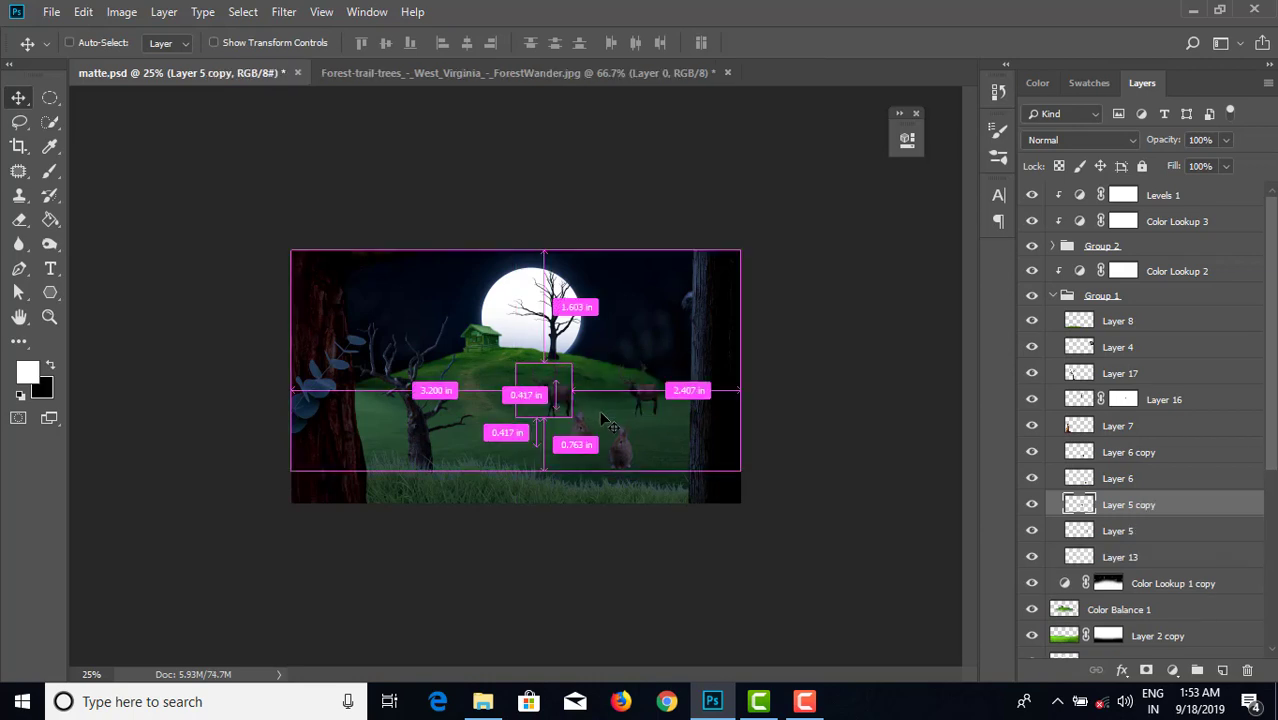
key(ctrl+t)
right_click(560, 396)
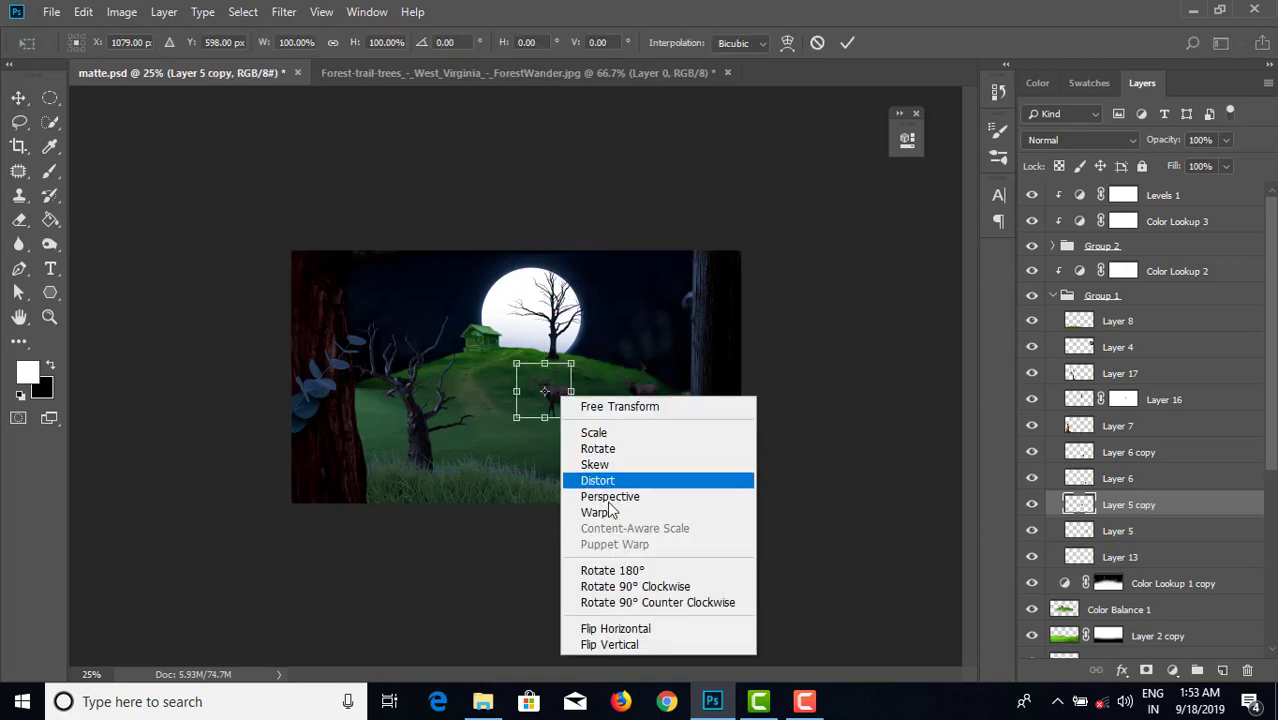
click(616, 630)
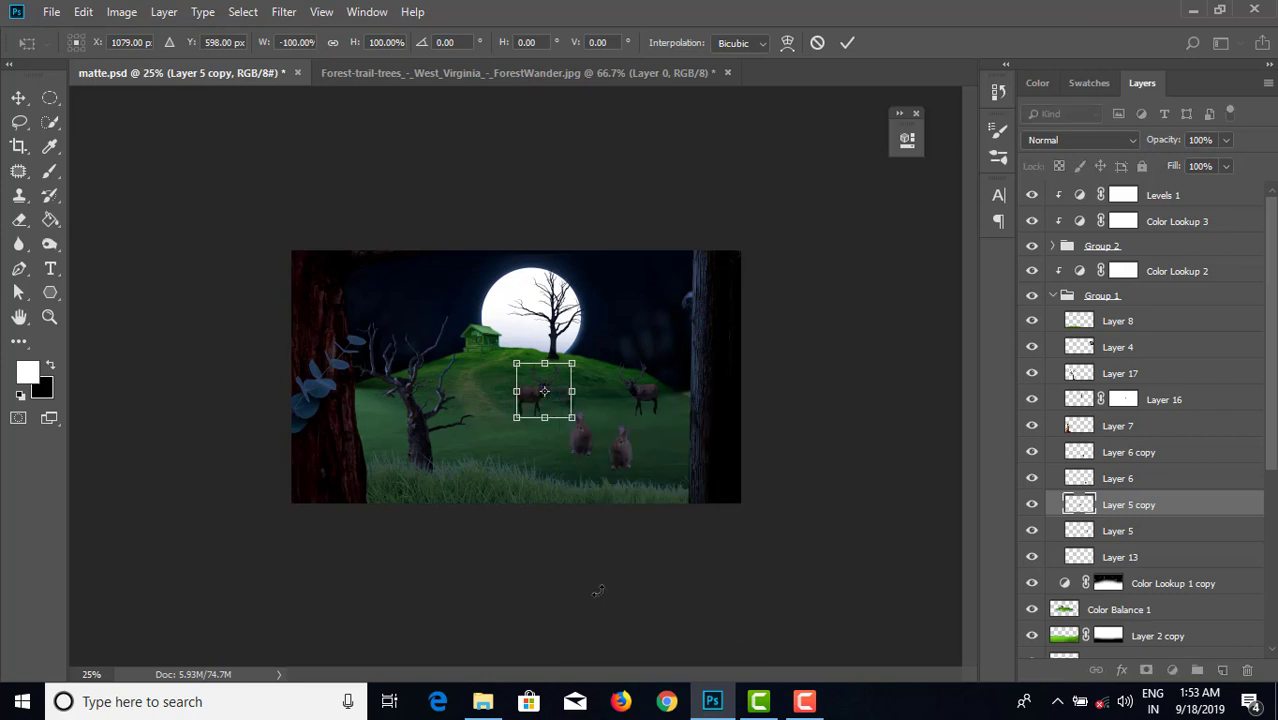
key(Return)
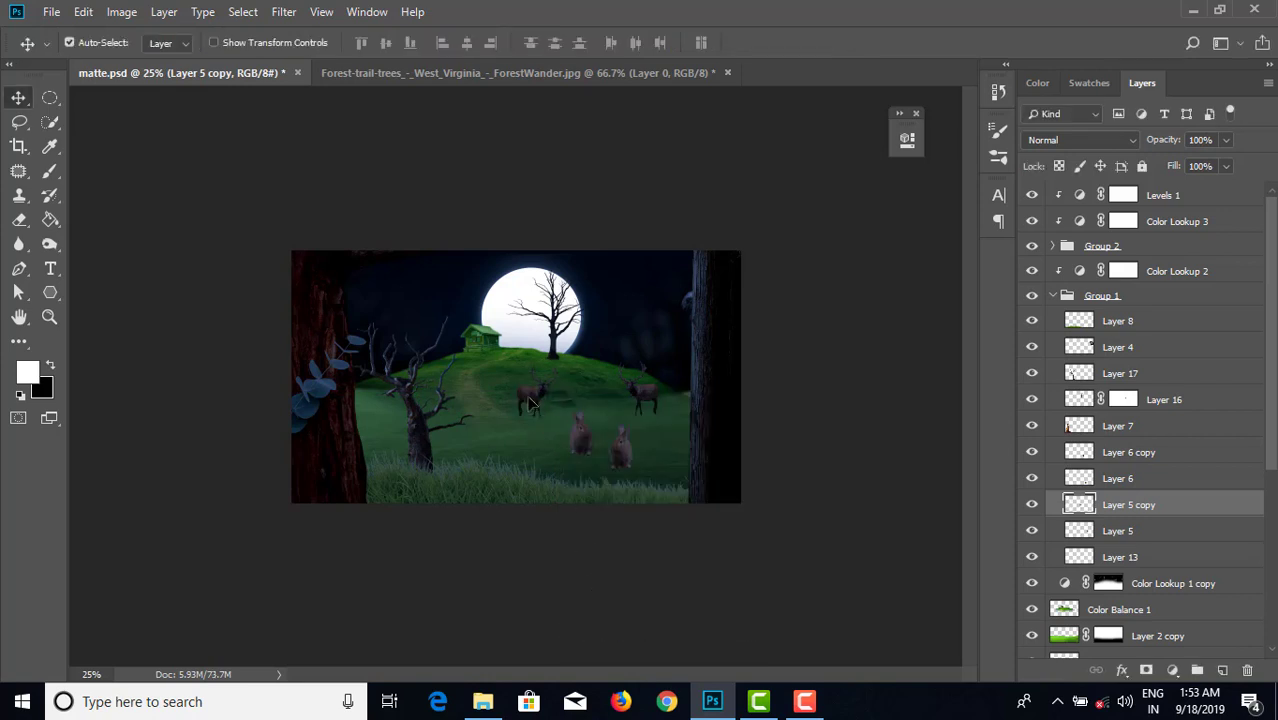
drag(529, 397, 361, 402)
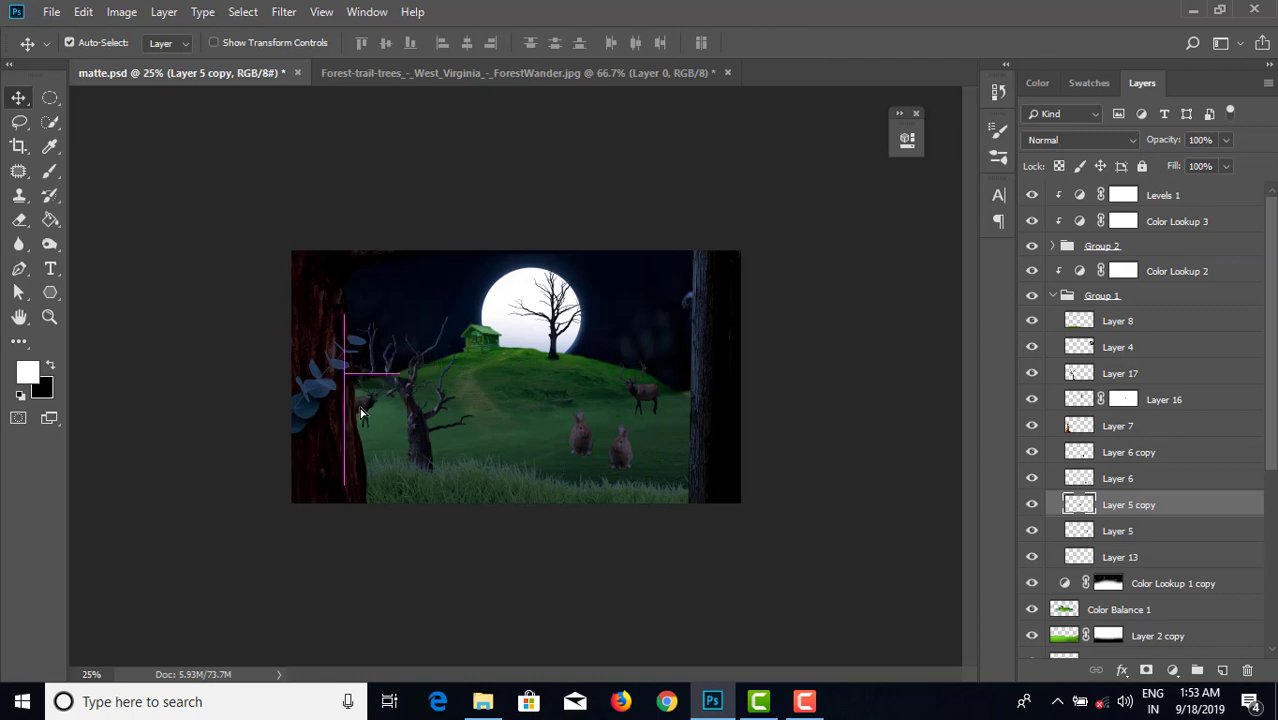
- Settle the deer by the left tree, then shrink the small rabbit to about a third
drag(361, 402, 364, 409)
mouse_move(583, 438)
mouse_down()
mouse_move(548, 441)
mouse_move(558, 421)
mouse_up()
key(ctrl+t)
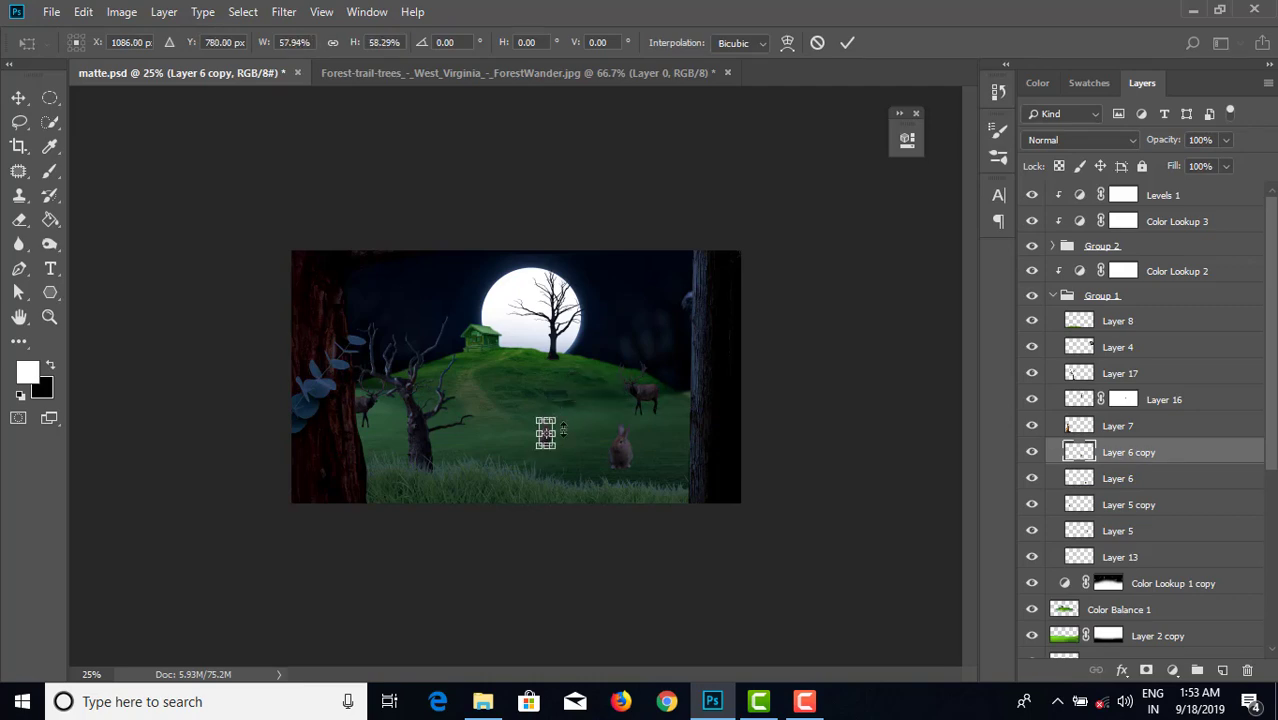
key(ctrl+plus)
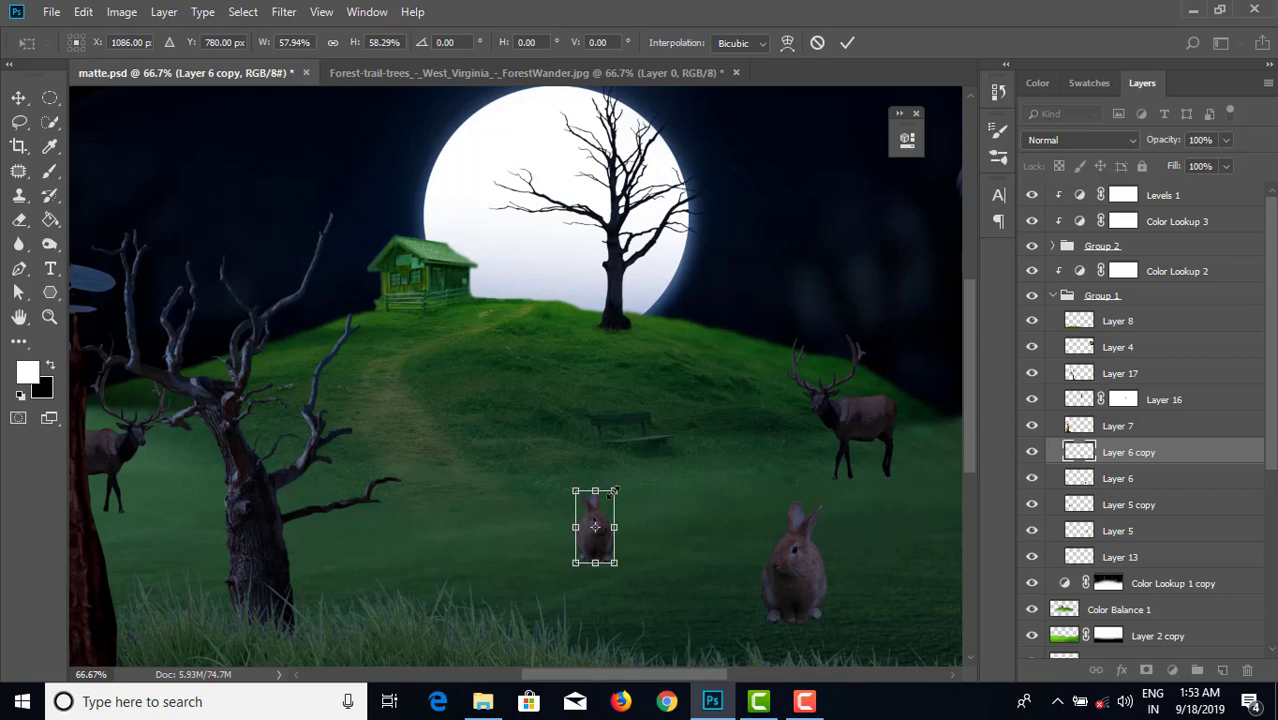
drag(606, 502, 605, 505)
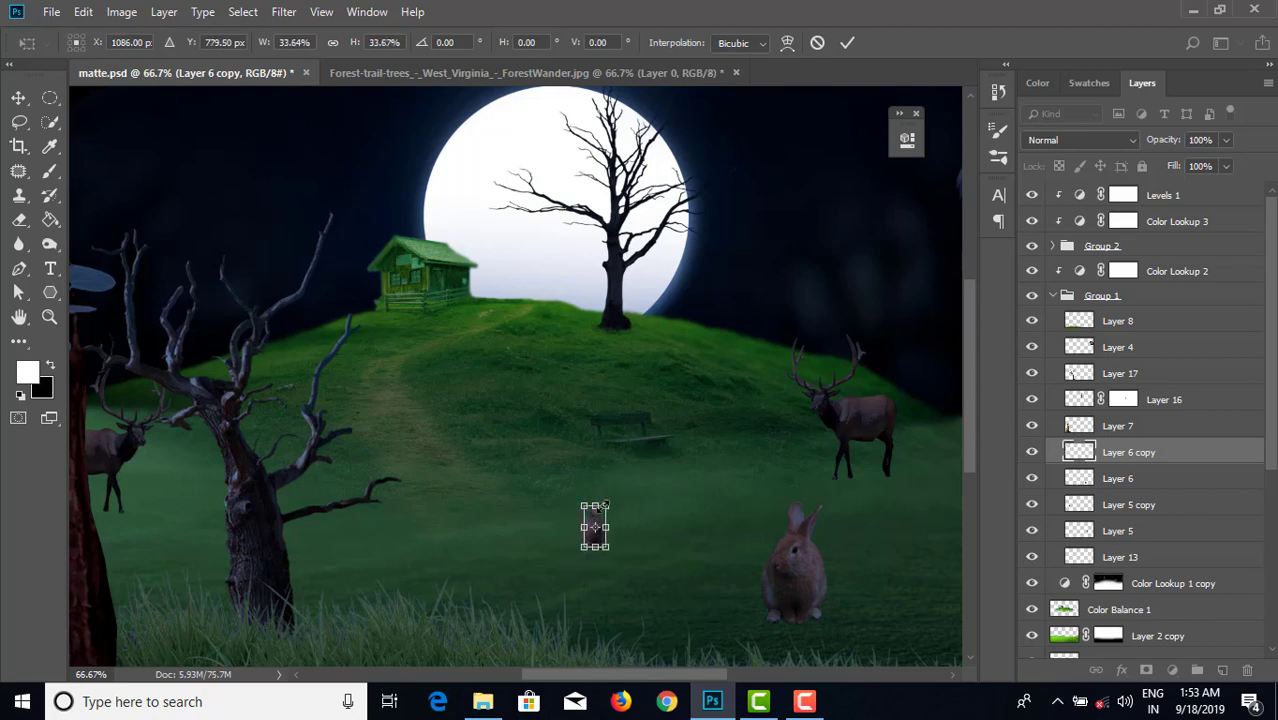
key(Return)
drag(600, 537, 557, 526)
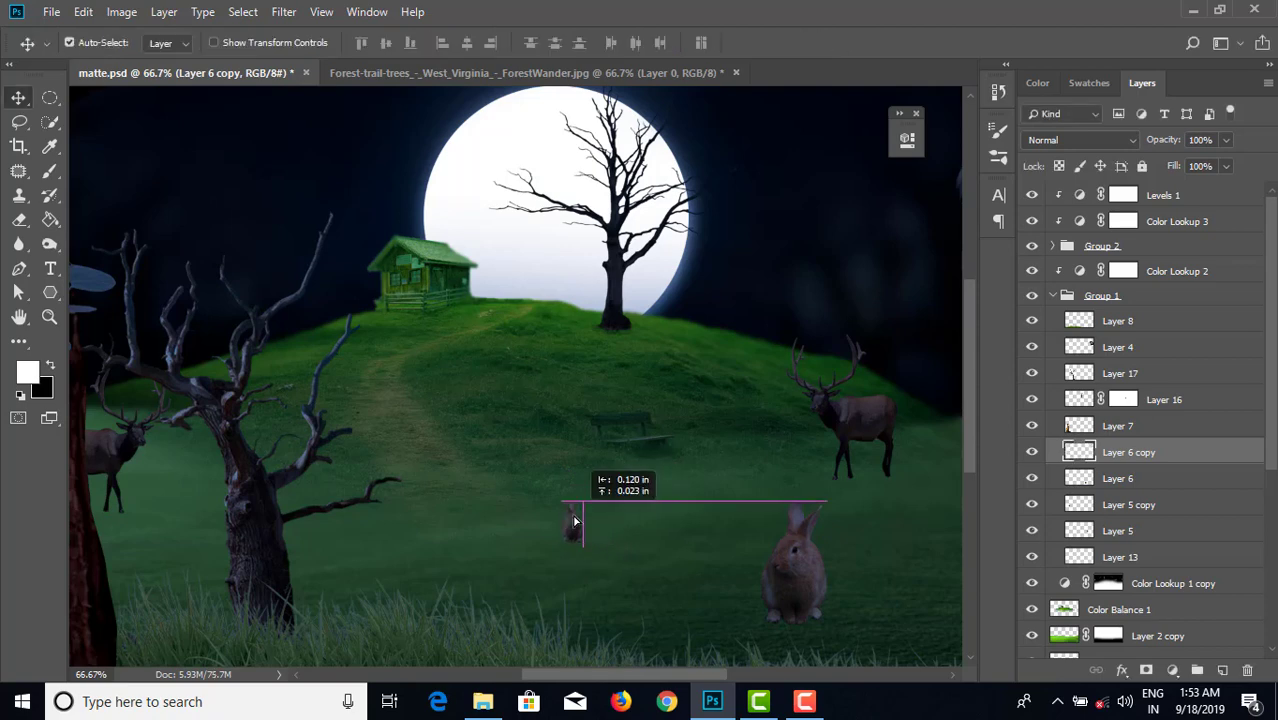
- Move the large rabbit toward the meadow centre and enlarge the small rabbit slightly
click(784, 562)
drag(784, 562, 623, 502)
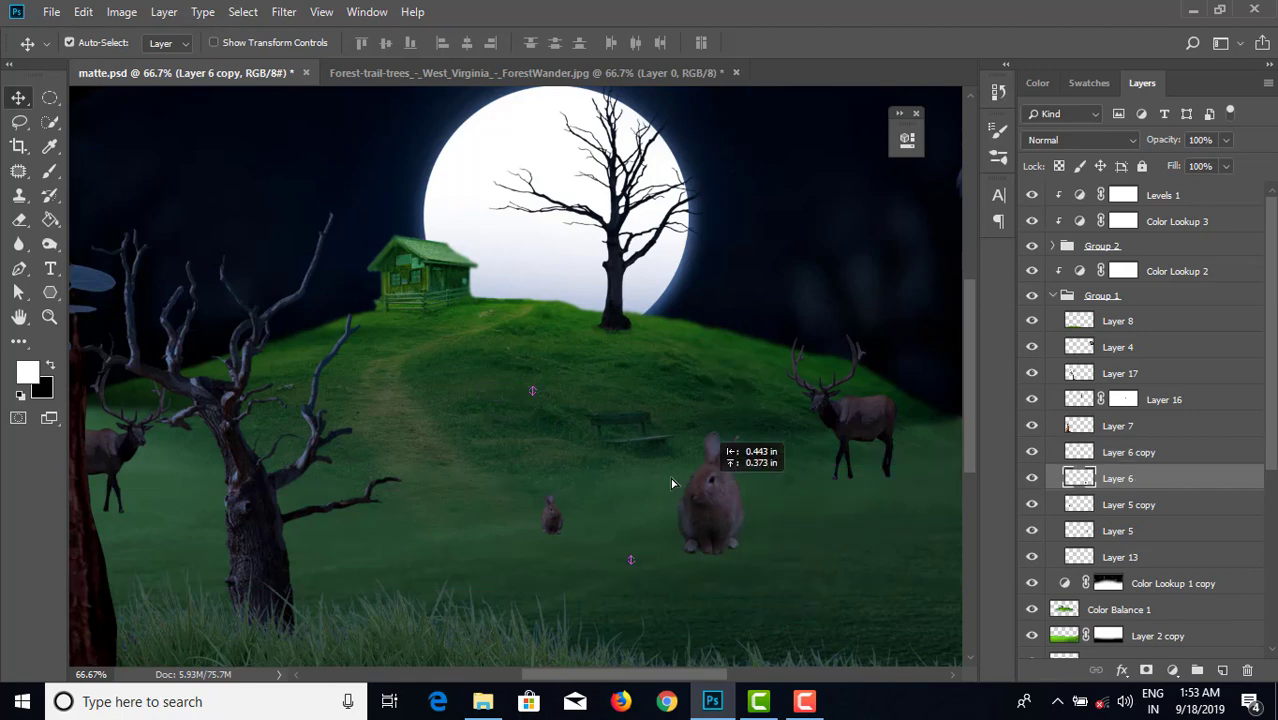
key(ctrl+minus)
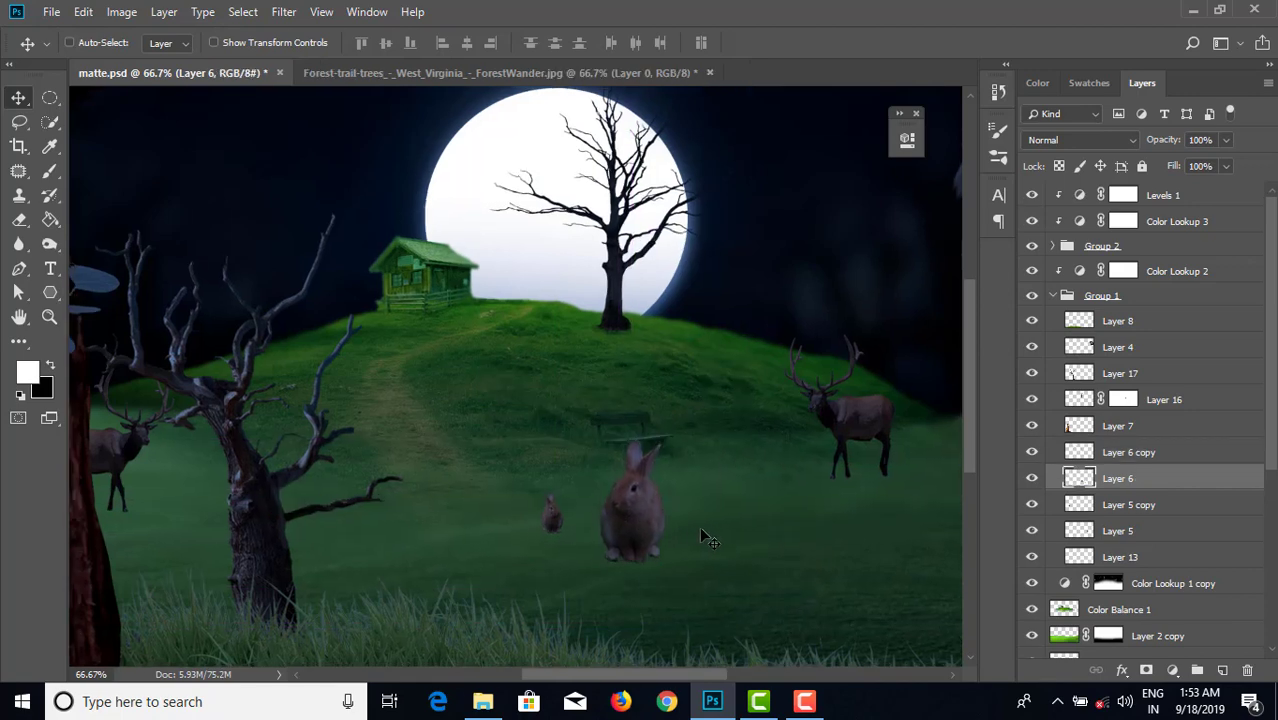
key(ctrl+minus)
click(541, 457)
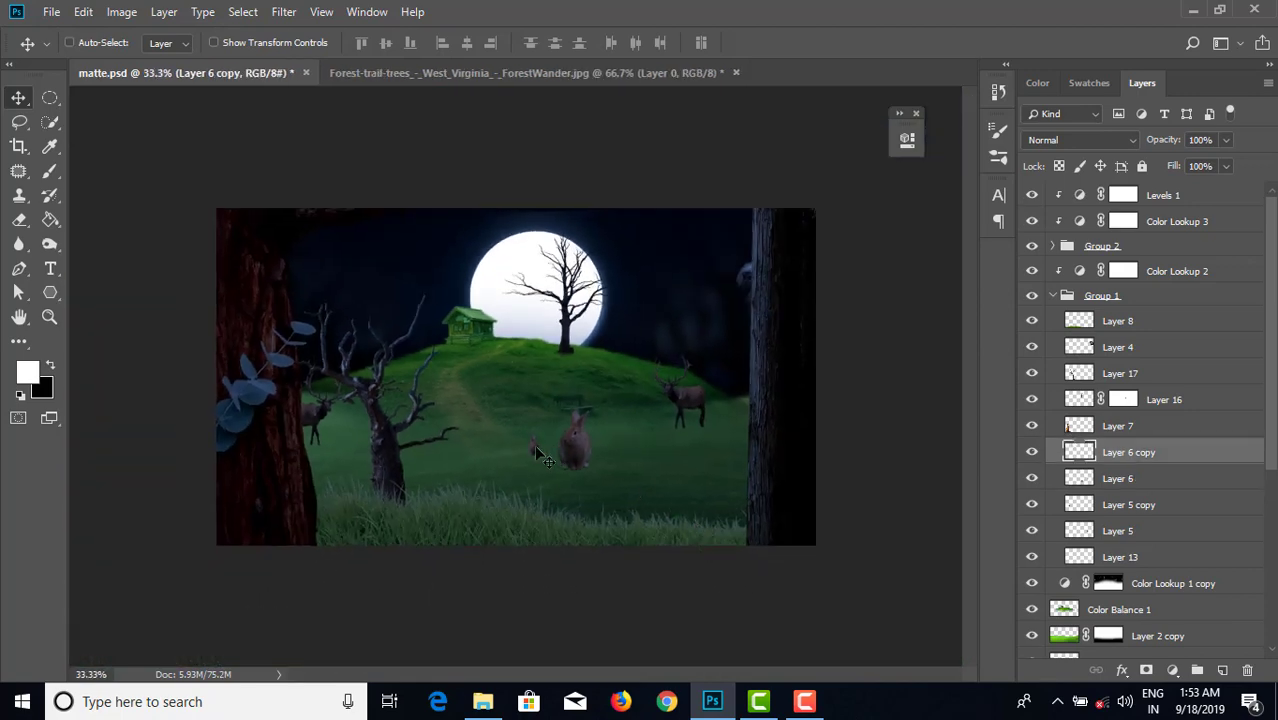
key(ctrl+t)
drag(544, 433, 554, 430)
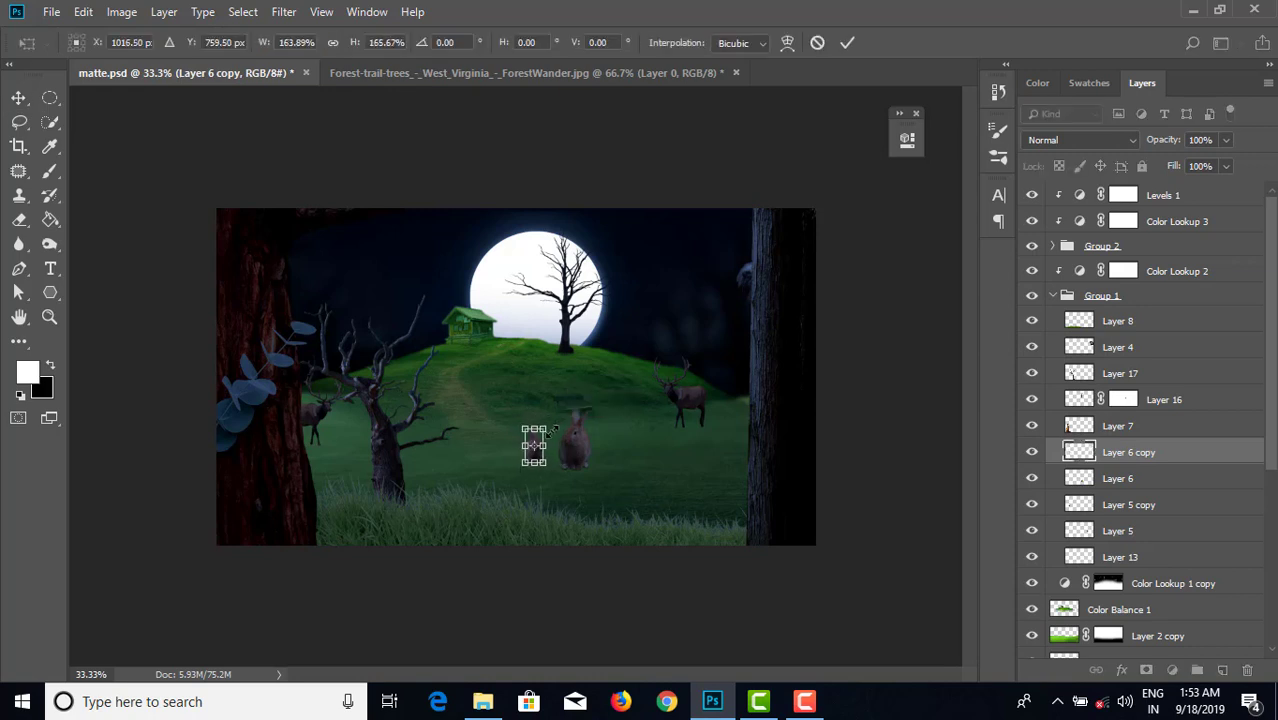
key(Return)
- Scale the large rabbit down to about 75% and move the bird up into the sky
mouse_move(519, 462)
mouse_down()
mouse_move(545, 467)
mouse_move(518, 470)
mouse_up()
key(ctrl+t)
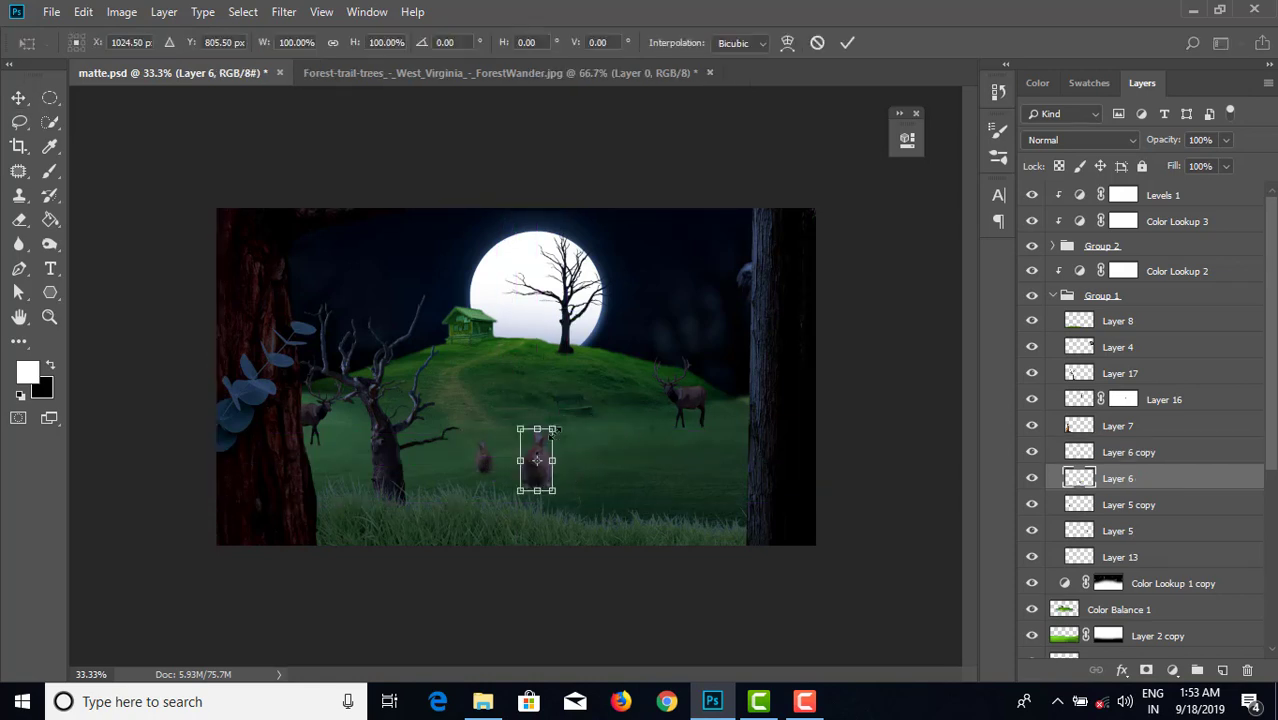
mouse_move(551, 429)
mouse_down()
mouse_move(547, 440)
mouse_move(710, 478)
mouse_up()
key(Return)
mouse_move(745, 292)
mouse_down()
mouse_move(672, 260)
mouse_move(685, 254)
mouse_up()
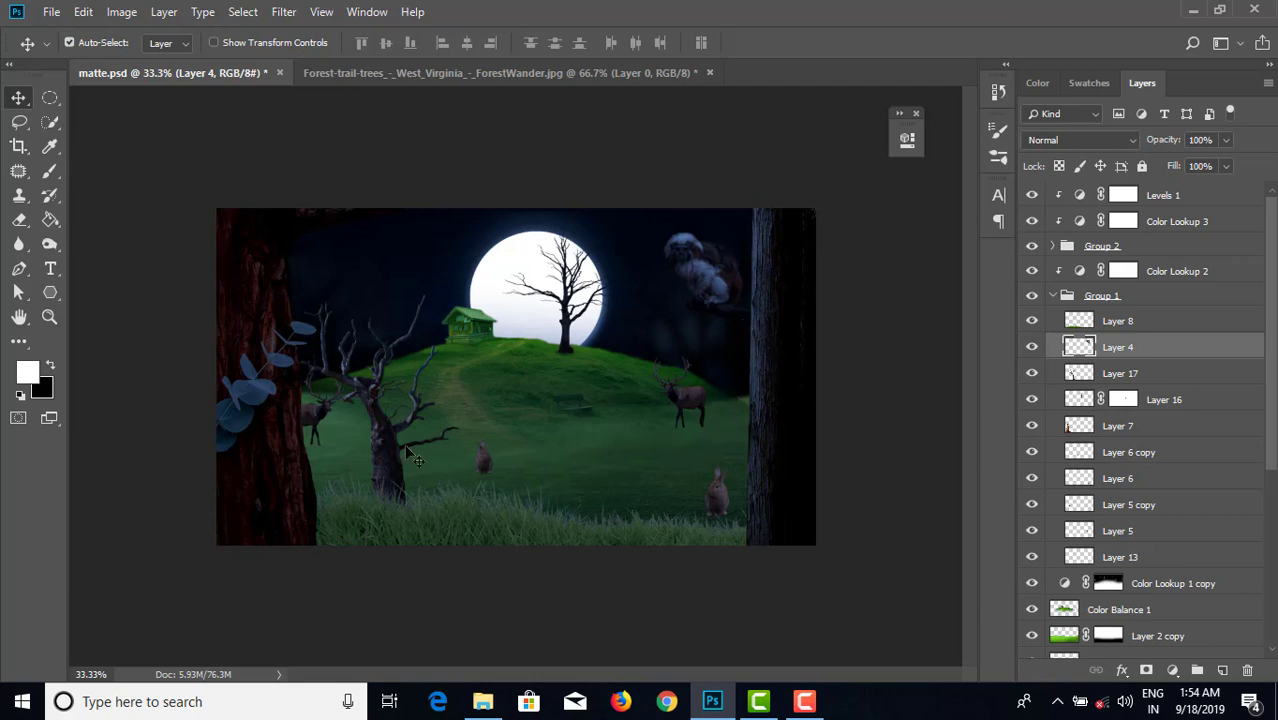
- Nudge both deer slightly and shift the foreground bare tree a little
drag(325, 413, 316, 414)
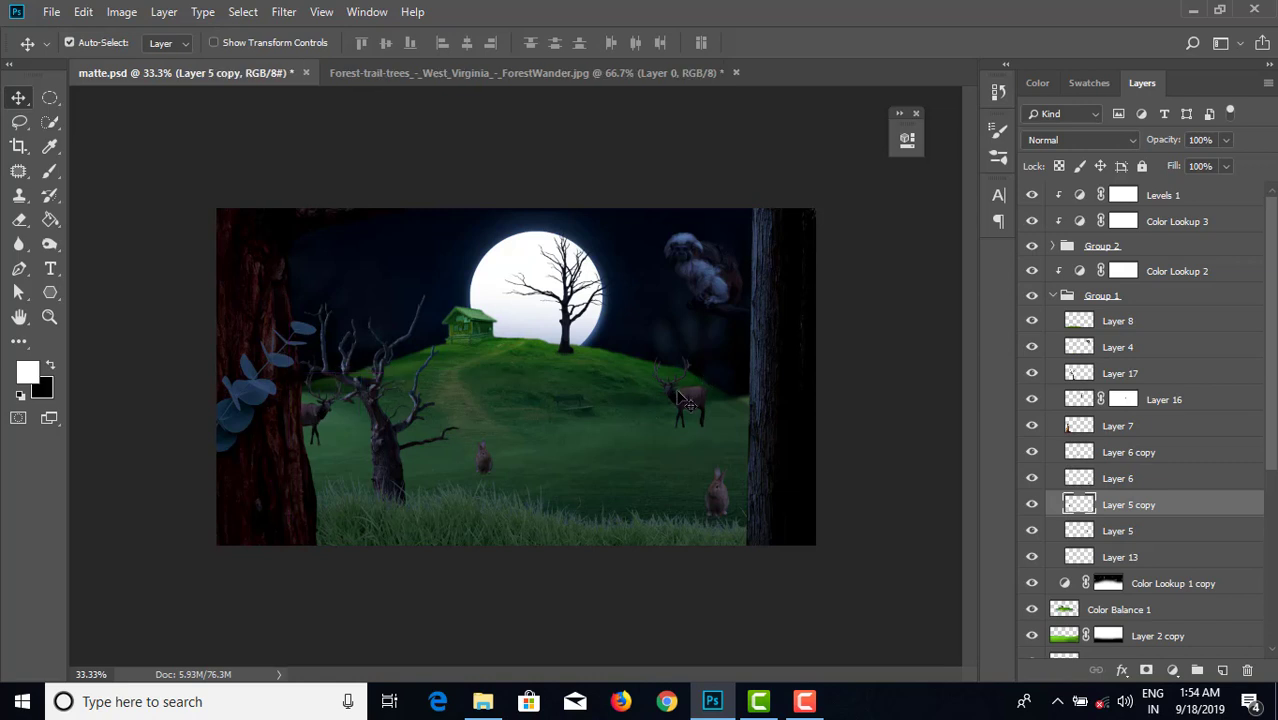
drag(685, 400, 690, 401)
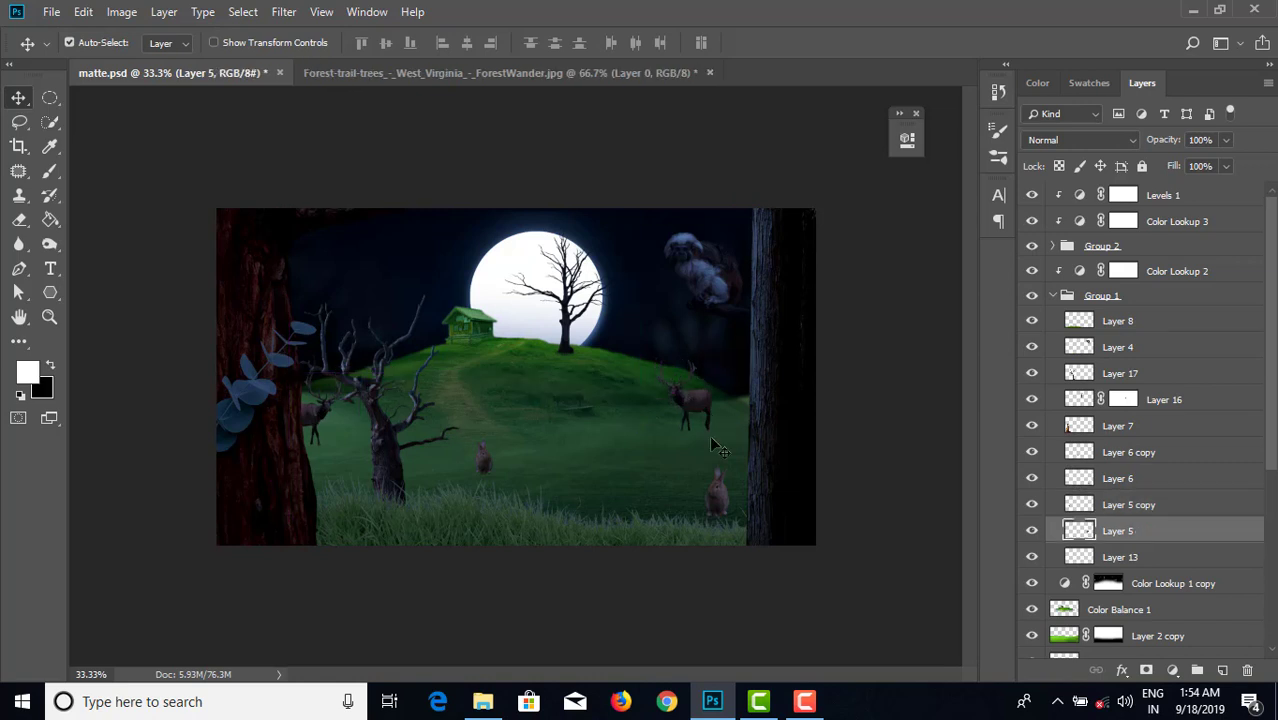
drag(380, 437, 383, 431)
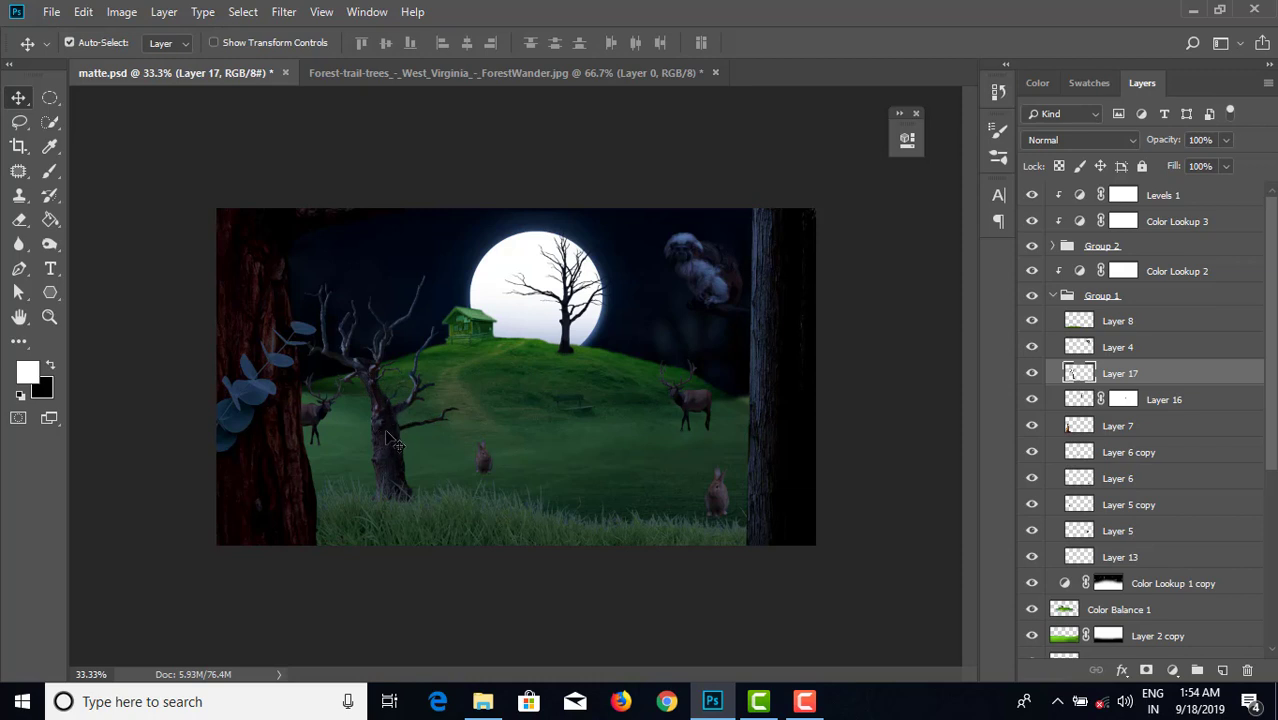
drag(380, 440, 380, 436)
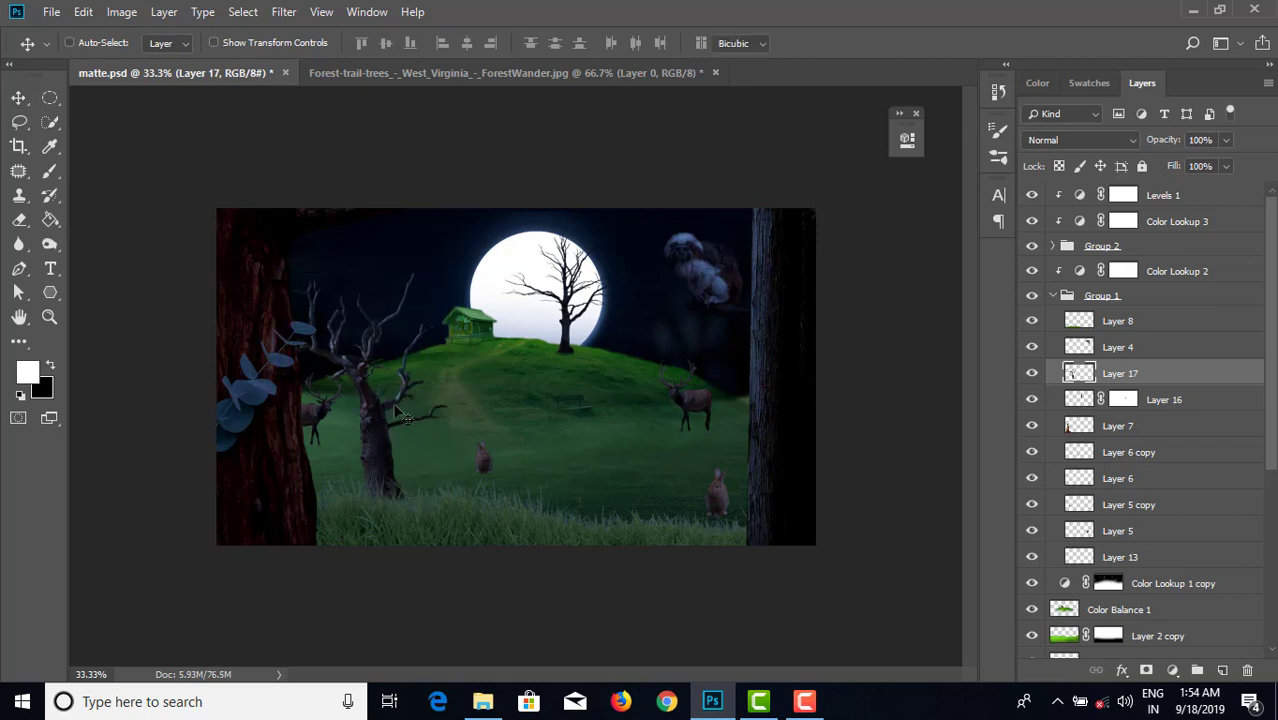
- Shrink the bare tree to about 58% and set it on the hillside left of the cabin
key(ctrl+t)
drag(442, 277, 422, 308)
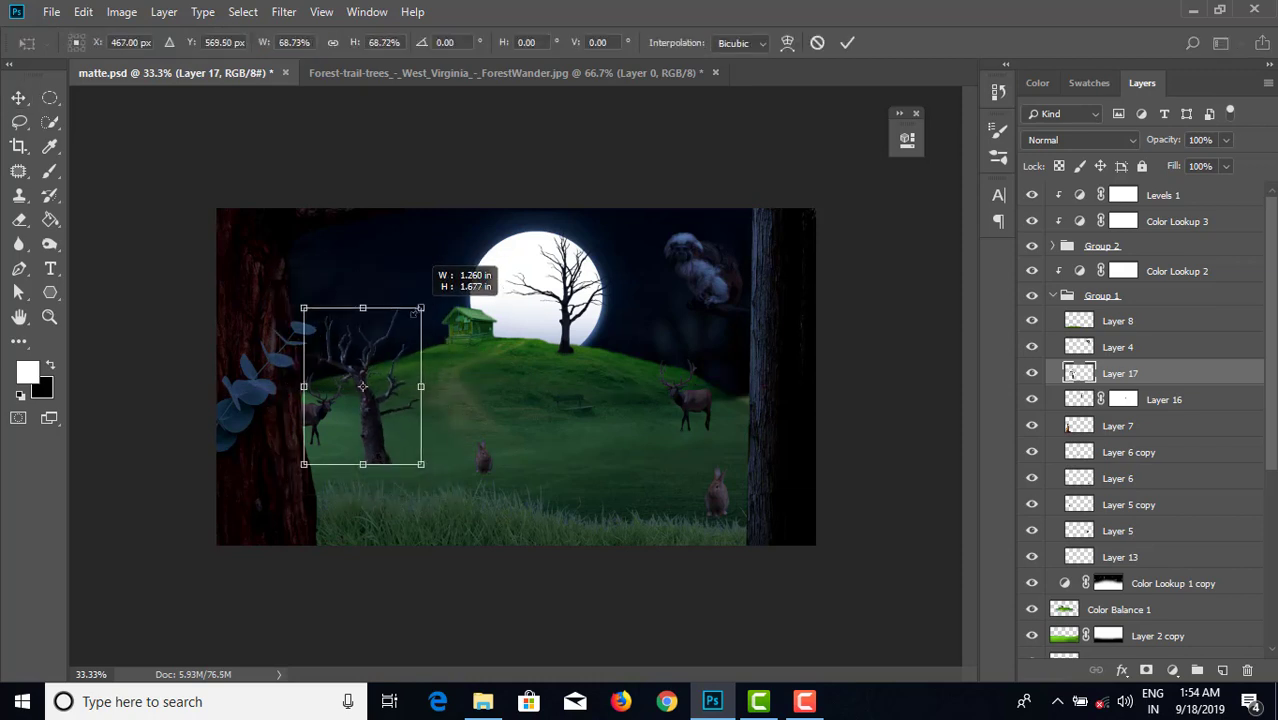
drag(378, 395, 400, 322)
drag(441, 234, 432, 245)
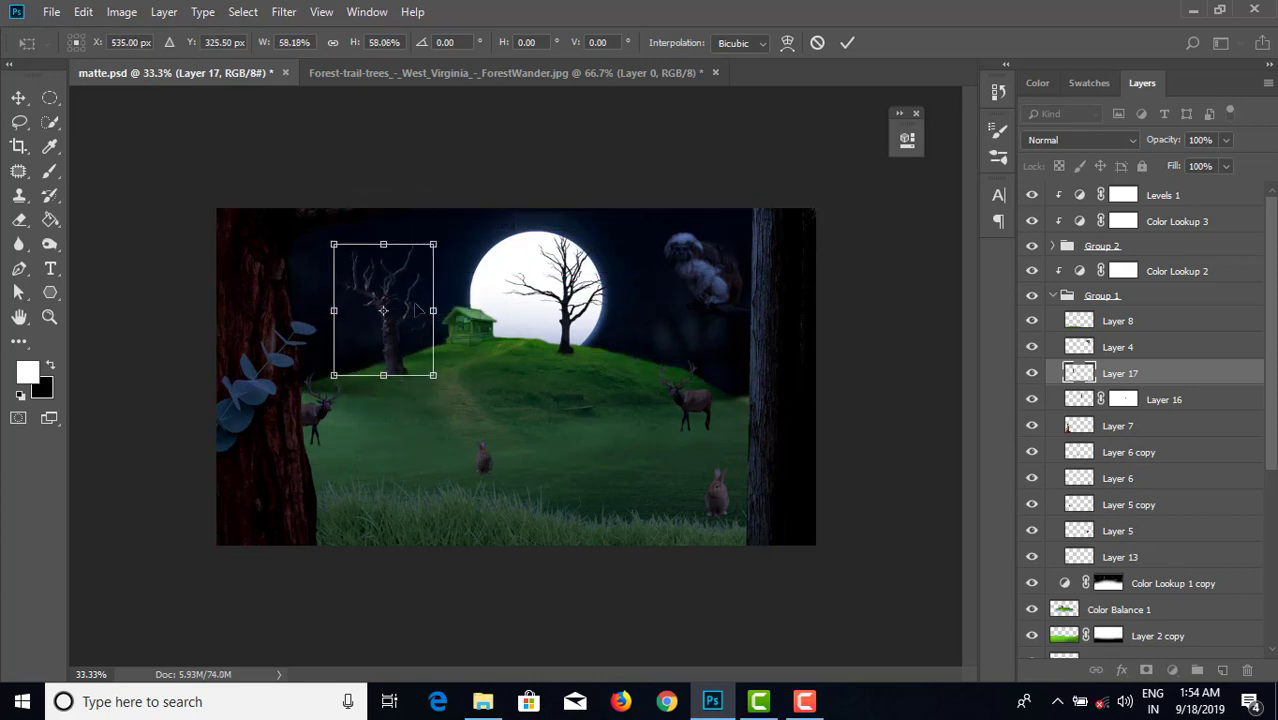
drag(390, 350, 381, 369)
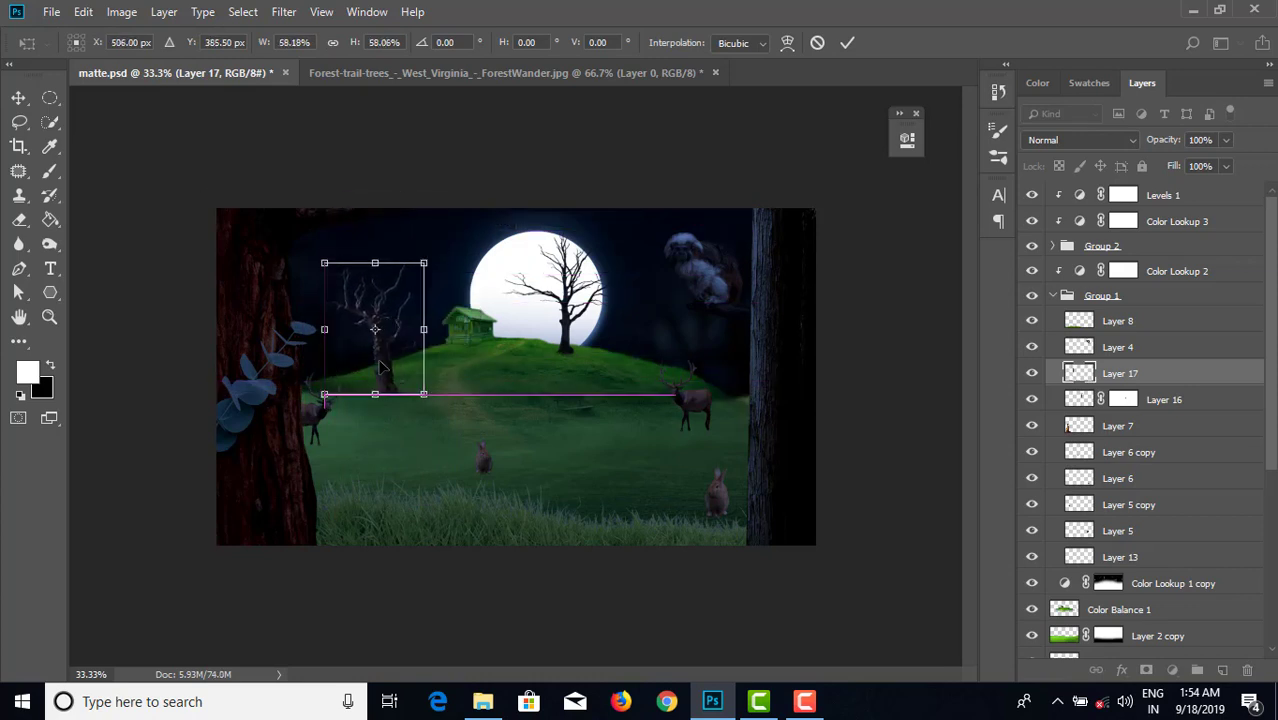
key(Return)
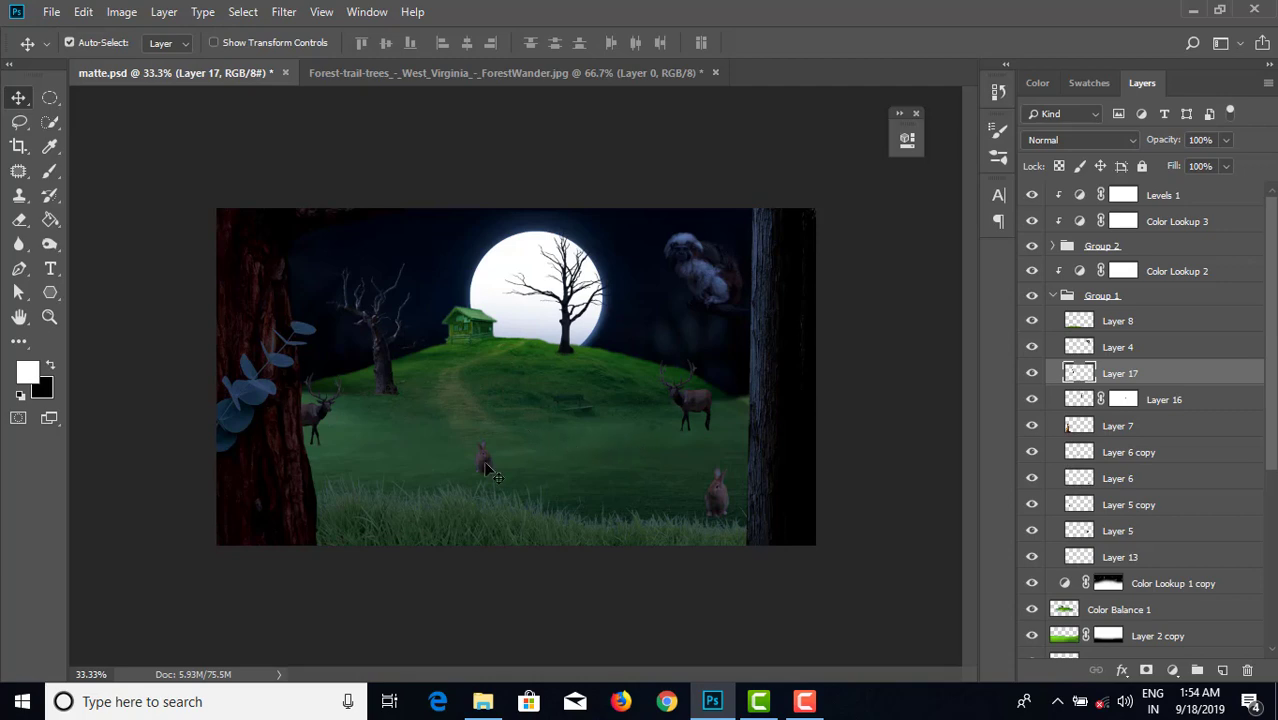
- Nudge the right rabbit down, close the forest trail photo, and save matte.psd
drag(486, 466, 482, 468)
drag(717, 490, 718, 495)
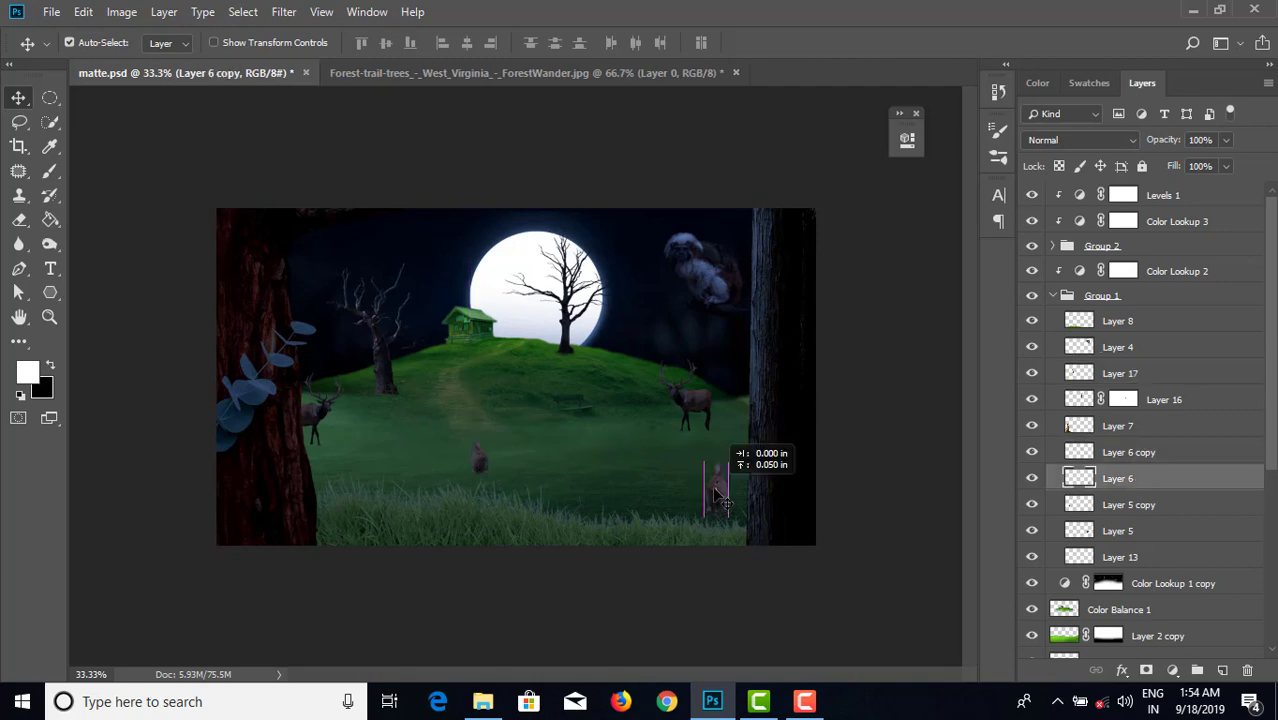
click(467, 73)
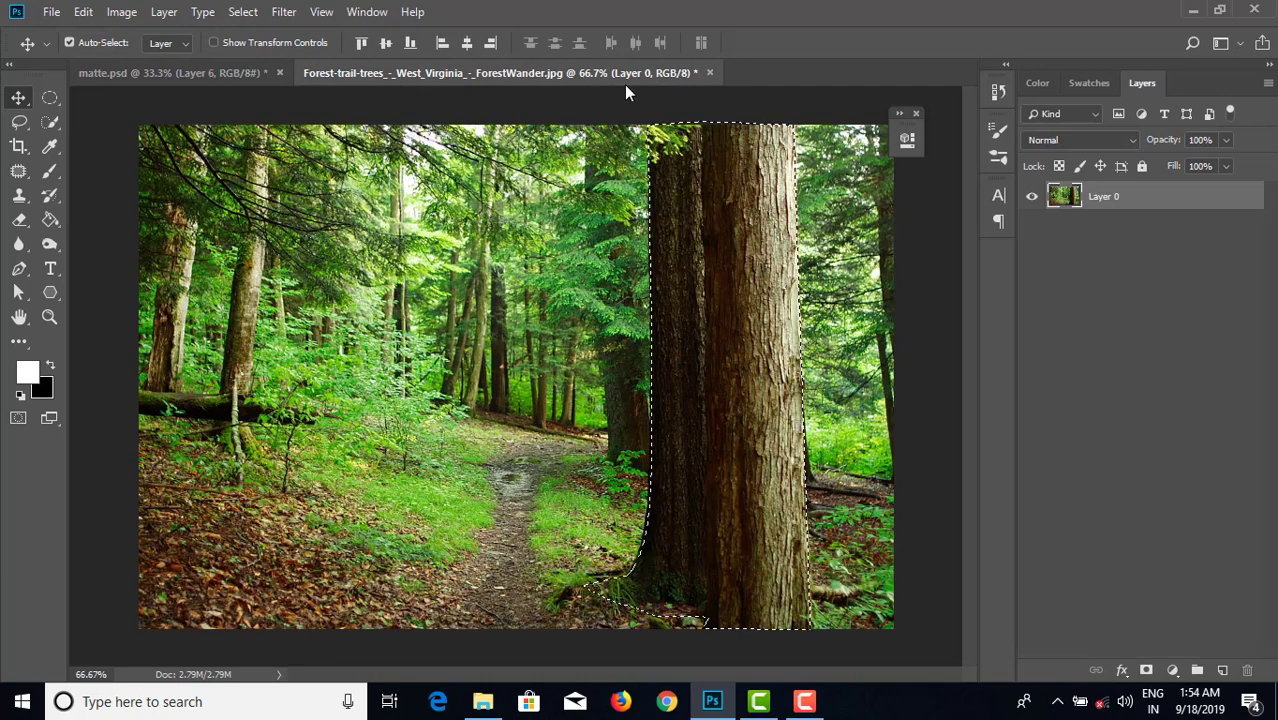
click(709, 73)
click(608, 274)
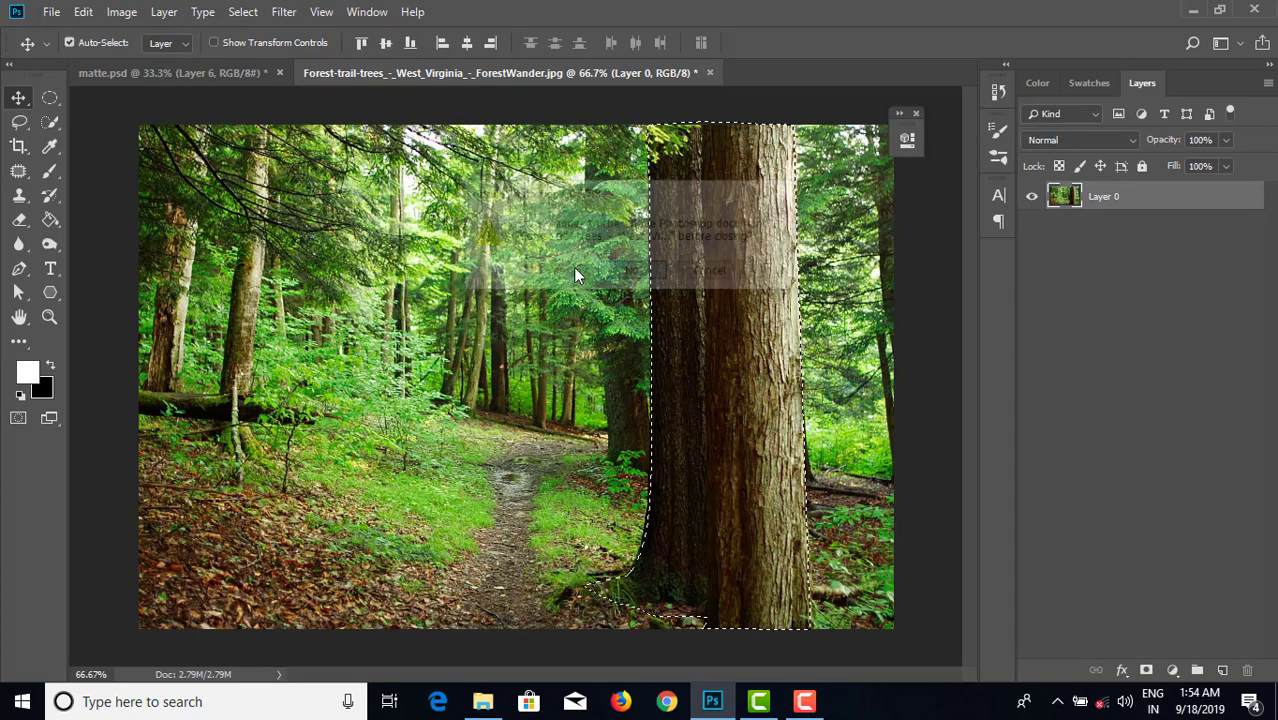
key(ctrl+s)
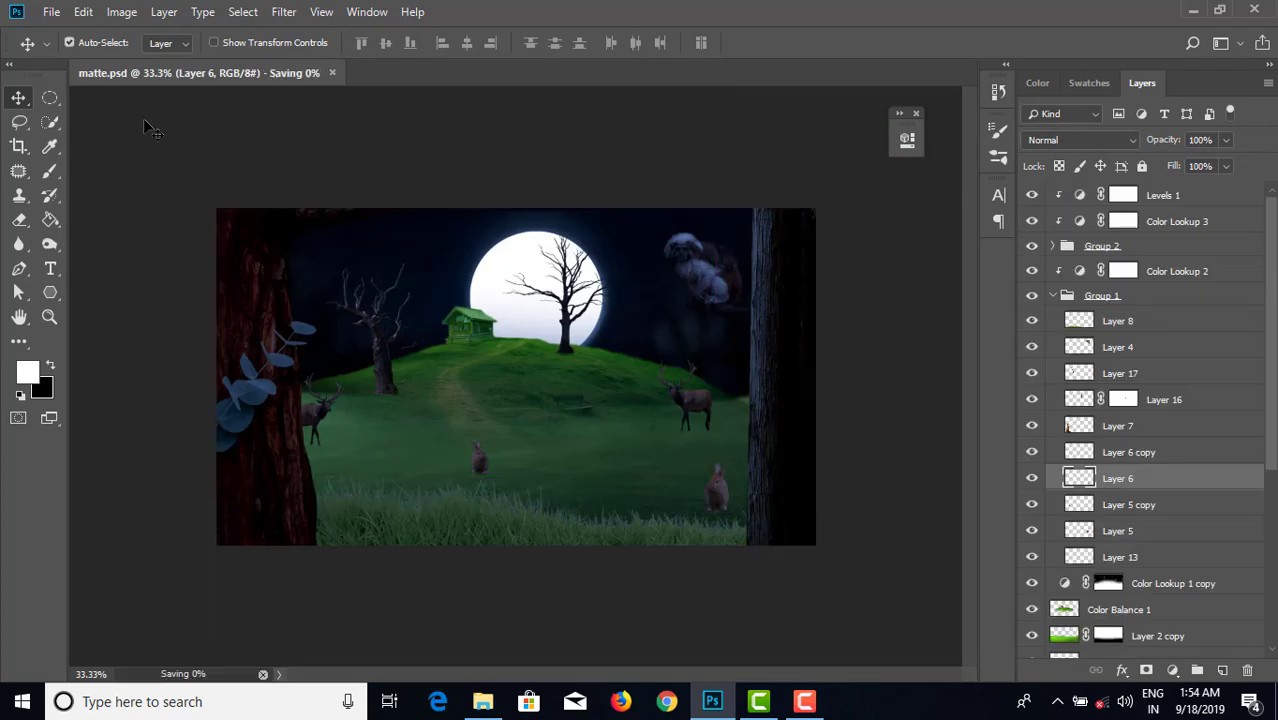
- Browse the photoshop class 52 folder and pick the d8eomet hanging vines PNG
click(56, 14)
click(55, 54)
scroll(668, 315, down, 1)
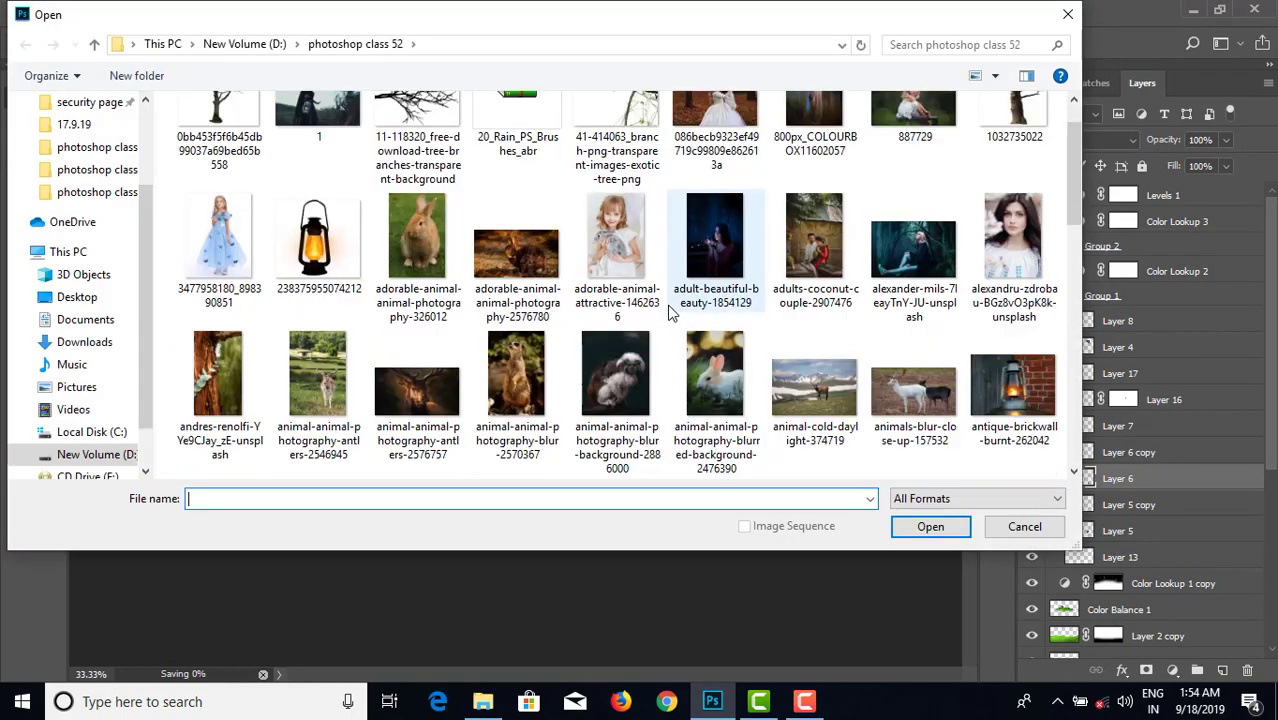
scroll(668, 312, down, 3)
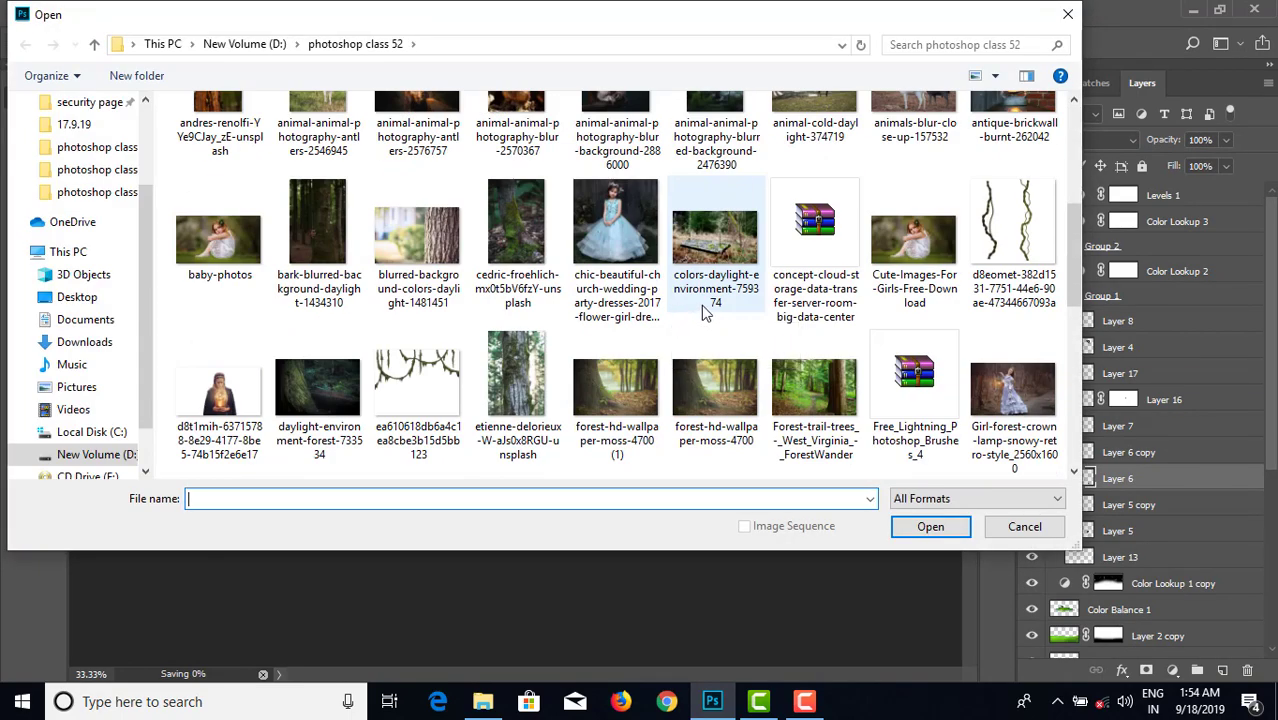
scroll(703, 313, down, 2)
scroll(703, 313, down, 2)
scroll(760, 312, down, 1)
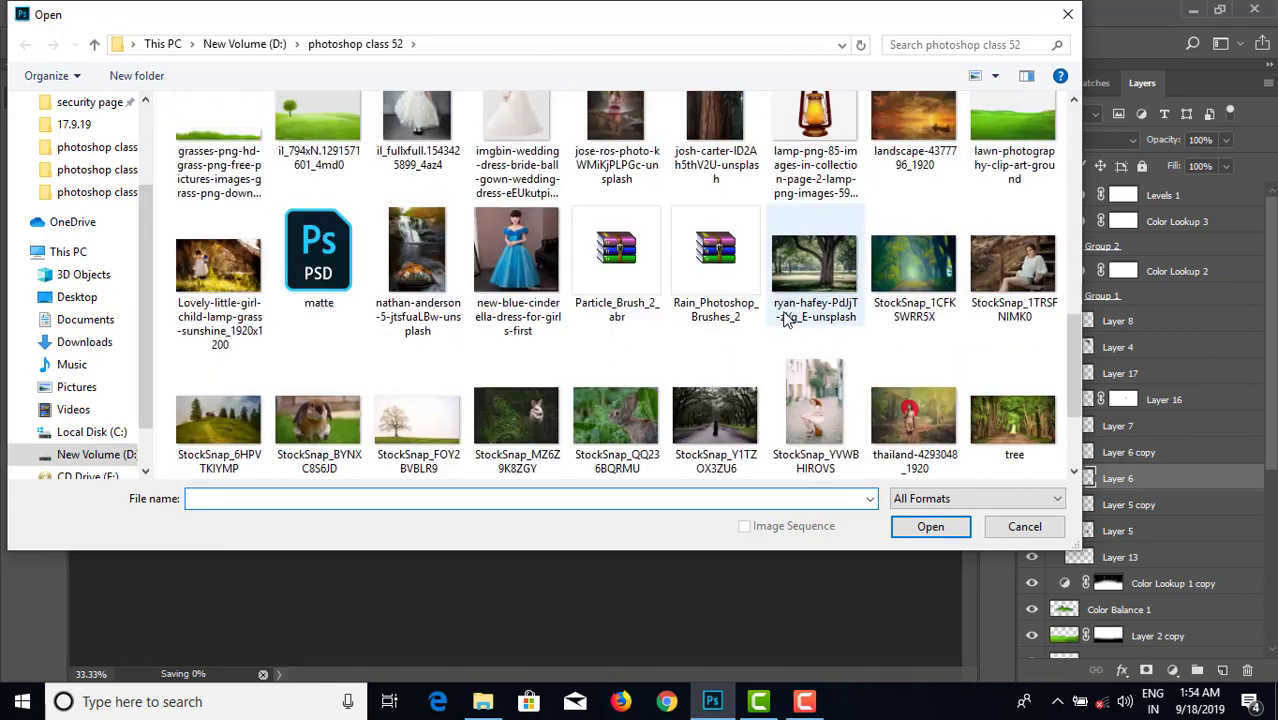
scroll(787, 317, down, 2)
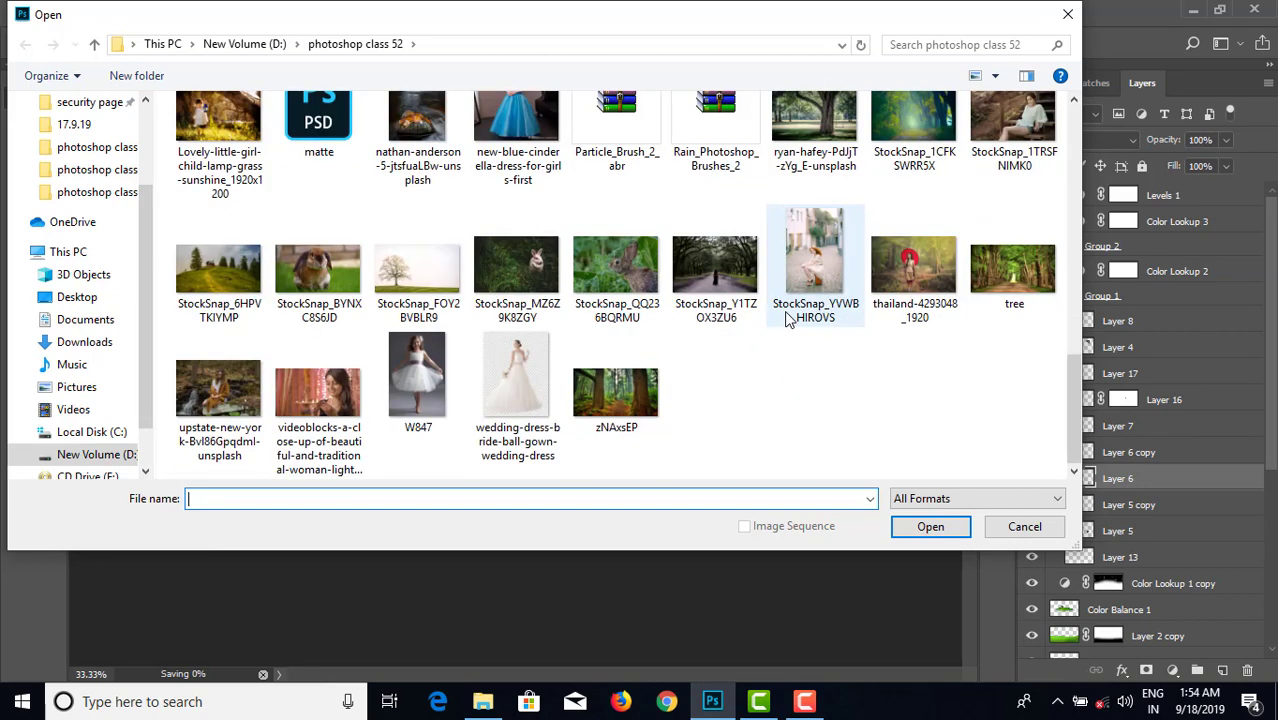
mouse_move(814, 428)
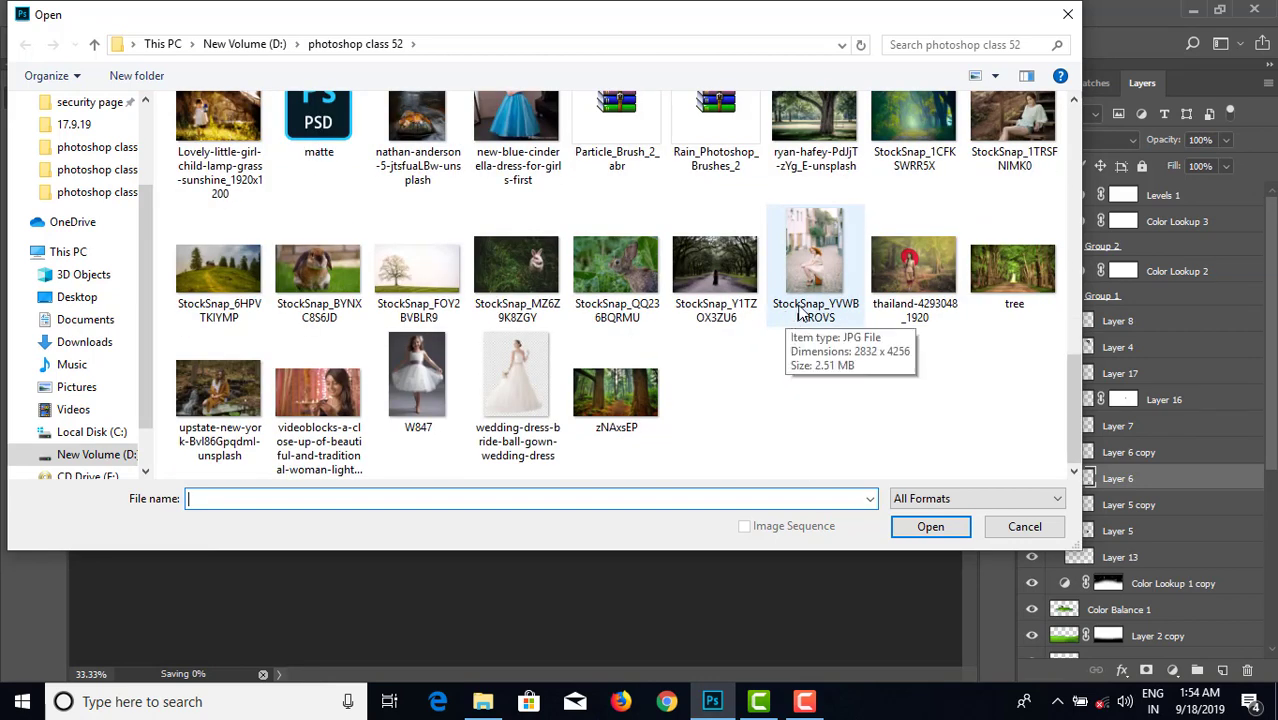
scroll(800, 313, up, 4)
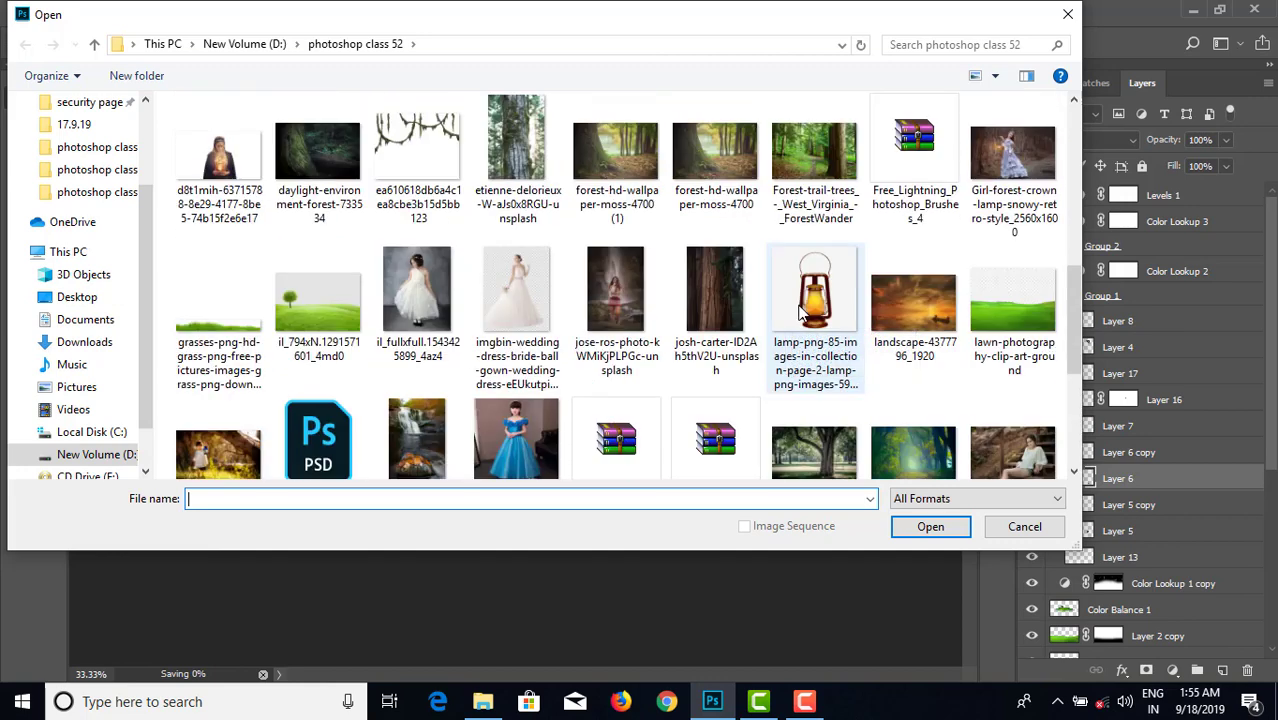
scroll(800, 313, up, 2)
scroll(800, 313, up, 2)
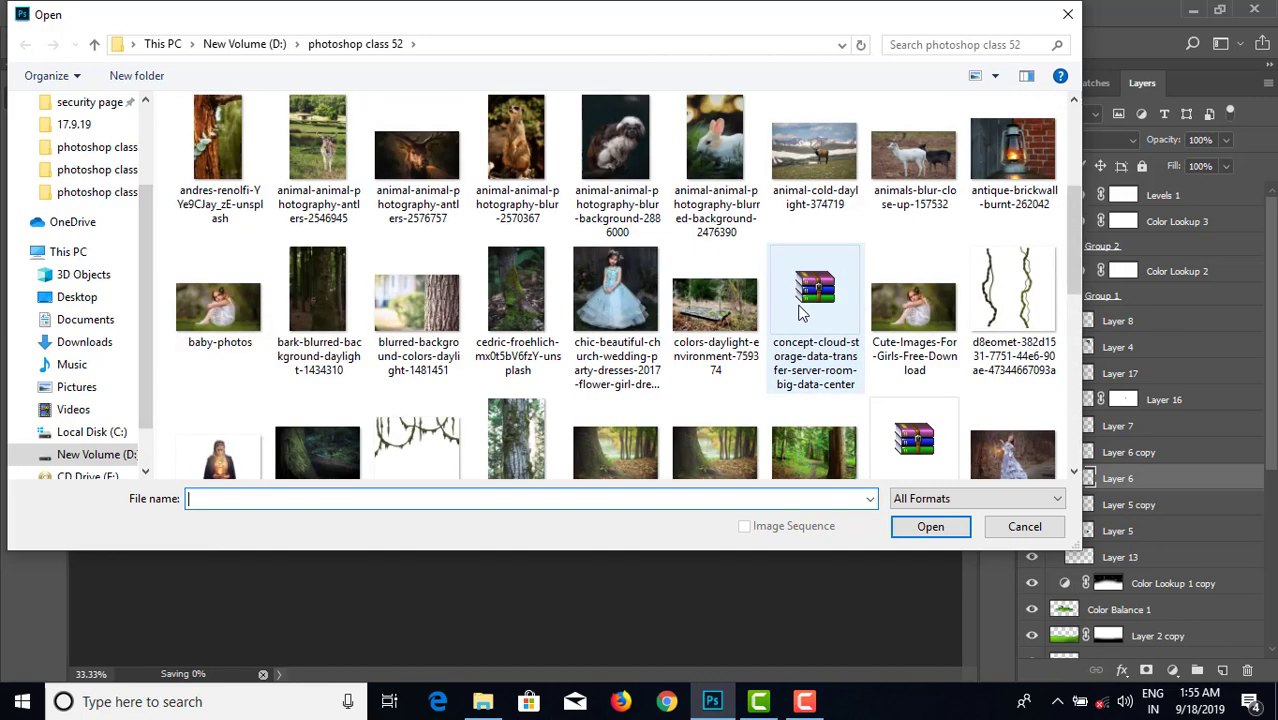
scroll(800, 313, up, 2)
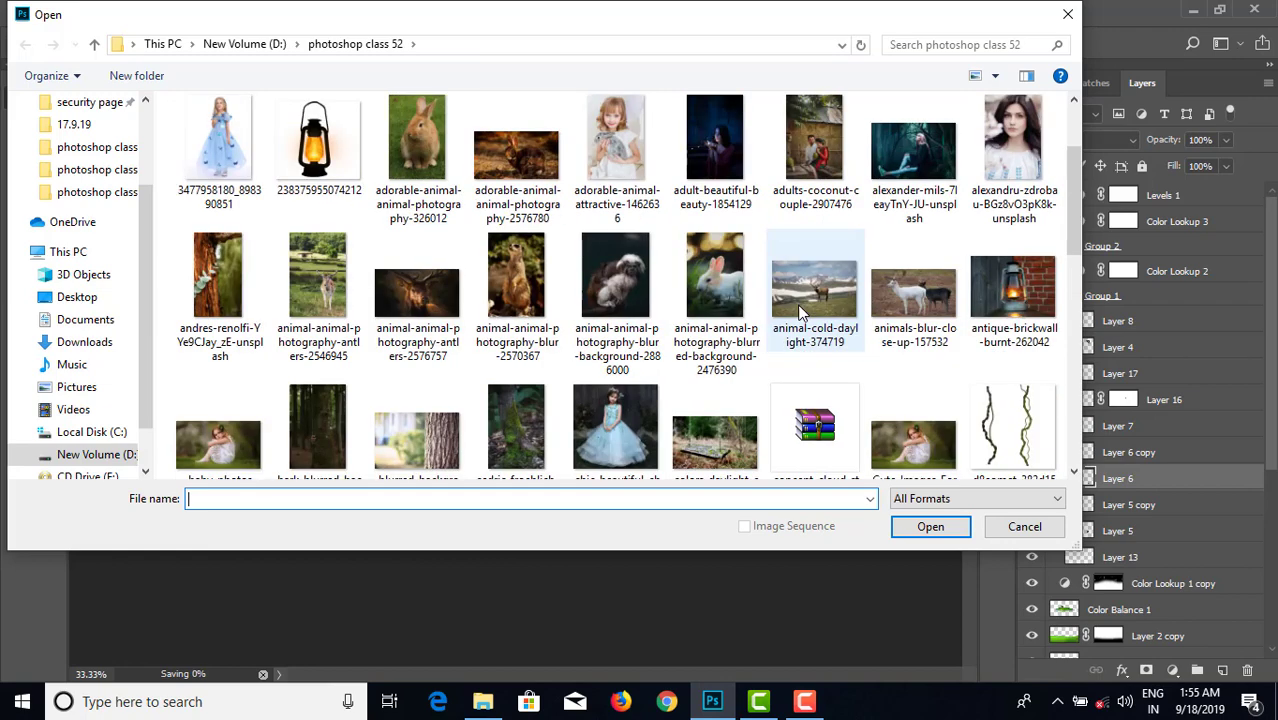
scroll(800, 313, up, 2)
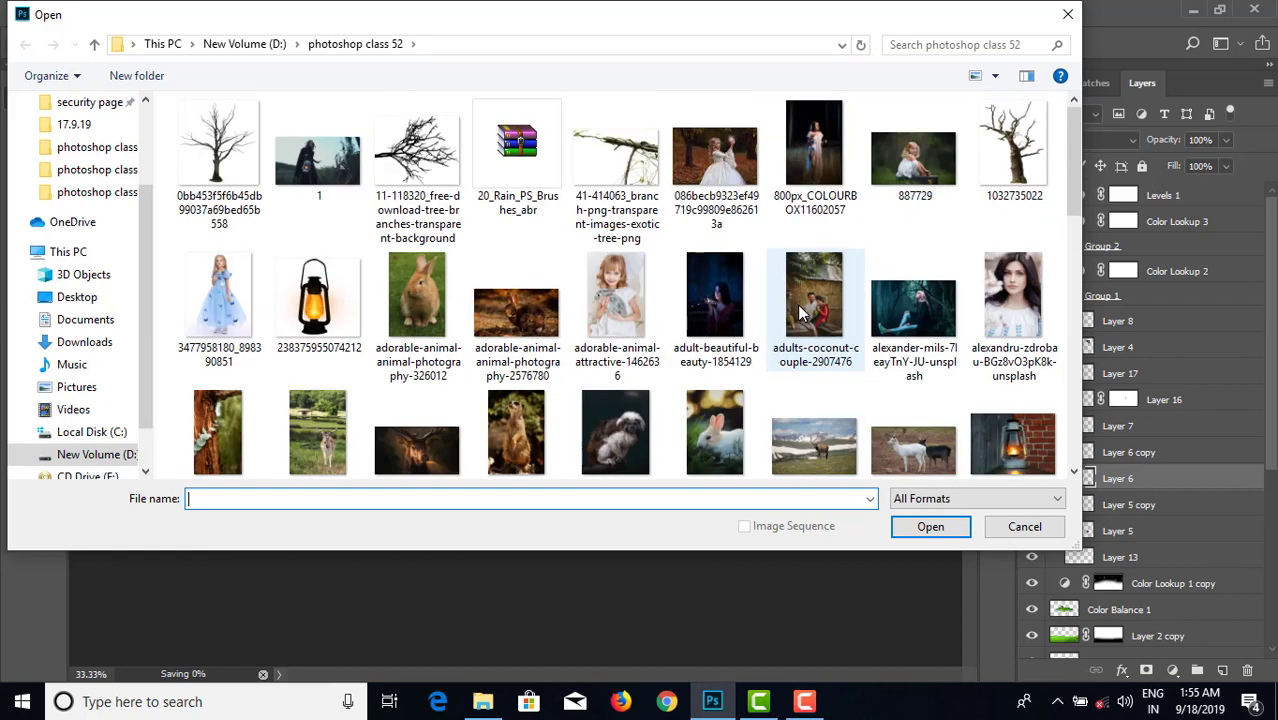
scroll(800, 313, down, 2)
scroll(800, 313, down, 2)
scroll(800, 313, down, 1)
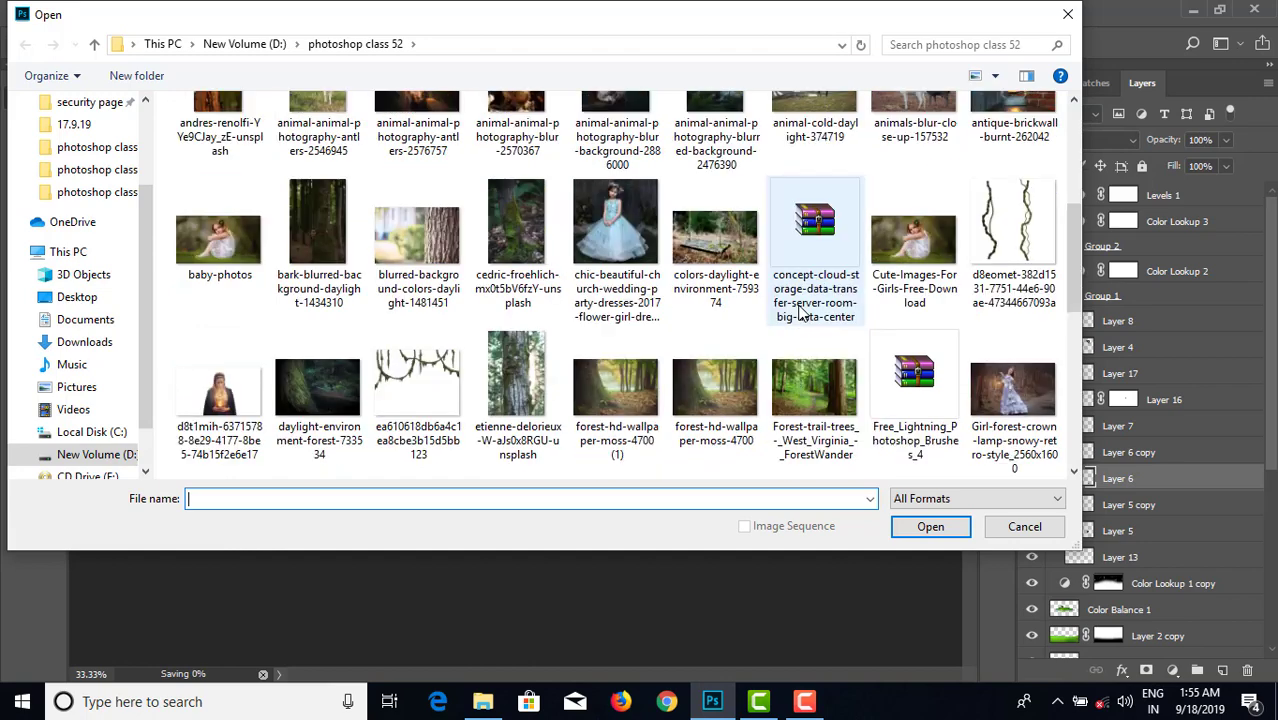
click(1050, 252)
- Open the vines PNG and drag its layer into matte.psd
click(936, 528)
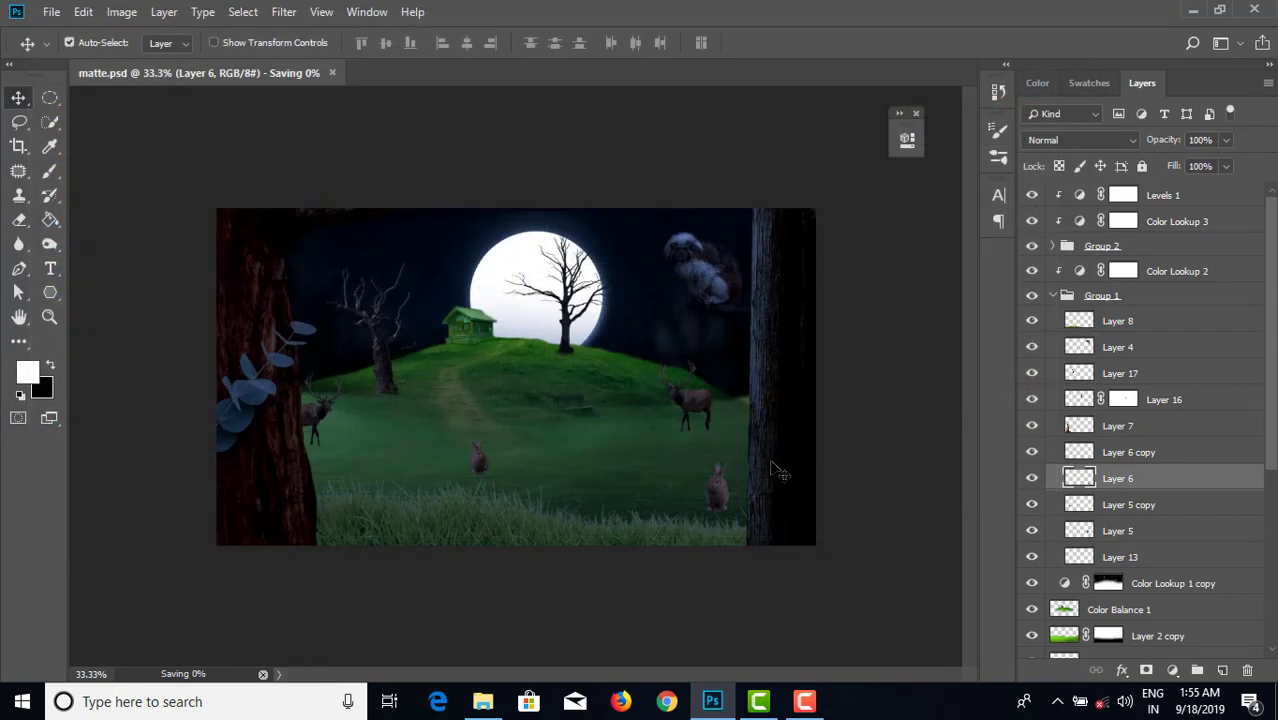
mouse_move(653, 414)
mouse_down()
mouse_move(497, 265)
mouse_move(211, 88)
mouse_move(340, 127)
mouse_up()
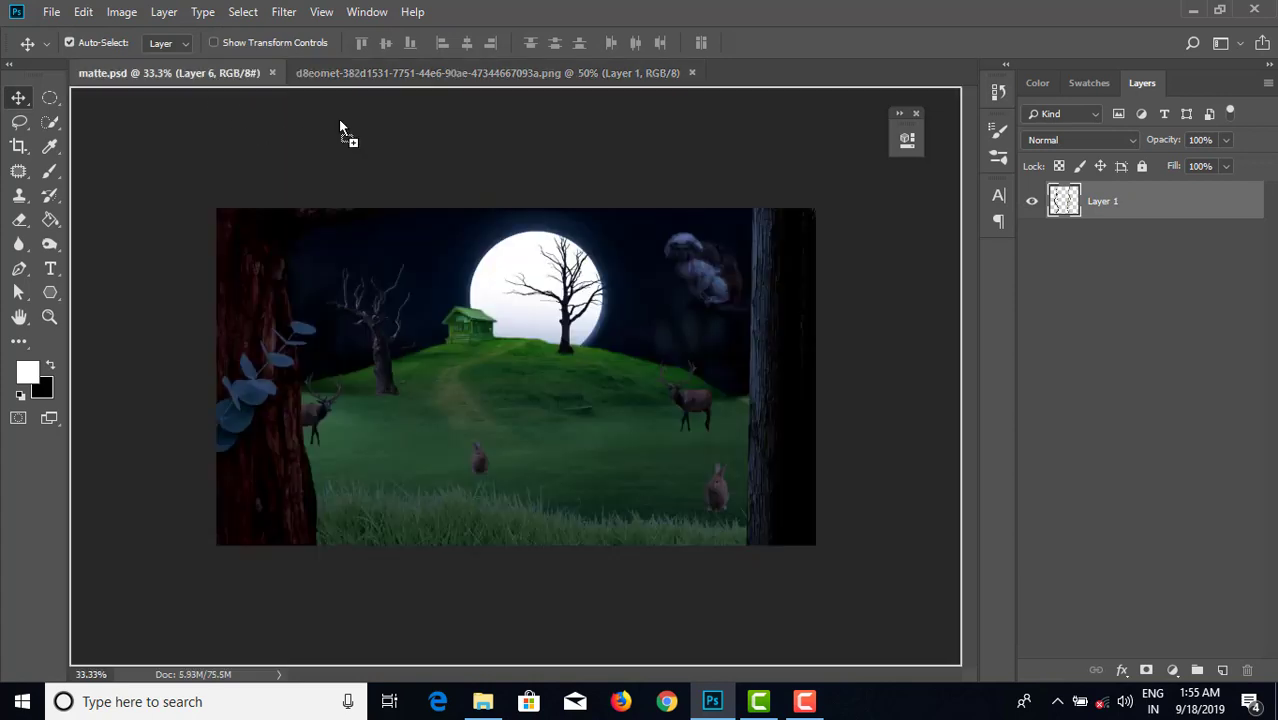
drag(688, 229, 690, 232)
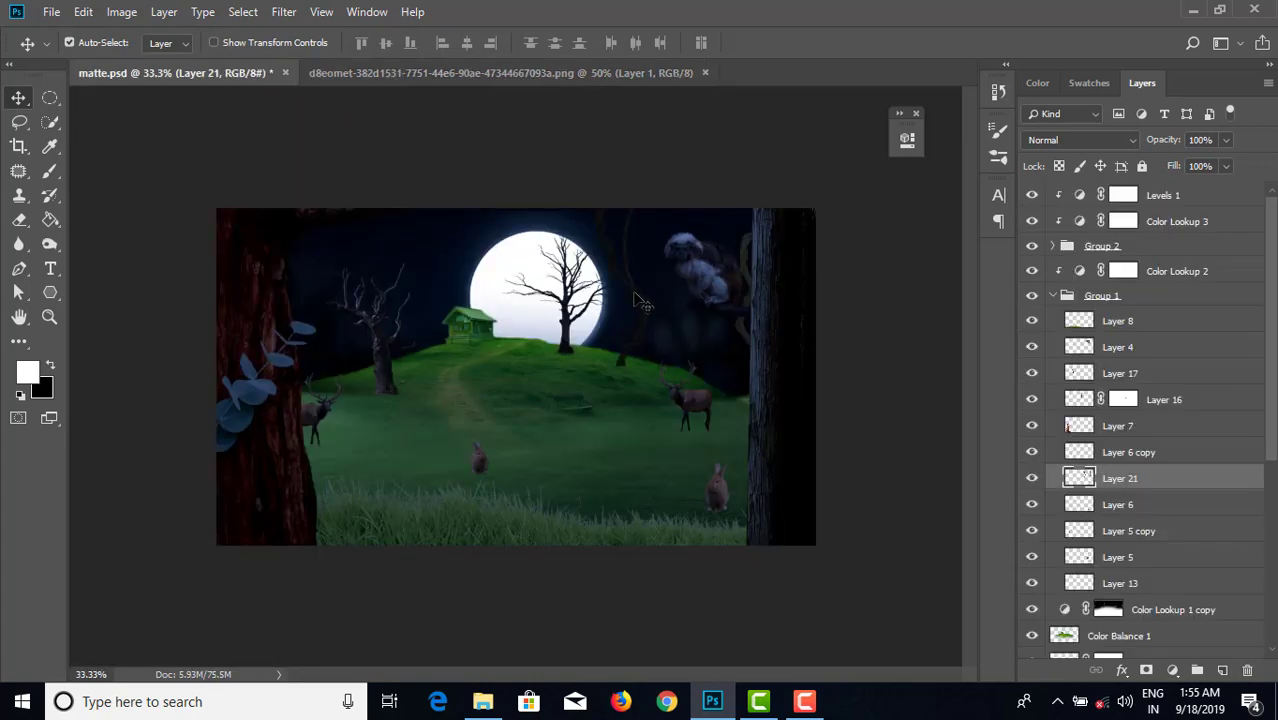
- Position the vines over the moon and stack Layer 21 just above Layer 17
mouse_move(643, 303)
mouse_down()
mouse_move(597, 283)
mouse_move(396, 470)
mouse_move(380, 400)
mouse_move(325, 363)
mouse_move(396, 386)
mouse_move(532, 374)
mouse_up()
drag(651, 375, 576, 387)
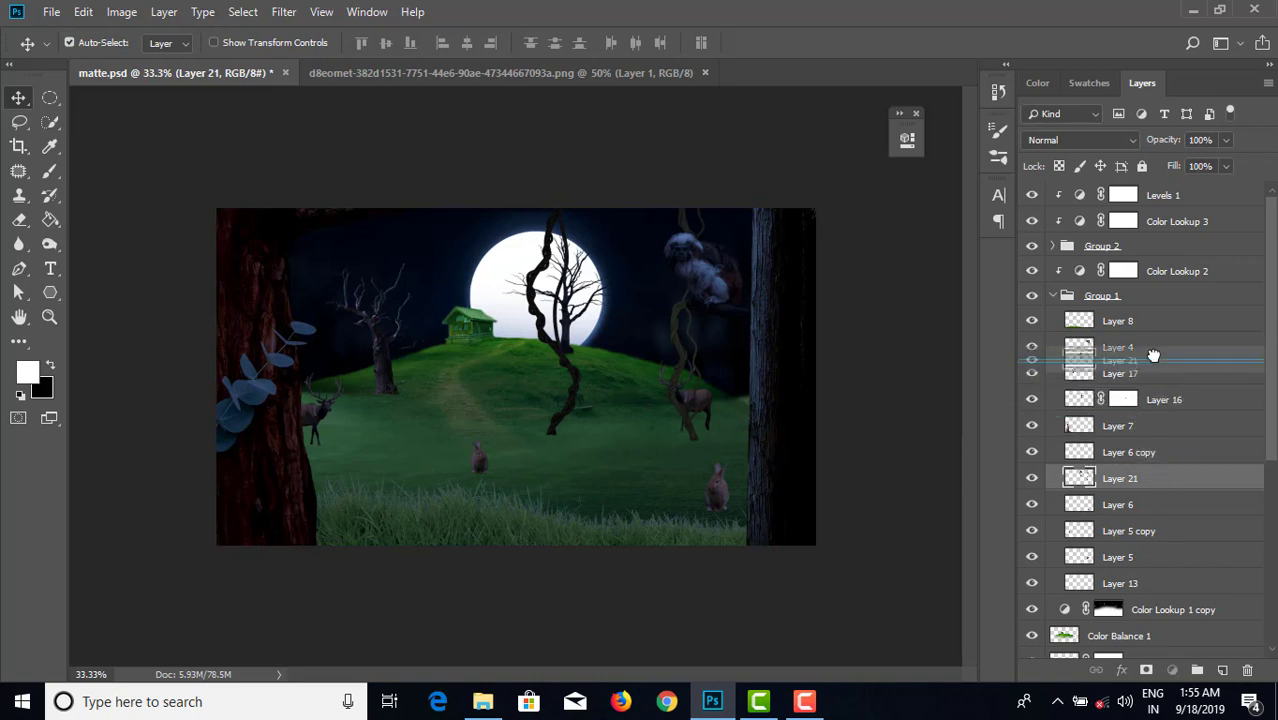
drag(1163, 483, 1153, 358)
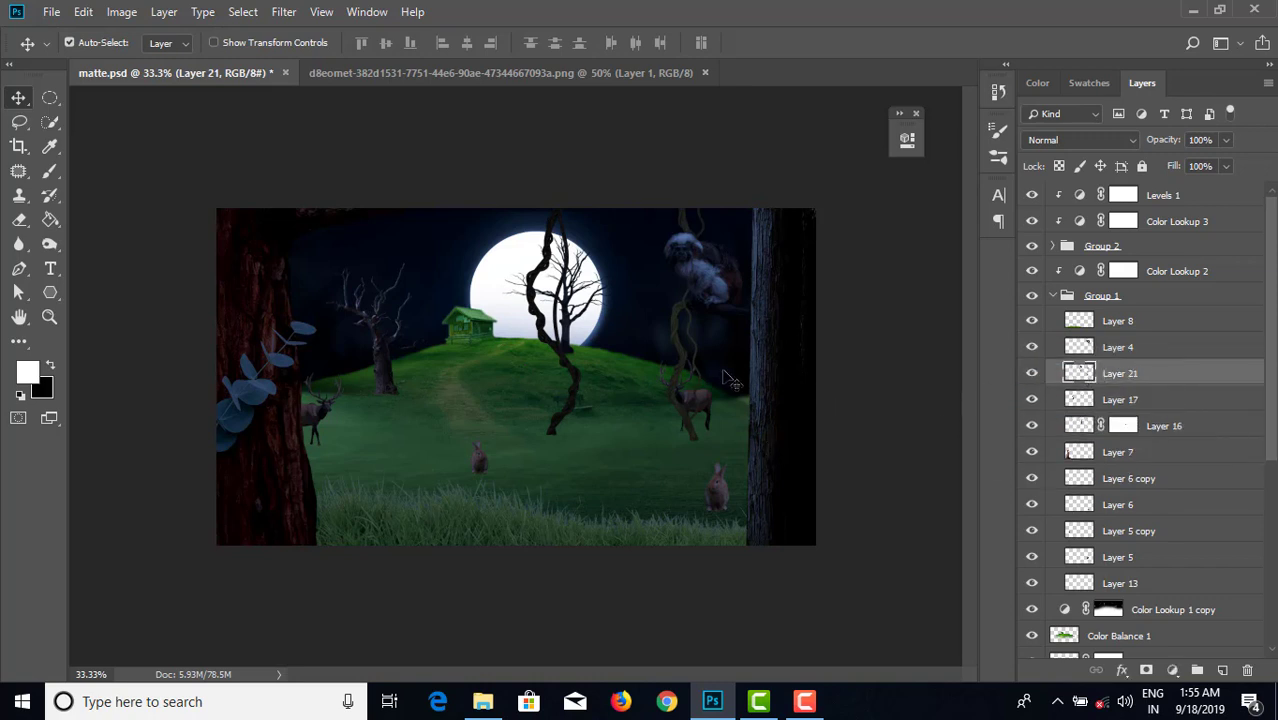
drag(687, 360, 629, 360)
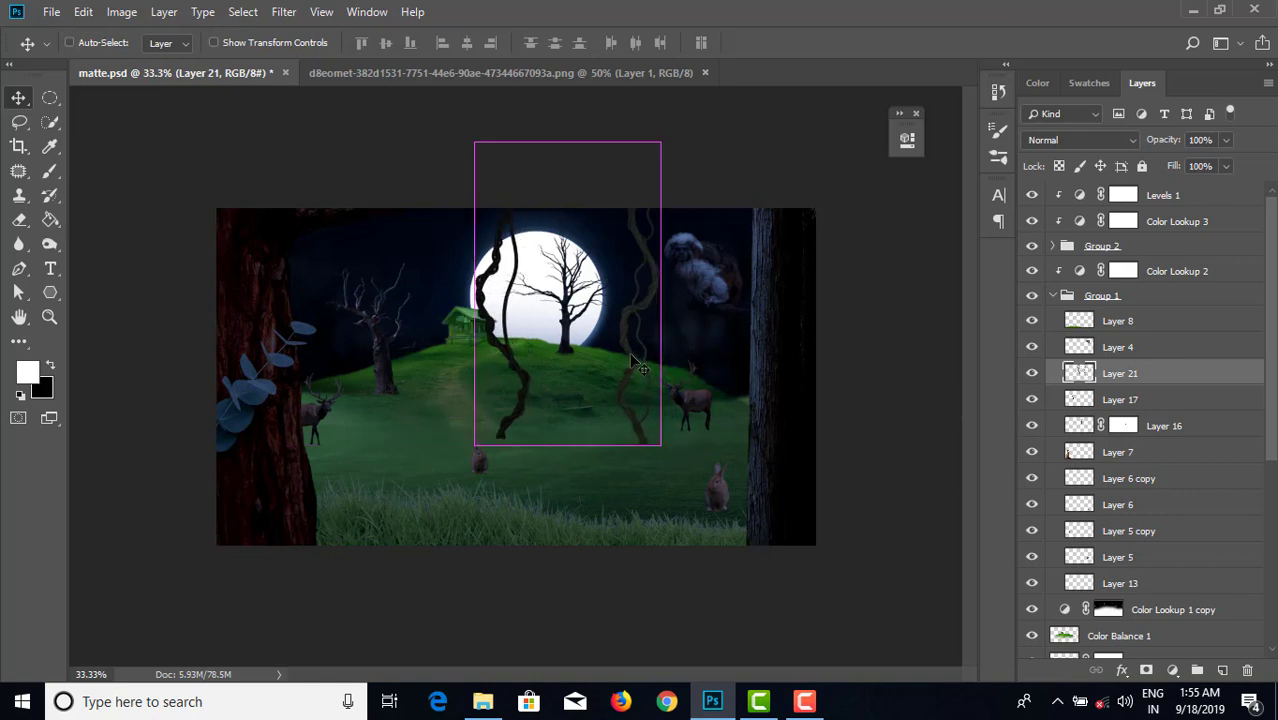
- Scale the vines to 67.5% and place them beside the upper-right creature
key(ctrl+t)
drag(659, 142, 630, 191)
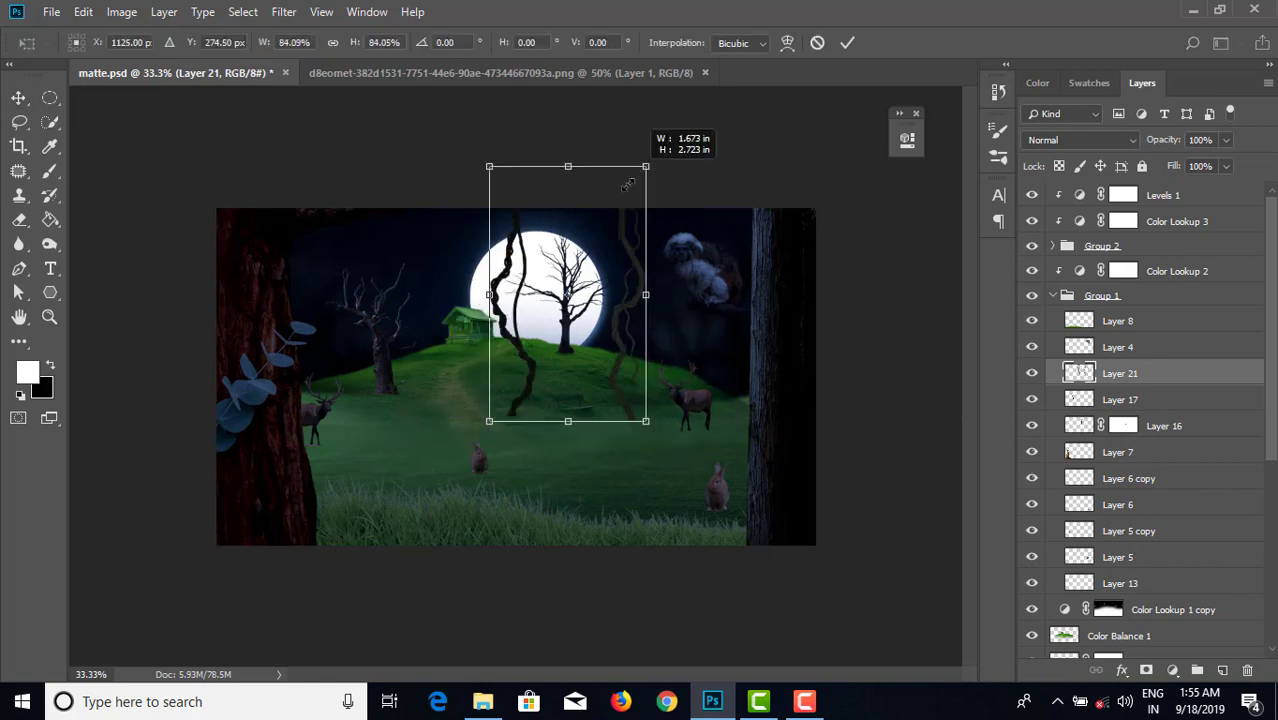
mouse_move(618, 260)
mouse_down()
mouse_move(757, 236)
mouse_move(736, 241)
mouse_up()
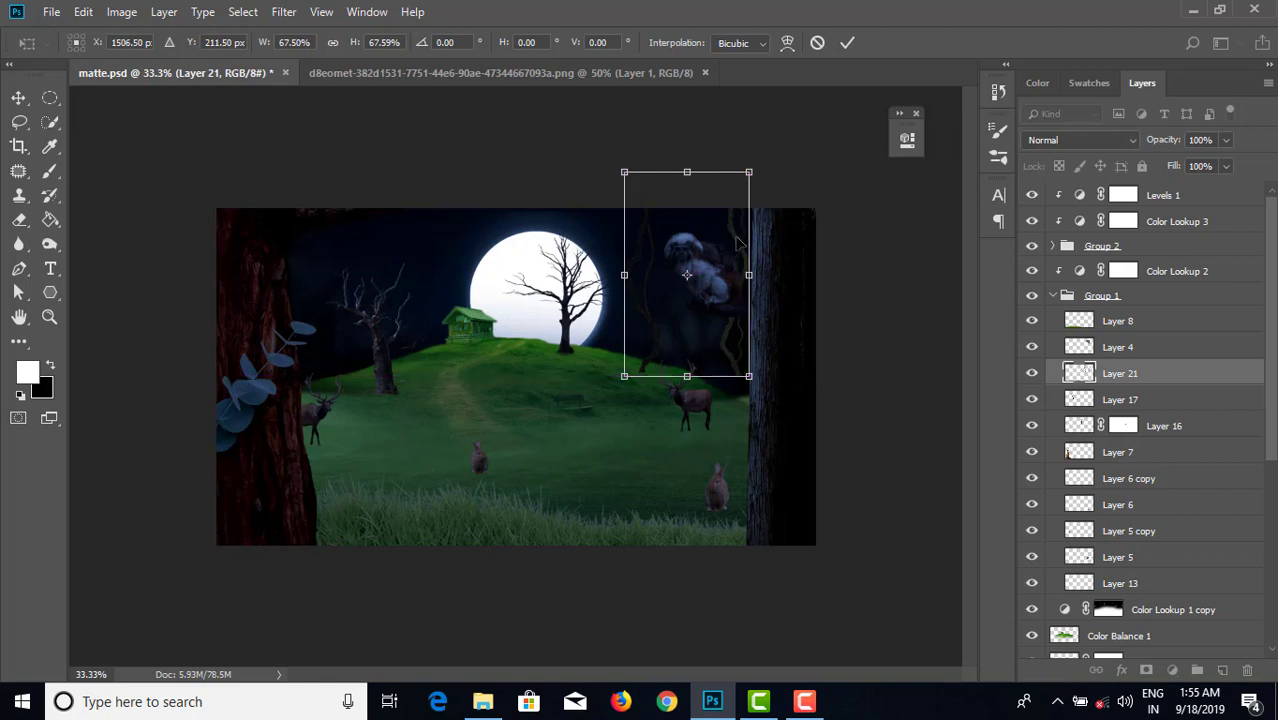
key(Return)
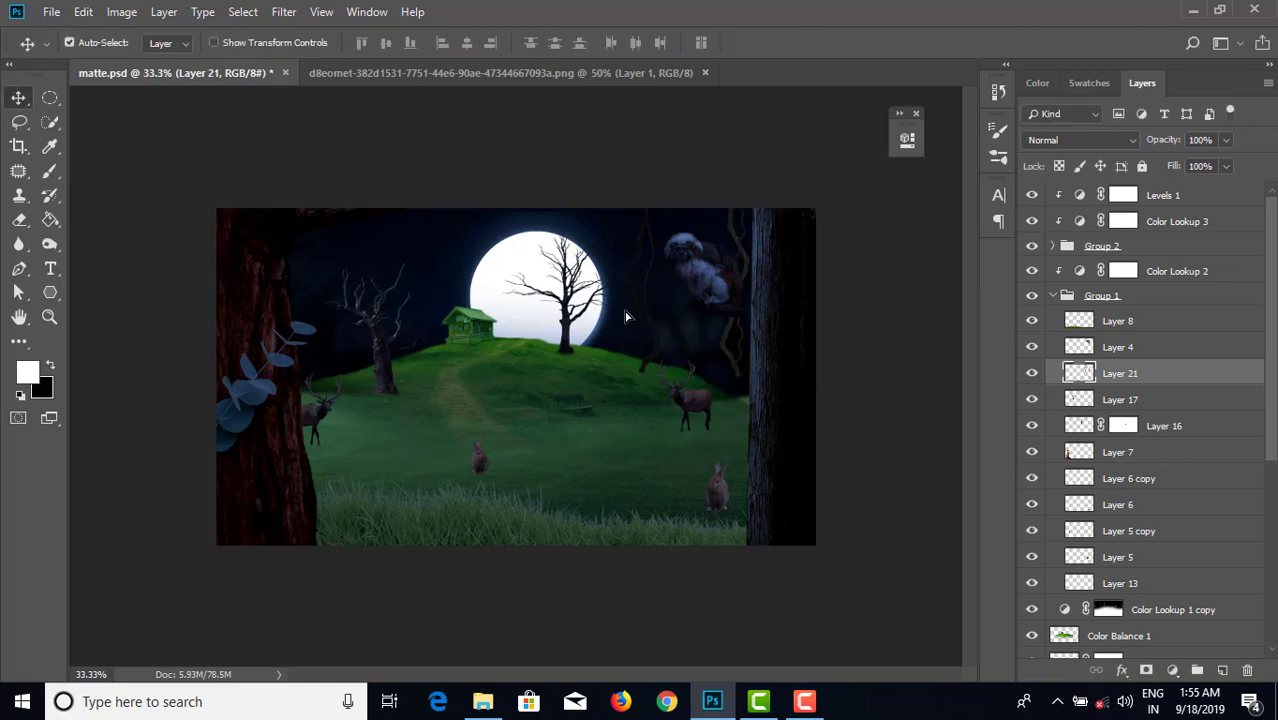
mouse_move(625, 316)
mouse_down()
mouse_move(330, 373)
mouse_move(537, 305)
mouse_move(683, 300)
mouse_up()
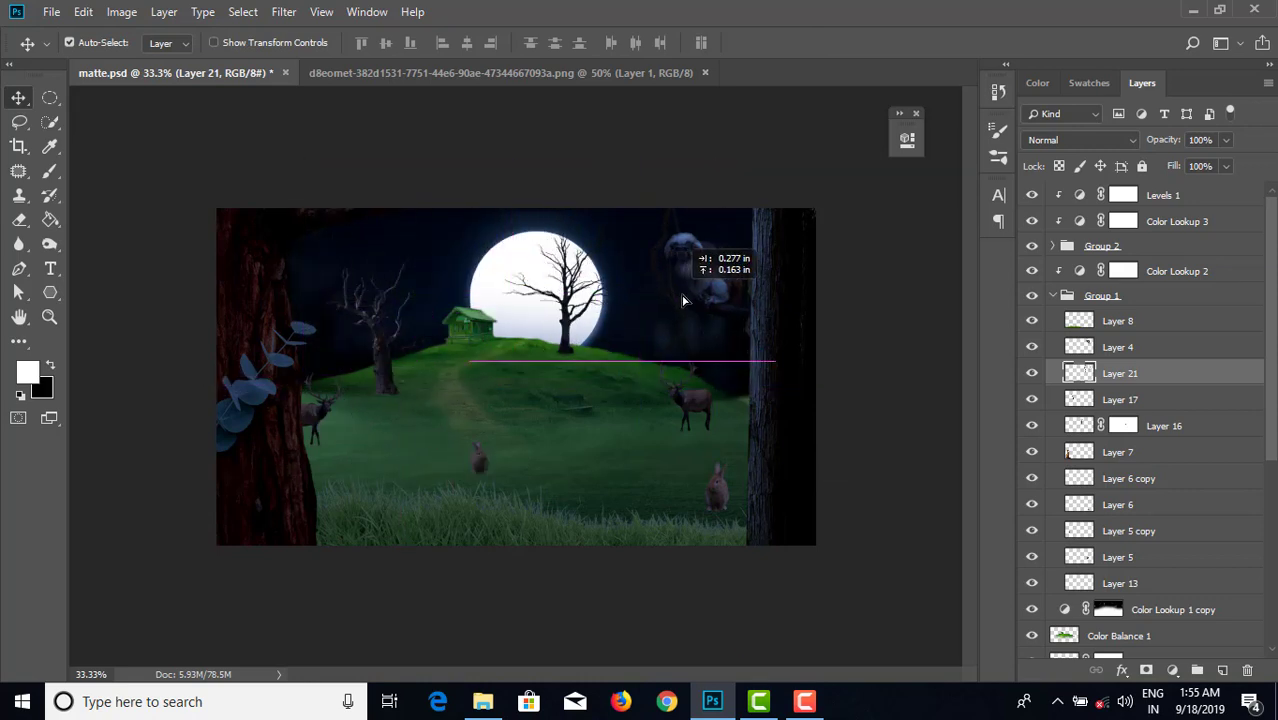
drag(683, 300, 685, 297)
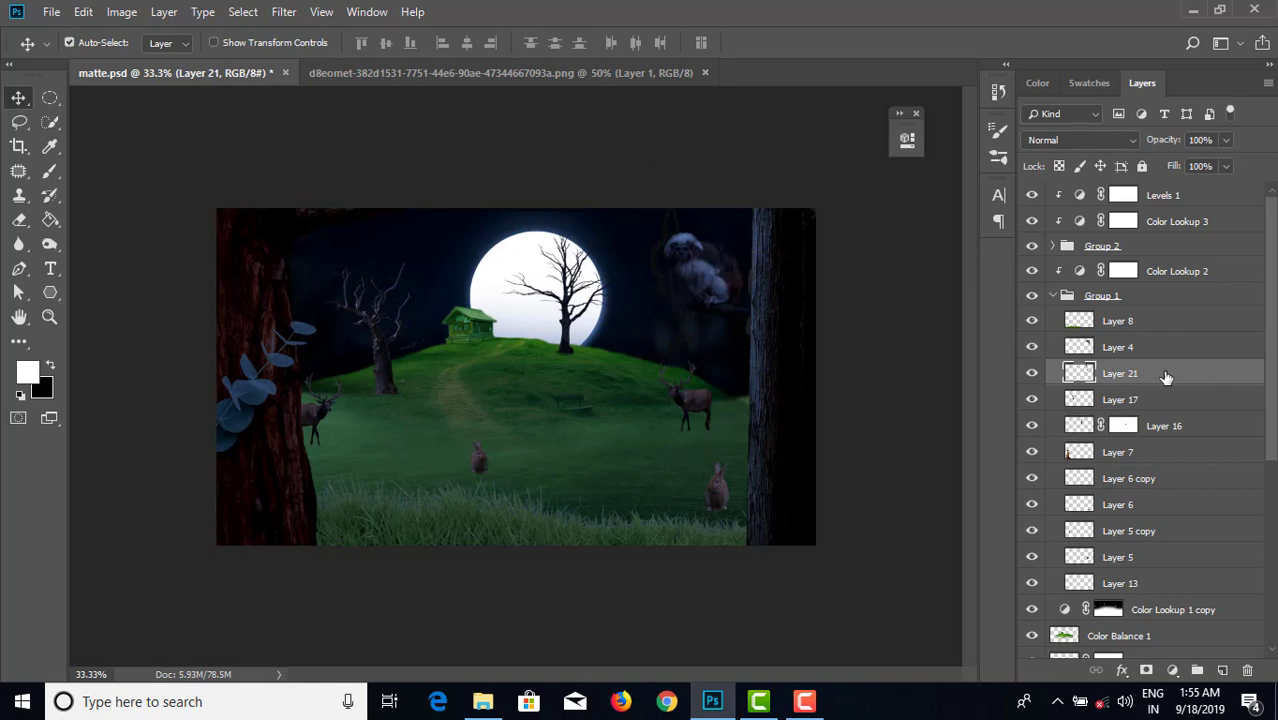
- Put Layer 21 into Group 2 above Layer 19 and shift the vines near the creature
mouse_move(1166, 376)
mouse_down()
mouse_move(1171, 220)
mouse_move(1165, 248)
mouse_up()
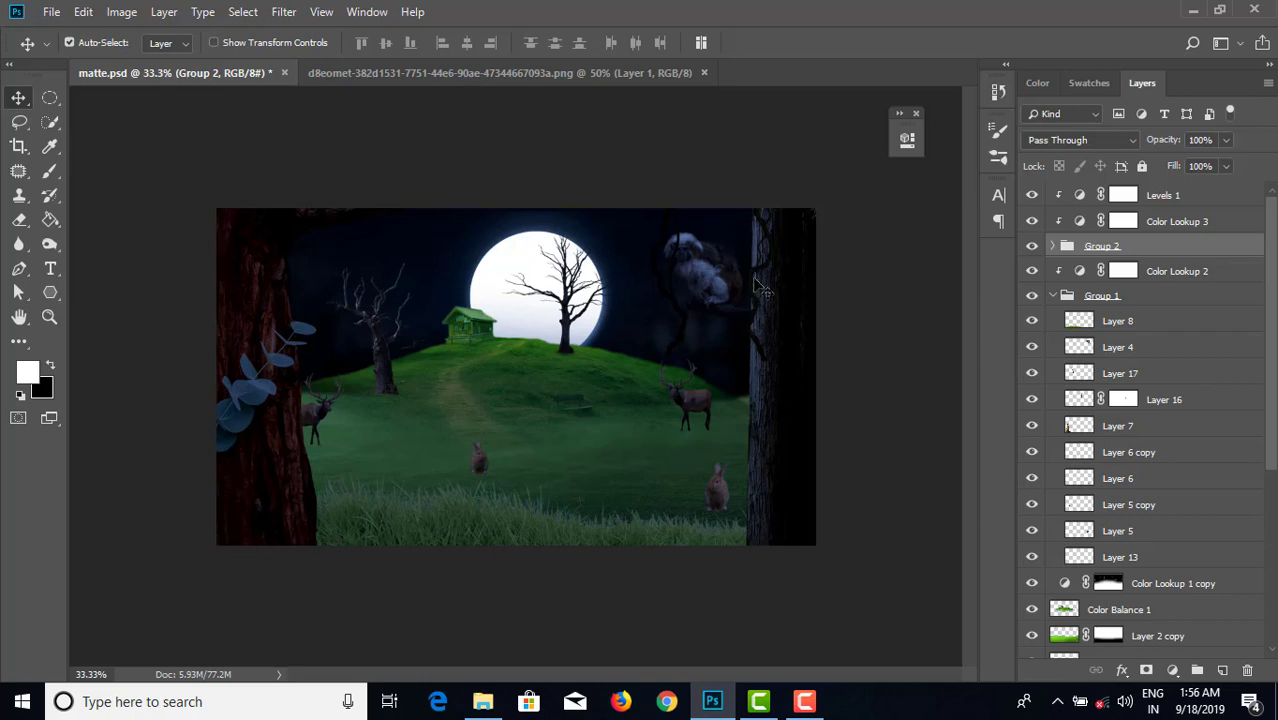
mouse_move(762, 283)
mouse_down()
mouse_move(818, 284)
mouse_move(745, 285)
mouse_move(752, 355)
mouse_up()
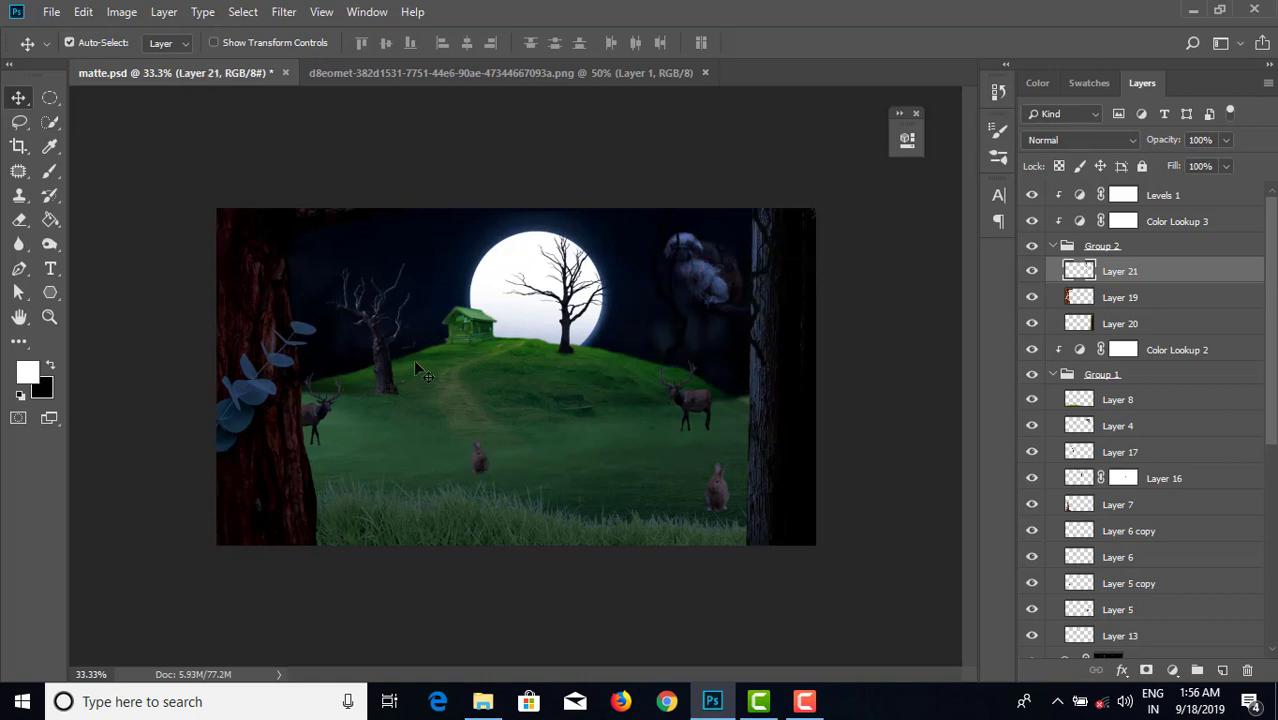
- Erase the vine strands over the upper-right creature's head
click(18, 221)
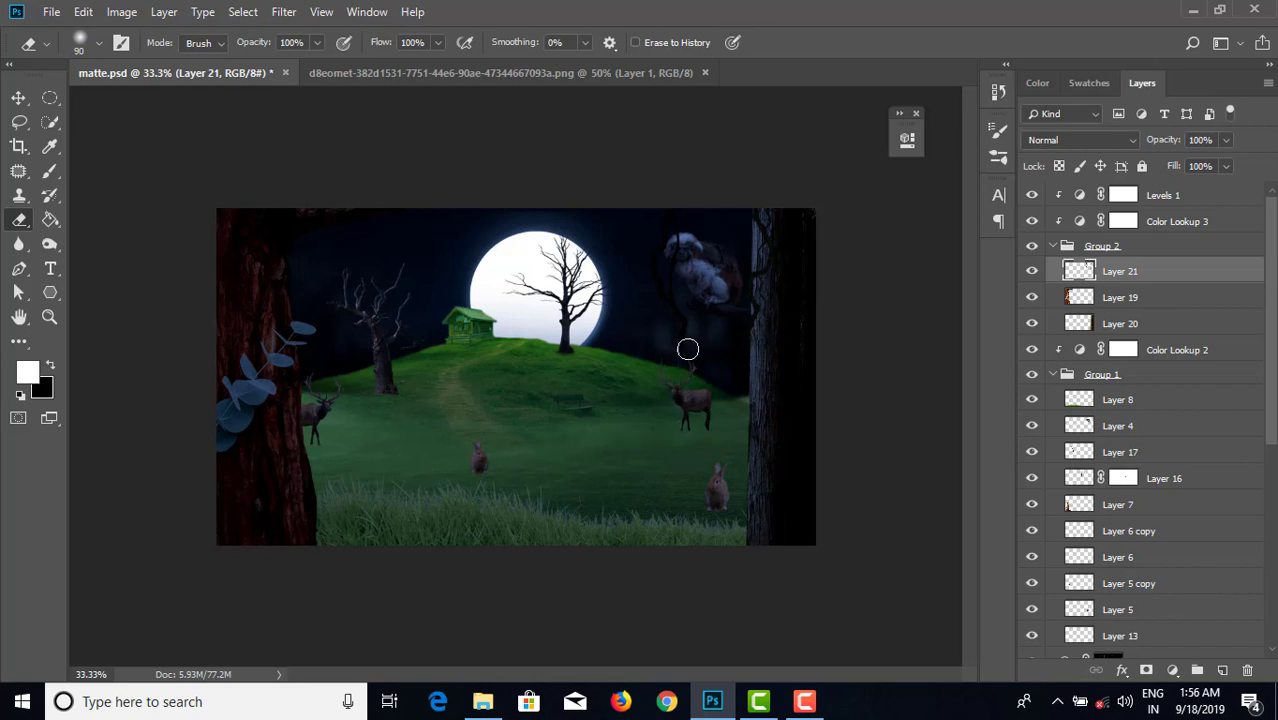
drag(687, 247, 676, 286)
click(18, 97)
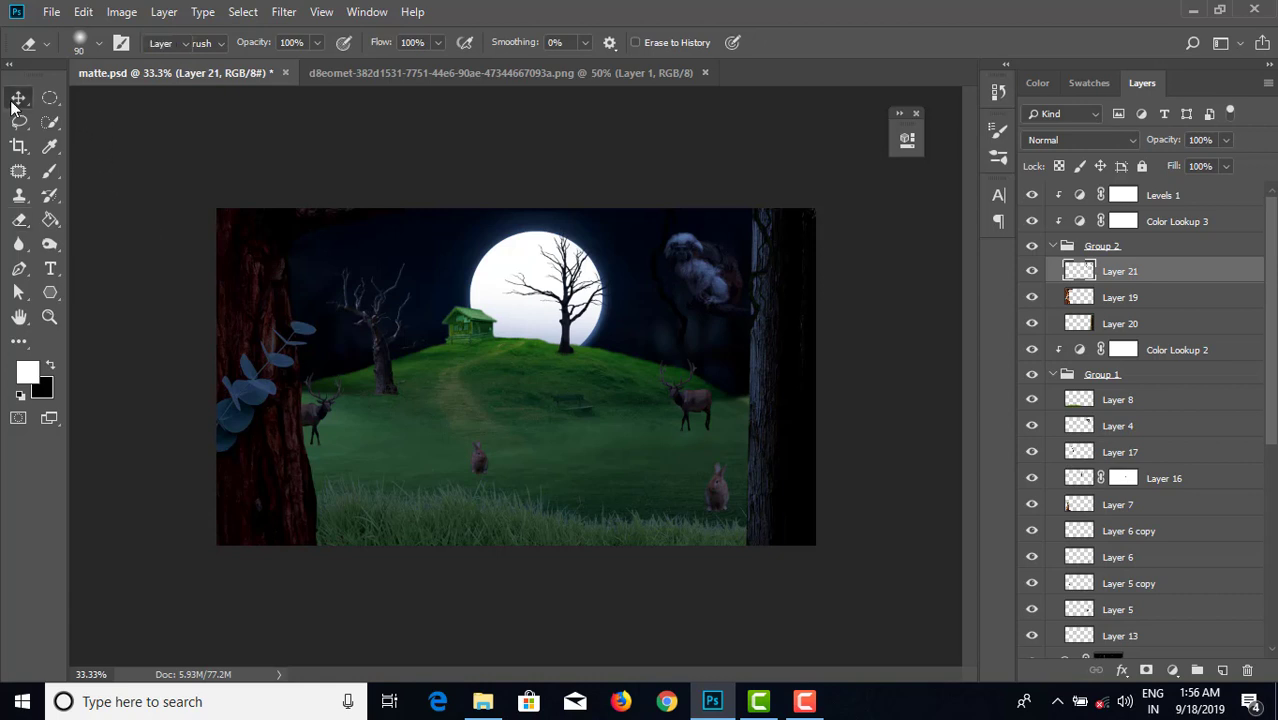
- Rectangle-select the green vine on the right of the hanging vines image
click(491, 75)
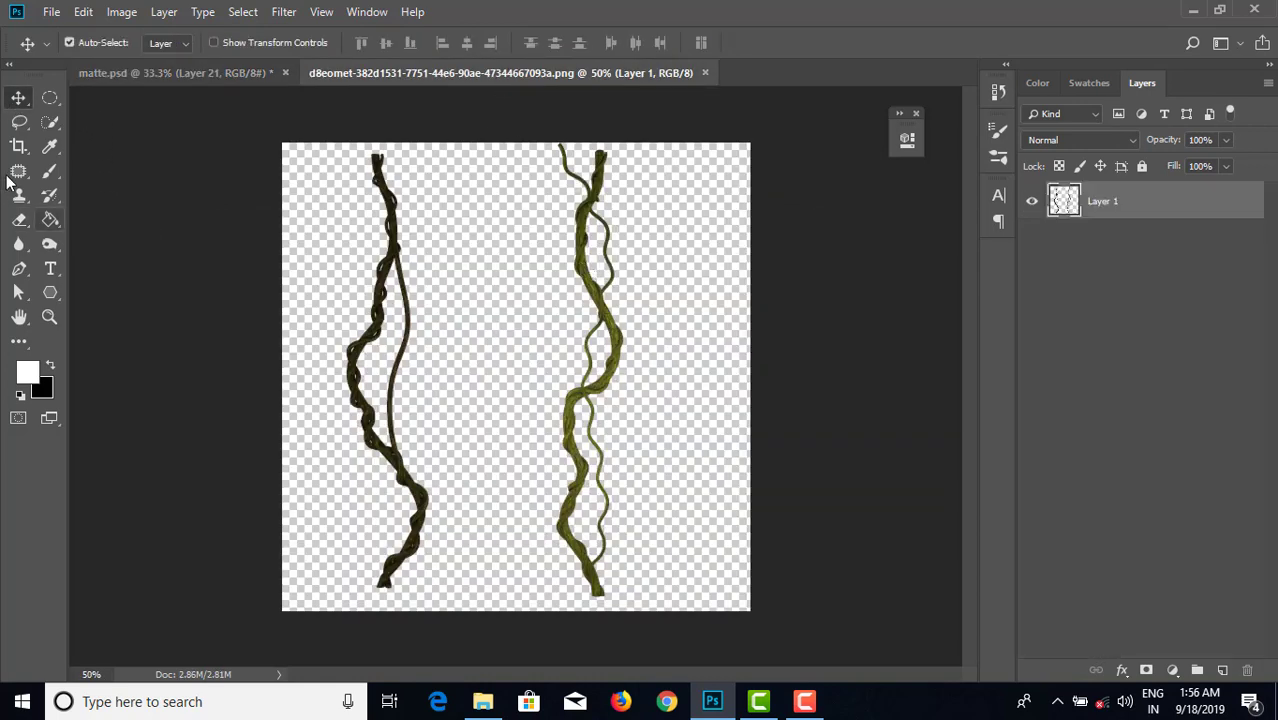
click(50, 97)
click(91, 100)
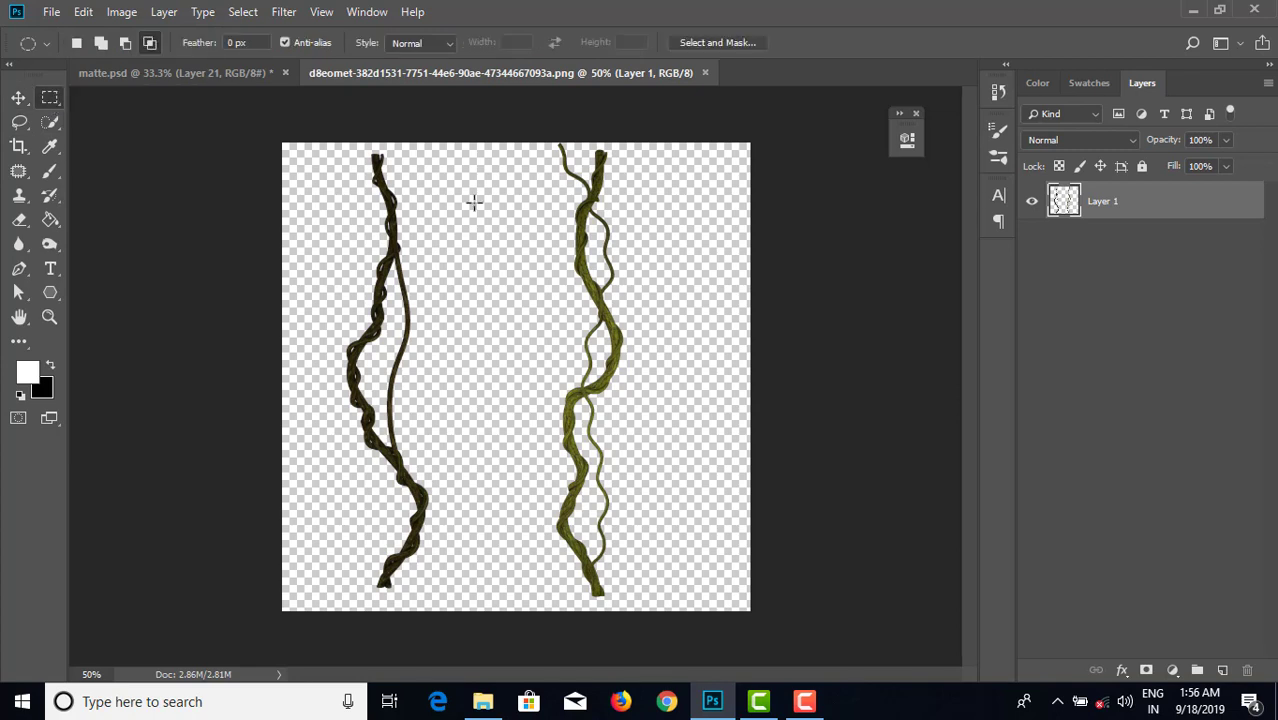
drag(514, 143, 648, 620)
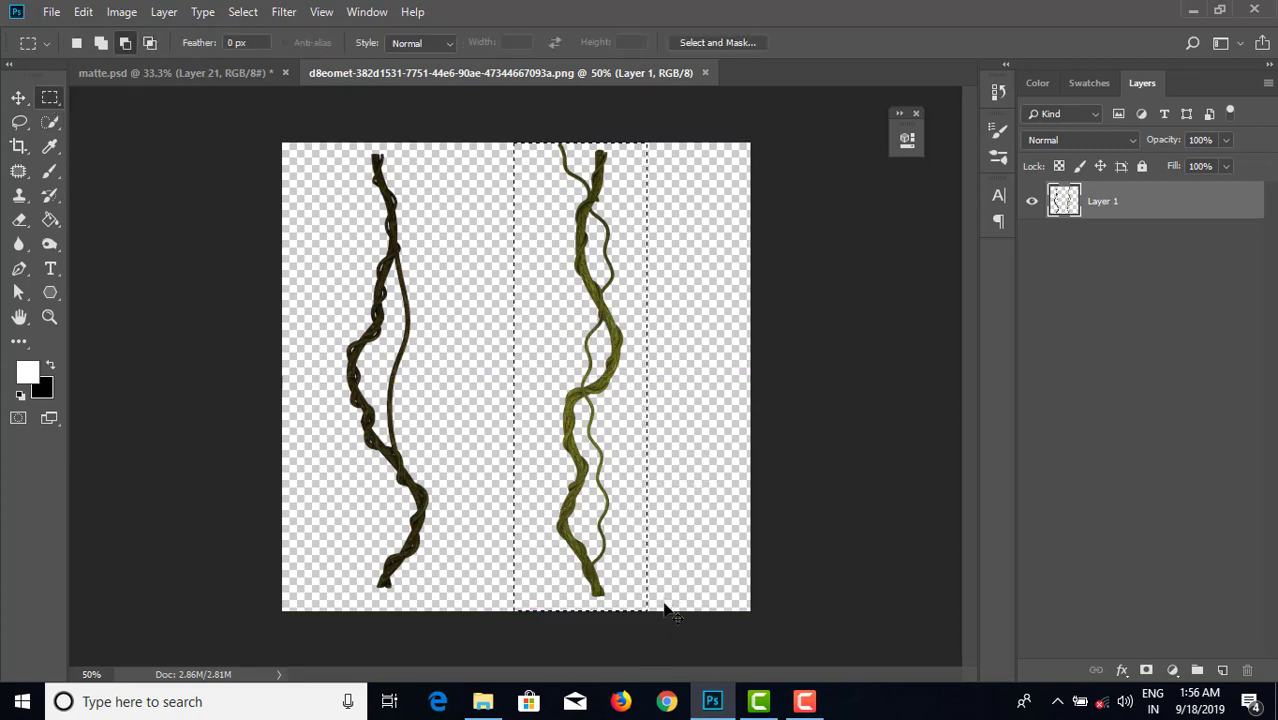
- Paste the vine into matte.psd above Levels 1 and move it to the left tree
click(189, 75)
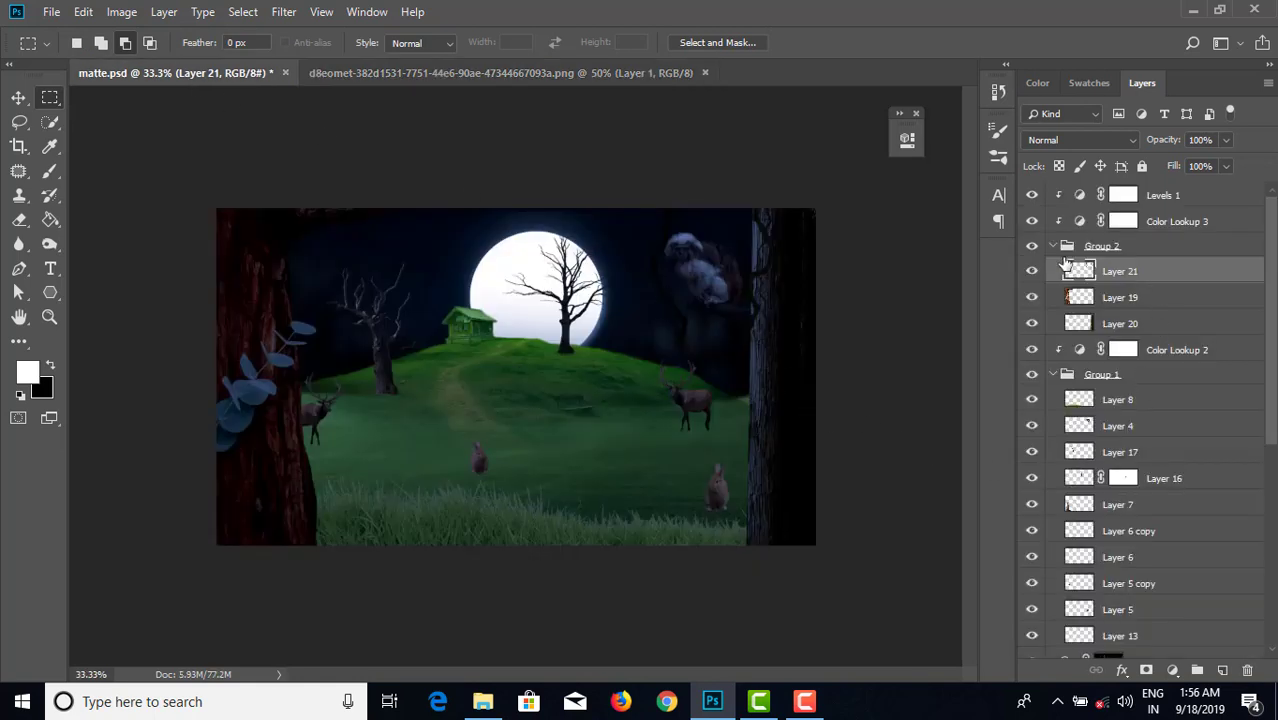
click(1095, 246)
click(1152, 200)
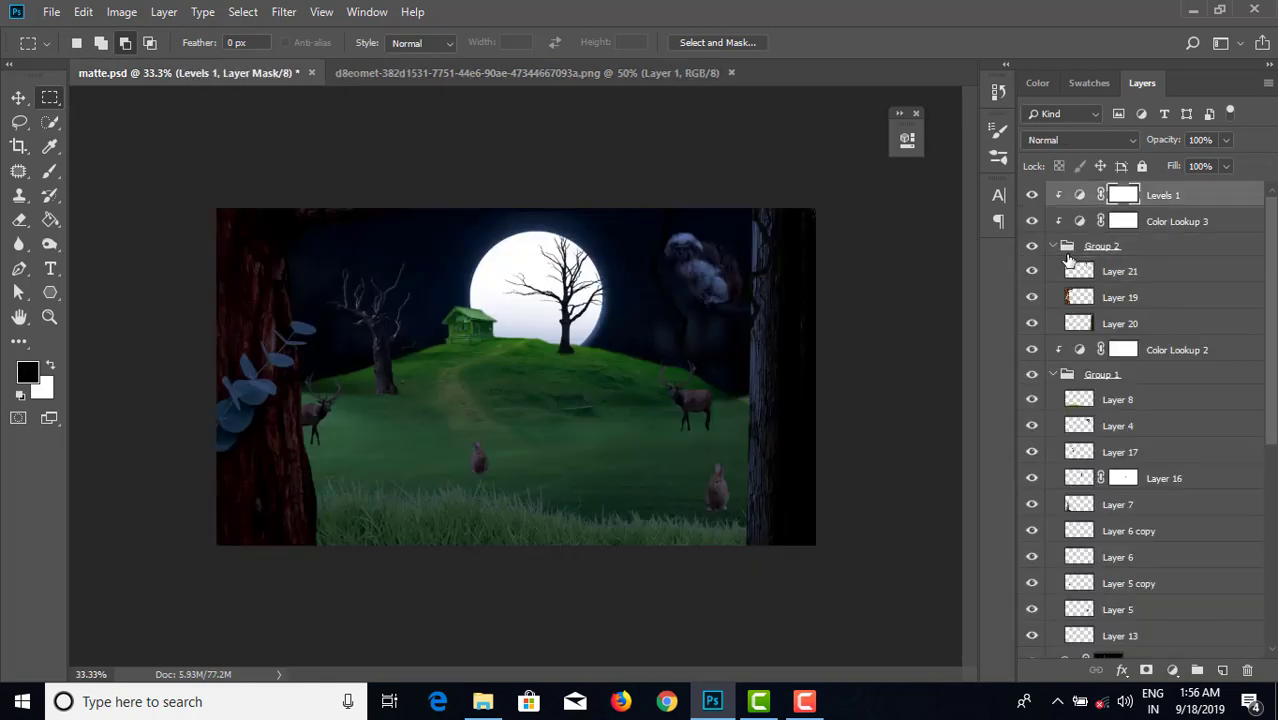
click(1050, 248)
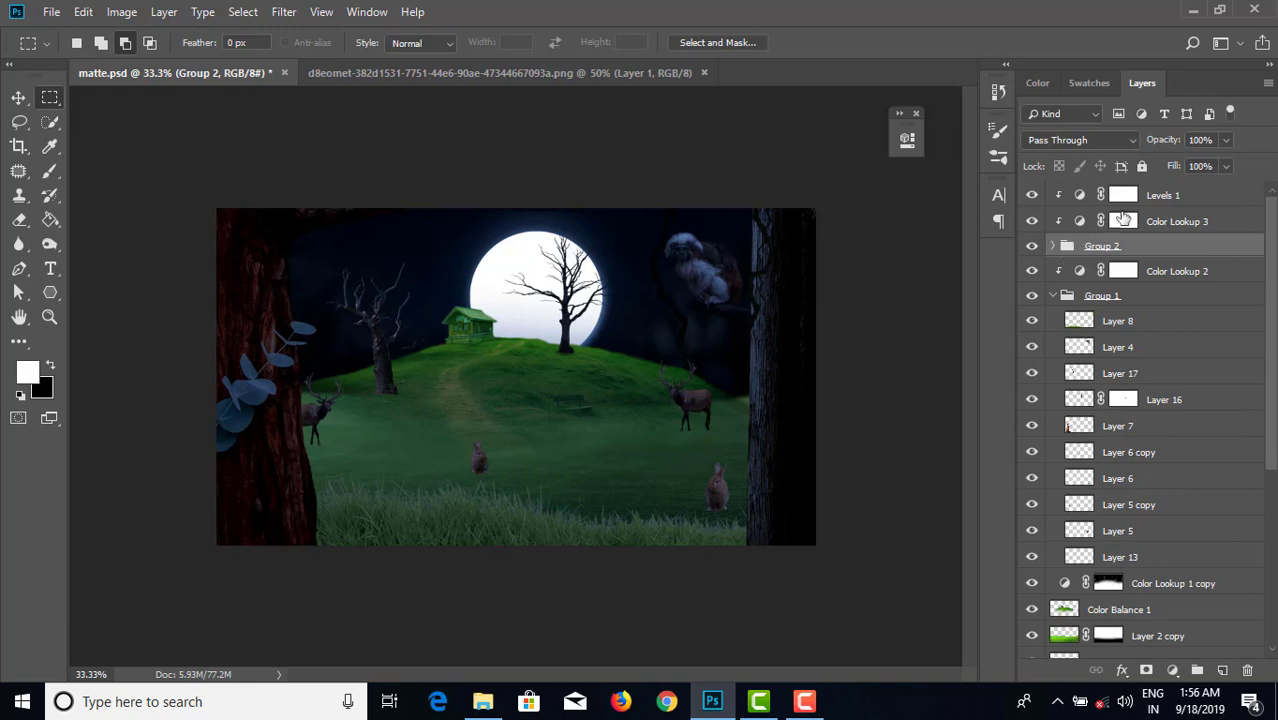
click(1157, 198)
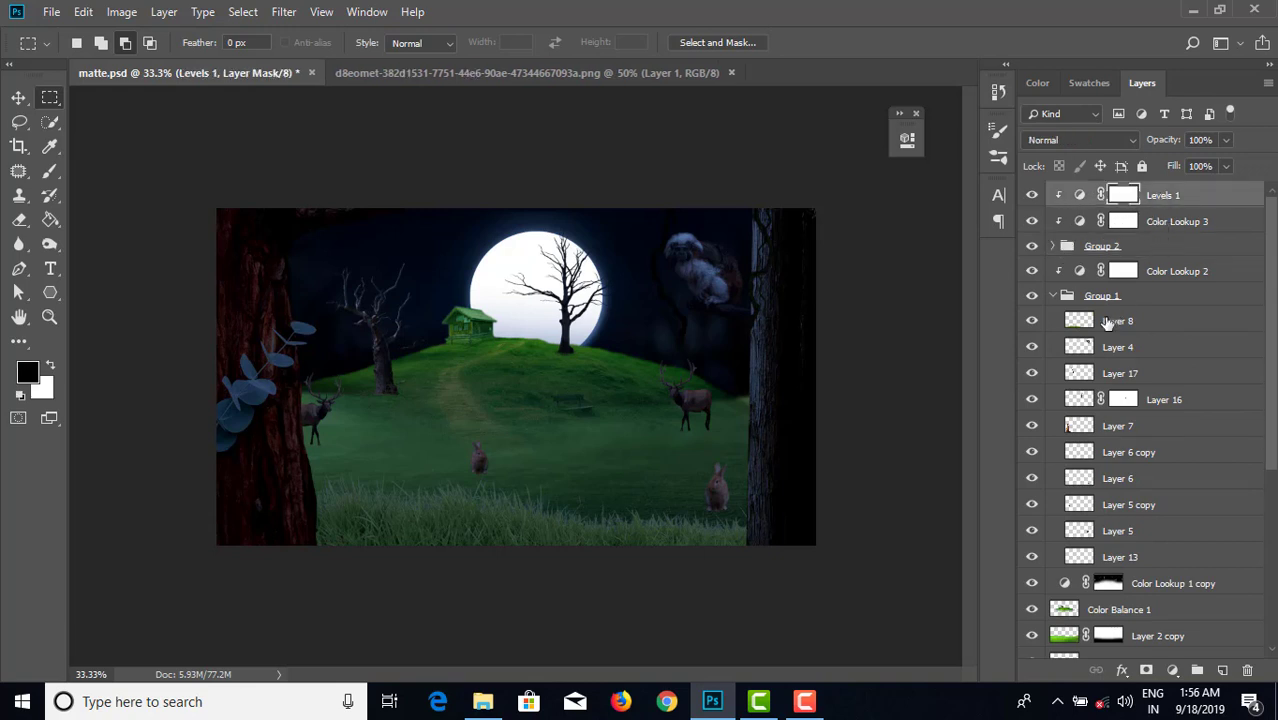
key(ctrl+v)
key(x)
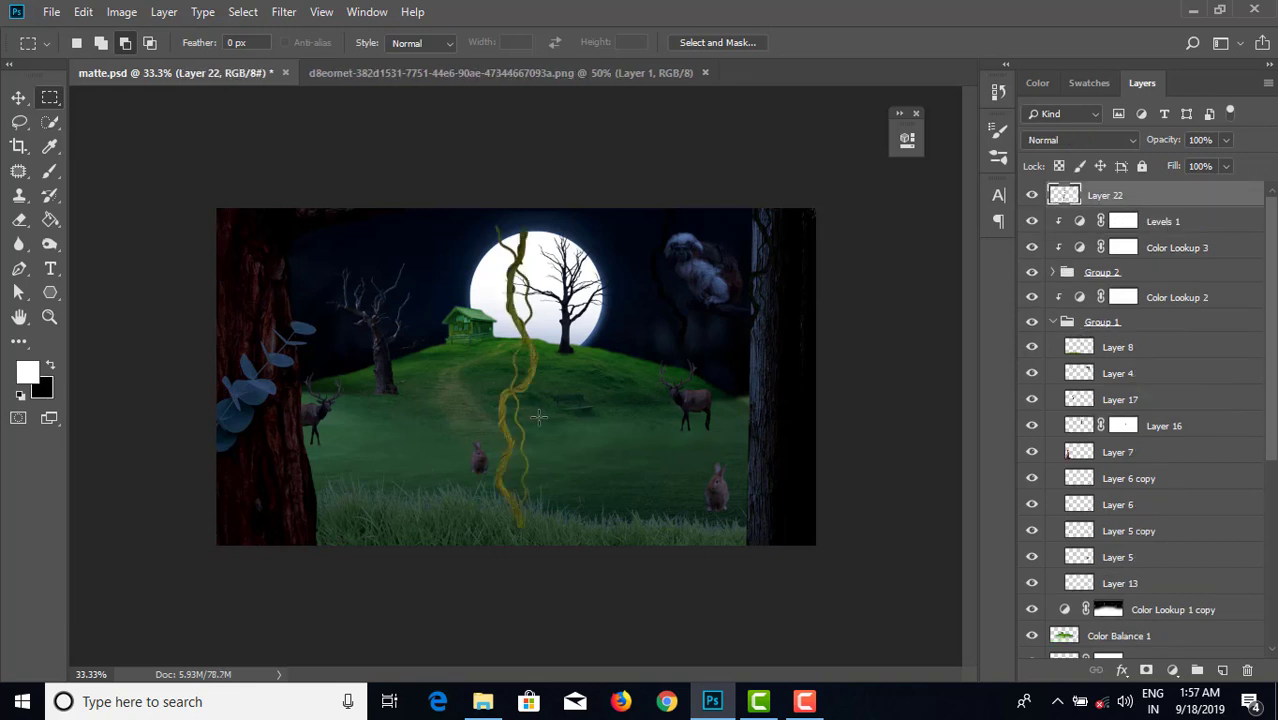
key(v)
drag(498, 412, 342, 393)
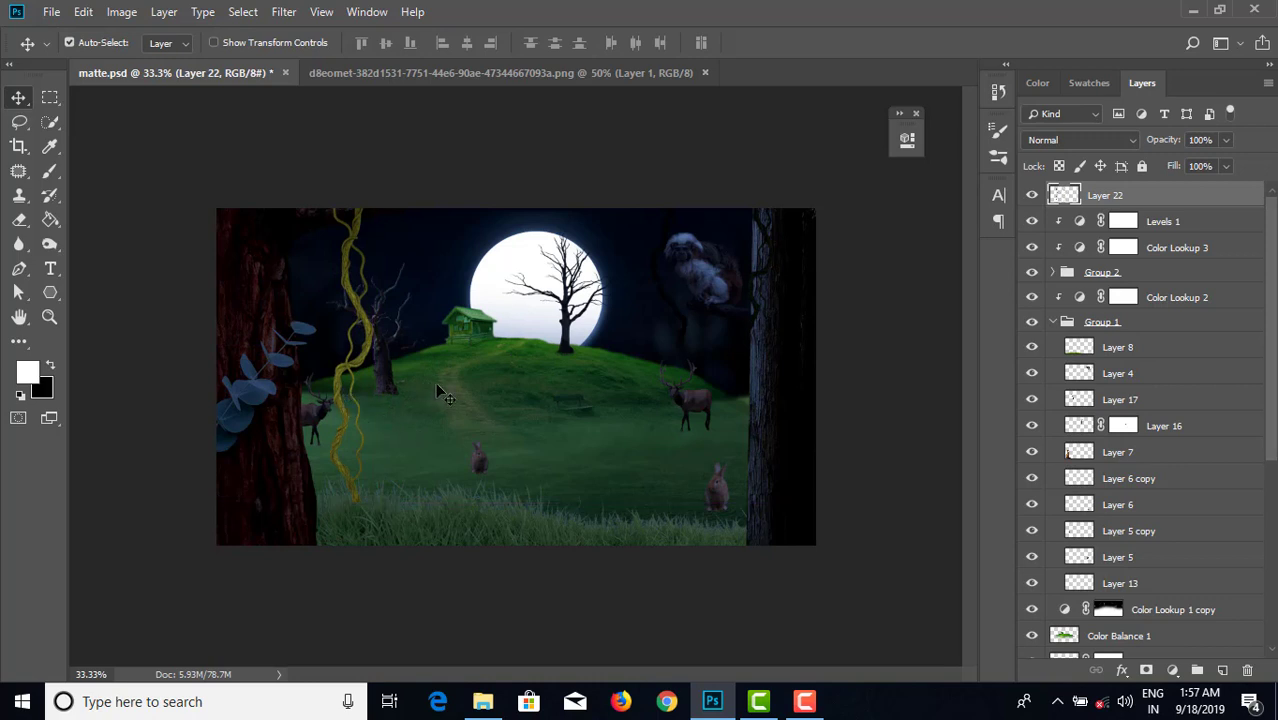
- Restack Layer 22 below Levels 1 and Color Lookup 3, into Group 2
drag(1178, 199, 1160, 233)
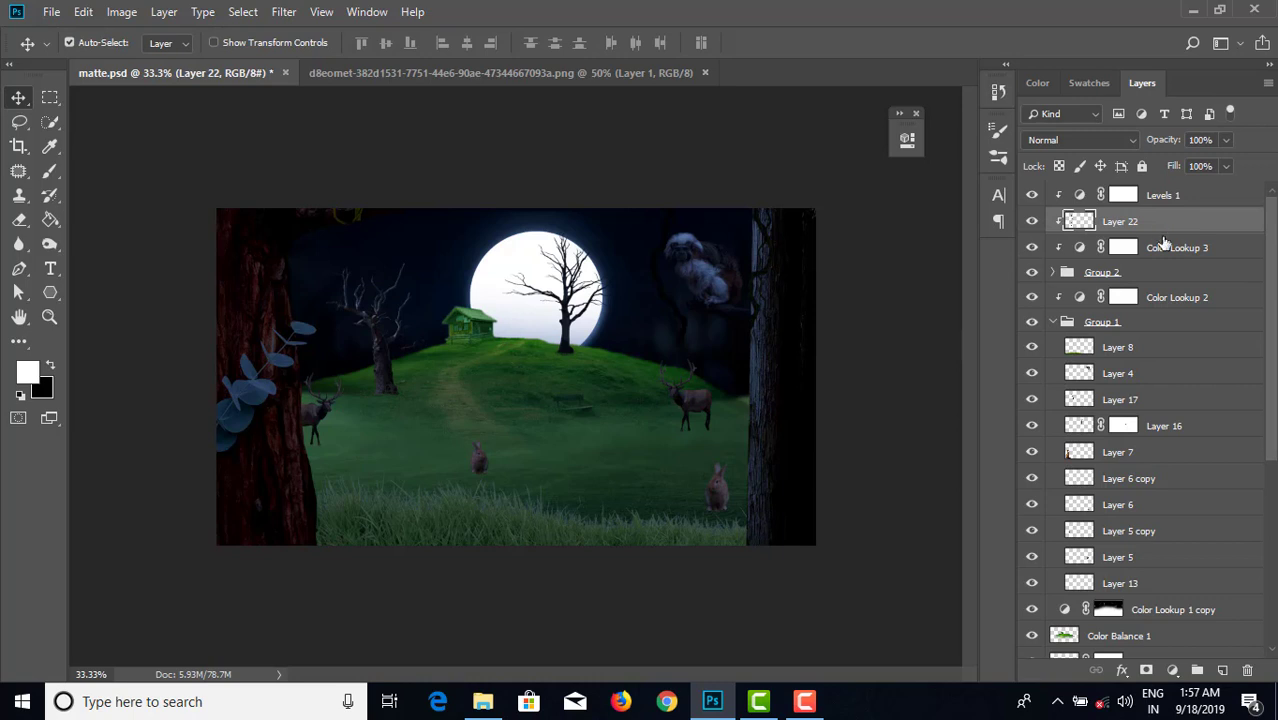
drag(1143, 227, 1143, 258)
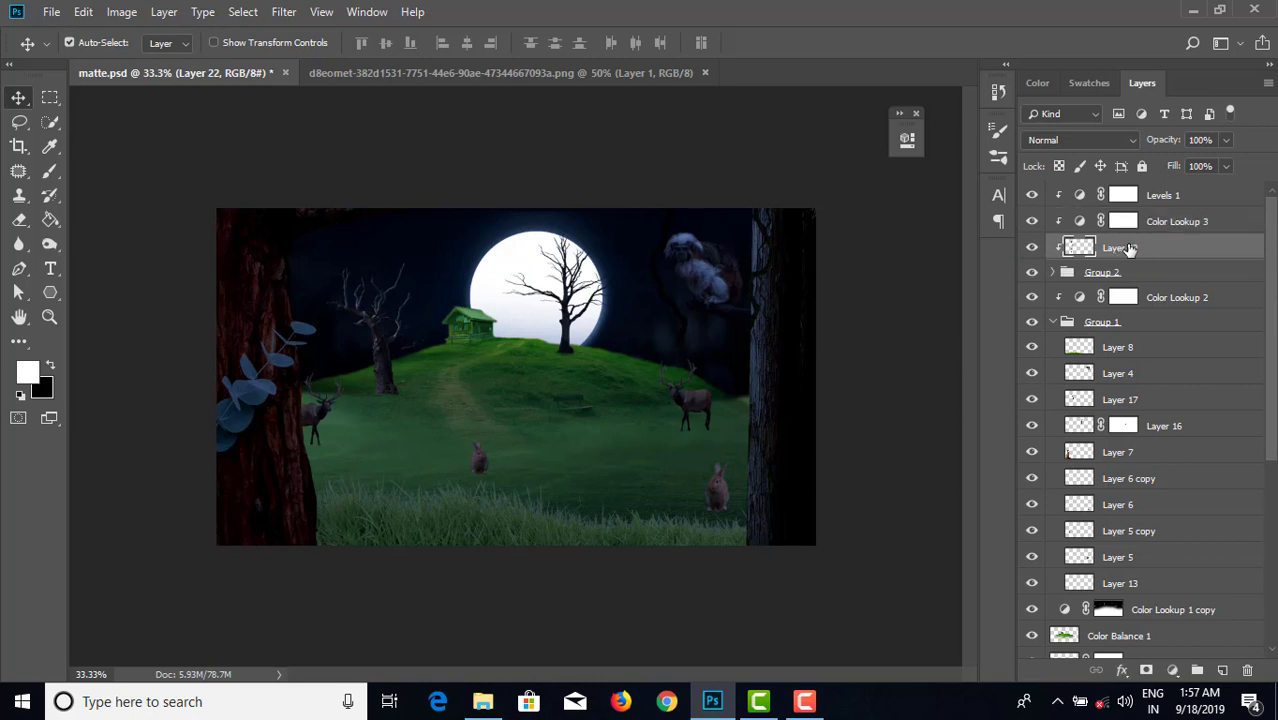
right_click(1128, 249)
click(1162, 244)
drag(1162, 246, 1158, 273)
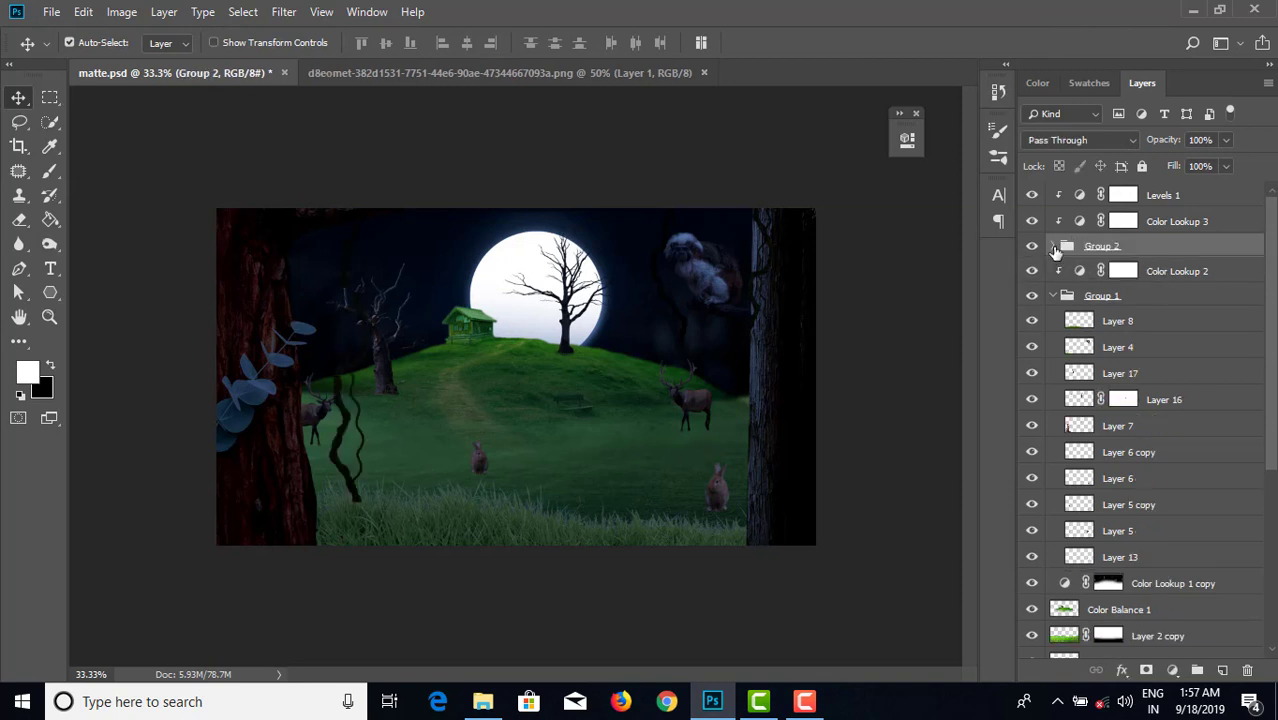
- Set the dark vine beside the left tree and erase its lower end near the deer
drag(345, 390, 428, 383)
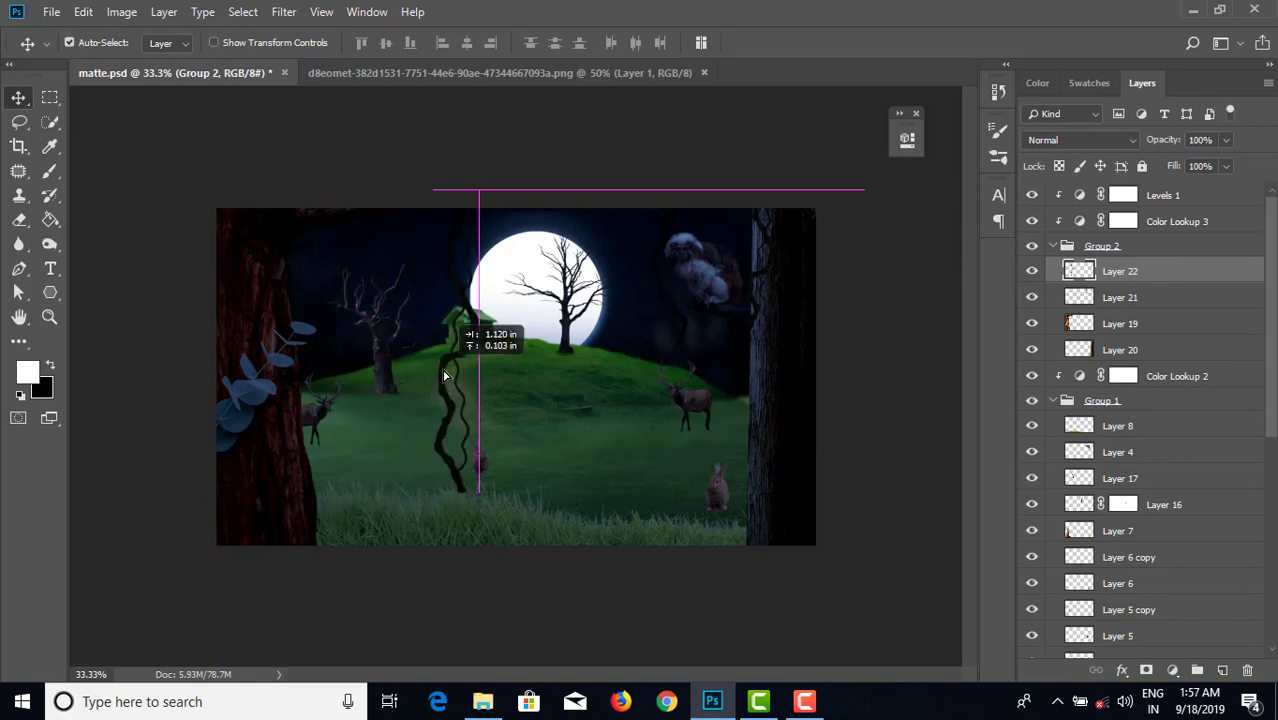
mouse_move(428, 383)
mouse_down()
mouse_move(317, 385)
mouse_move(308, 332)
mouse_move(328, 318)
mouse_move(338, 337)
mouse_up()
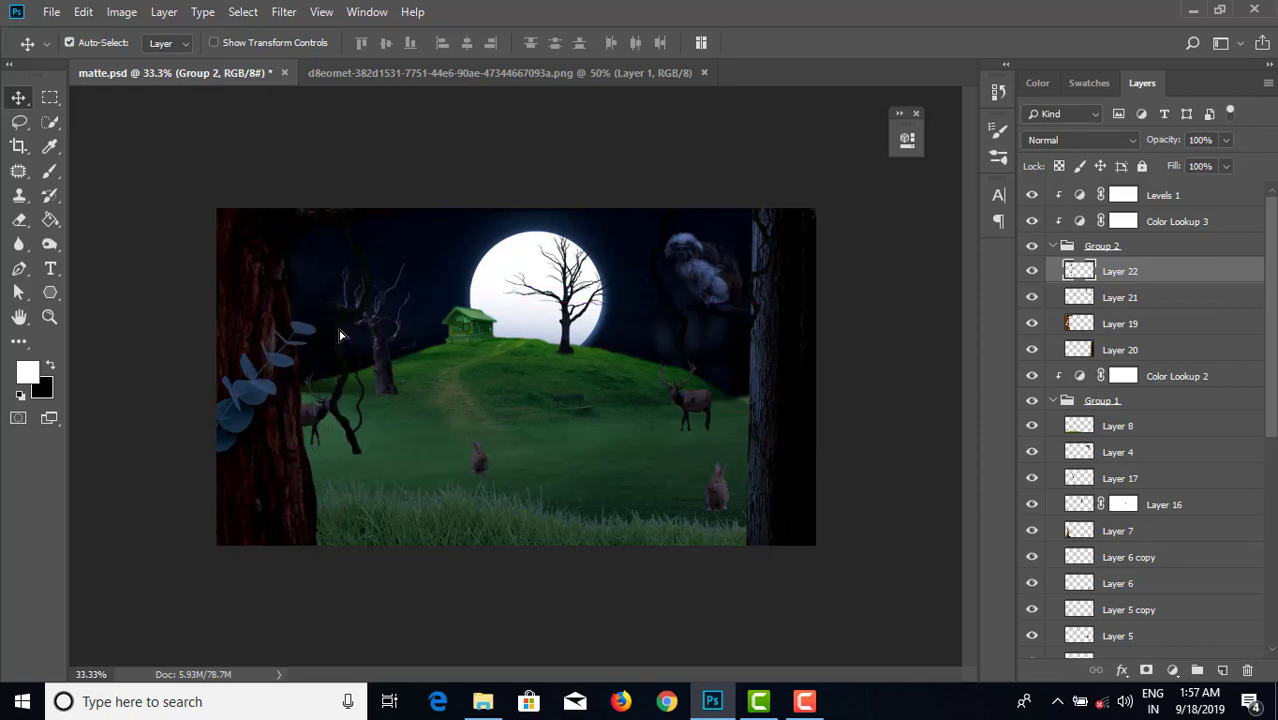
click(18, 219)
mouse_move(337, 441)
mouse_down()
mouse_move(359, 431)
mouse_move(365, 448)
mouse_move(351, 457)
mouse_move(363, 381)
mouse_up()
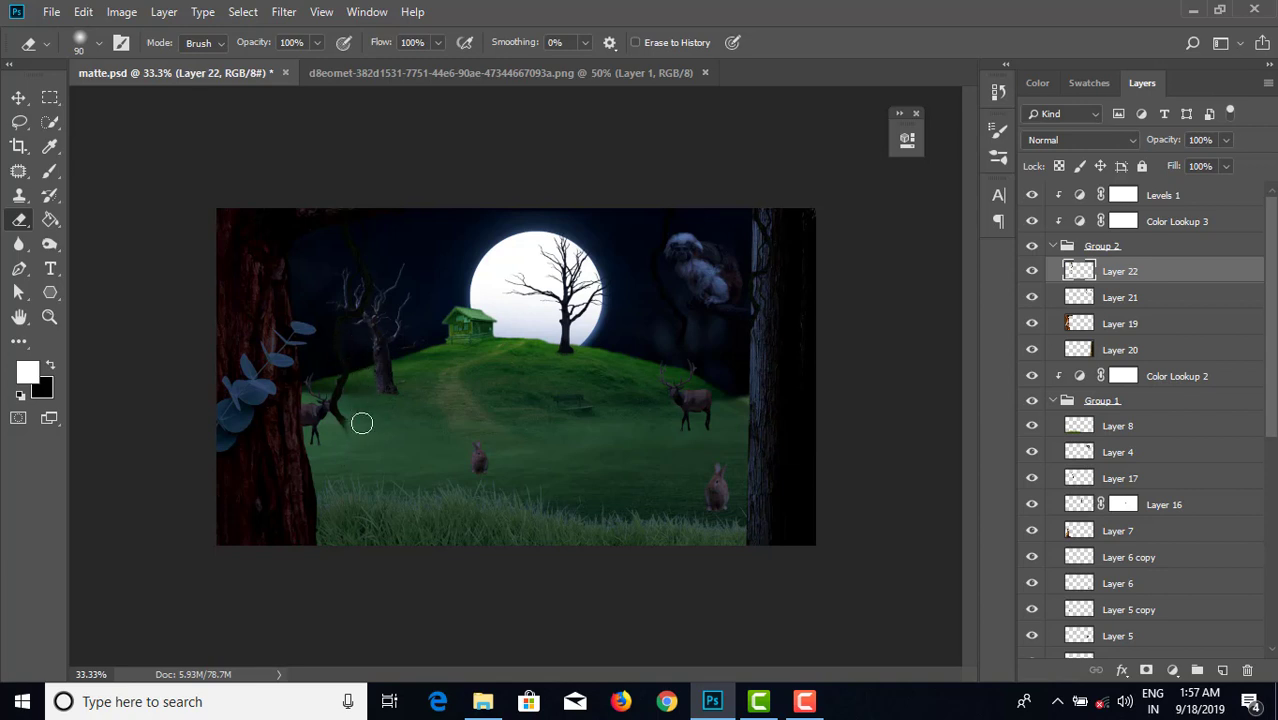
mouse_move(345, 437)
mouse_down()
mouse_move(331, 405)
mouse_move(359, 366)
mouse_move(322, 397)
mouse_up()
click(18, 97)
drag(367, 300, 351, 296)
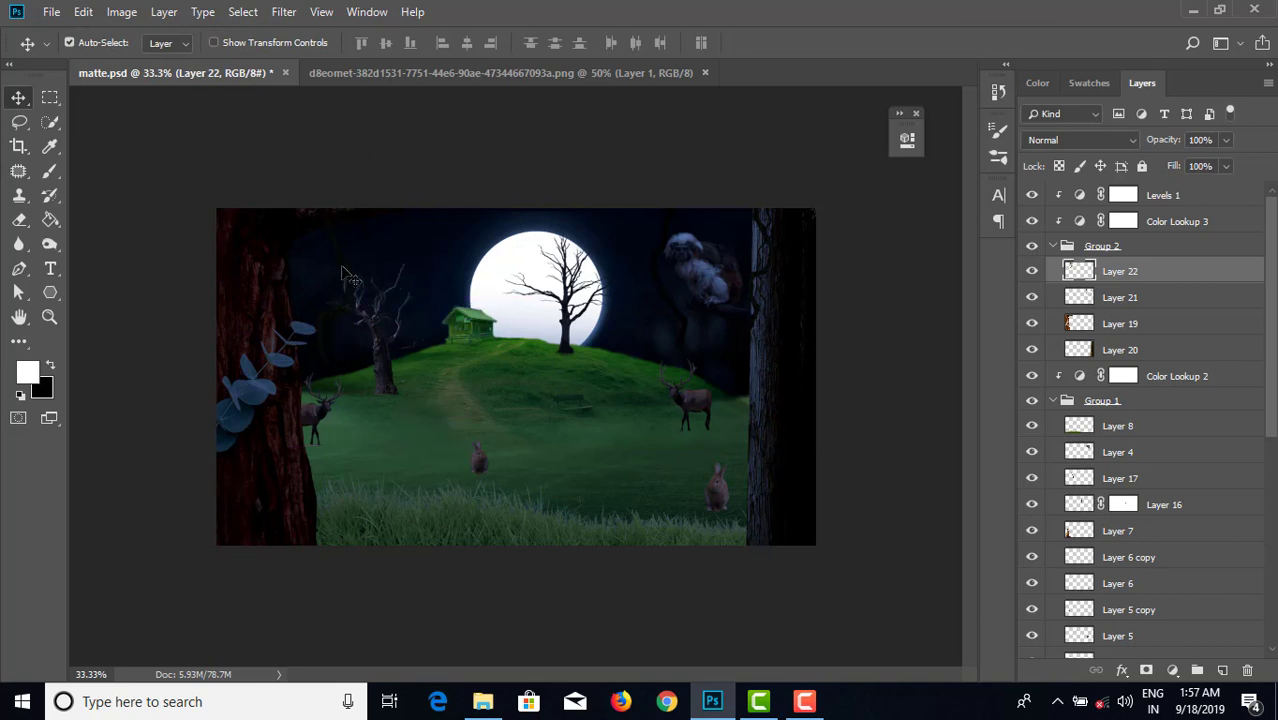
- Close the d8eomet vine image and open the exotic tree branch PNG
click(474, 72)
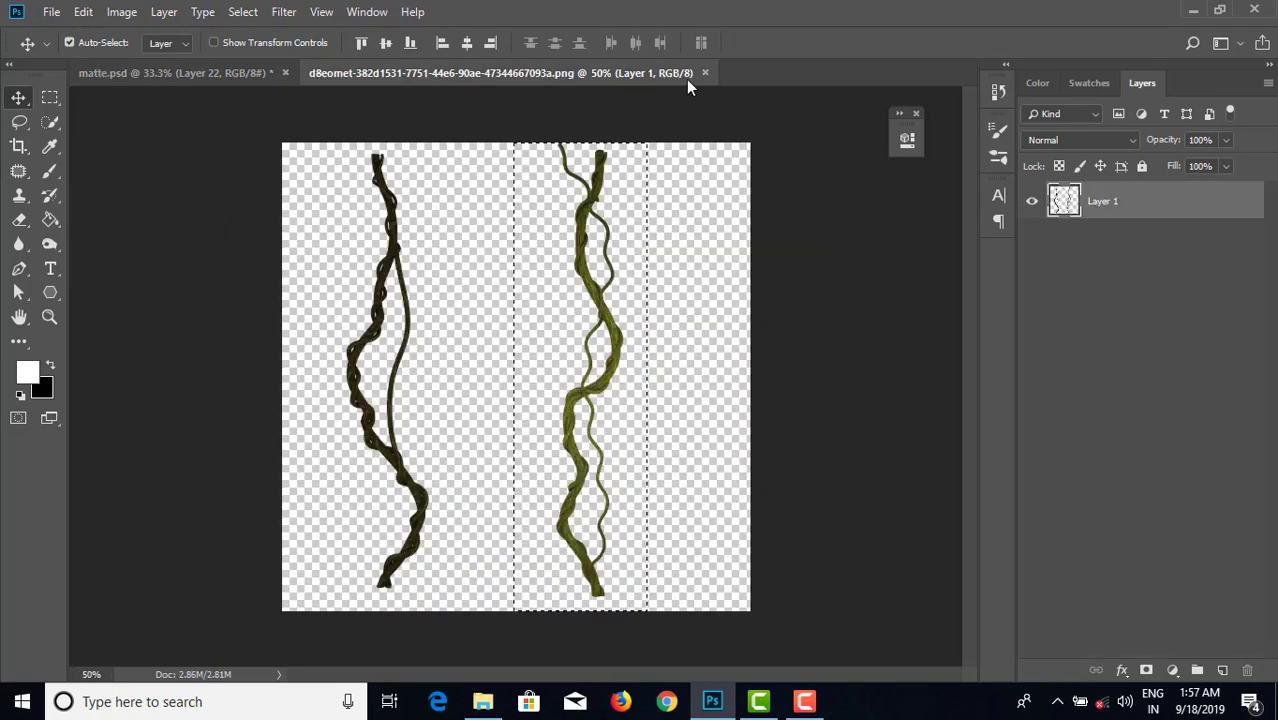
mouse_move(690, 73)
mouse_down()
mouse_move(541, 171)
mouse_move(147, 135)
mouse_up()
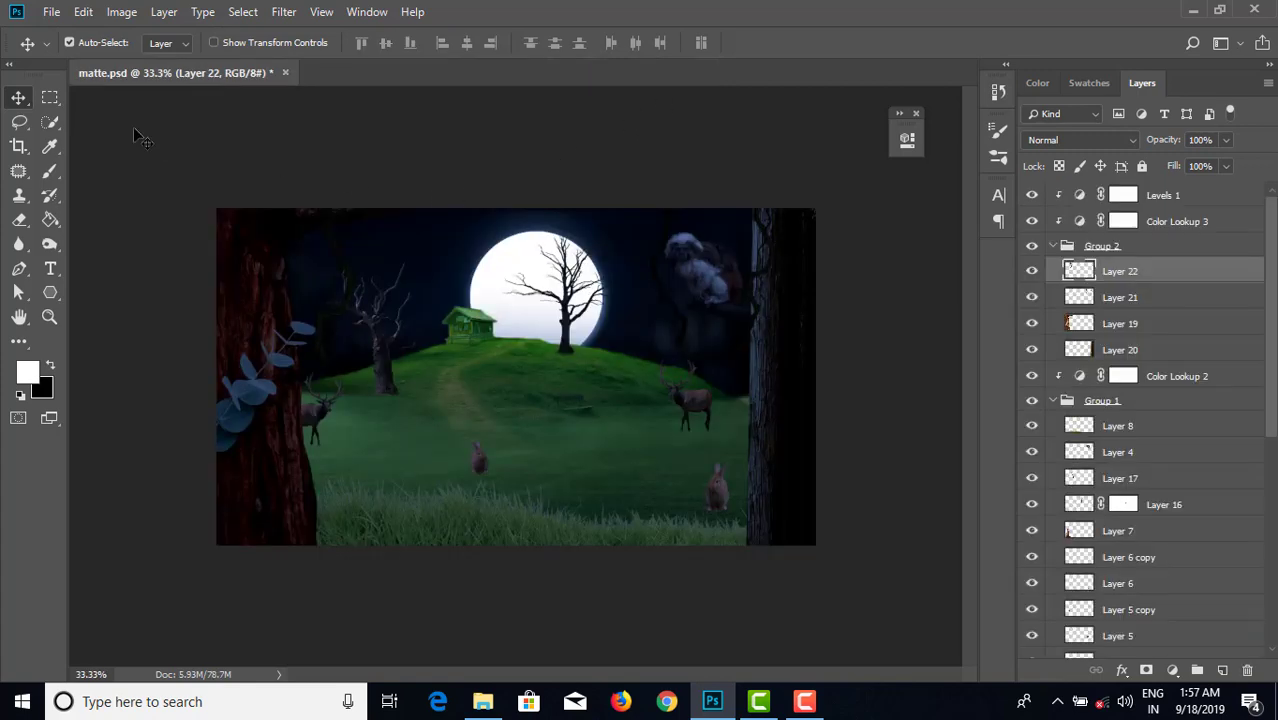
click(50, 12)
click(63, 48)
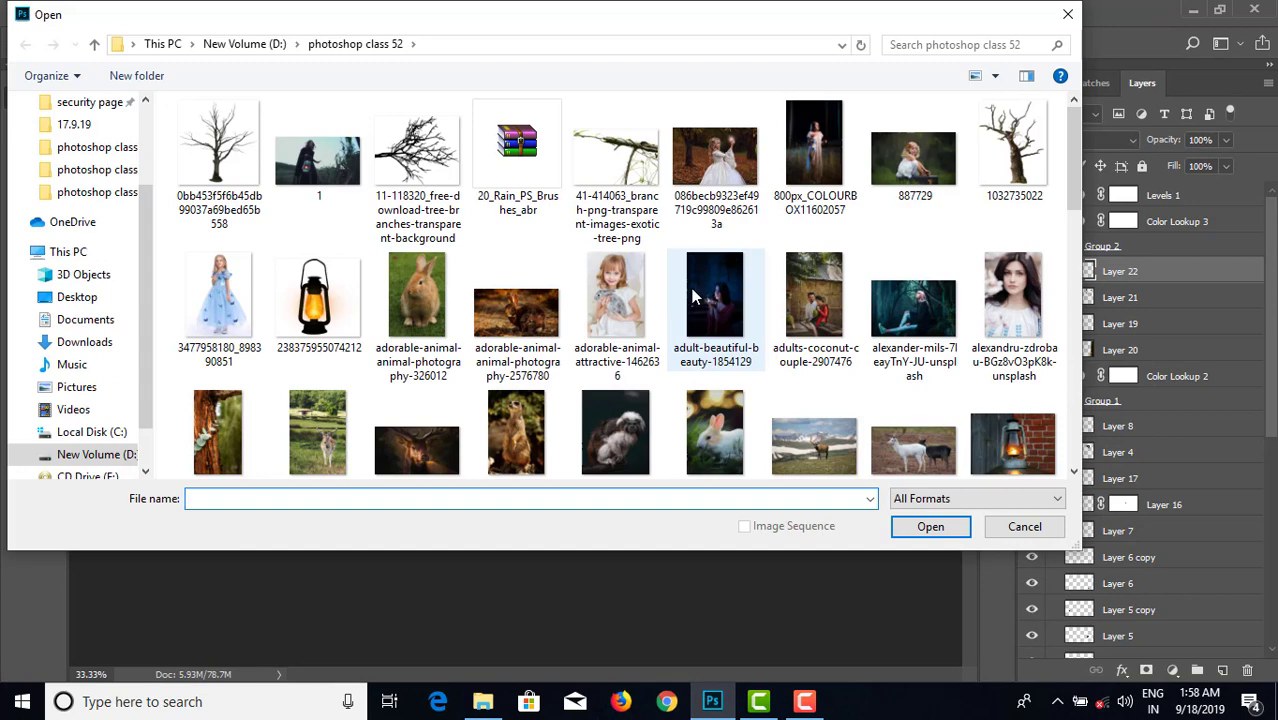
click(632, 166)
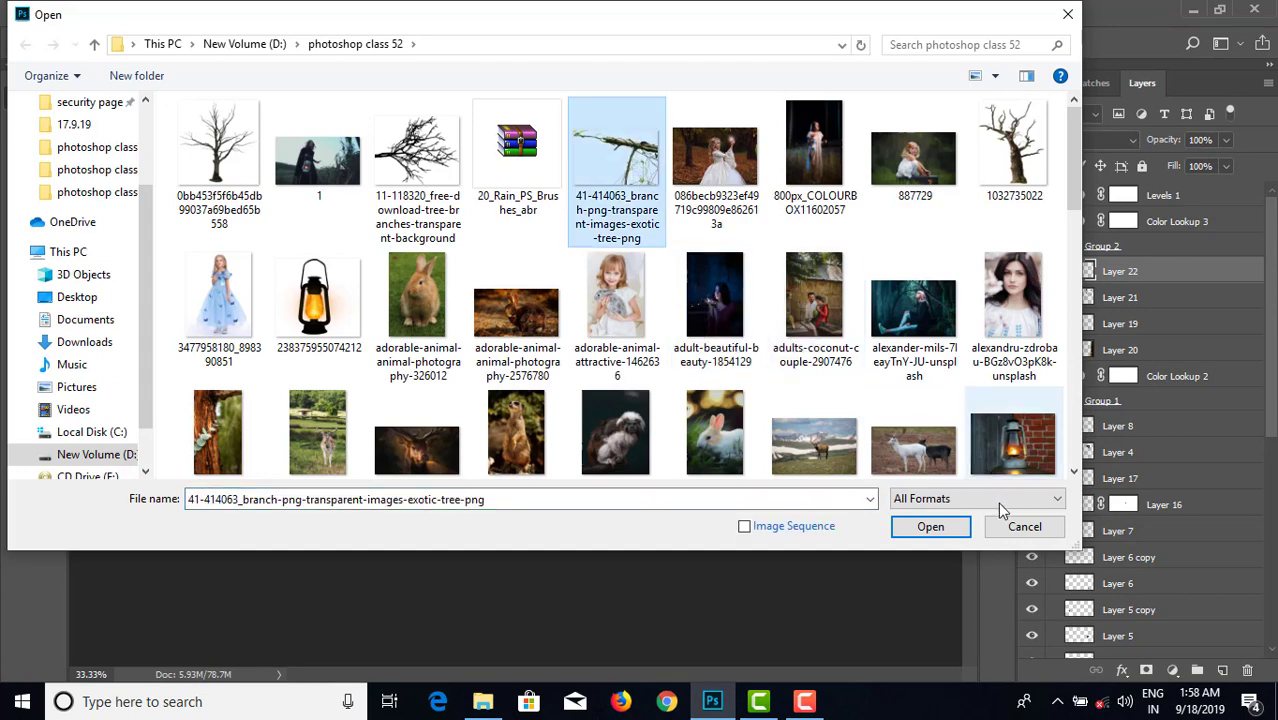
click(903, 524)
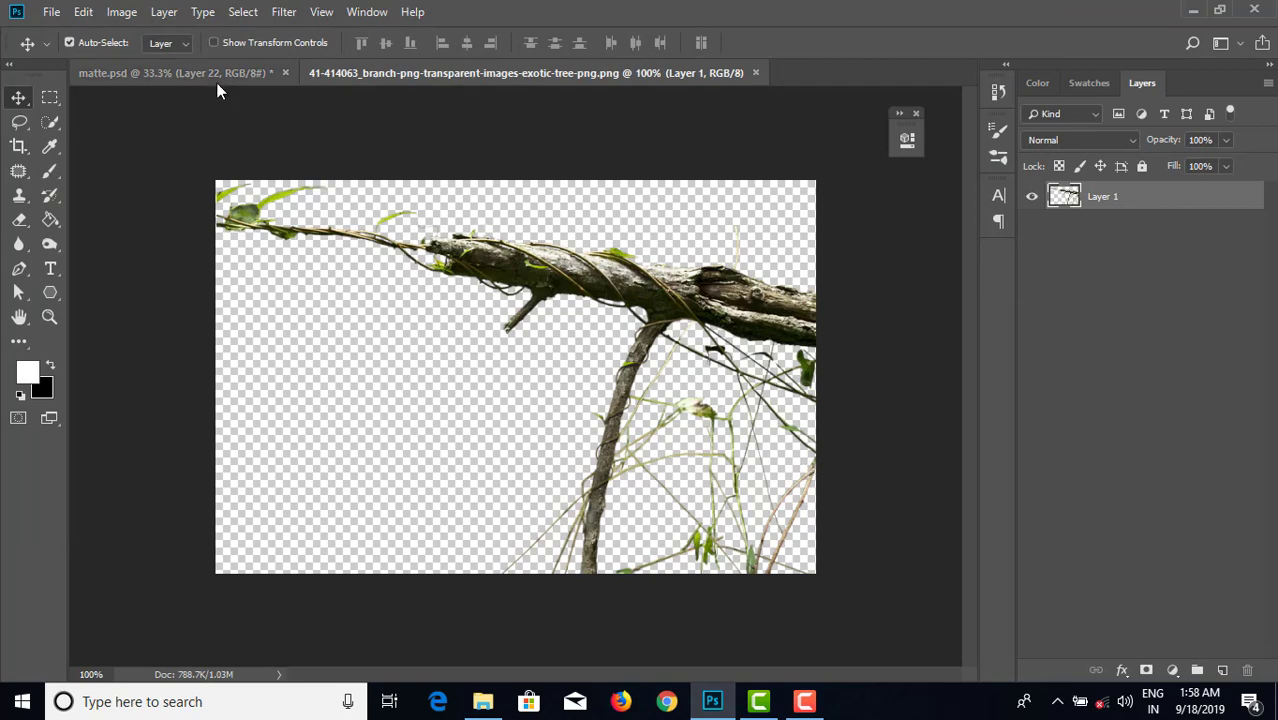
- Open the ea610618db6a4c1ea8cbe3b15d5bb123.png hanging vine image as well
click(216, 80)
click(50, 12)
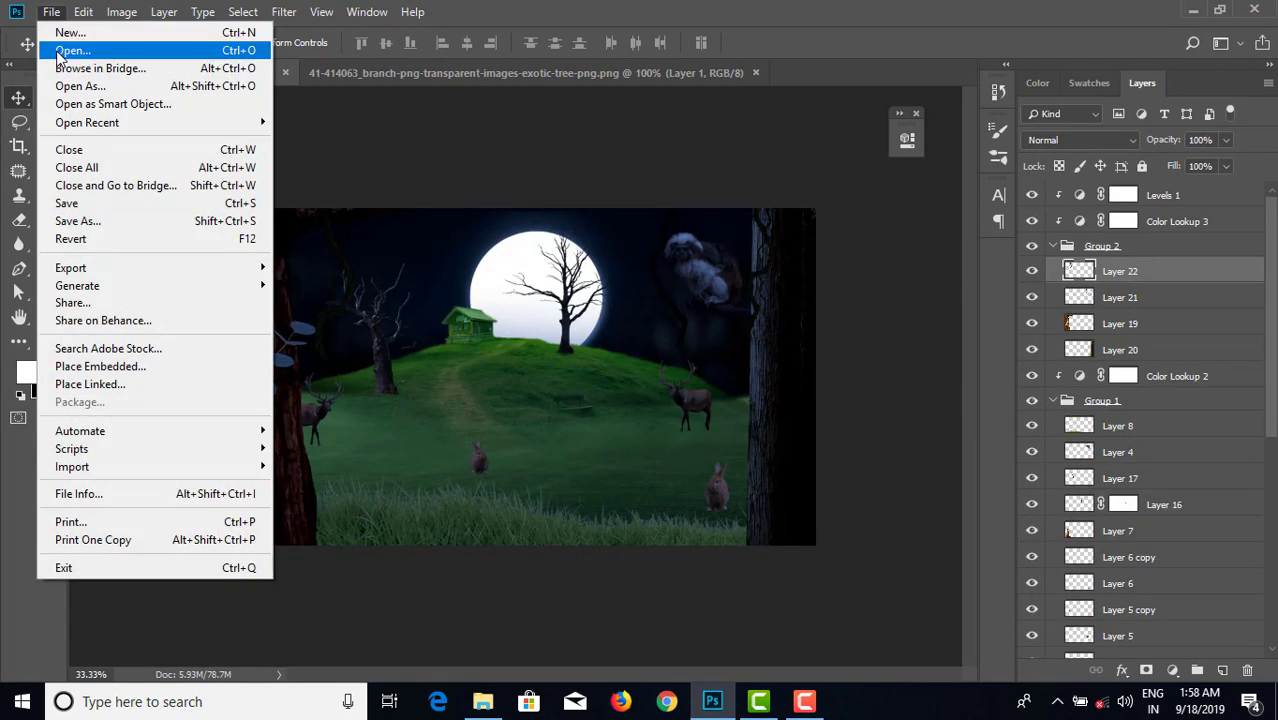
click(62, 48)
scroll(800, 345, down, 2)
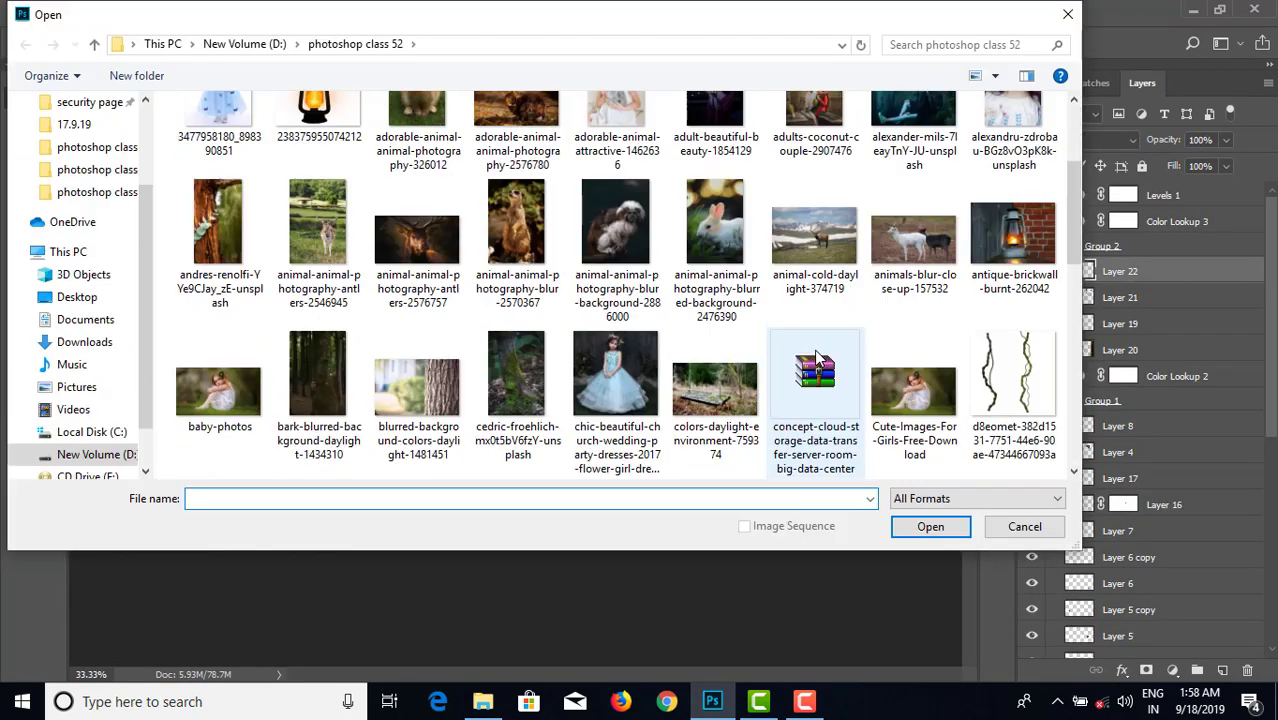
scroll(822, 347, up, 2)
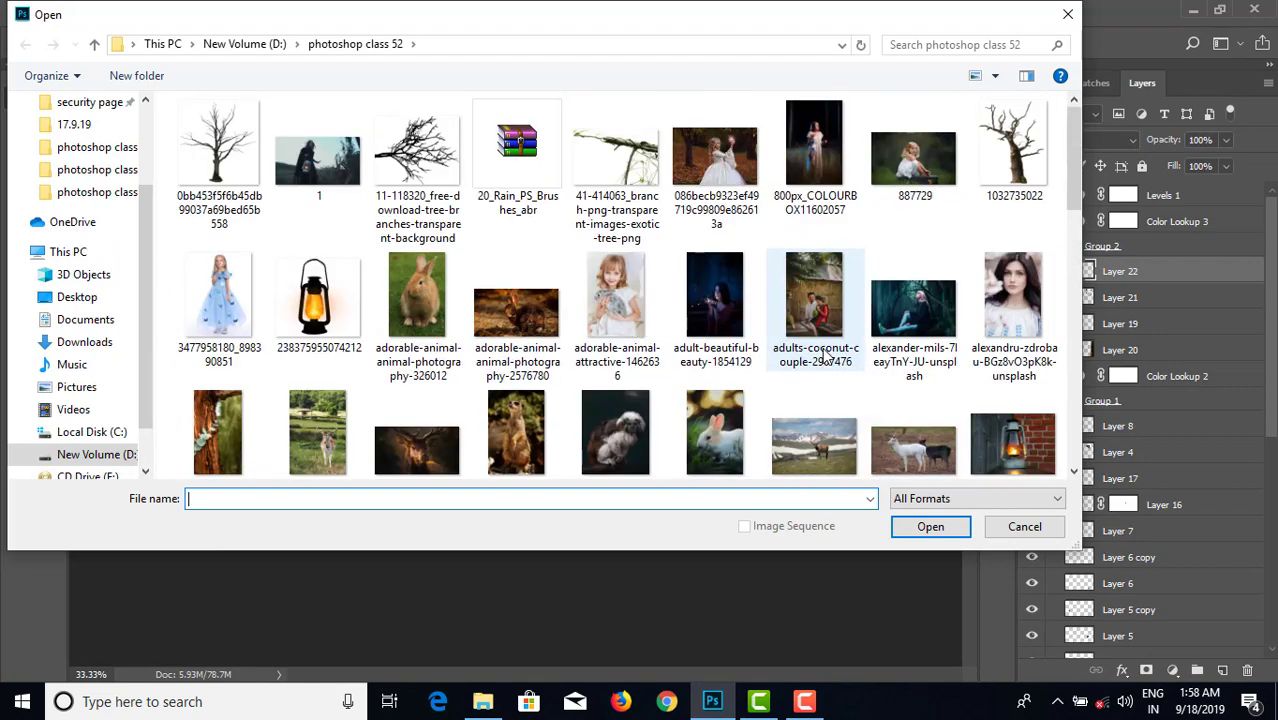
scroll(822, 347, down, 2)
scroll(822, 347, down, 4)
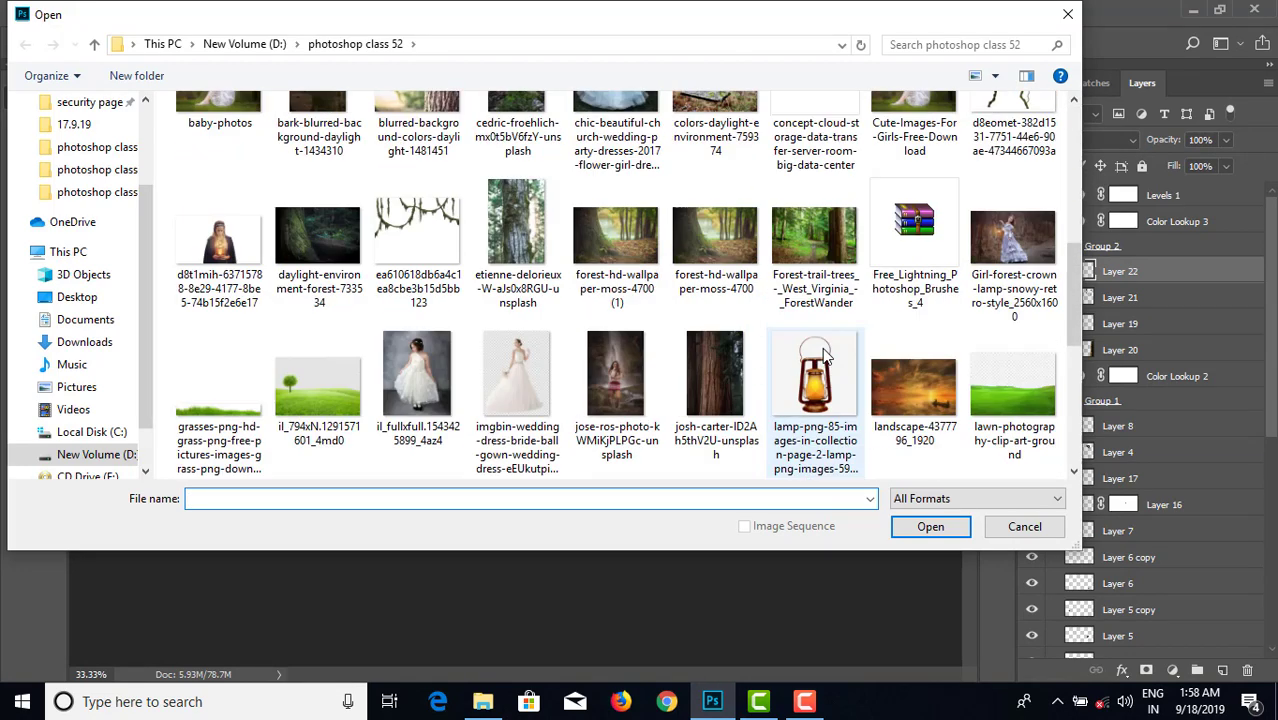
click(440, 240)
click(928, 526)
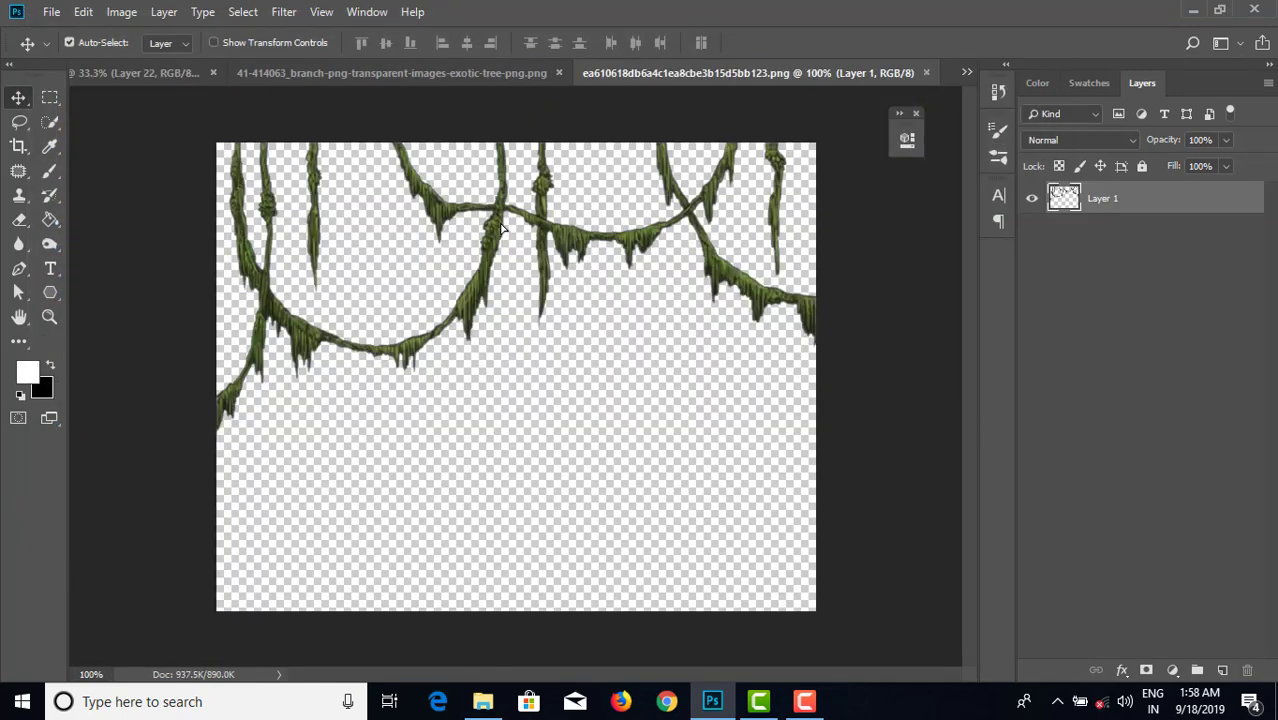
- Drag the ea610618 vine into matte.psd as Layer 23, draped over the moon's top
mouse_move(502, 228)
mouse_down()
mouse_move(125, 80)
mouse_move(497, 245)
mouse_move(474, 262)
mouse_move(506, 273)
mouse_up()
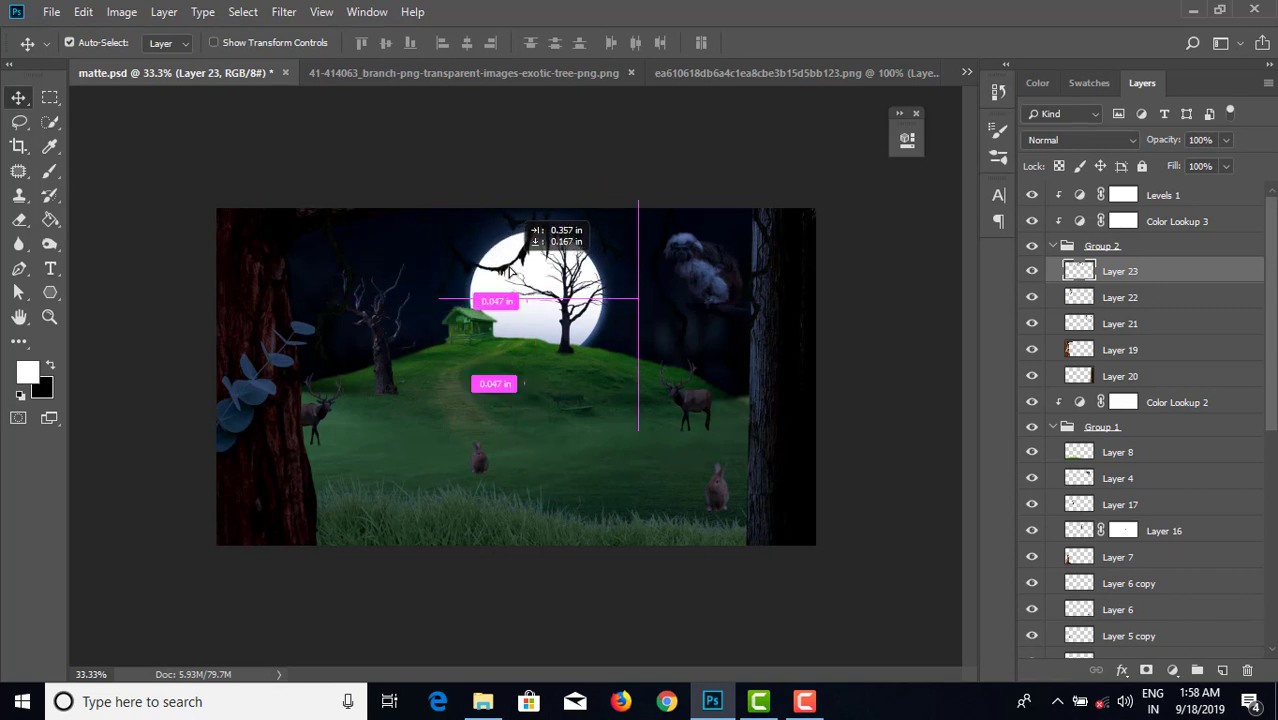
drag(506, 275, 507, 276)
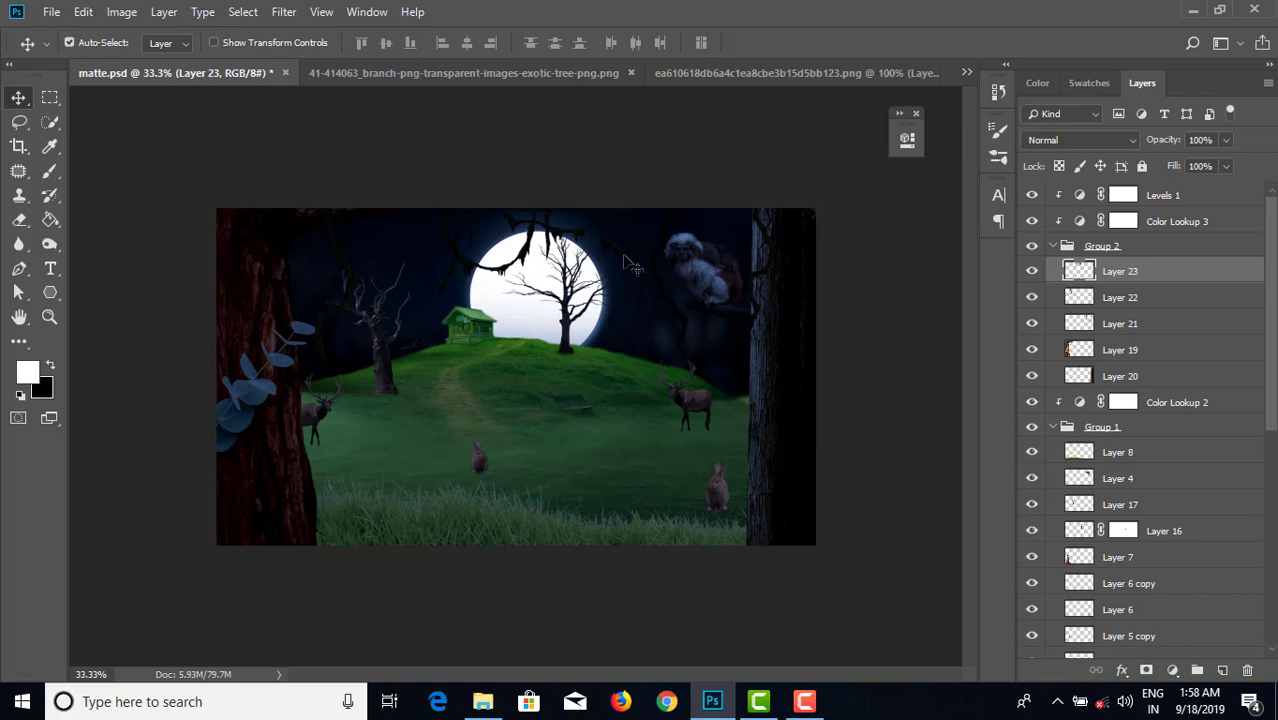
mouse_move(630, 265)
mouse_down()
mouse_move(596, 246)
mouse_move(604, 232)
mouse_up()
key(ctrl+z)
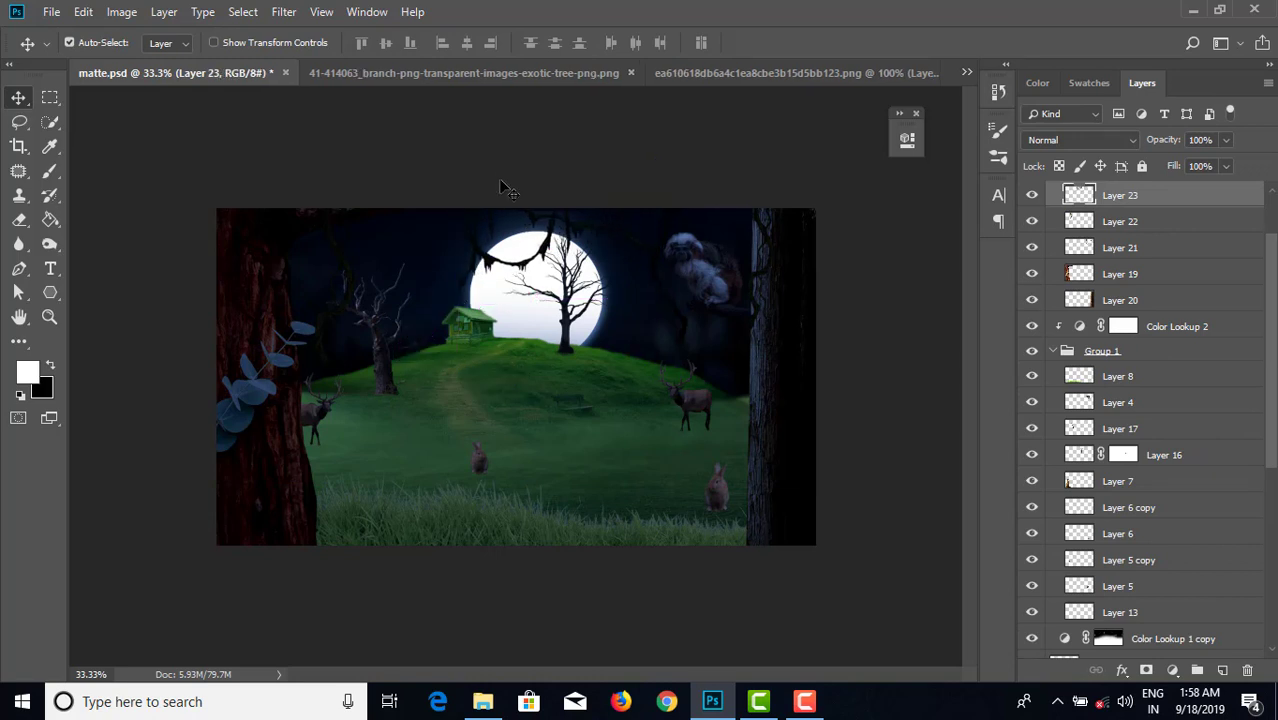
- Save matte.psd, then close the hanging-vine and exotic-branch PNG source images
click(700, 188)
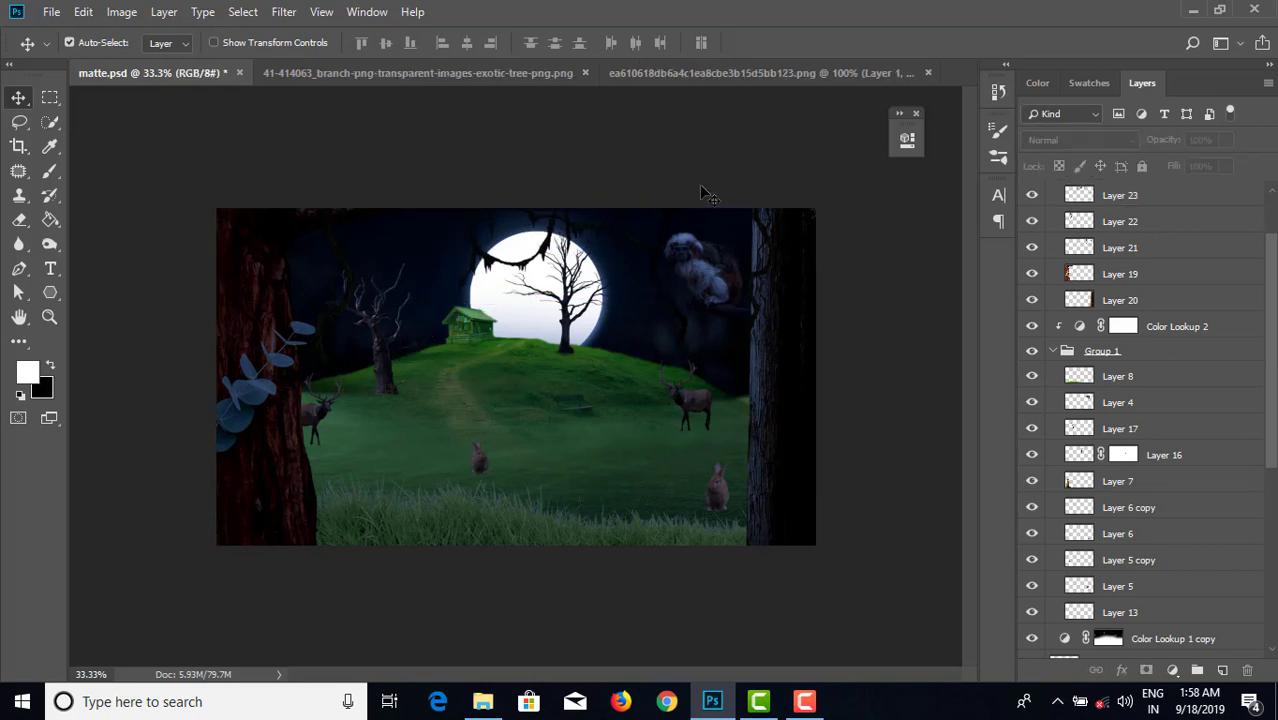
key(ctrl+s)
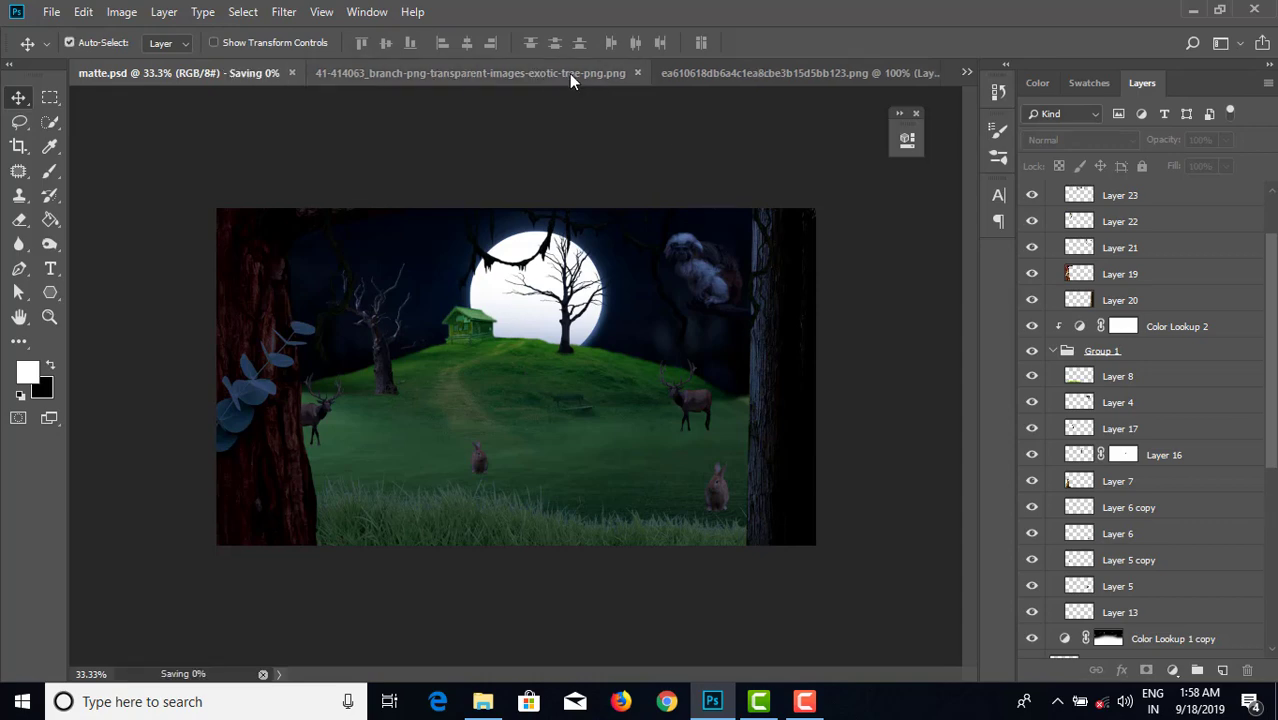
click(575, 73)
click(718, 72)
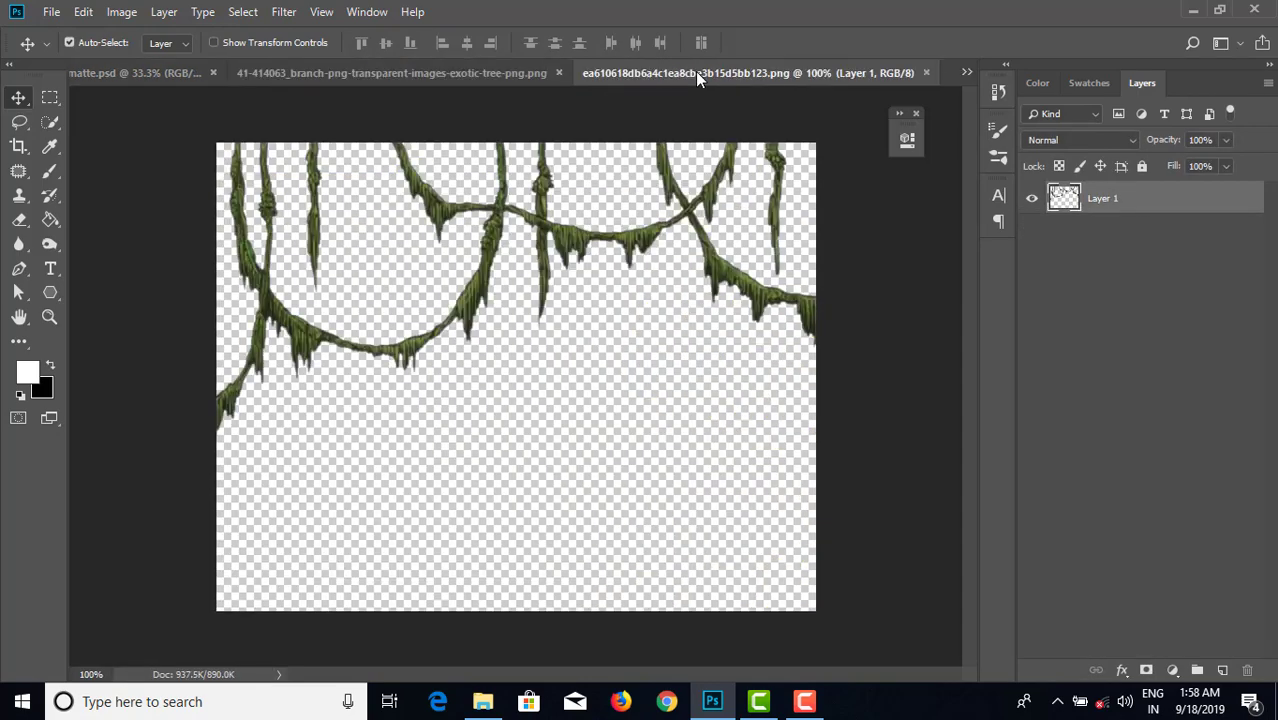
click(926, 73)
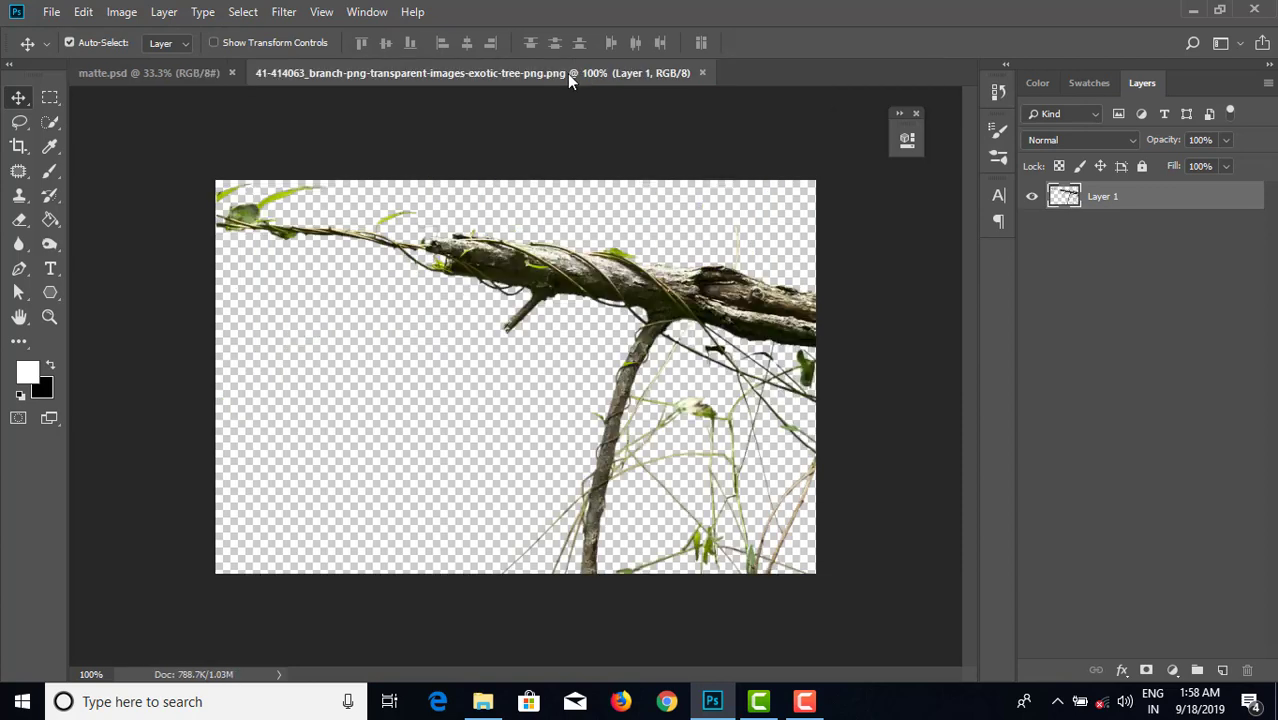
click(701, 72)
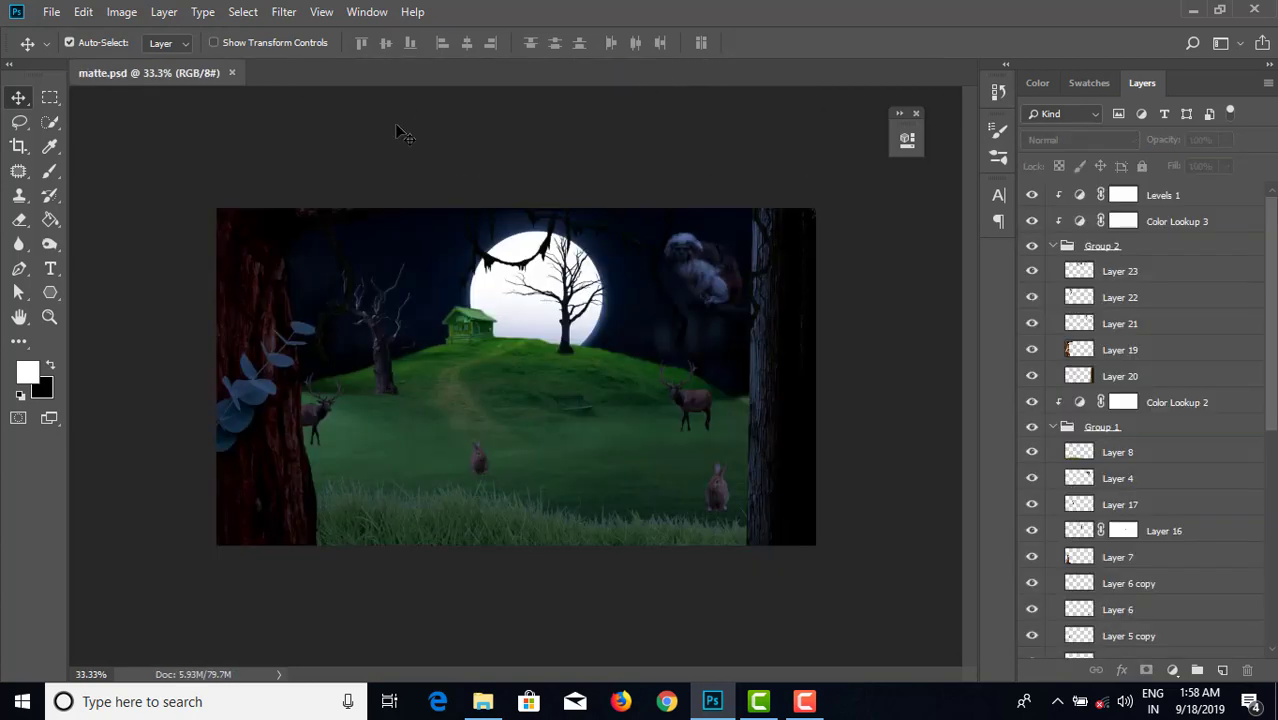